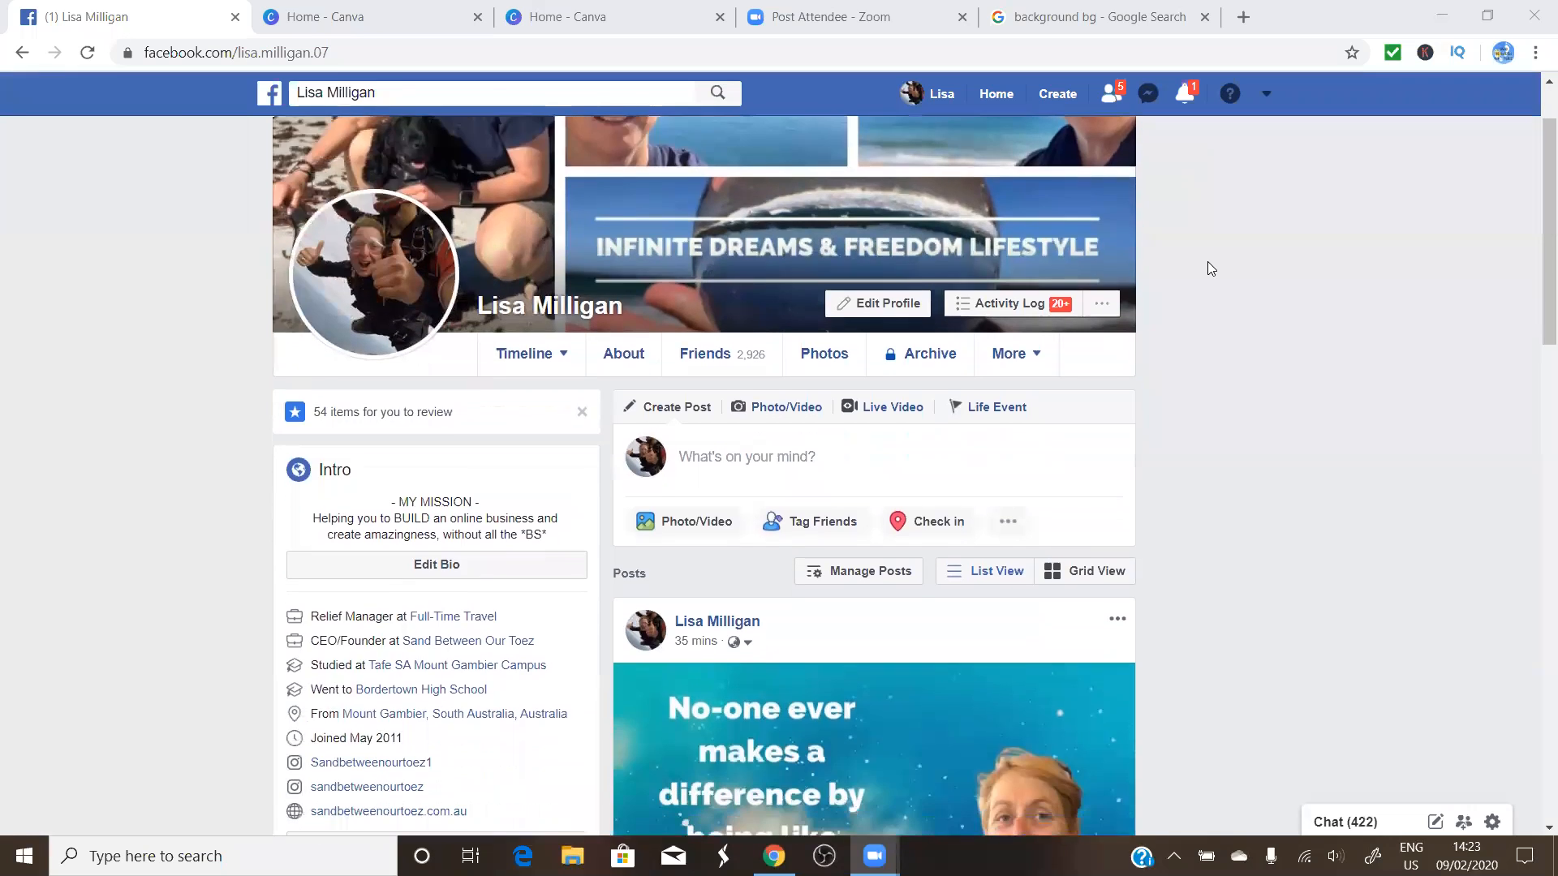
pyautogui.scroll(-1, 1208, 261)
# Return to the Canva home page and bring its top, with the Design anything banner, into view
pyautogui.scroll(1, 1207, 261)
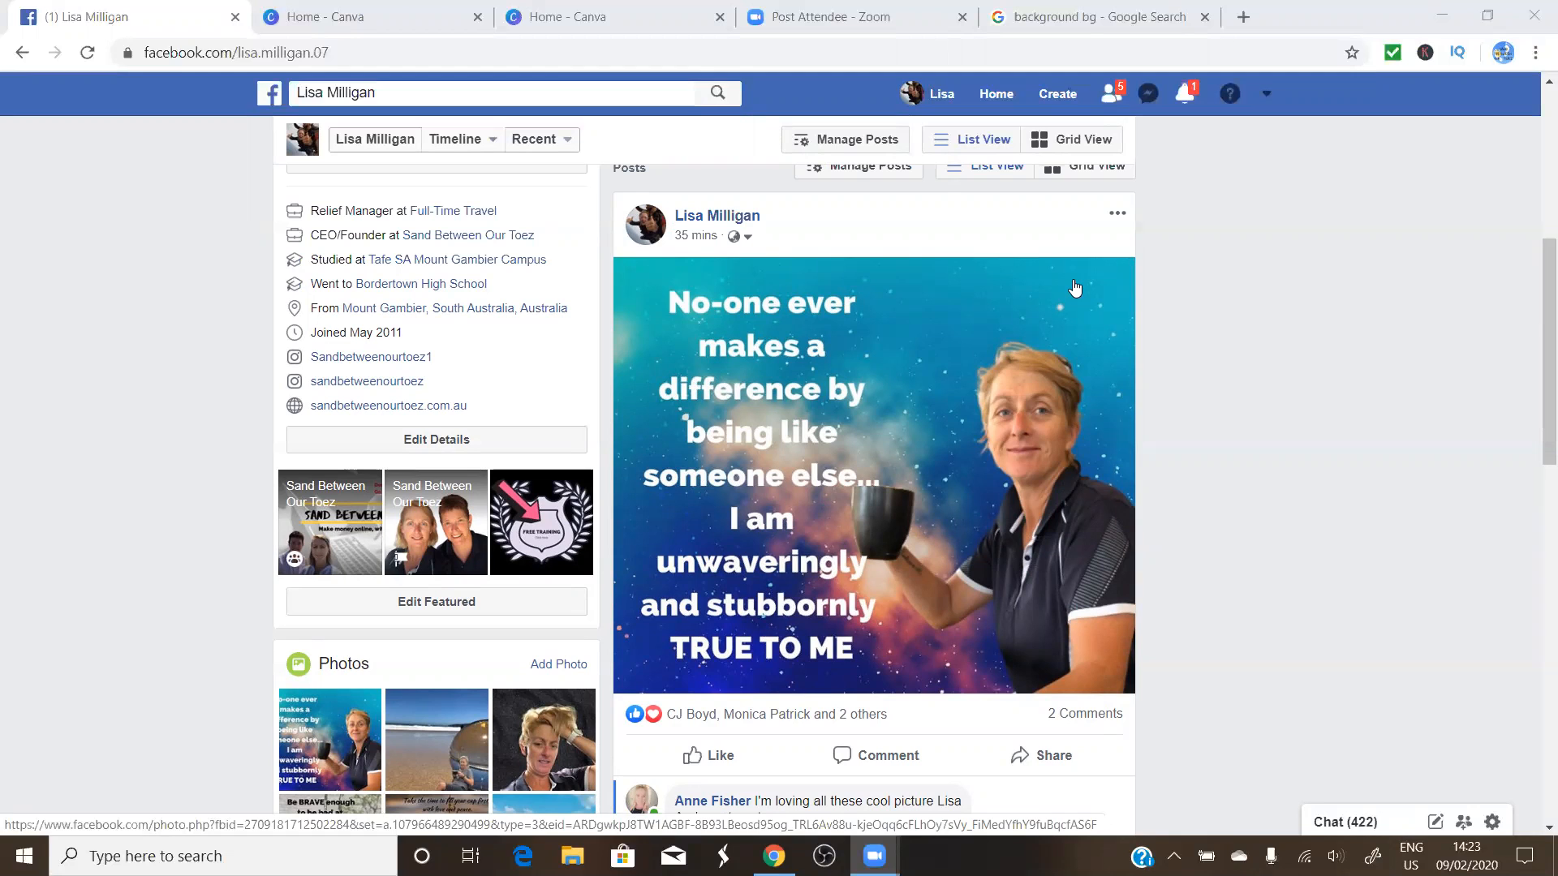
pyautogui.click(403, 22)
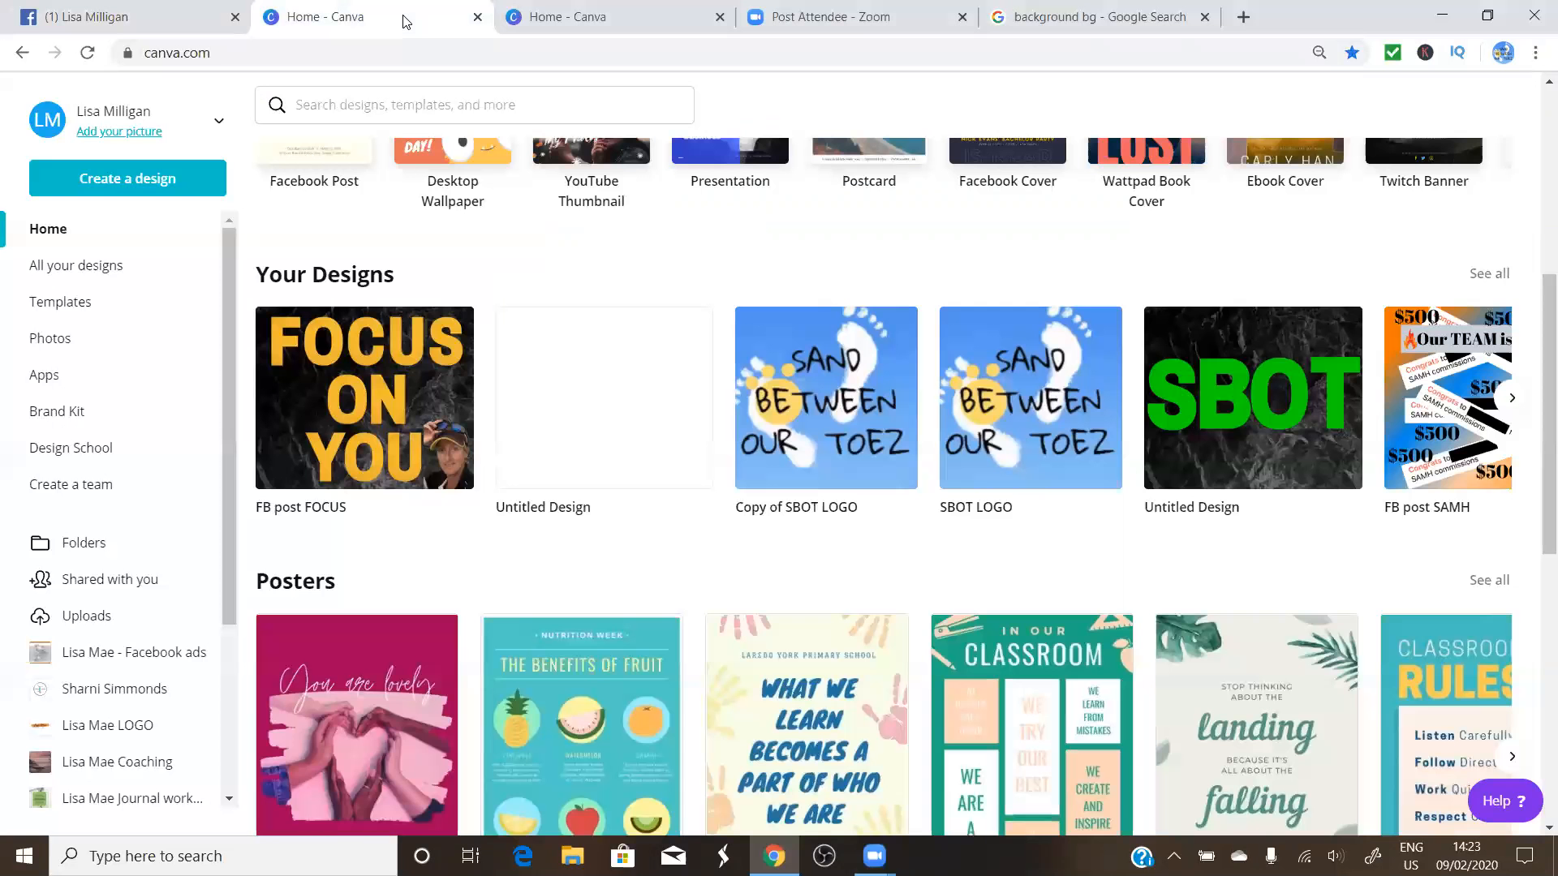
pyautogui.scroll(6, 492, 321)
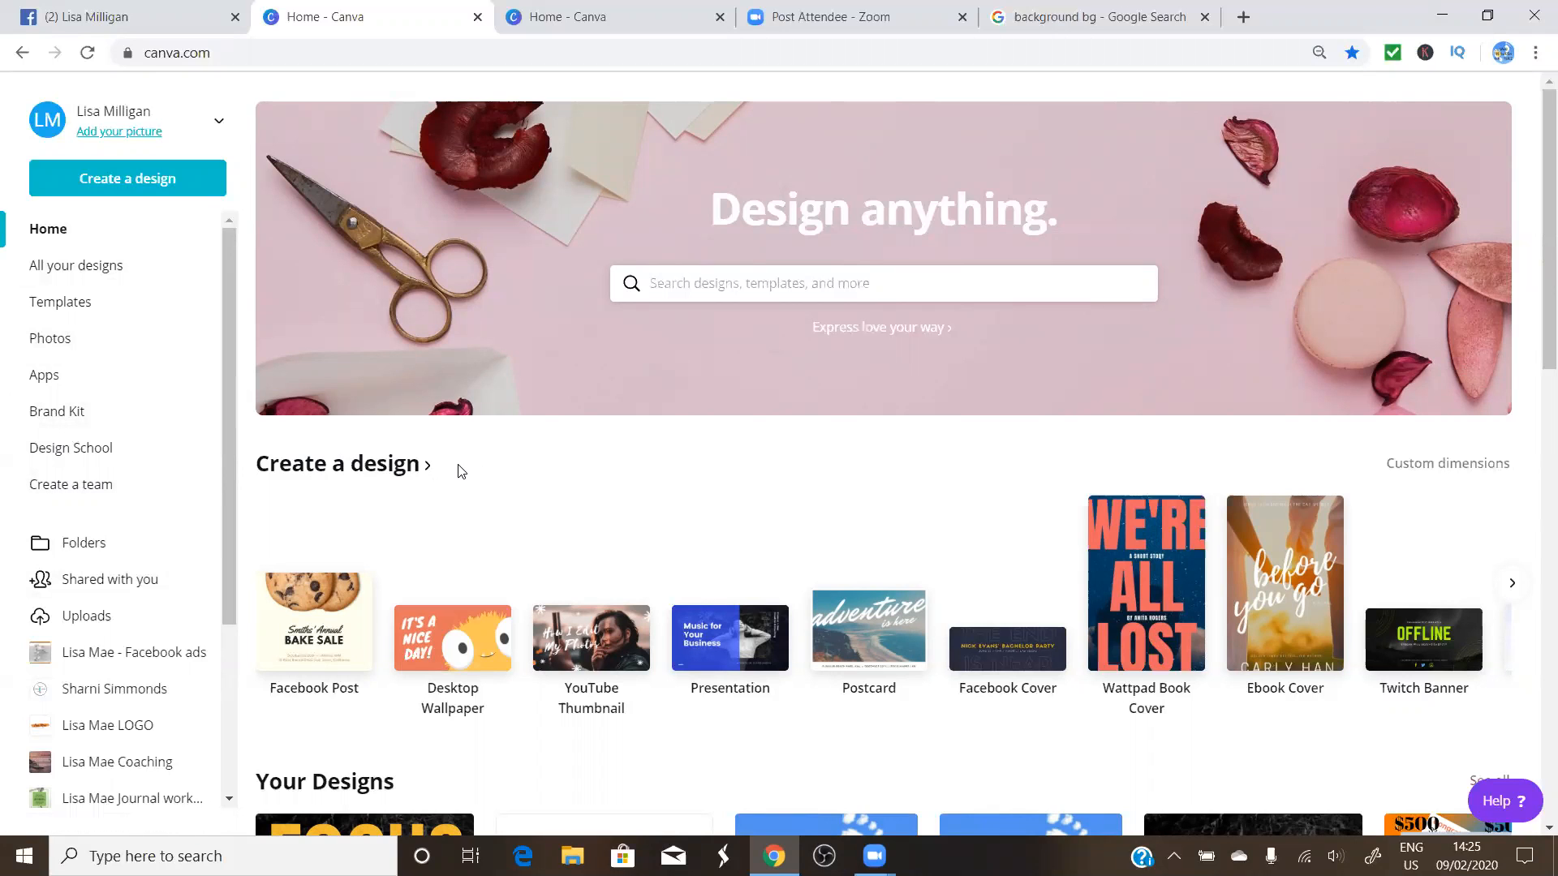
pyautogui.scroll(-3, 487, 466)
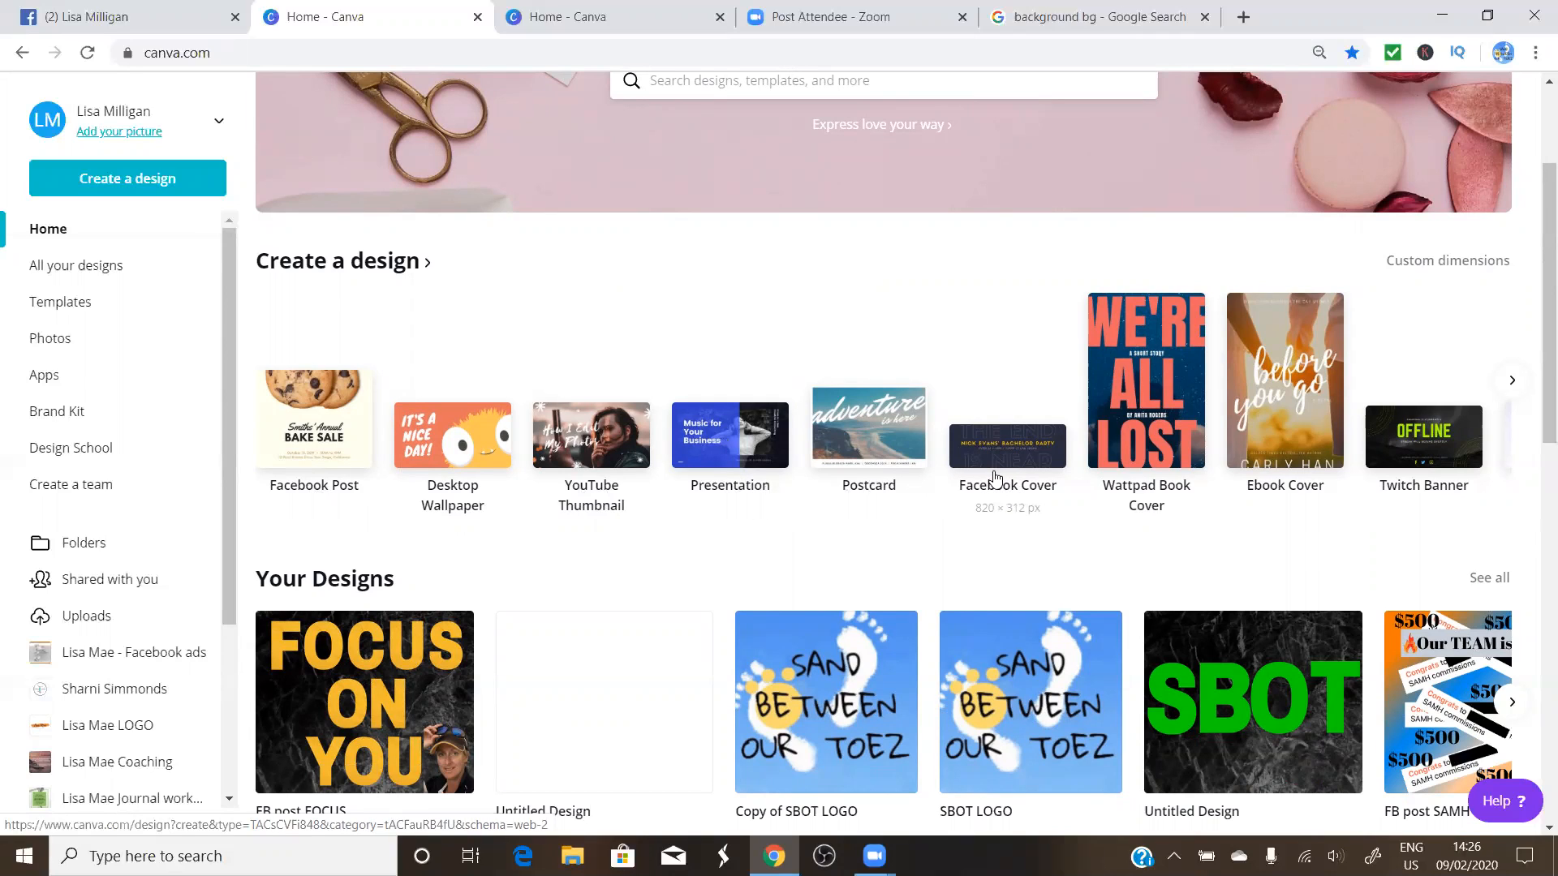
pyautogui.click(140, 16)
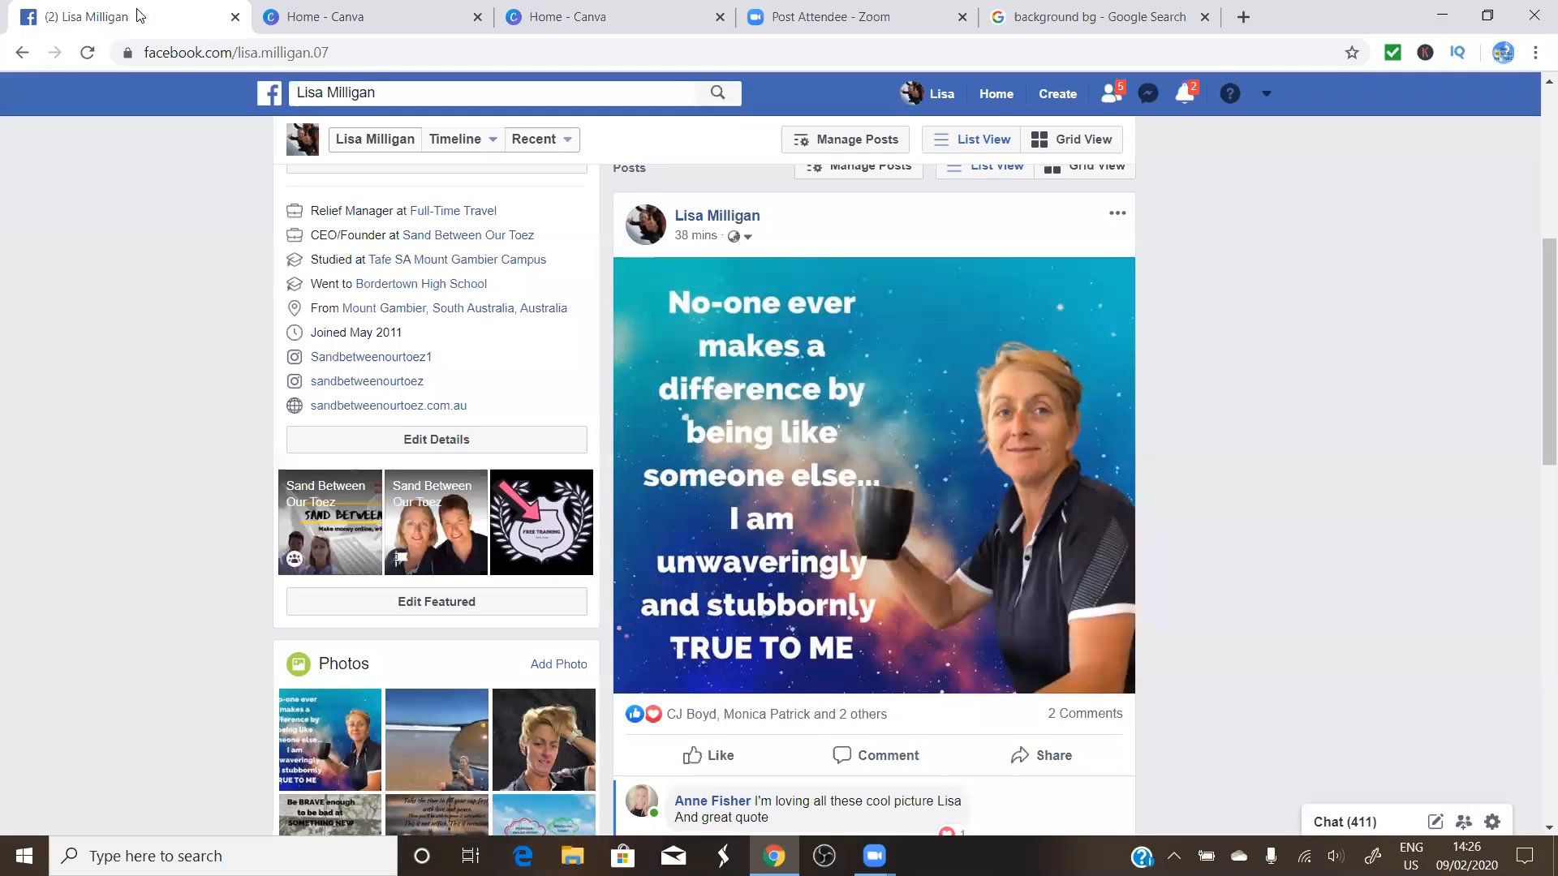
pyautogui.scroll(5, 504, 271)
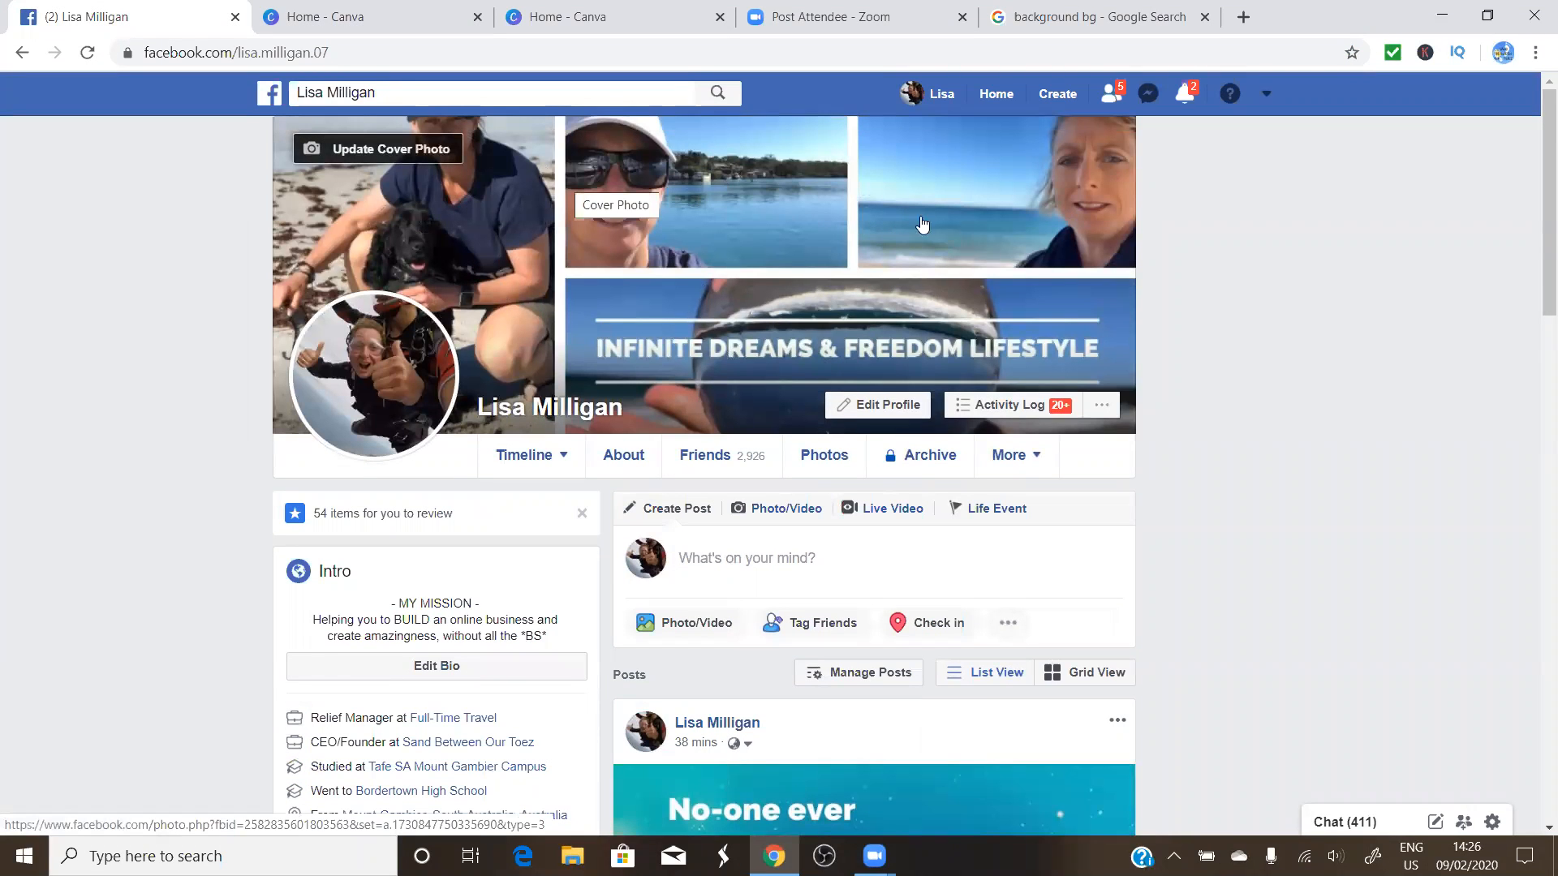
pyautogui.click(404, 21)
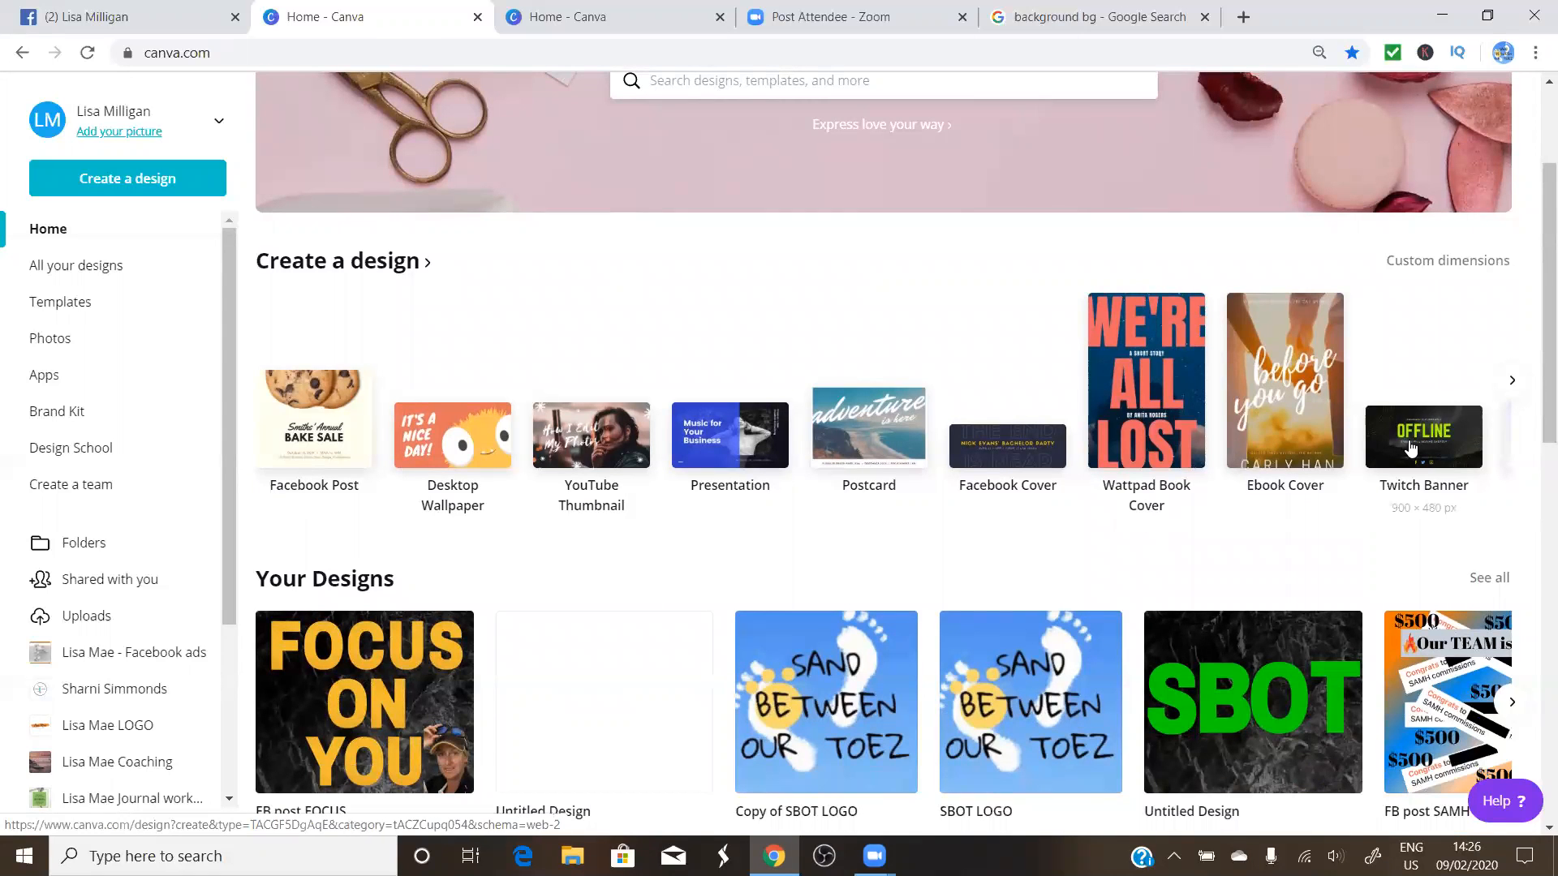
# Browse the design-type carousel and move down the home page to Your Designs
pyautogui.click(1512, 382)
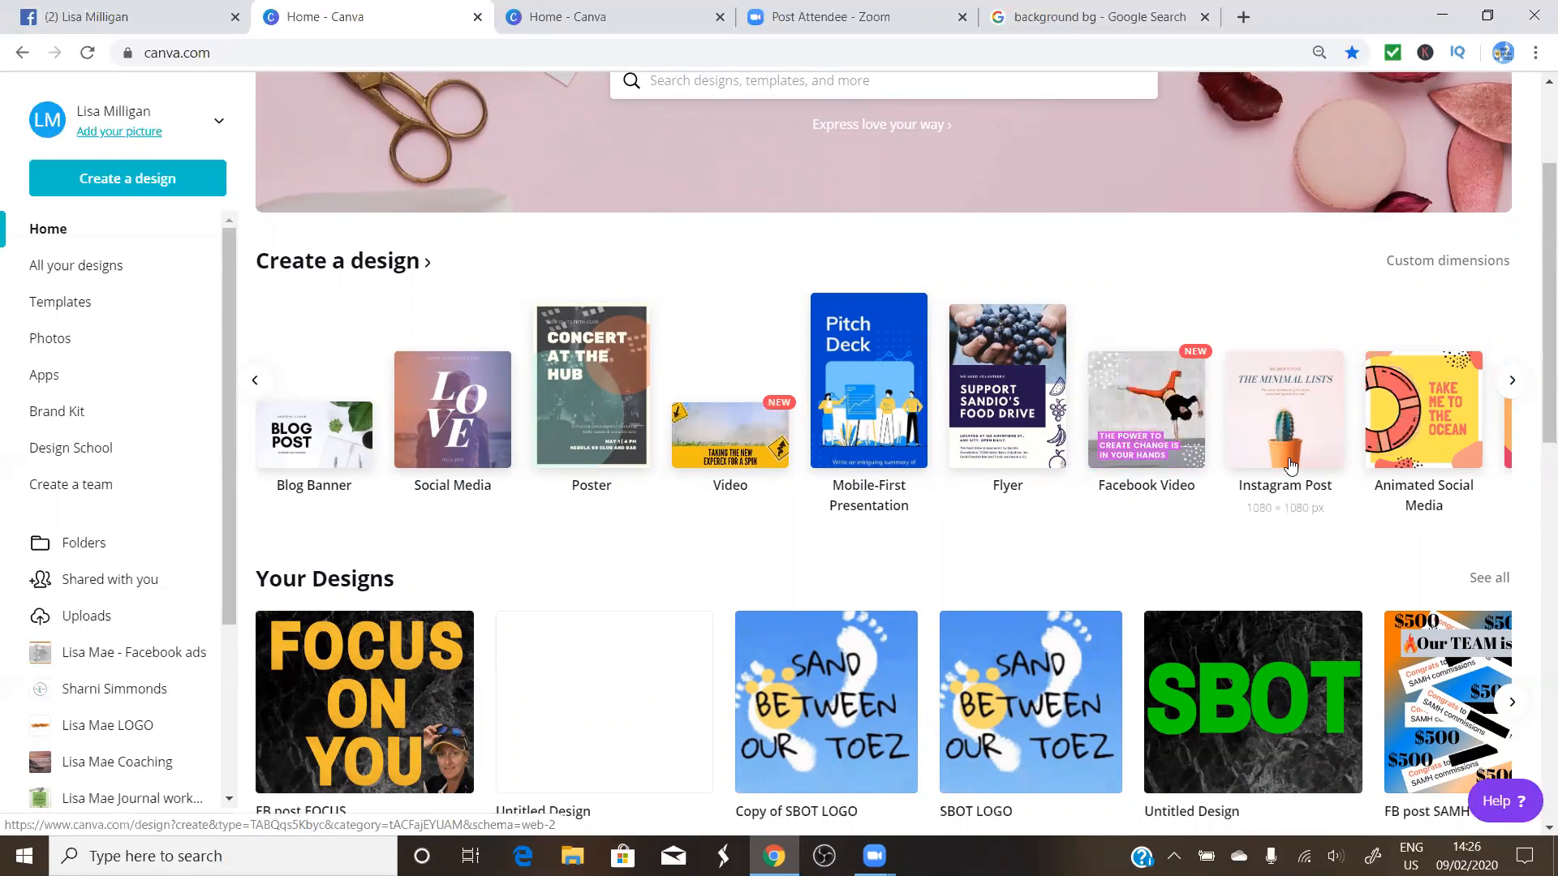
pyautogui.click(255, 381)
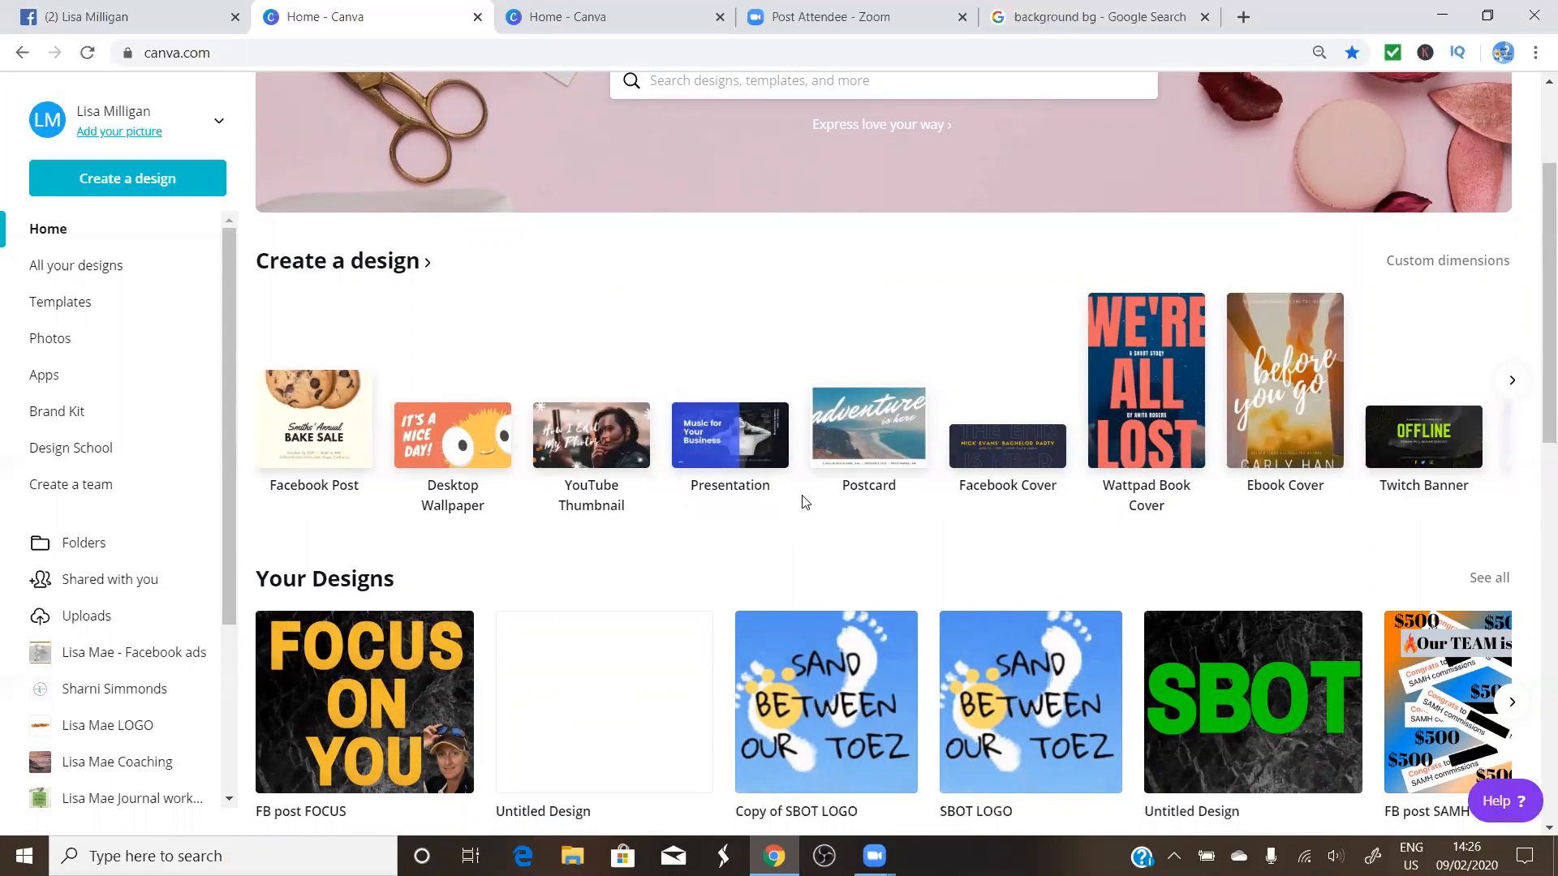
pyautogui.scroll(-3, 804, 501)
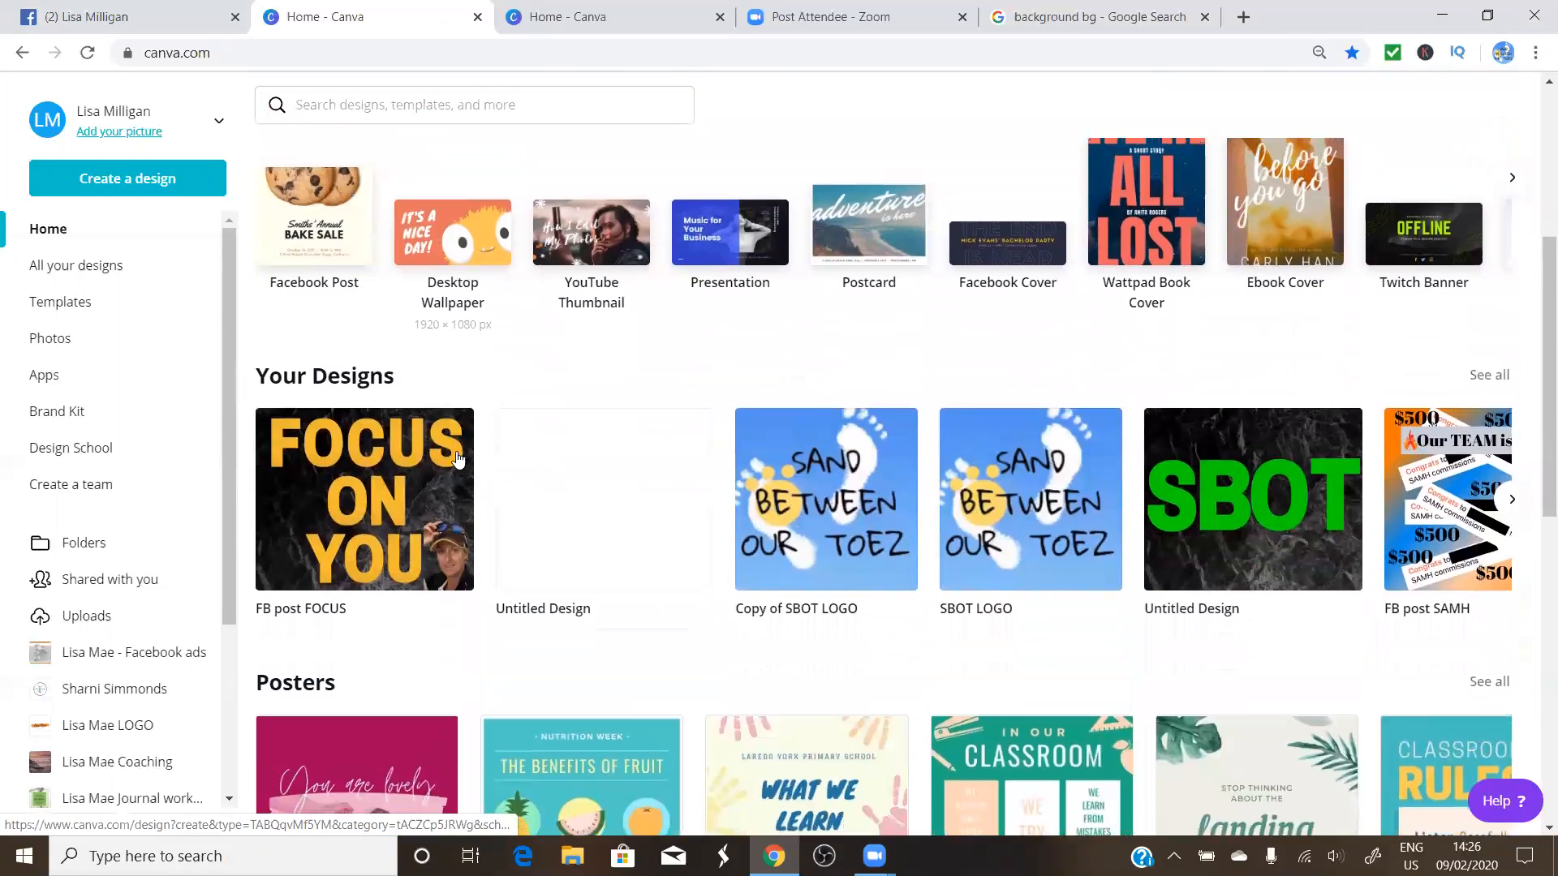
pyautogui.moveTo(375, 448)
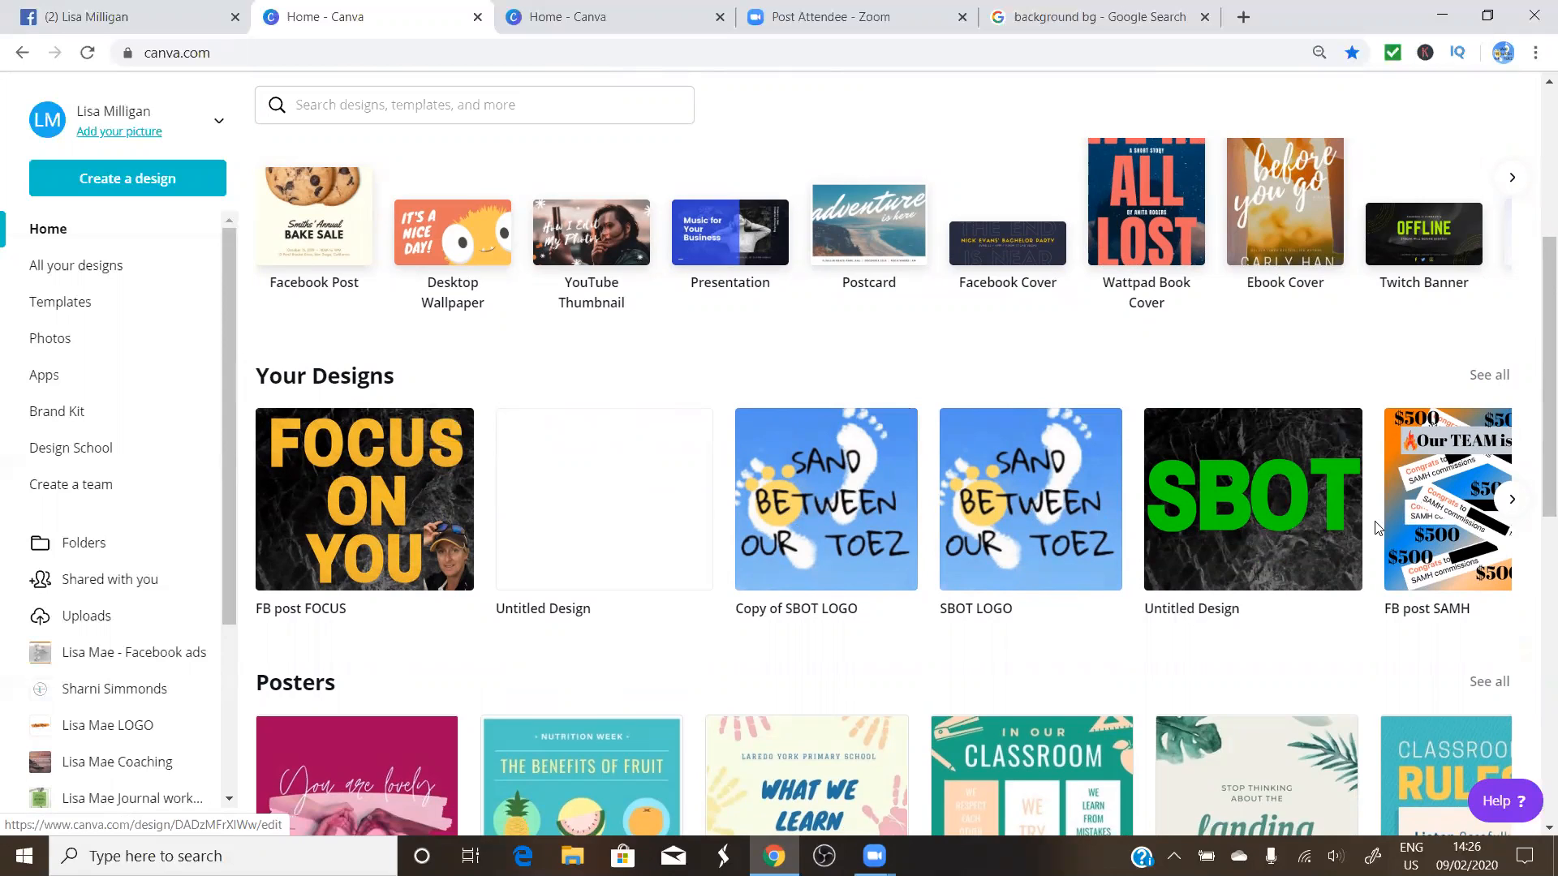
pyautogui.scroll(-2, 1374, 525)
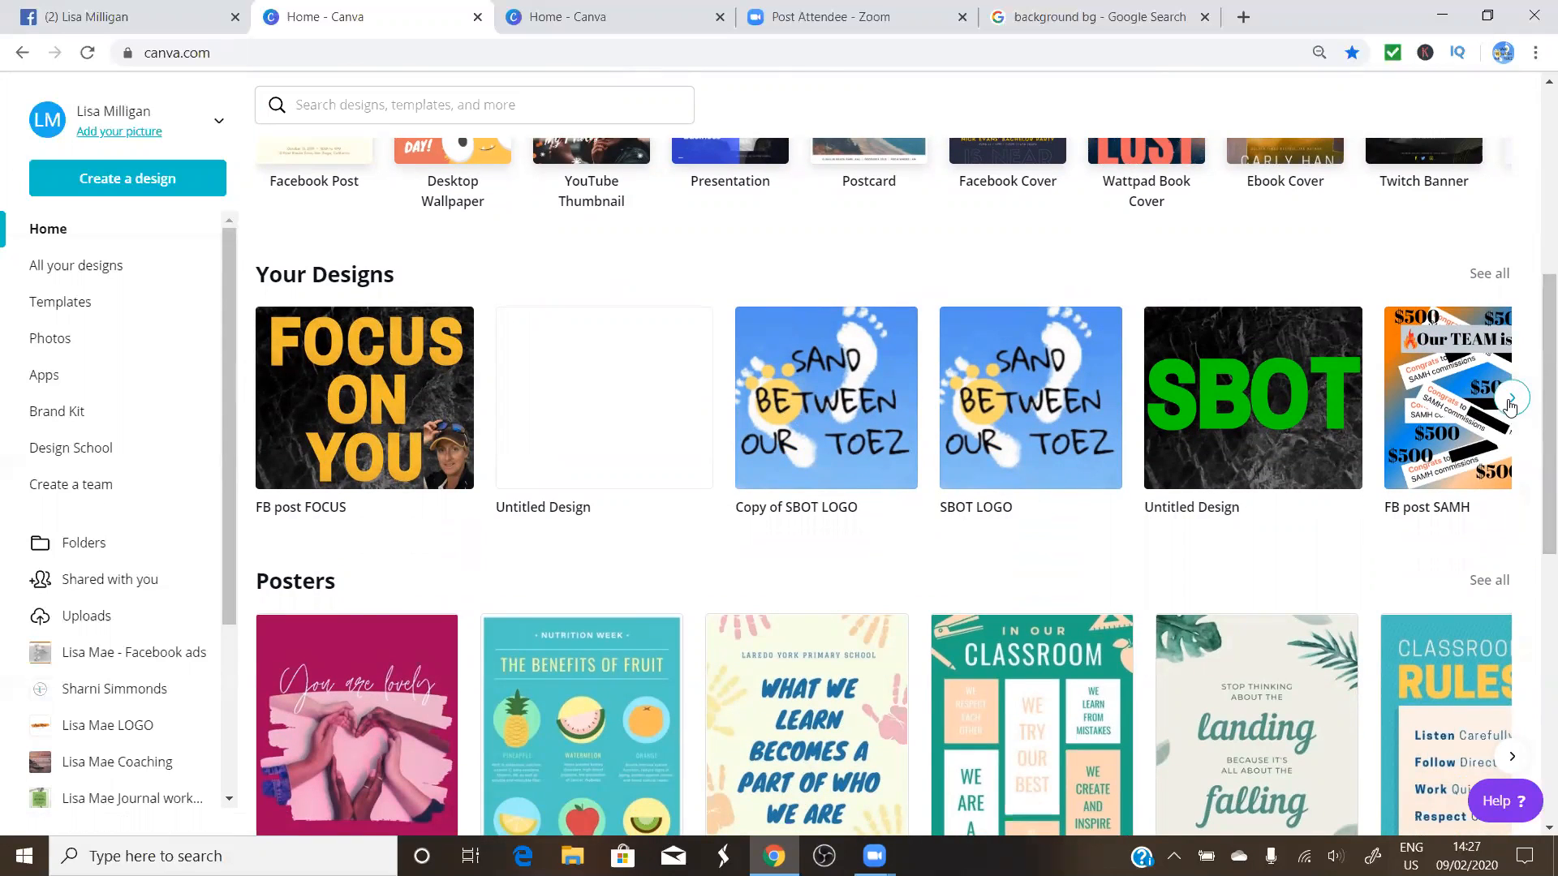
# Find FB post FOCUS in Your Designs, open it in a new tab, then return home
pyautogui.click(1514, 398)
pyautogui.click(1514, 399)
pyautogui.click(1514, 398)
pyautogui.click(1513, 398)
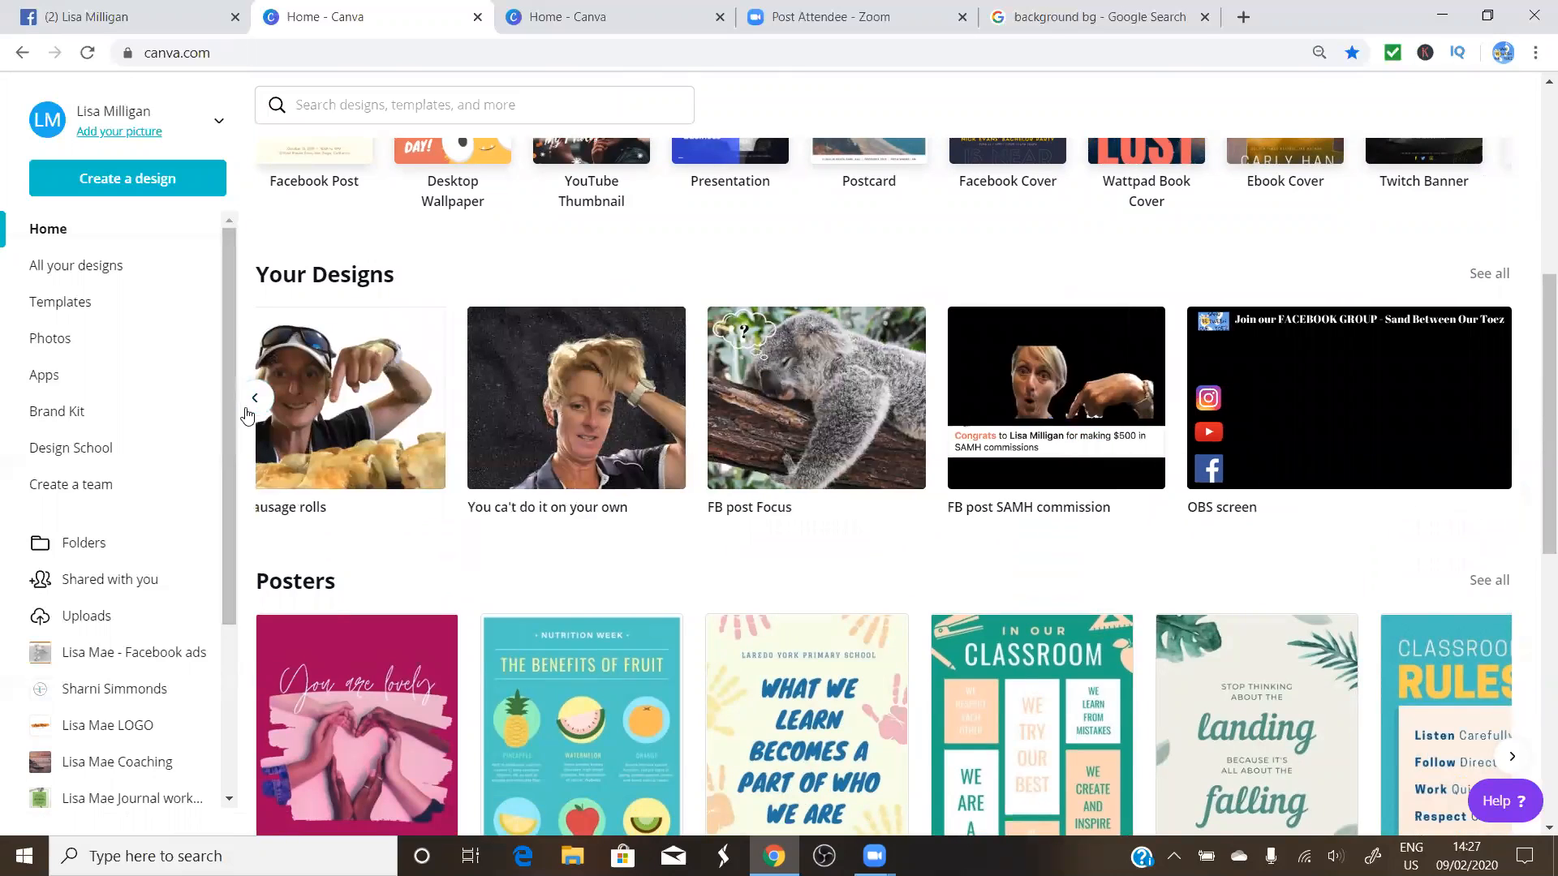
pyautogui.click(256, 403)
pyautogui.click(256, 402)
pyautogui.click(255, 403)
pyautogui.click(256, 404)
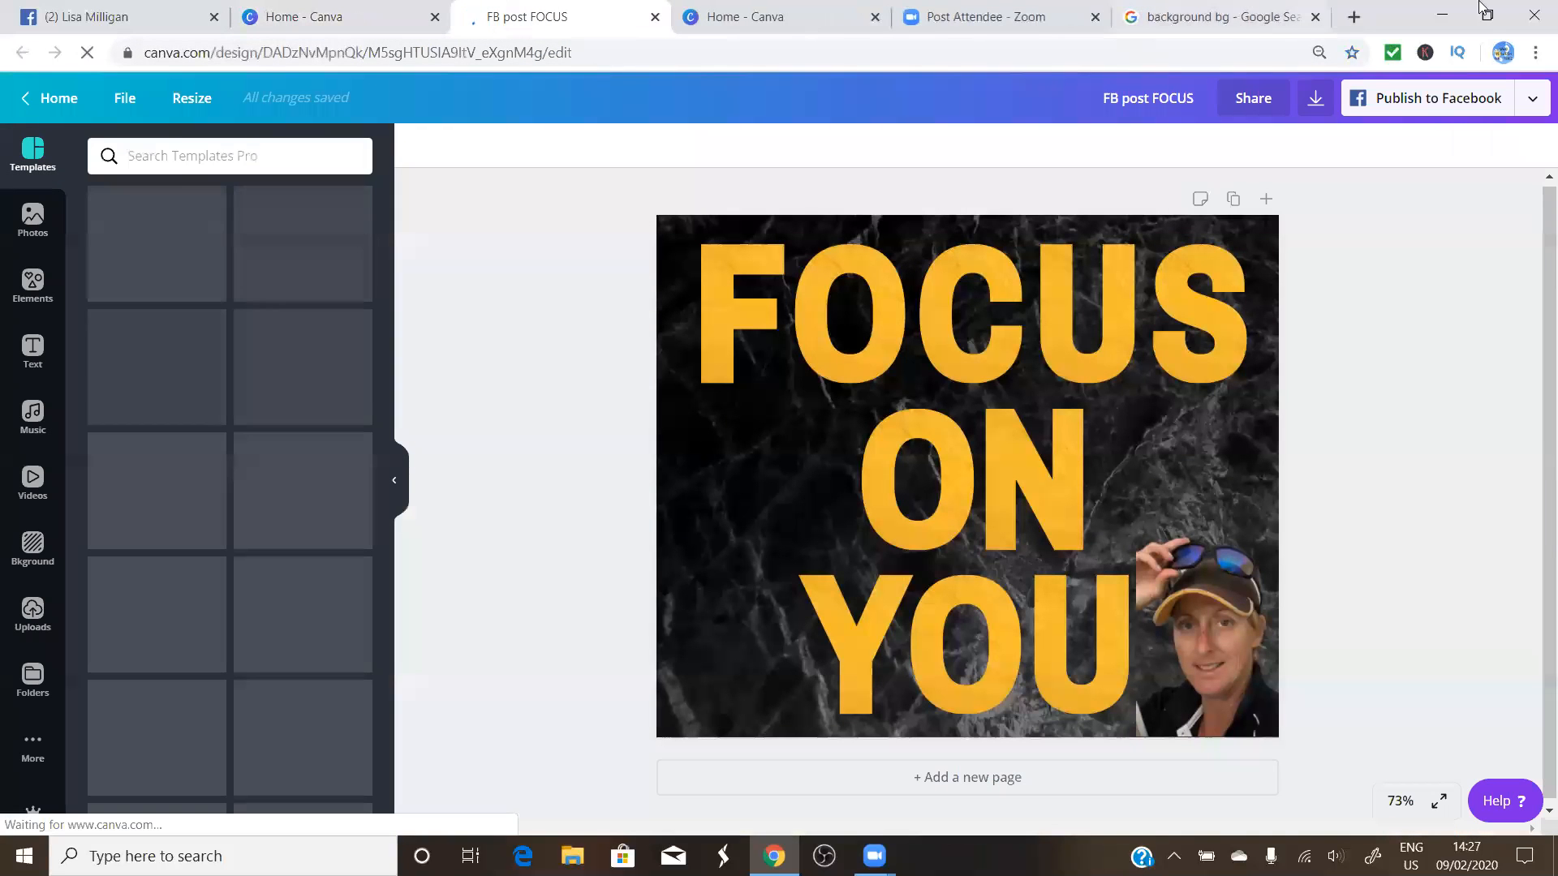
pyautogui.click(348, 25)
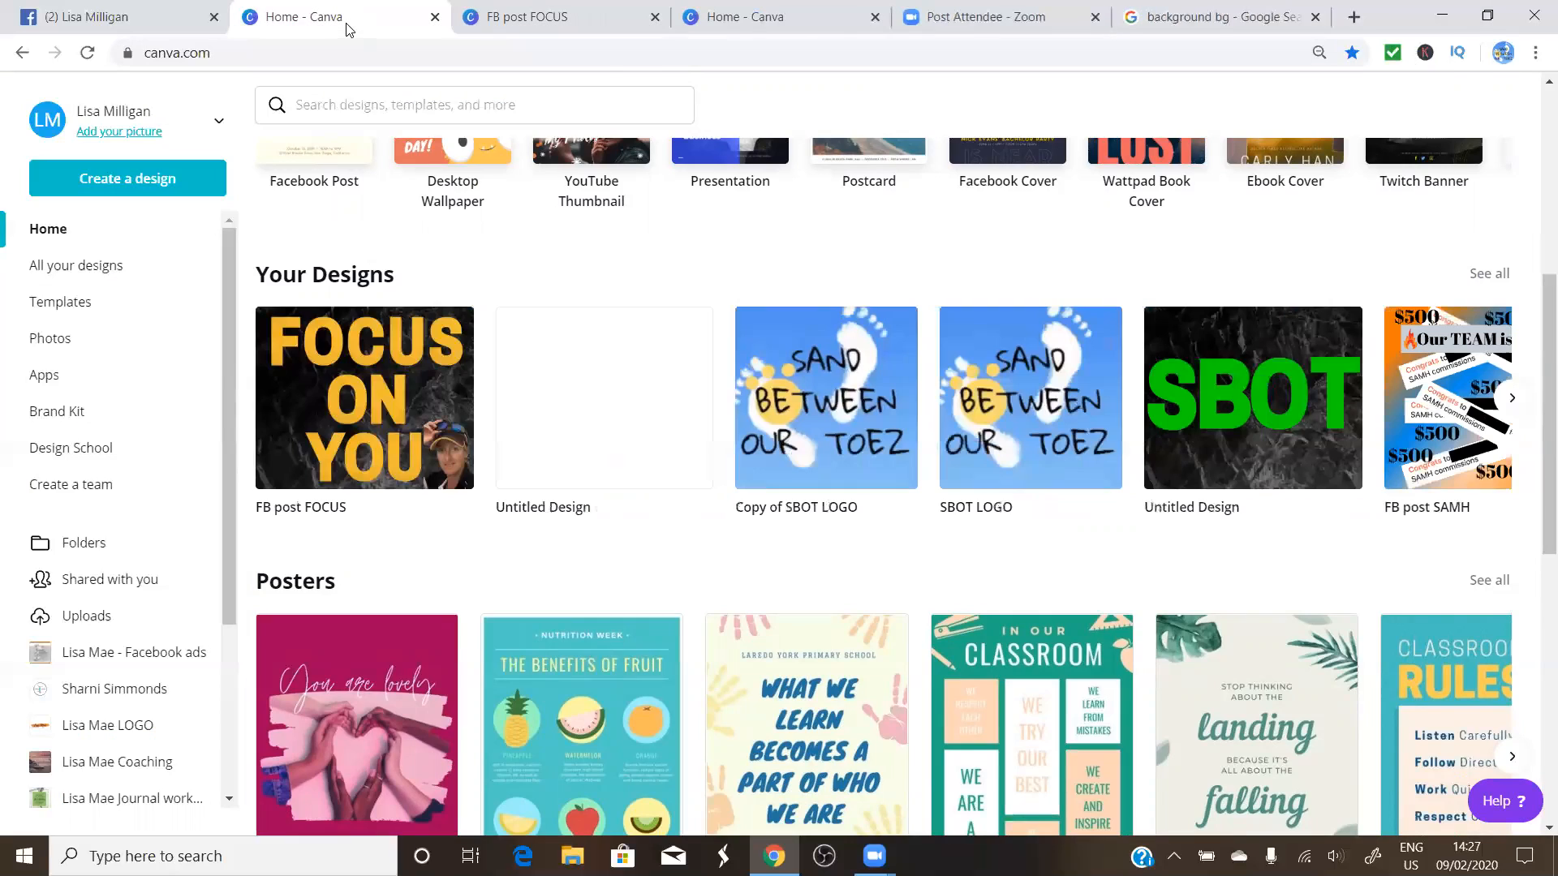
pyautogui.scroll(-3, 518, 345)
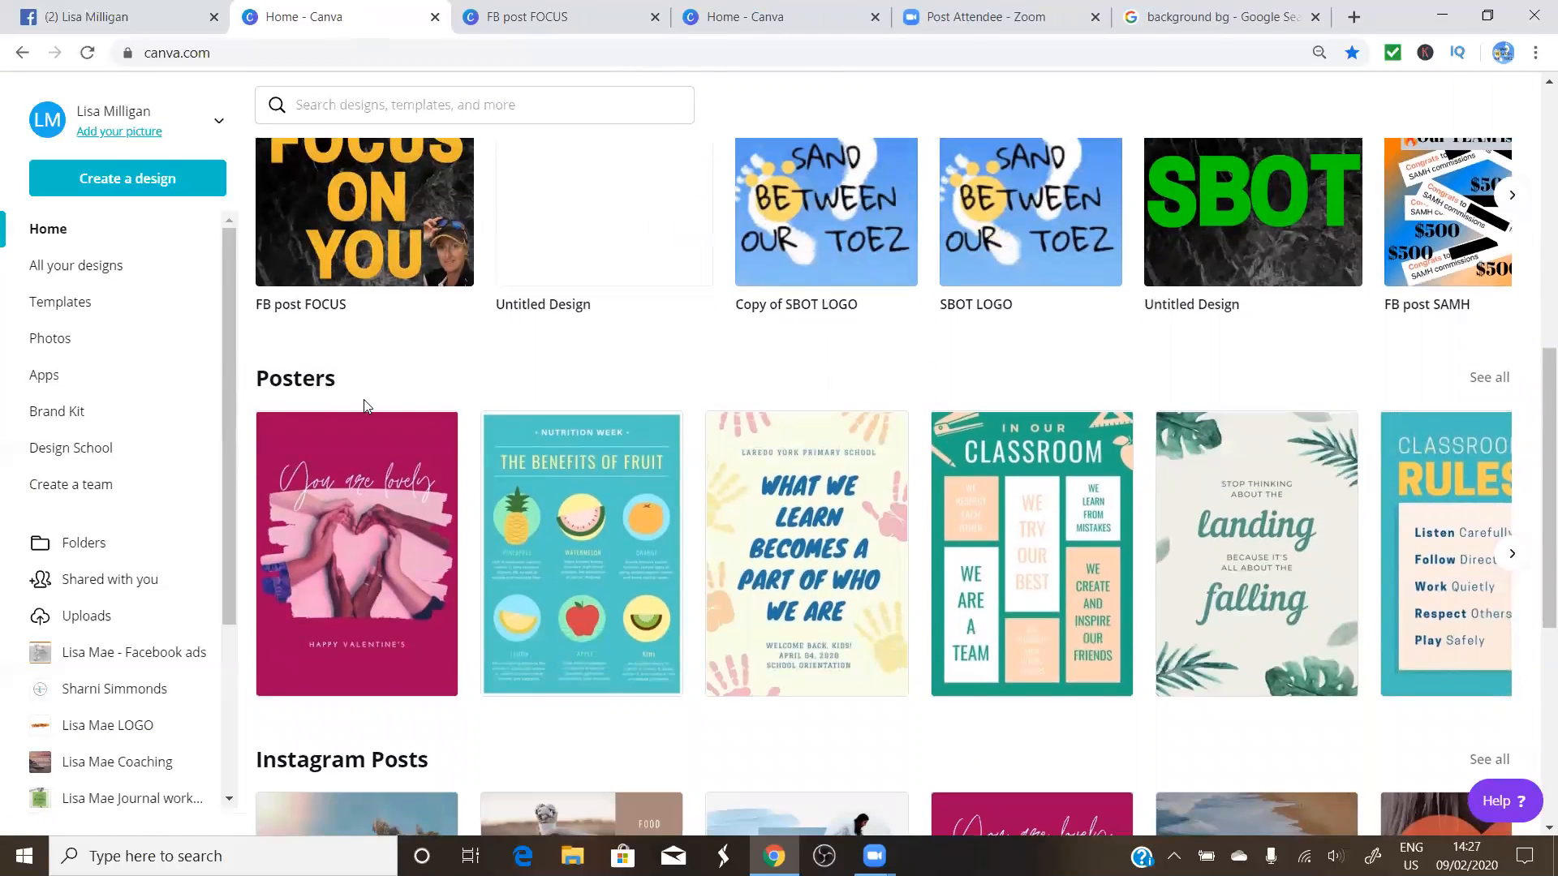
pyautogui.scroll(-3, 373, 418)
pyautogui.scroll(-9, 406, 516)
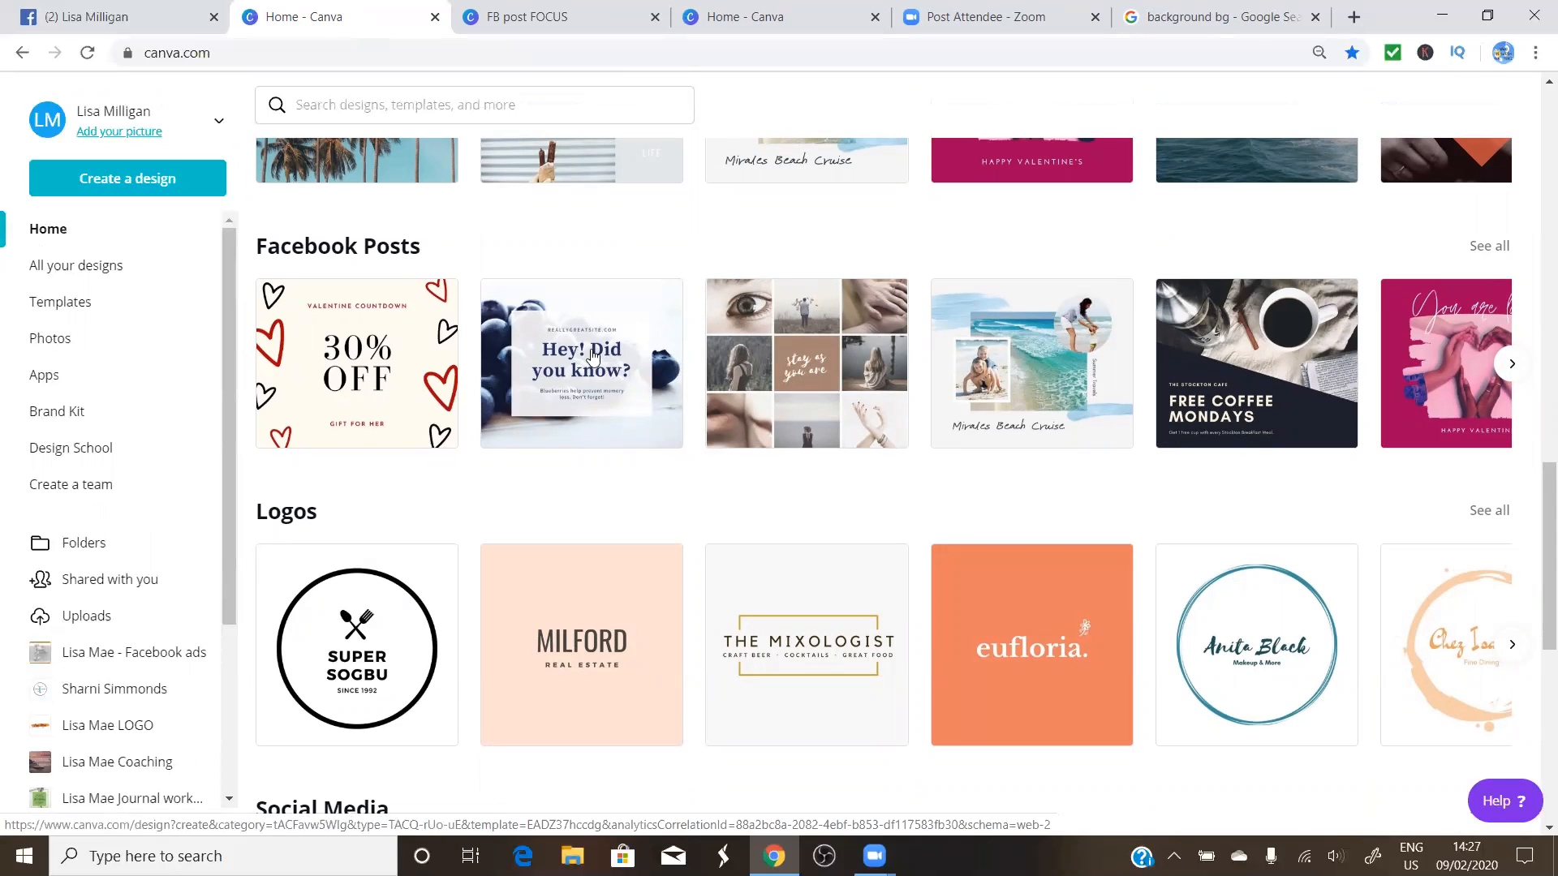
pyautogui.scroll(15, 557, 363)
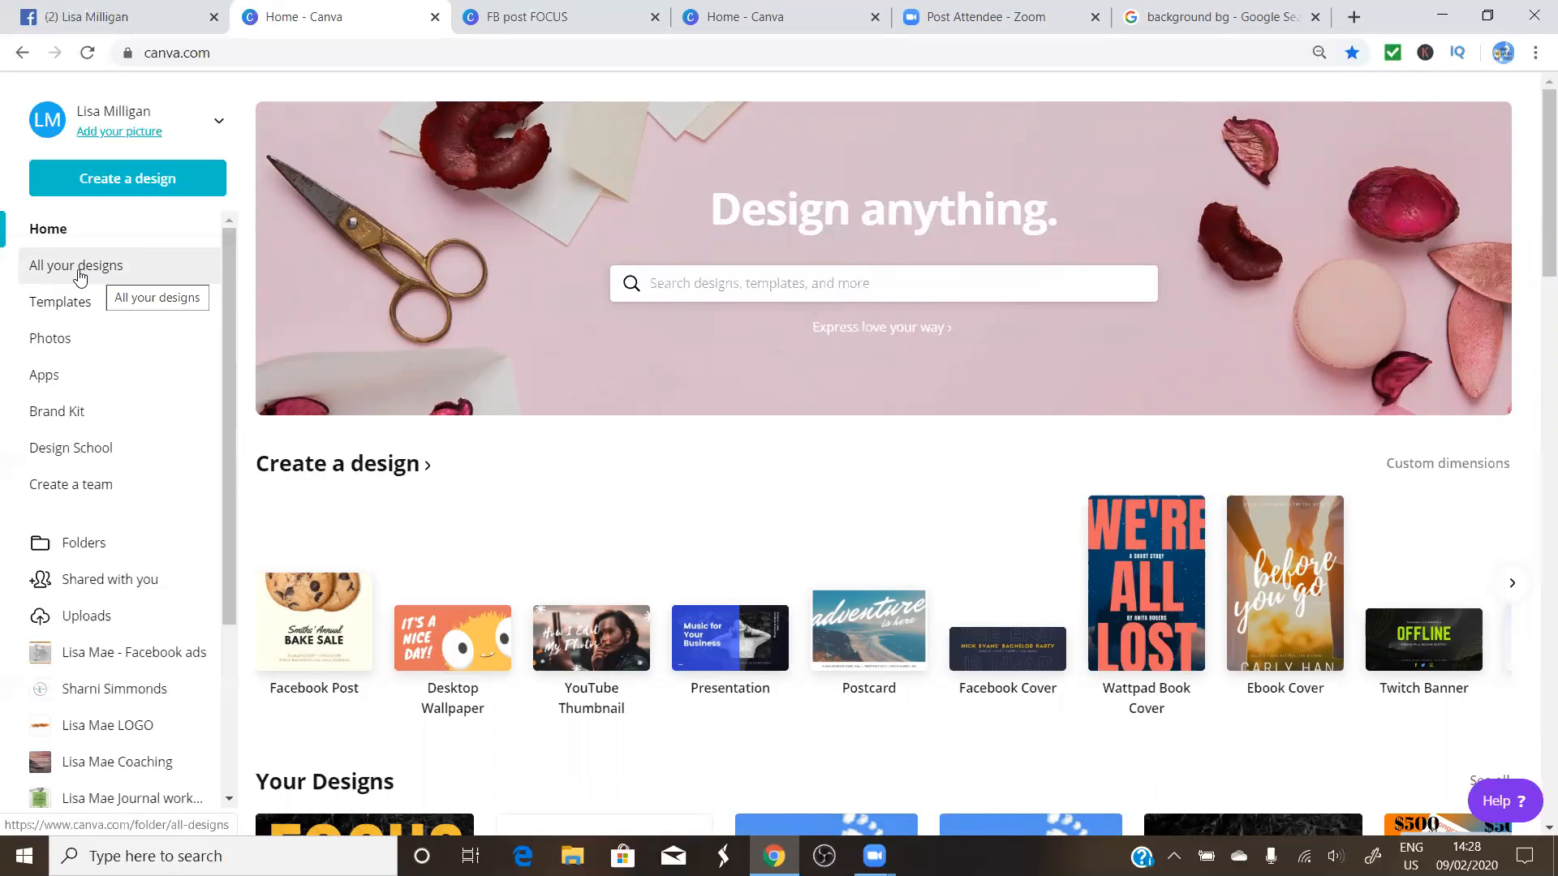
# Show All your designs, listing FB post FOCUS, SBOT LOGO and an Untitled Design
pyautogui.click(79, 267)
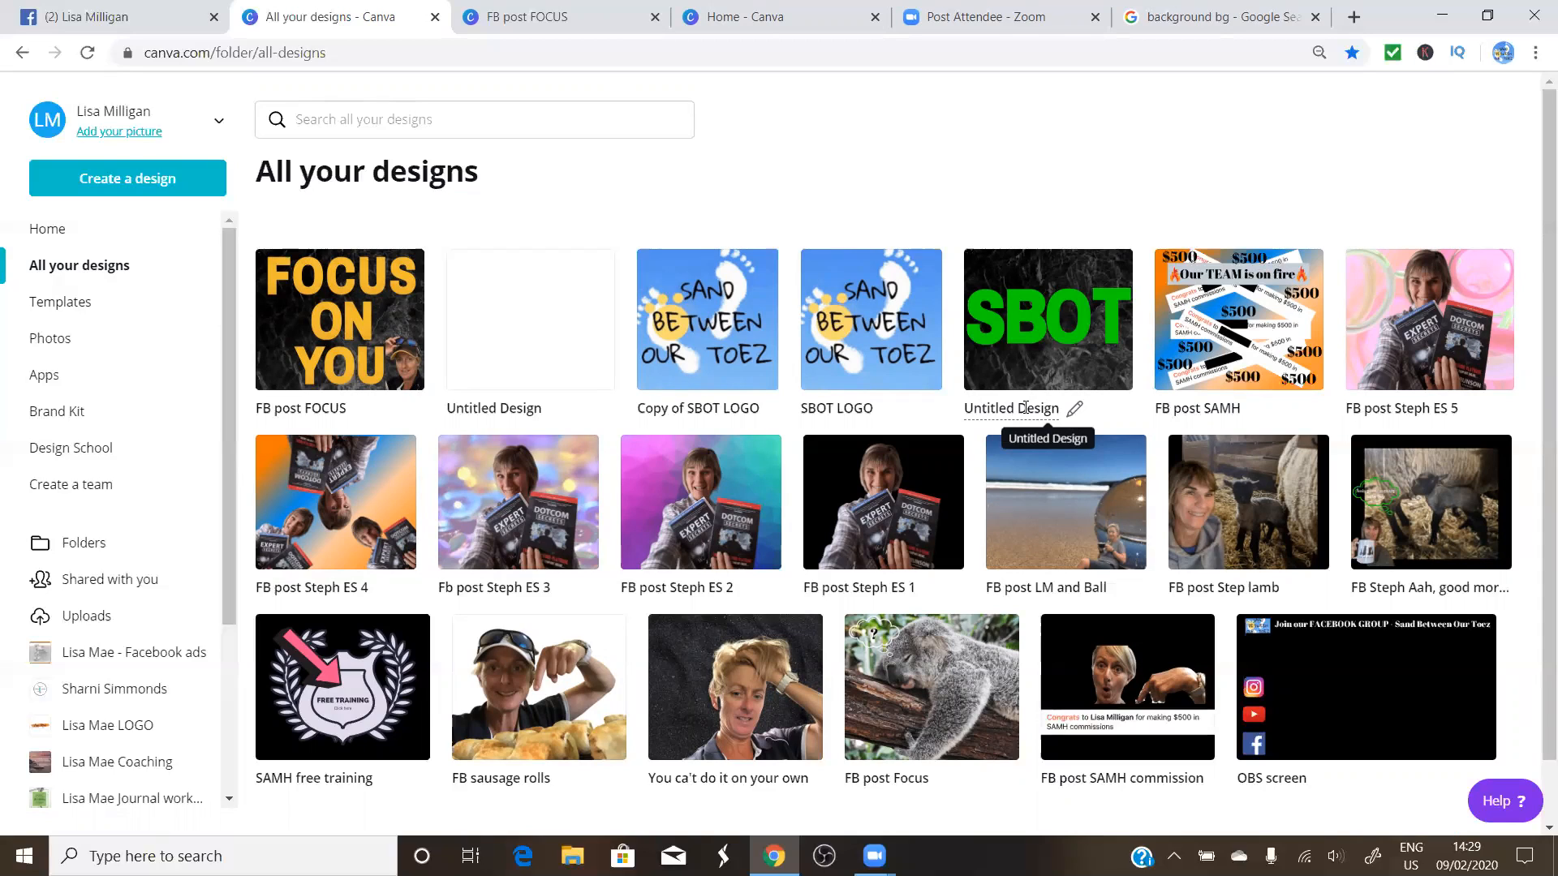
pyautogui.click(61, 305)
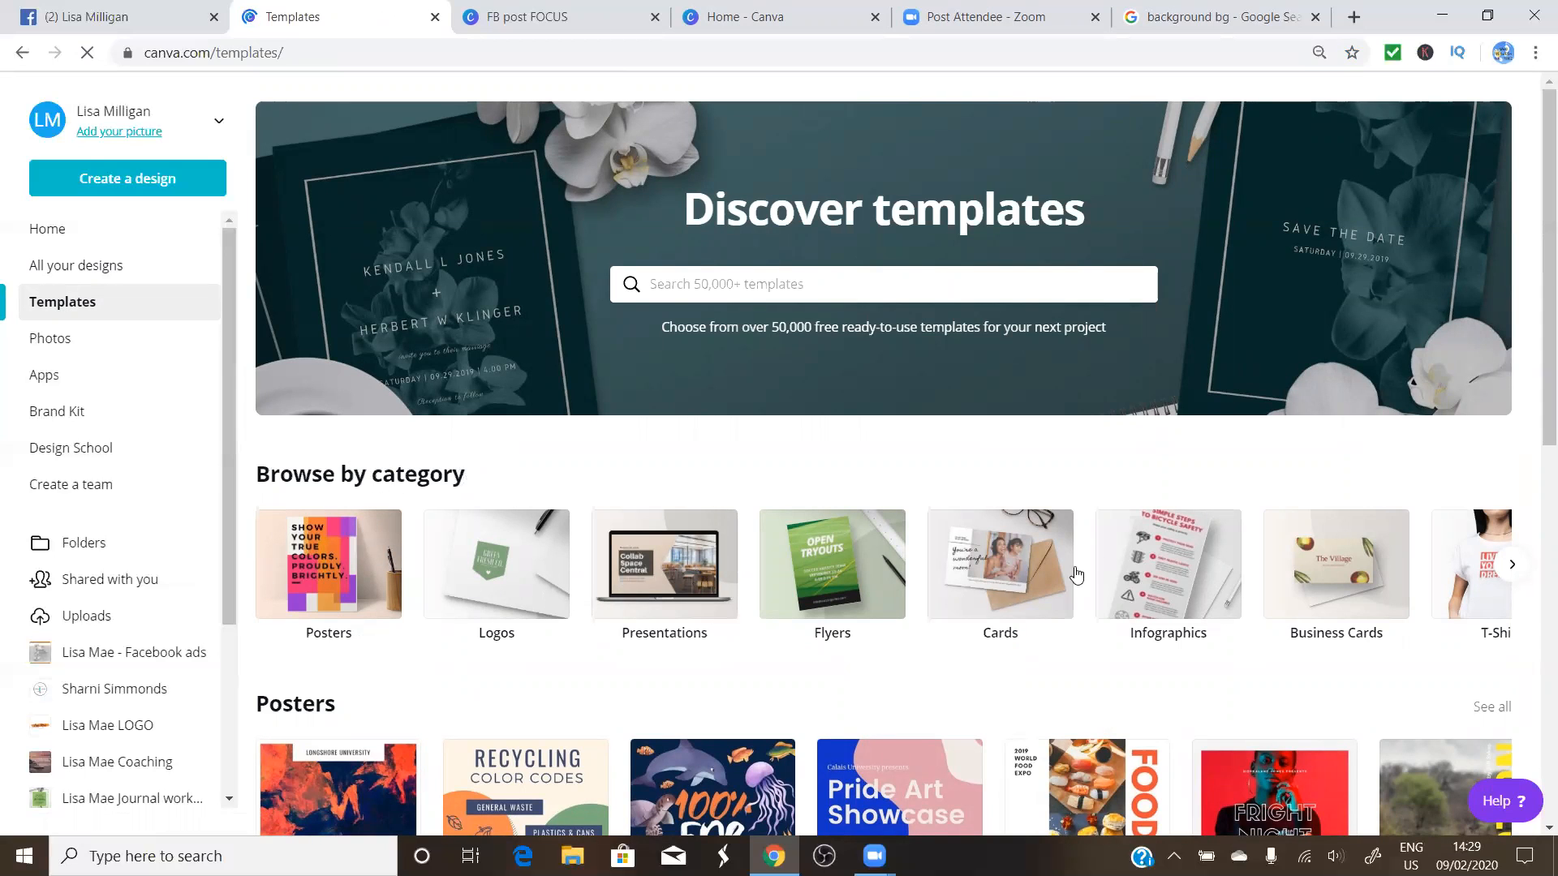
pyautogui.scroll(-6, 1462, 406)
pyautogui.scroll(3, 602, 427)
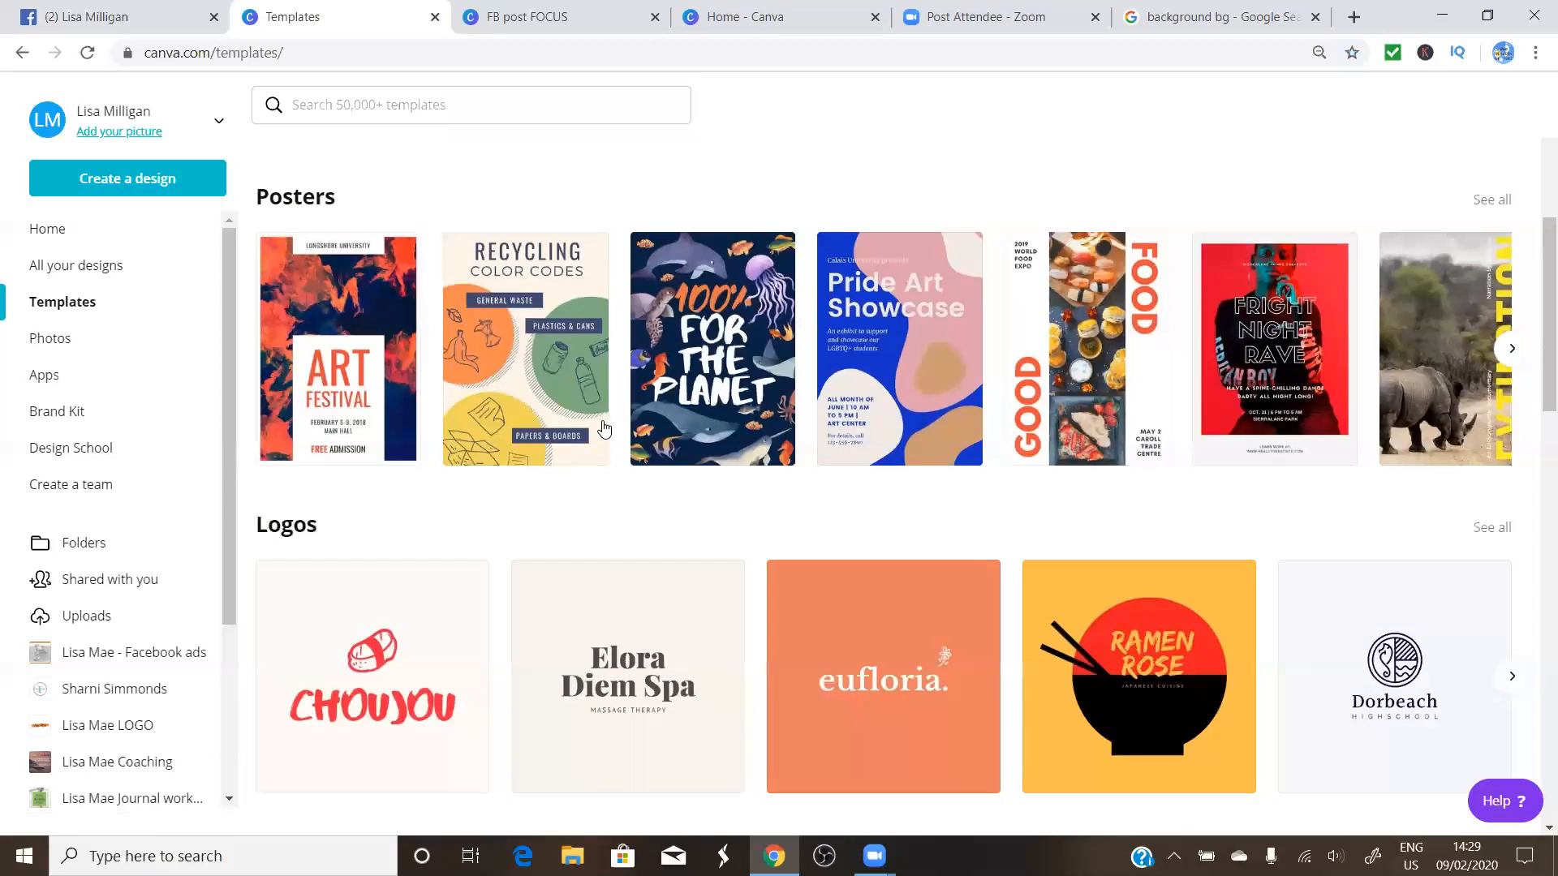
pyautogui.scroll(1, 605, 424)
pyautogui.scroll(-1, 605, 424)
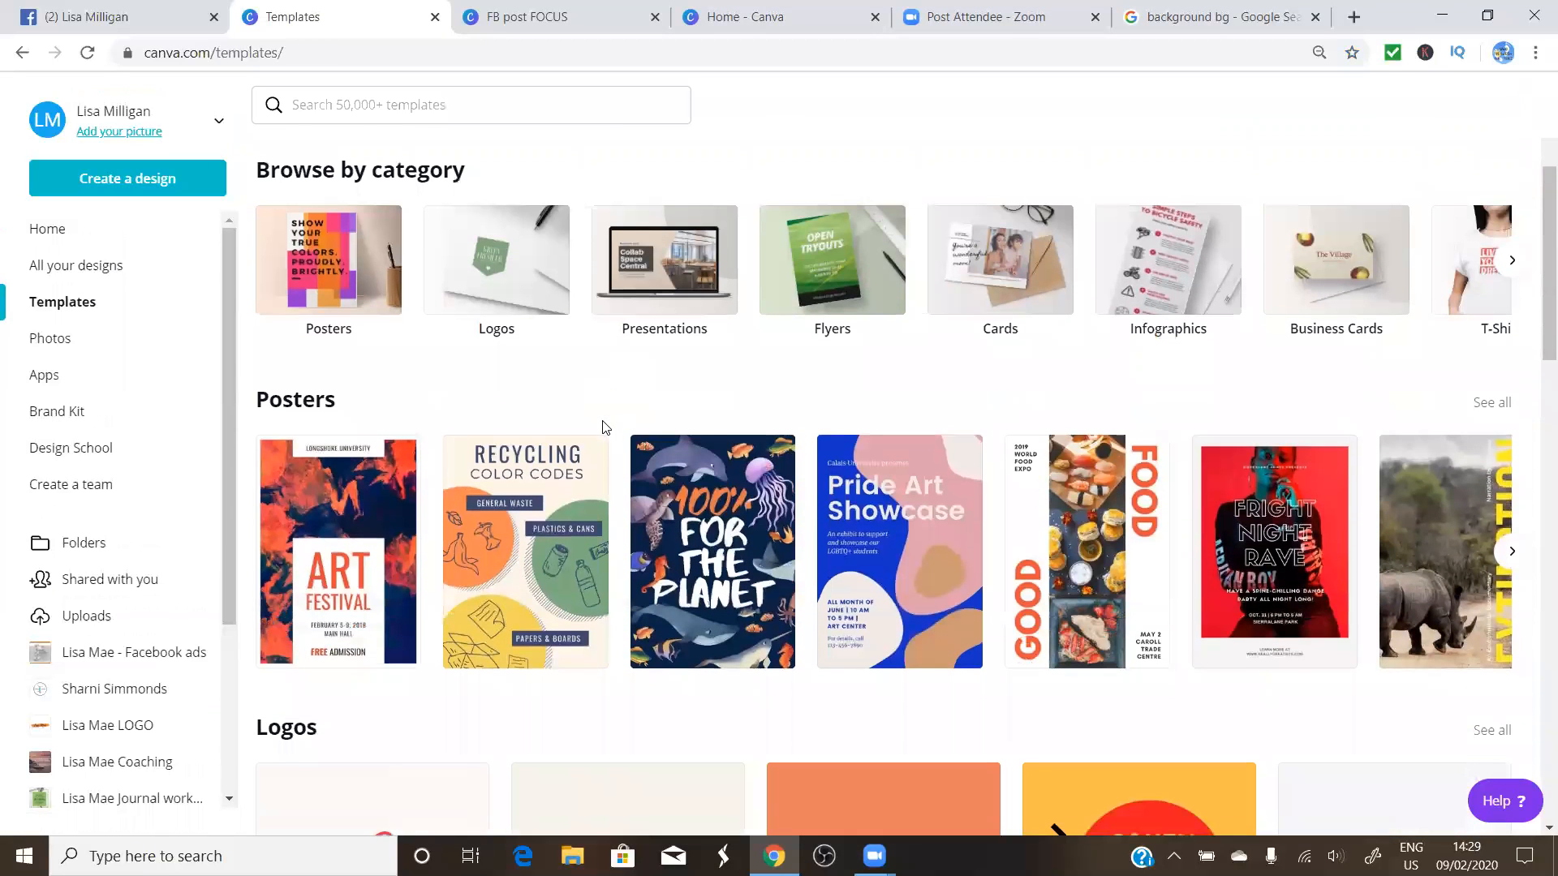
pyautogui.click(1513, 260)
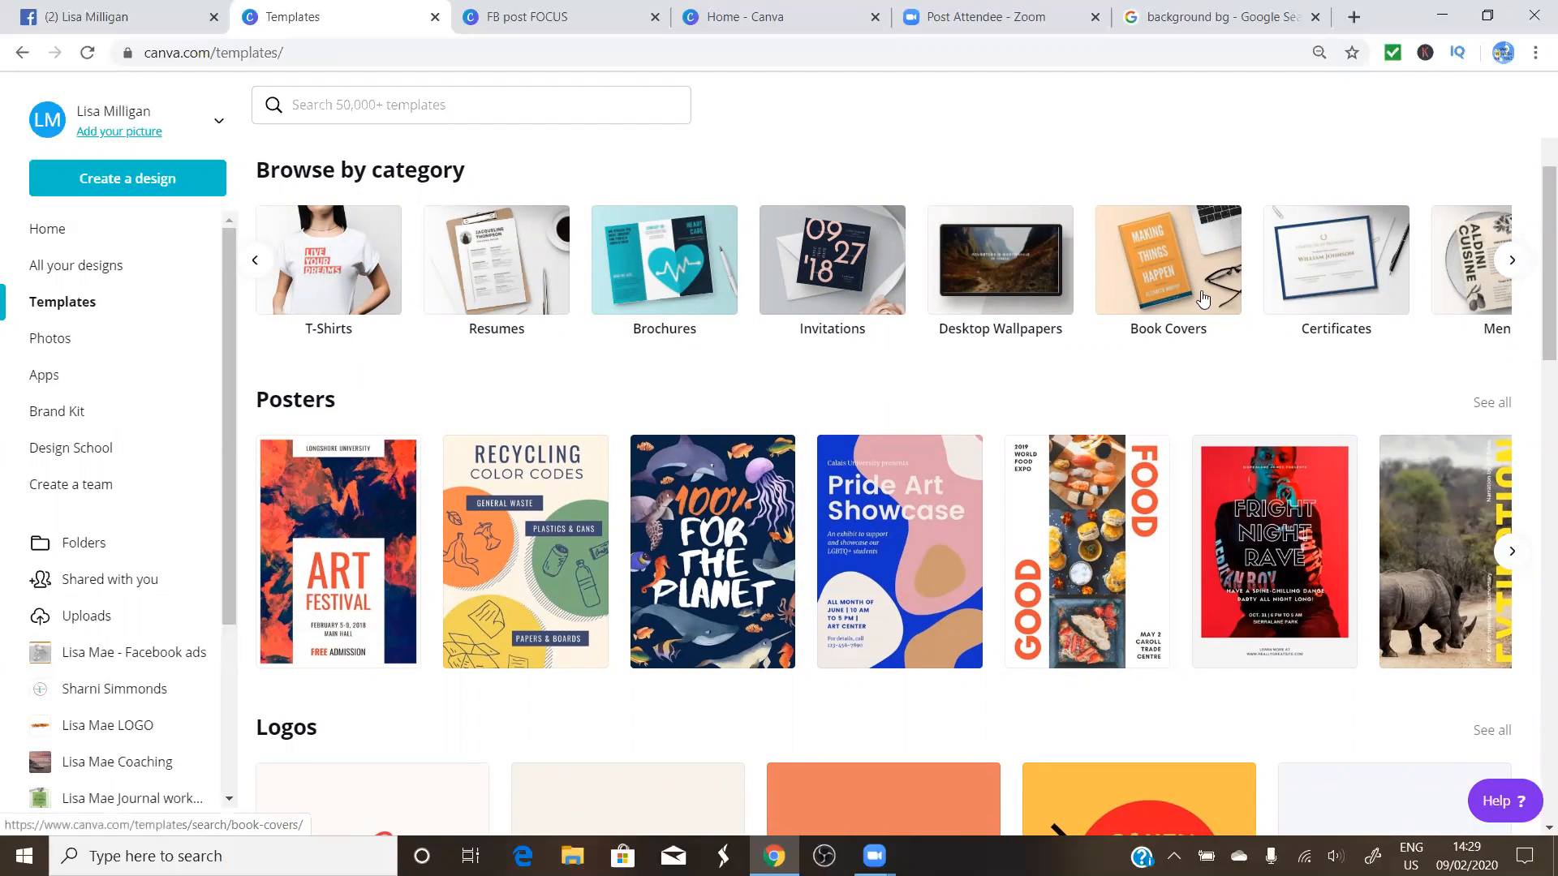
pyautogui.scroll(-1, 588, 345)
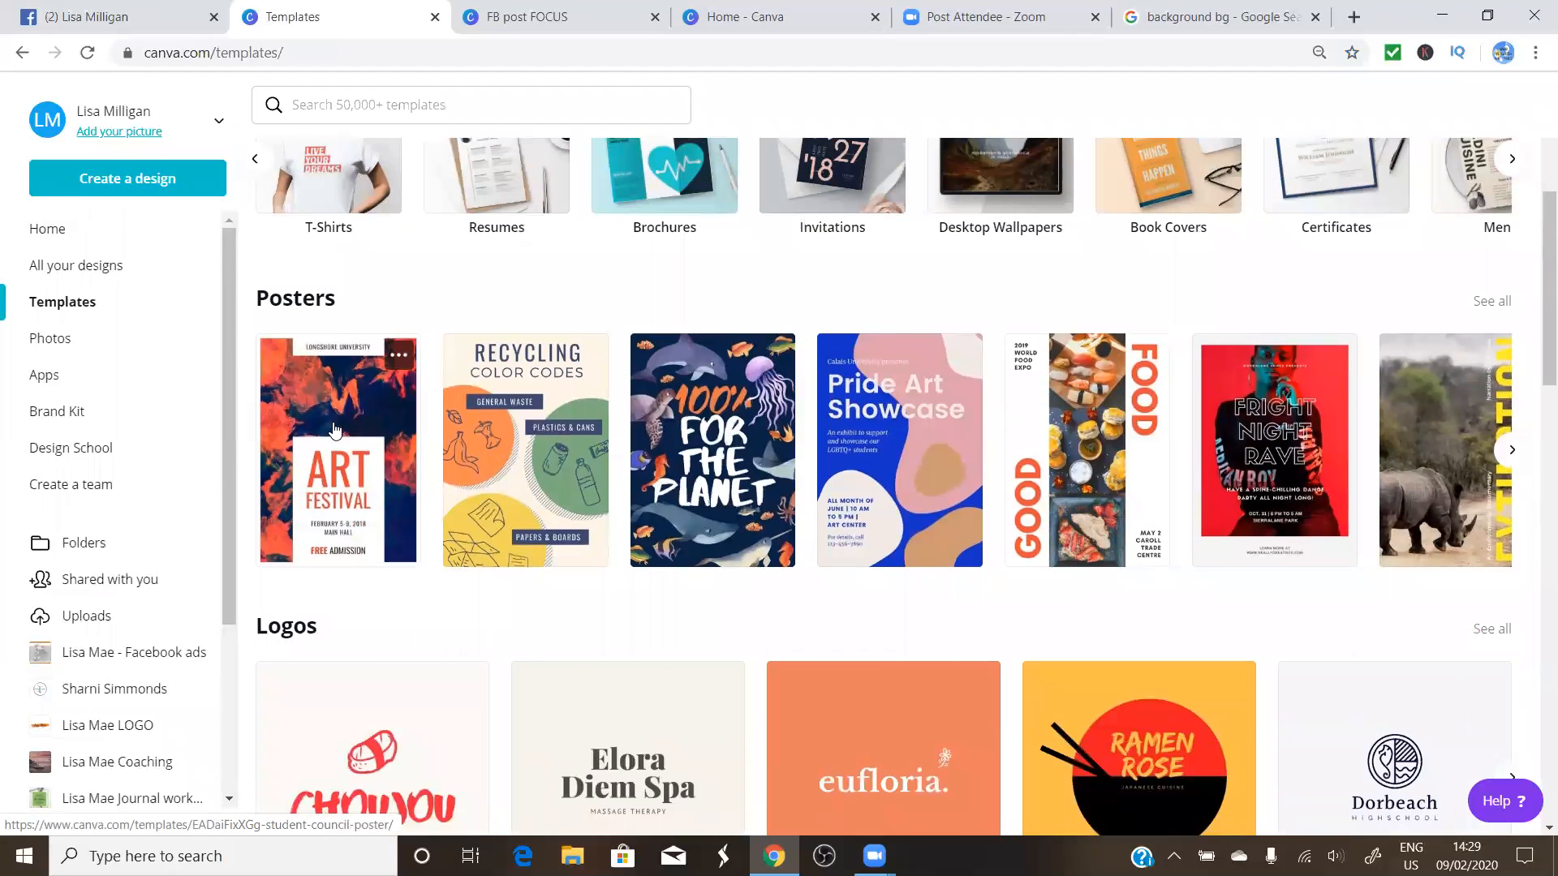
pyautogui.scroll(-7, 334, 430)
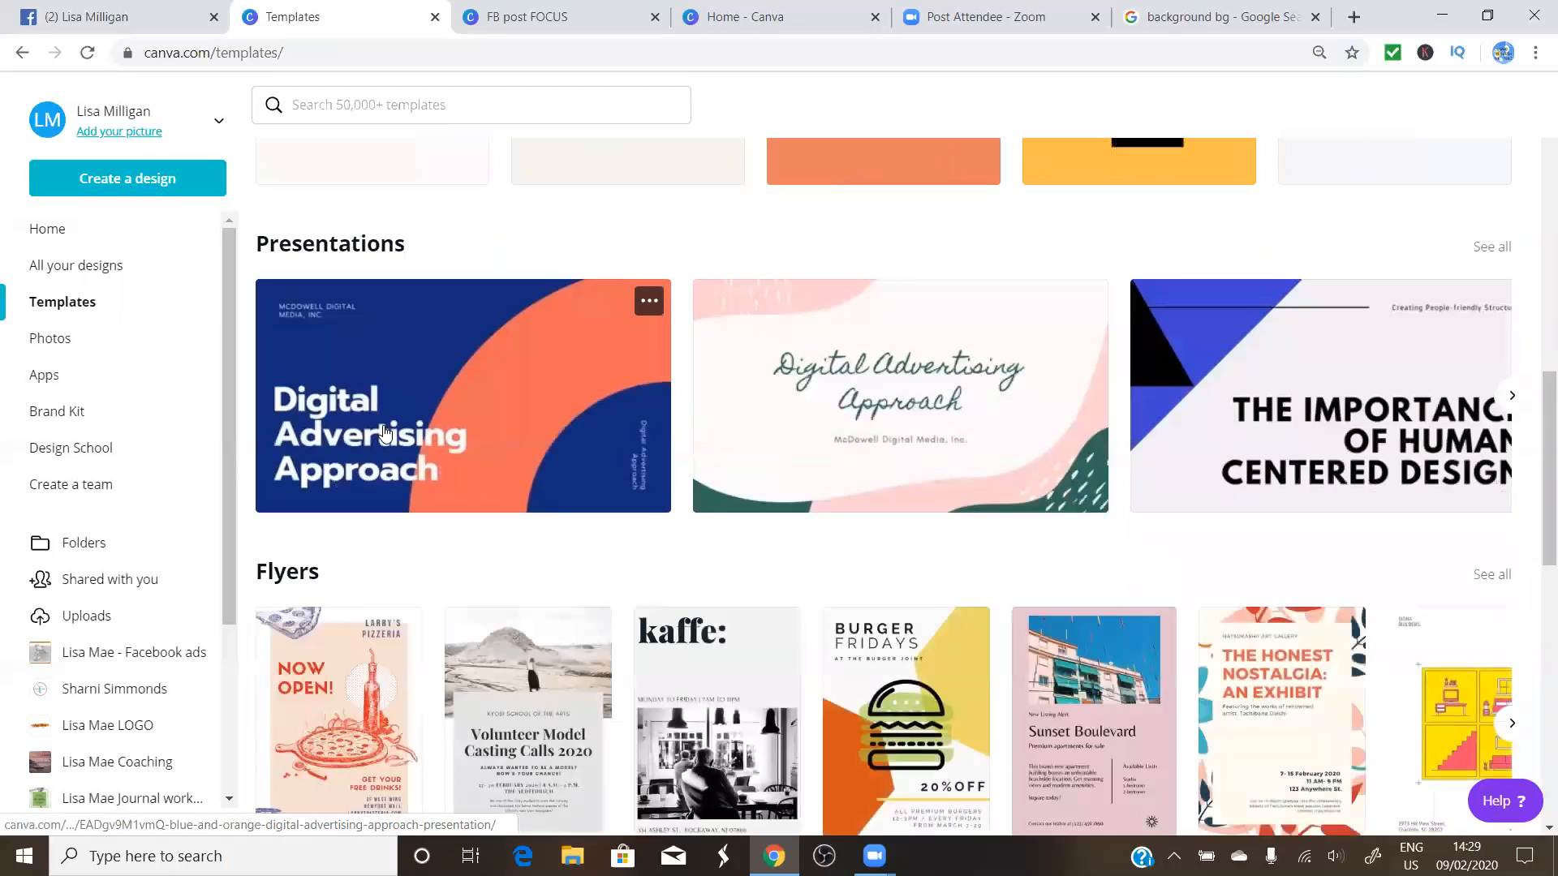
pyautogui.scroll(-4, 385, 433)
pyautogui.scroll(-4, 386, 431)
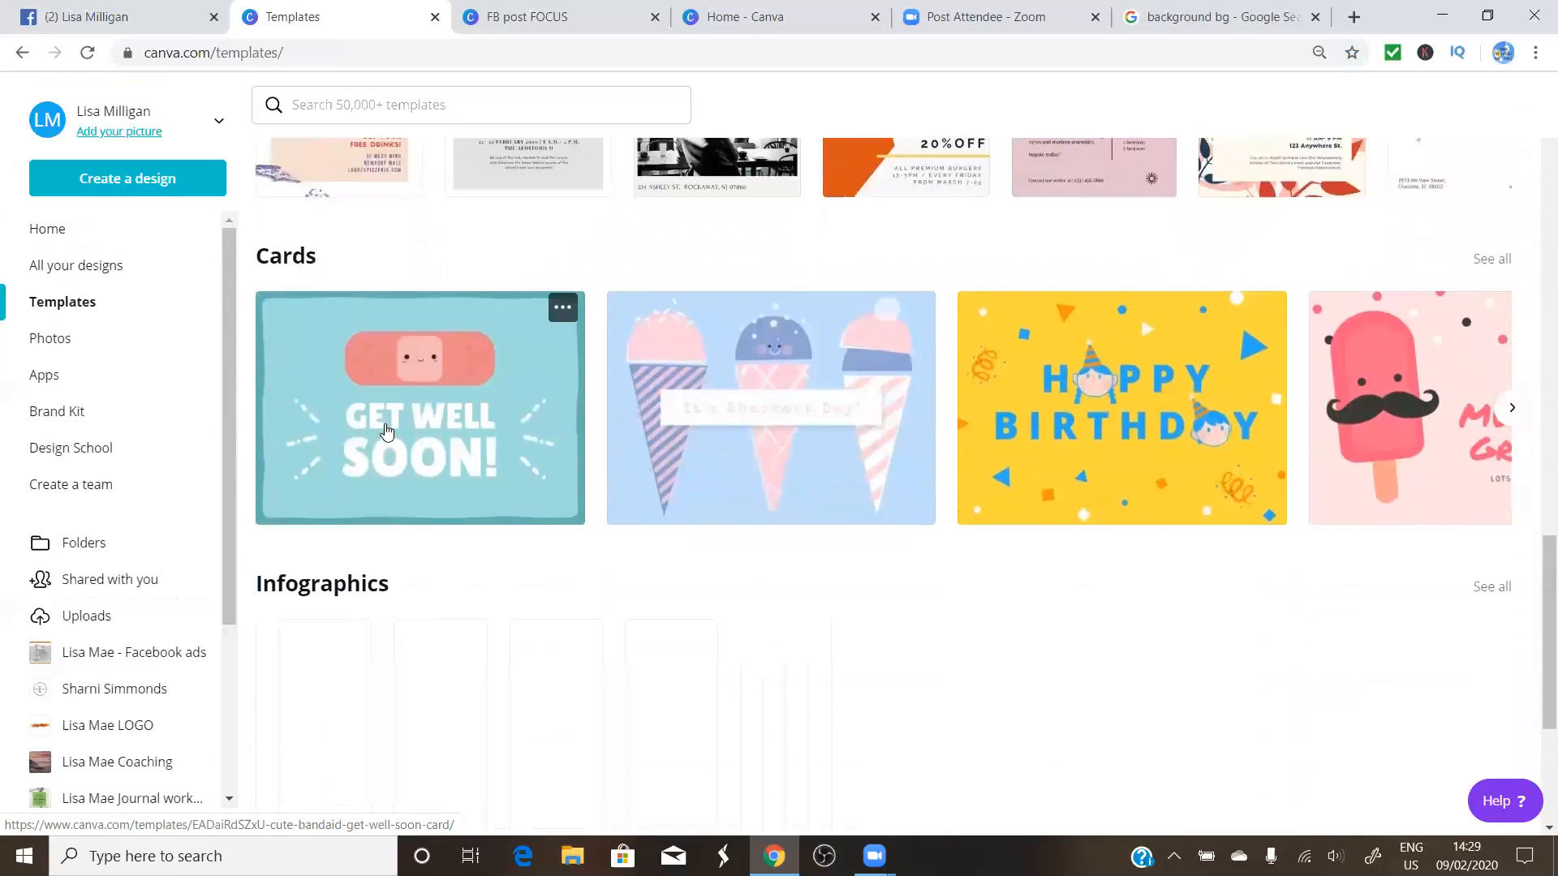
pyautogui.scroll(7, 387, 431)
pyautogui.scroll(5, 386, 431)
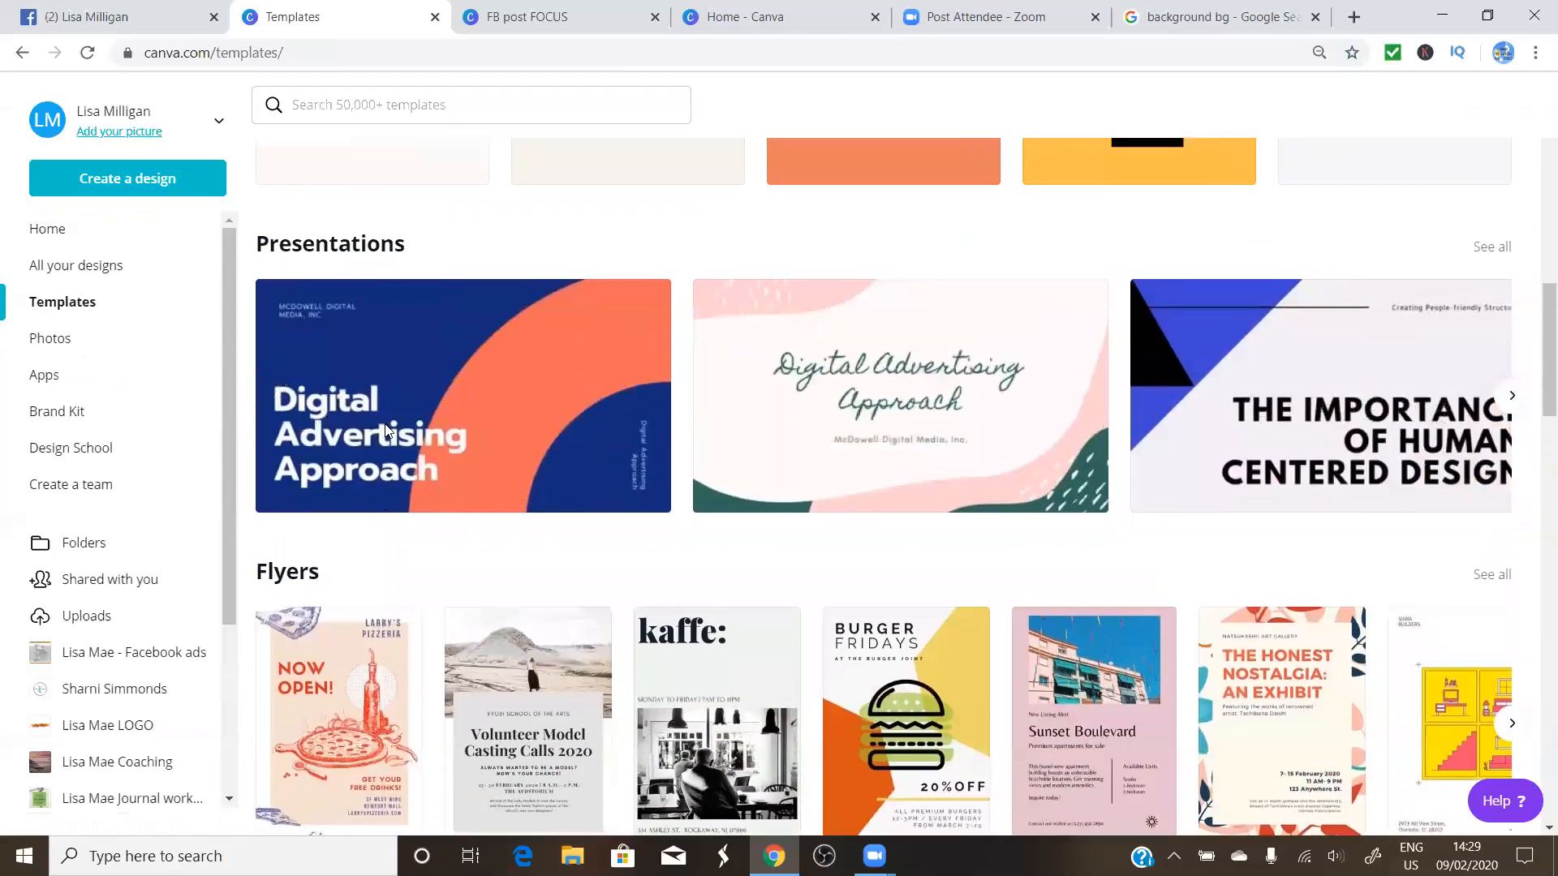
pyautogui.scroll(5, 387, 433)
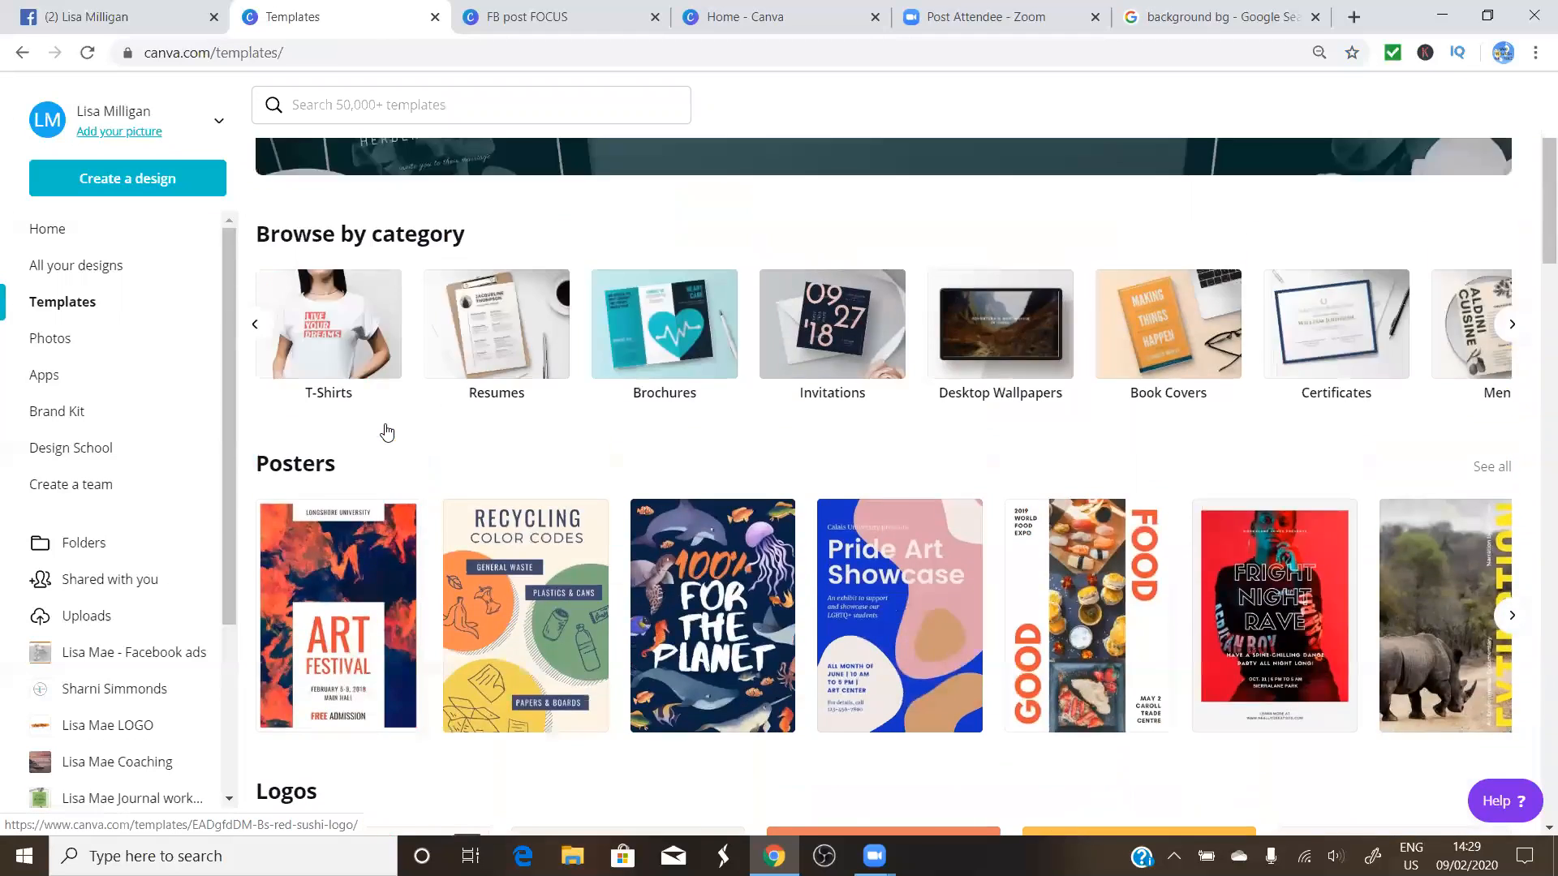
pyautogui.scroll(-4, 408, 509)
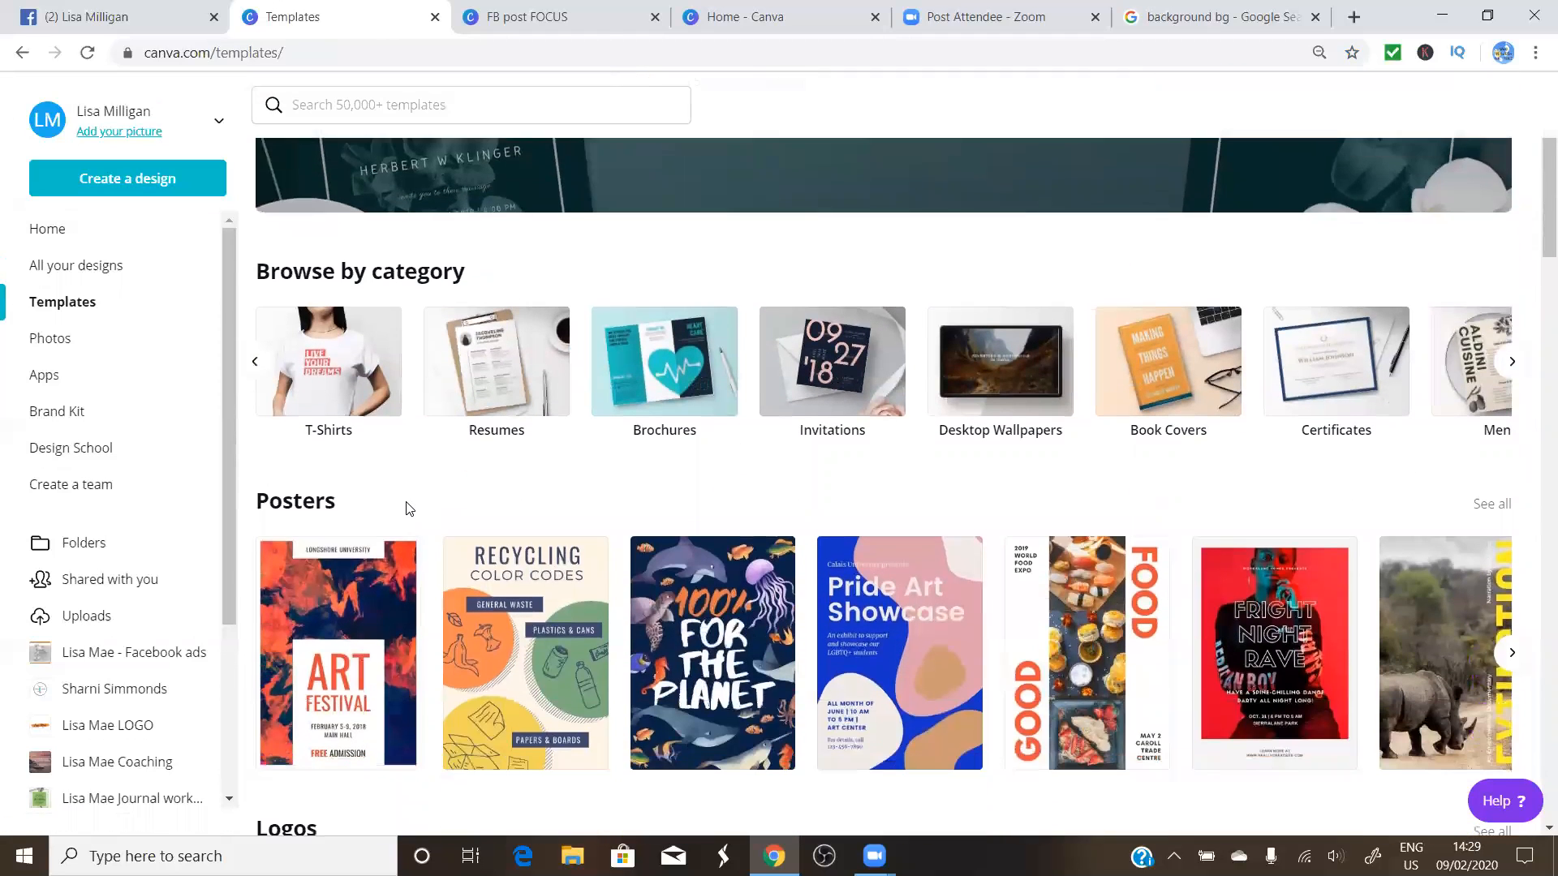
pyautogui.scroll(-3, 408, 510)
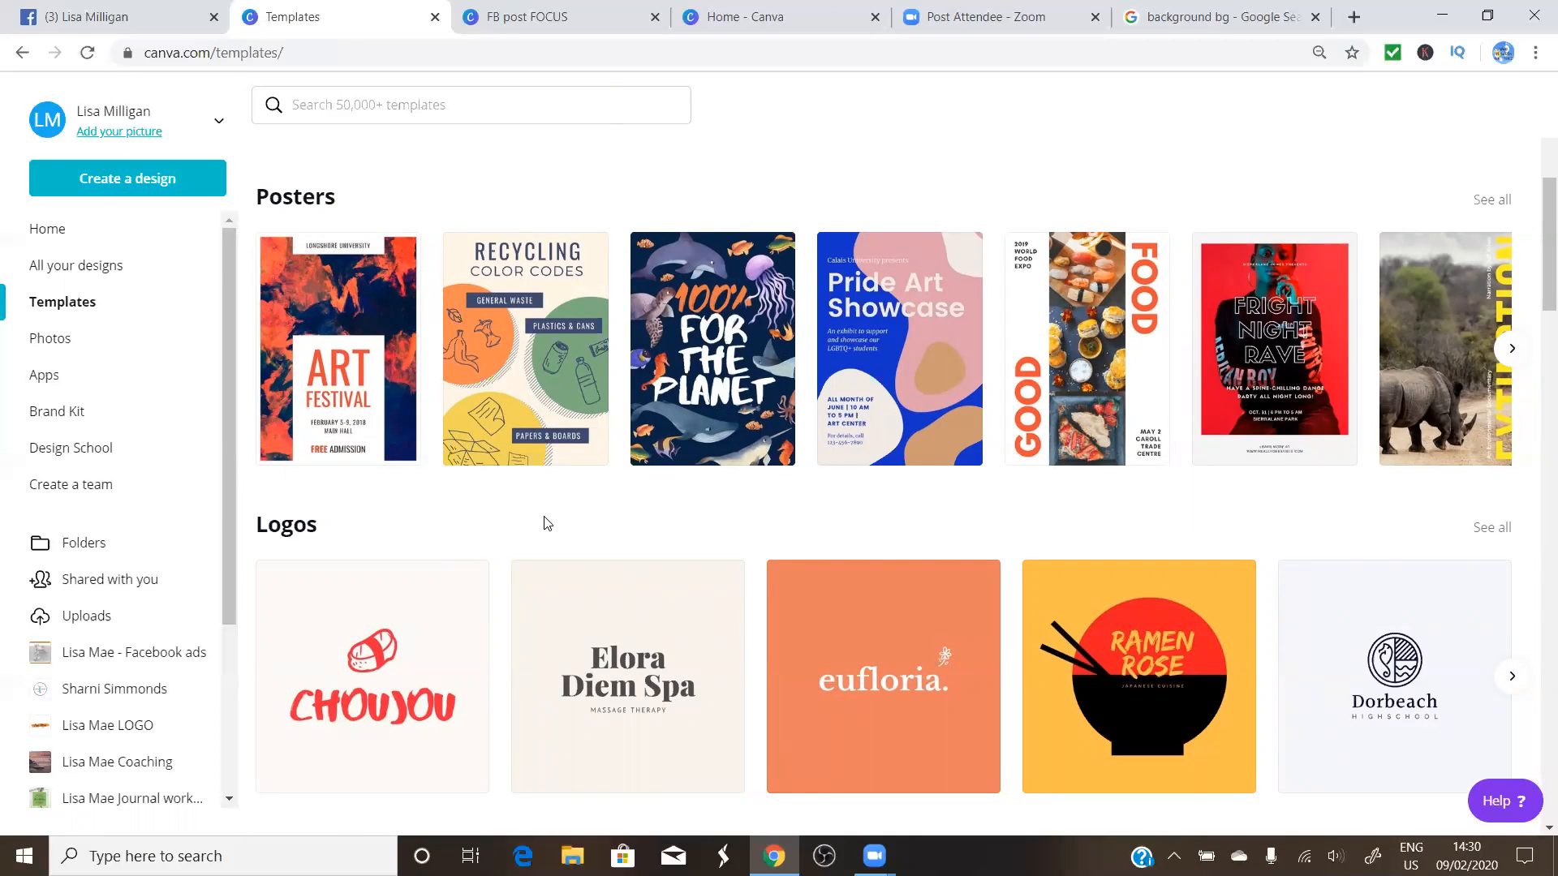
# Open the Photos library and look over its trending stock photos
pyautogui.click(64, 348)
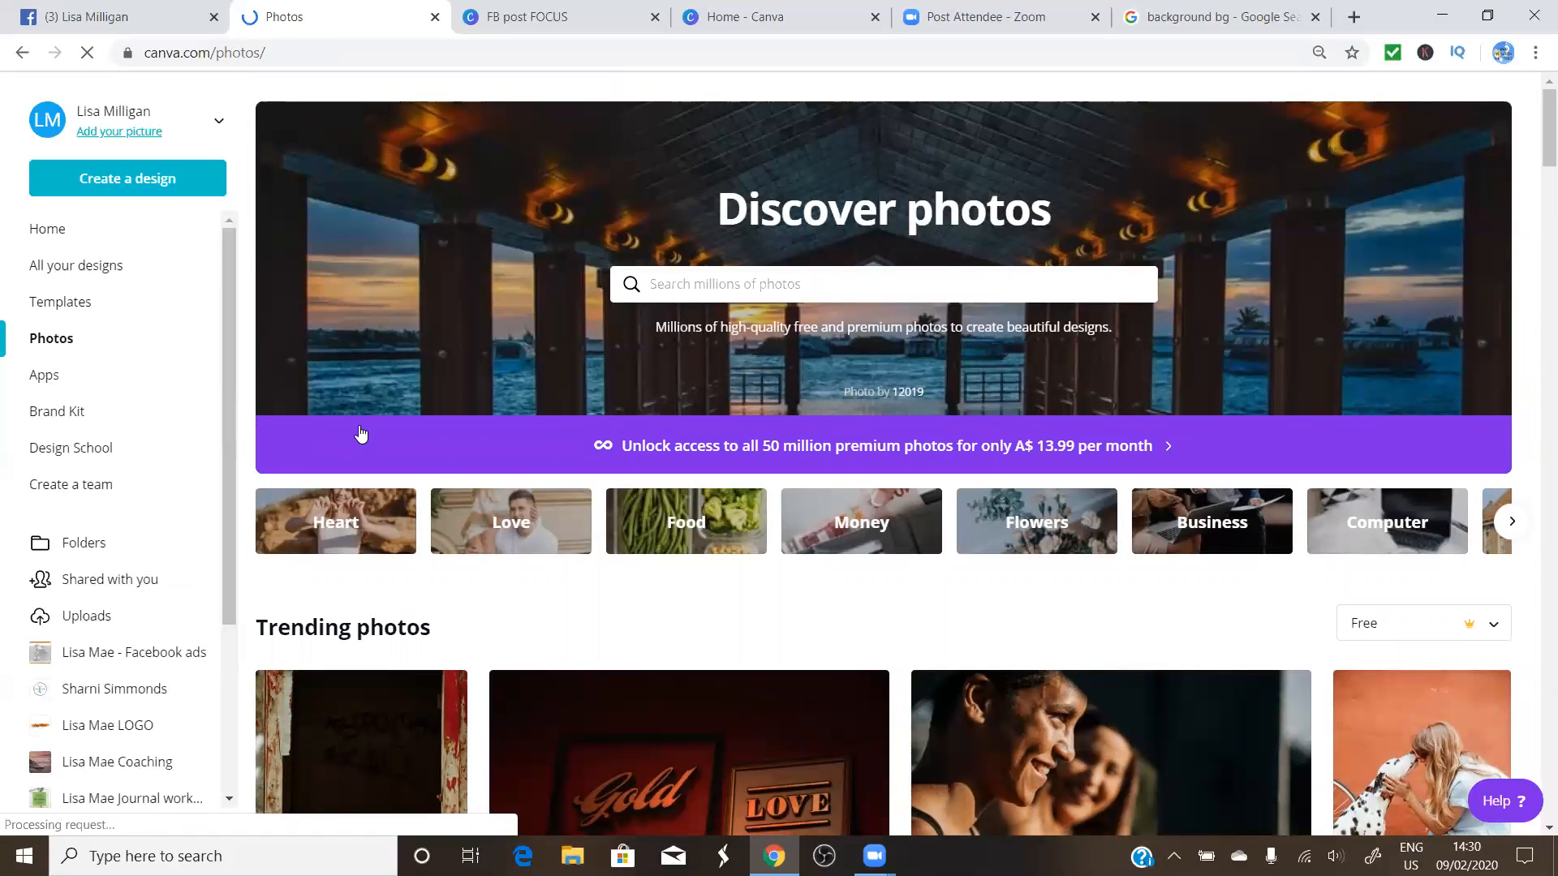
pyautogui.scroll(-6, 598, 616)
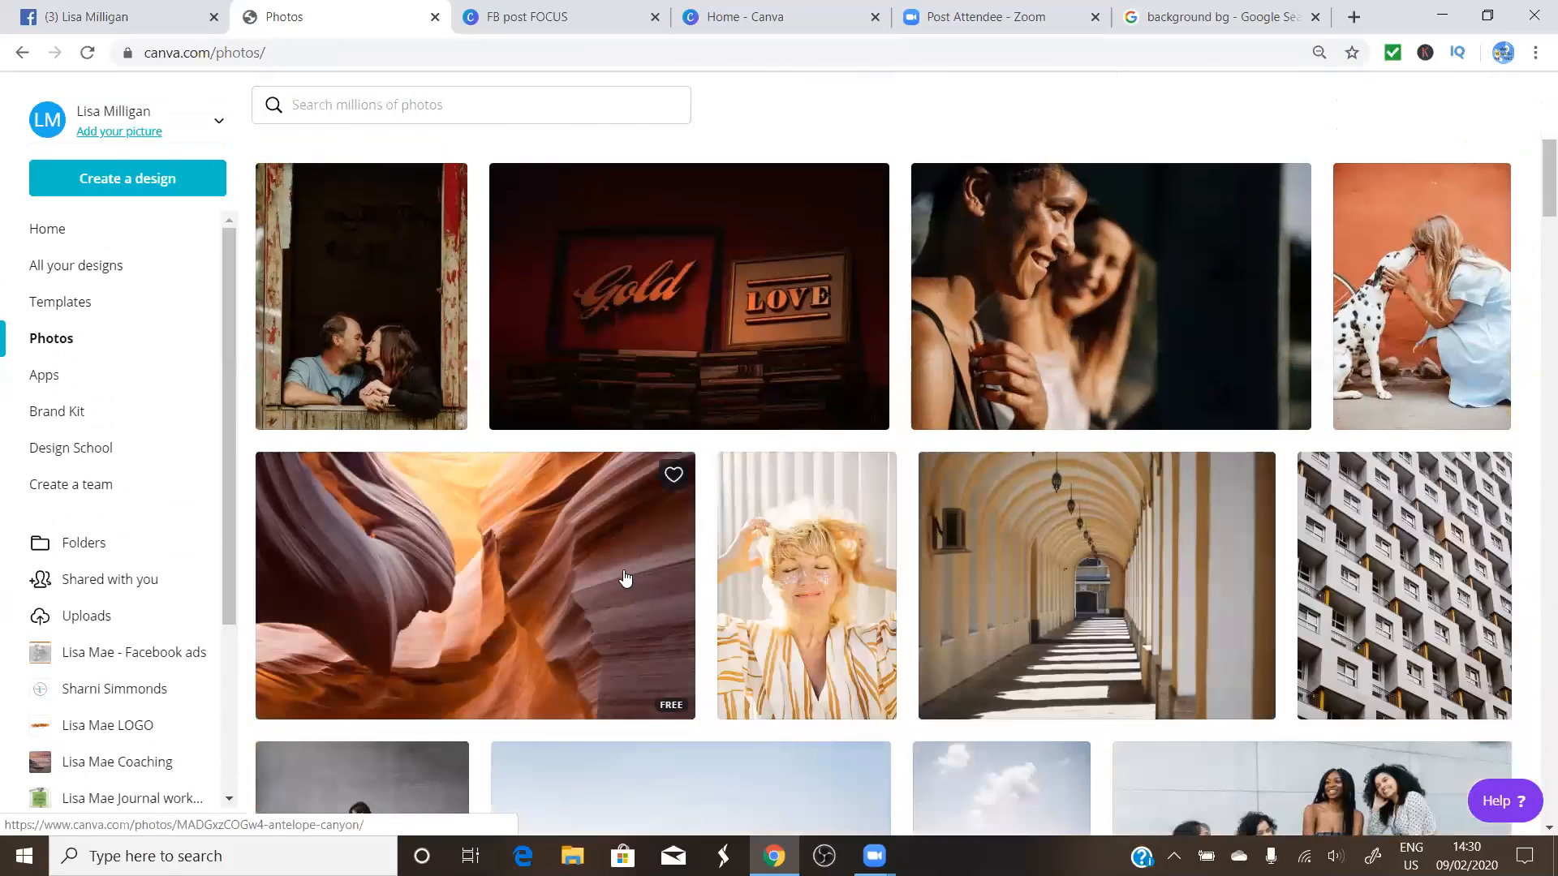
pyautogui.scroll(1, 625, 578)
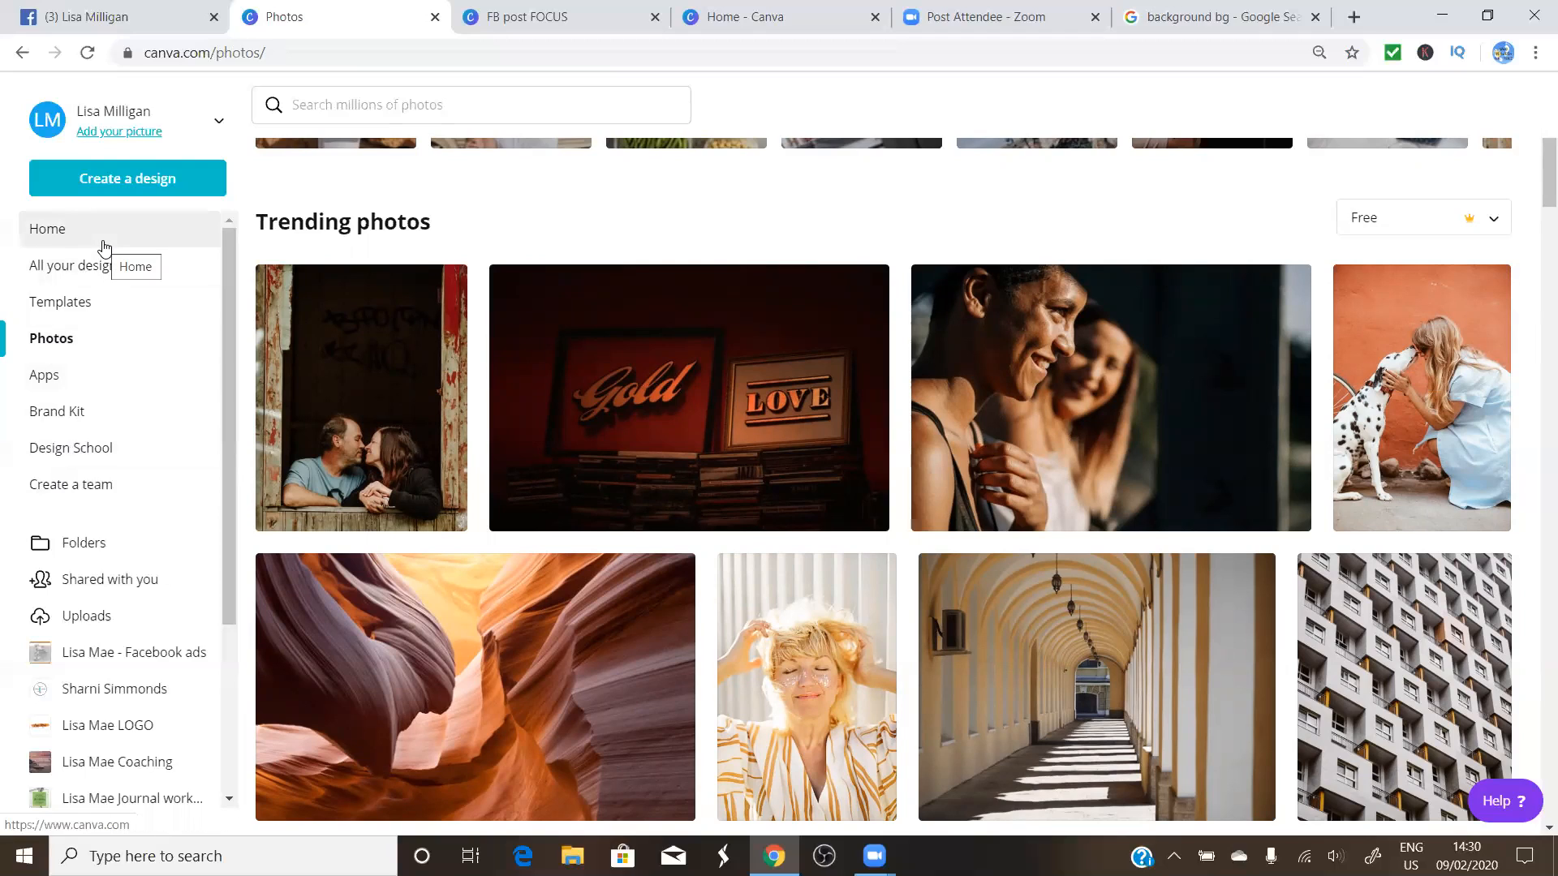
# Start a new blank Facebook Post design from the Create a design list
pyautogui.click(132, 188)
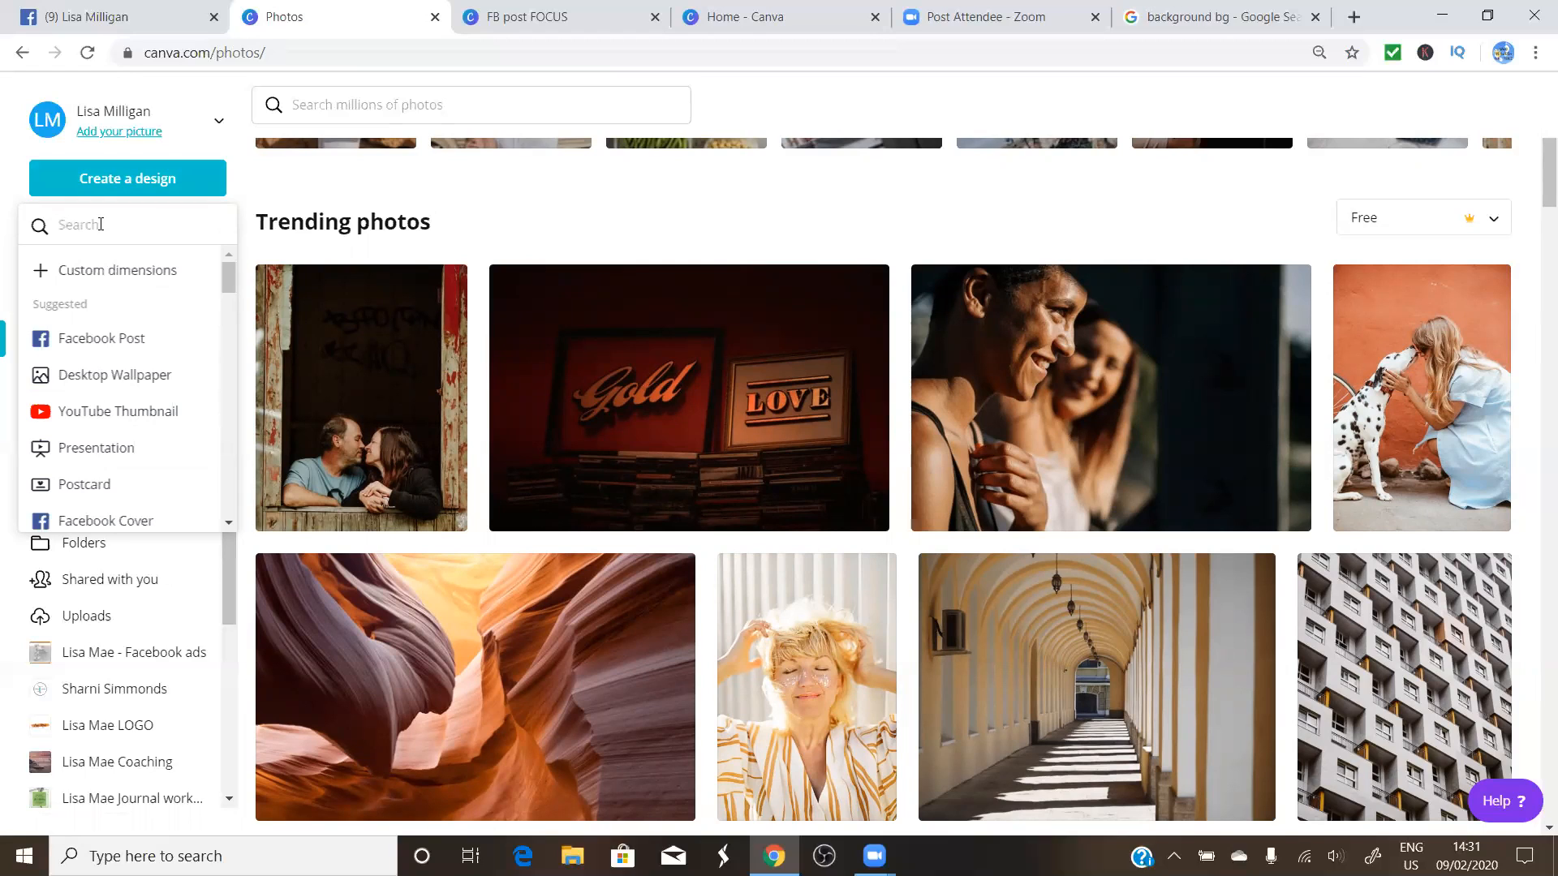
pyautogui.click(92, 342)
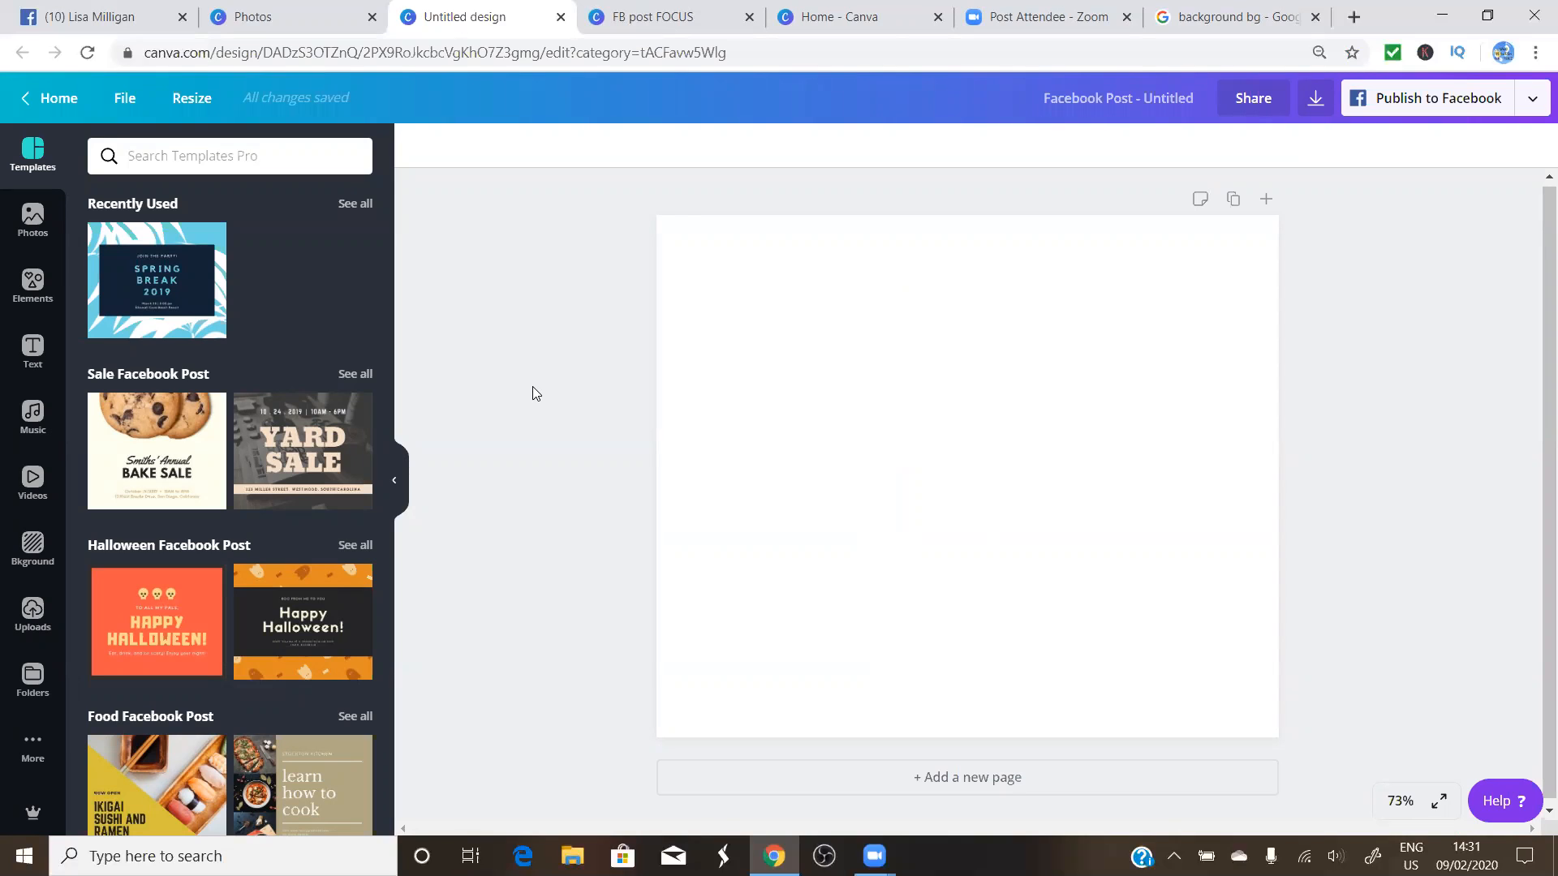
# Look through the previously uploaded images, then switch to the stock Photos panel
pyautogui.click(27, 618)
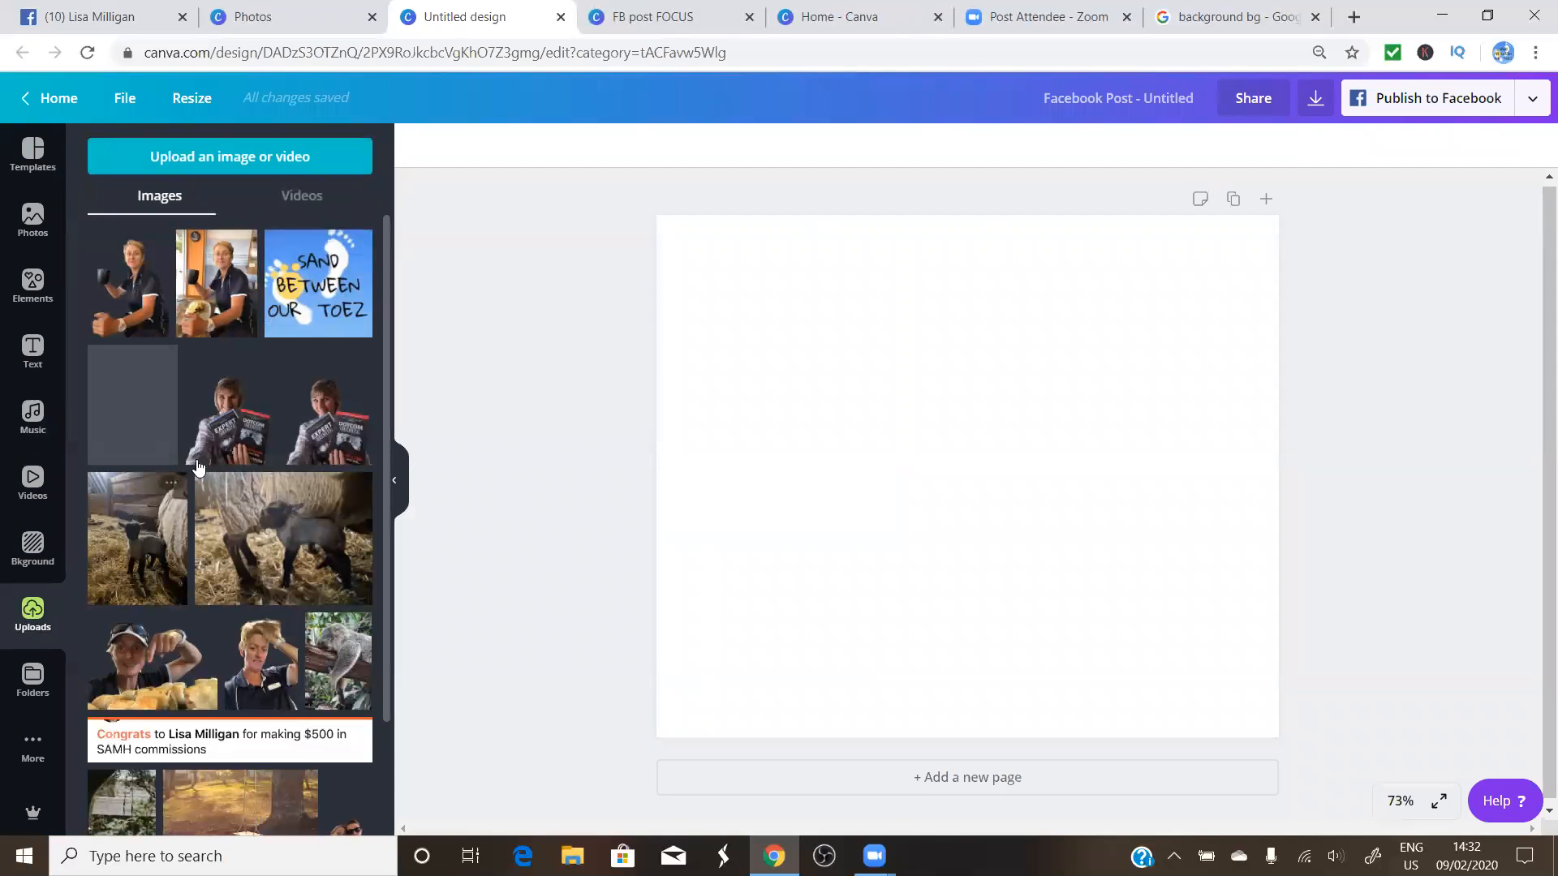
pyautogui.scroll(-6, 219, 540)
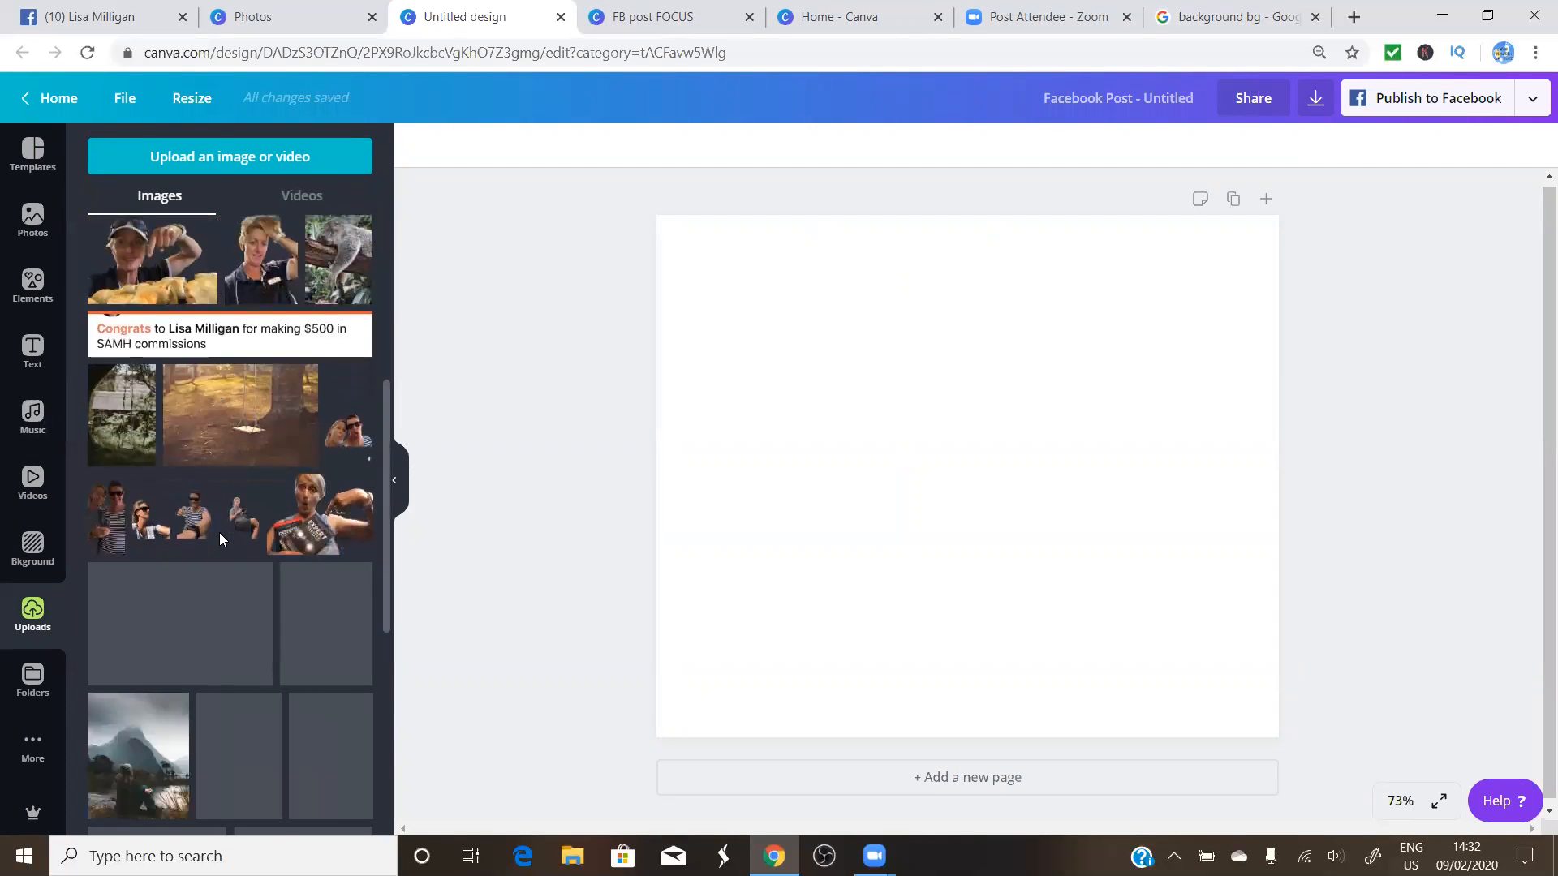
pyautogui.scroll(-7, 220, 539)
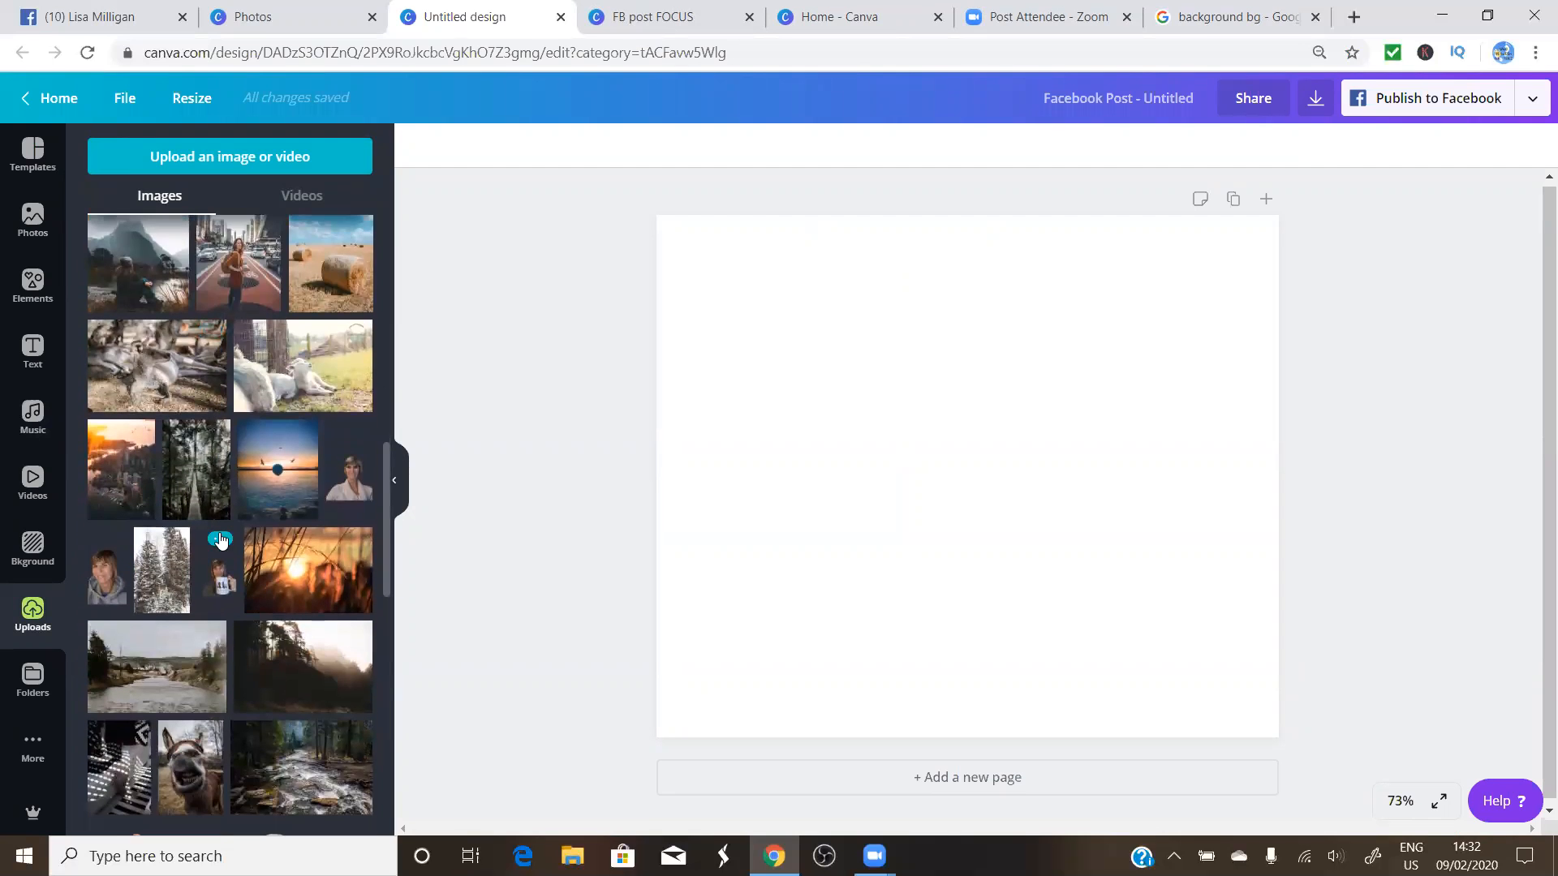
pyautogui.scroll(13, 220, 540)
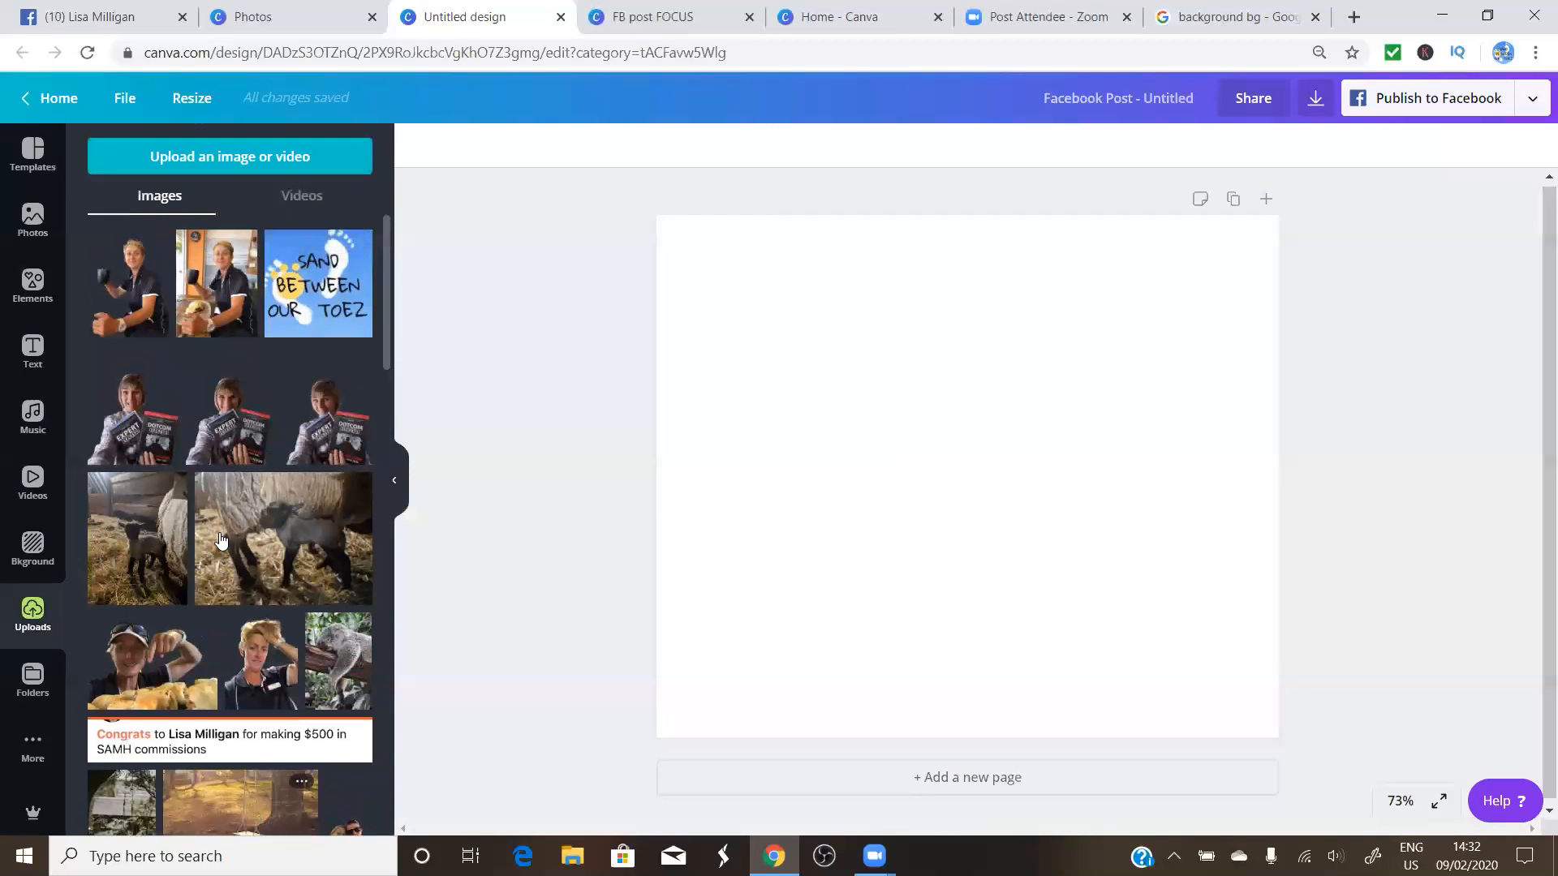
pyautogui.click(33, 224)
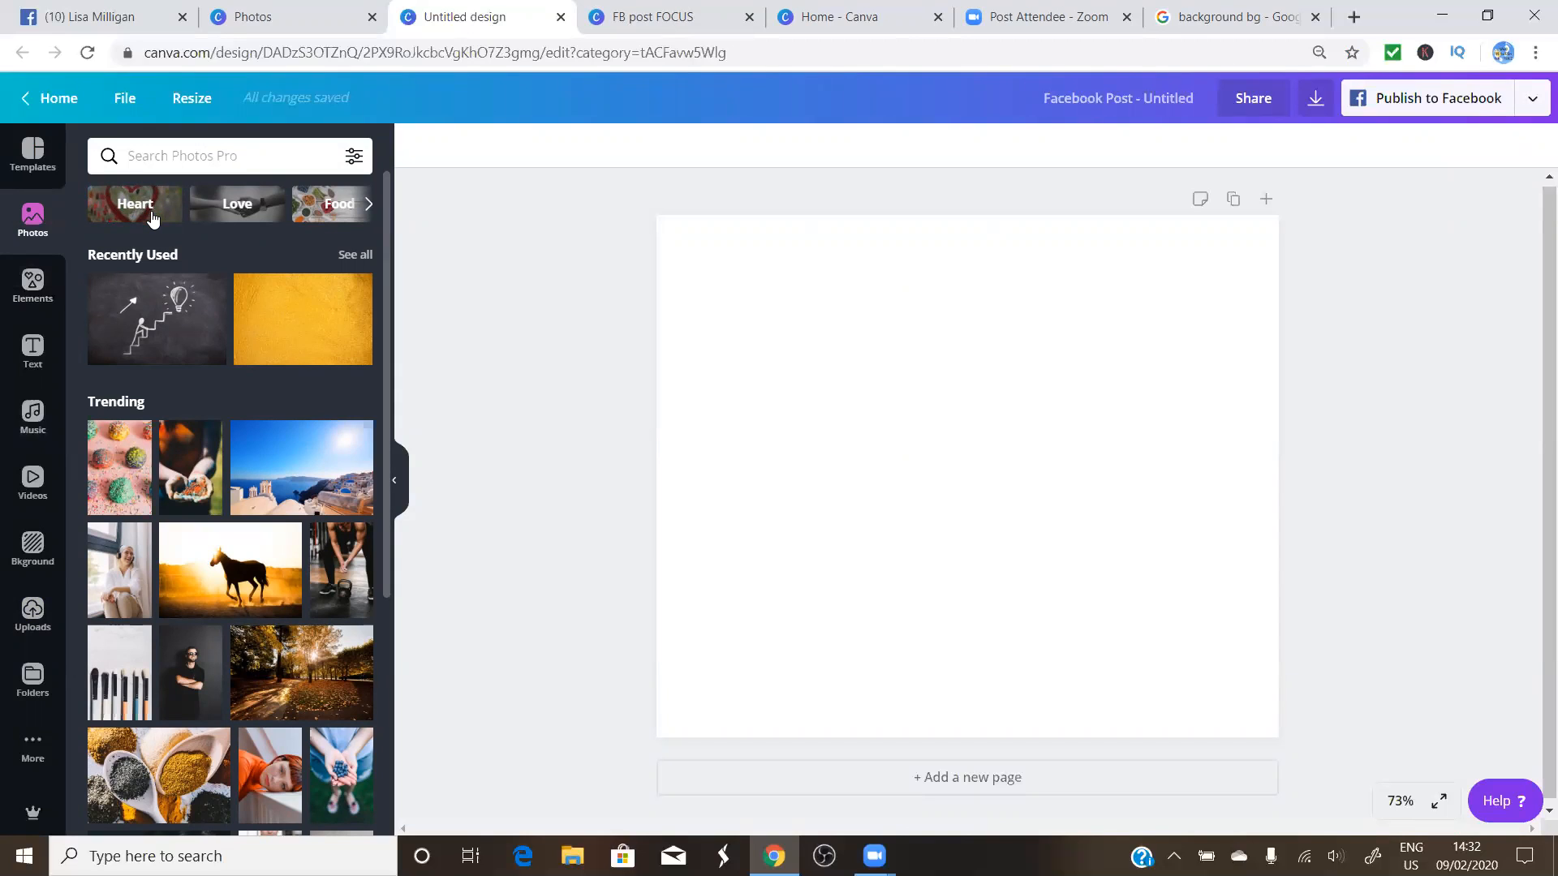
# Scroll the photo categories to Business and browse its stock photos
pyautogui.click(367, 205)
pyautogui.click(367, 204)
pyautogui.click(367, 204)
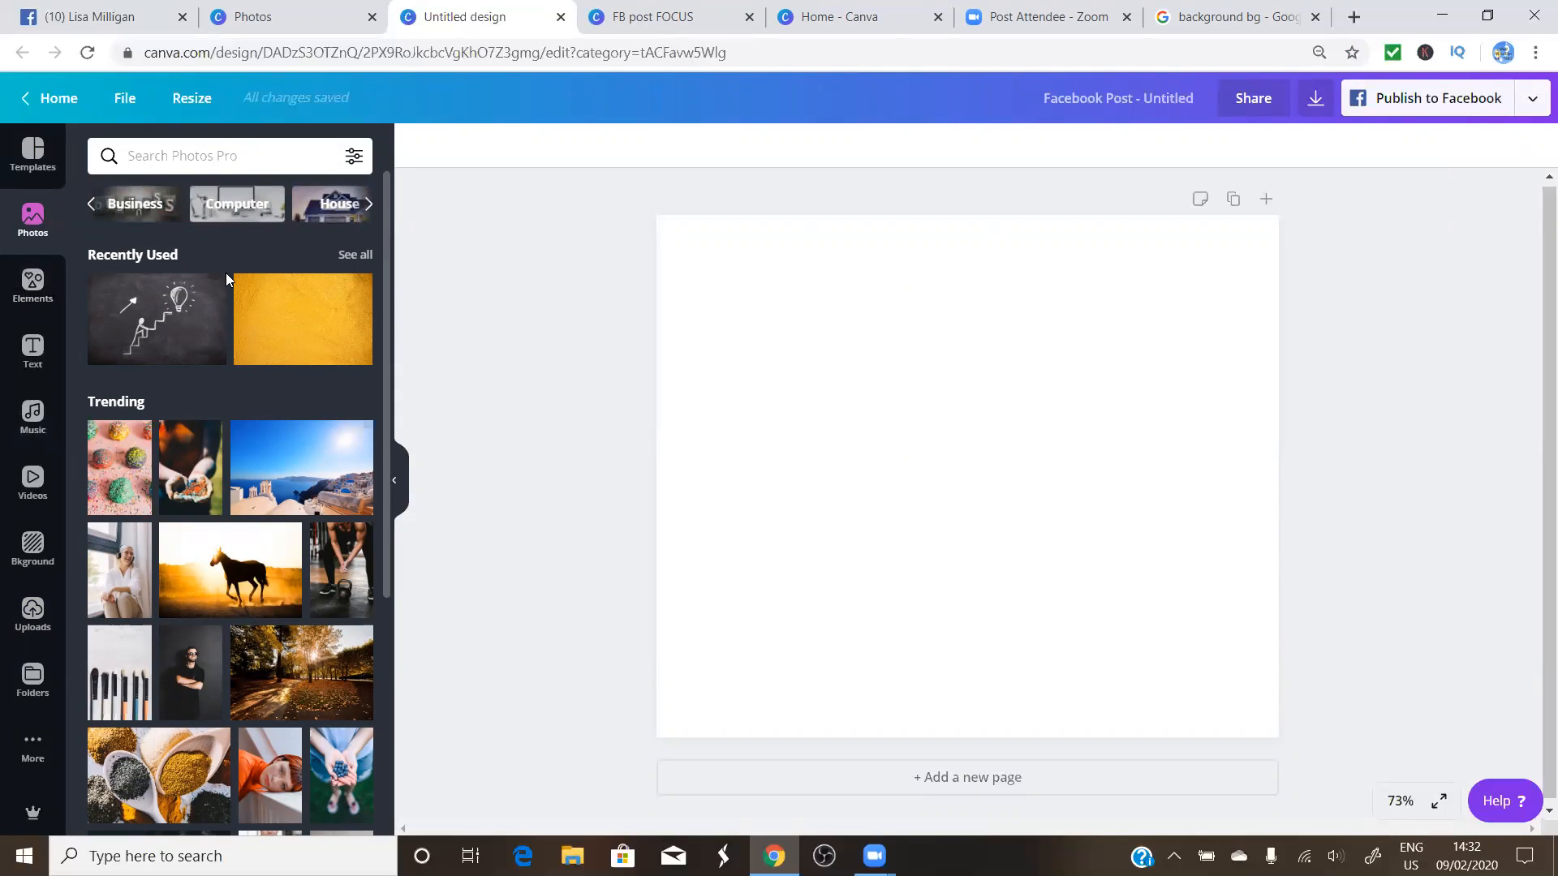
pyautogui.click(141, 210)
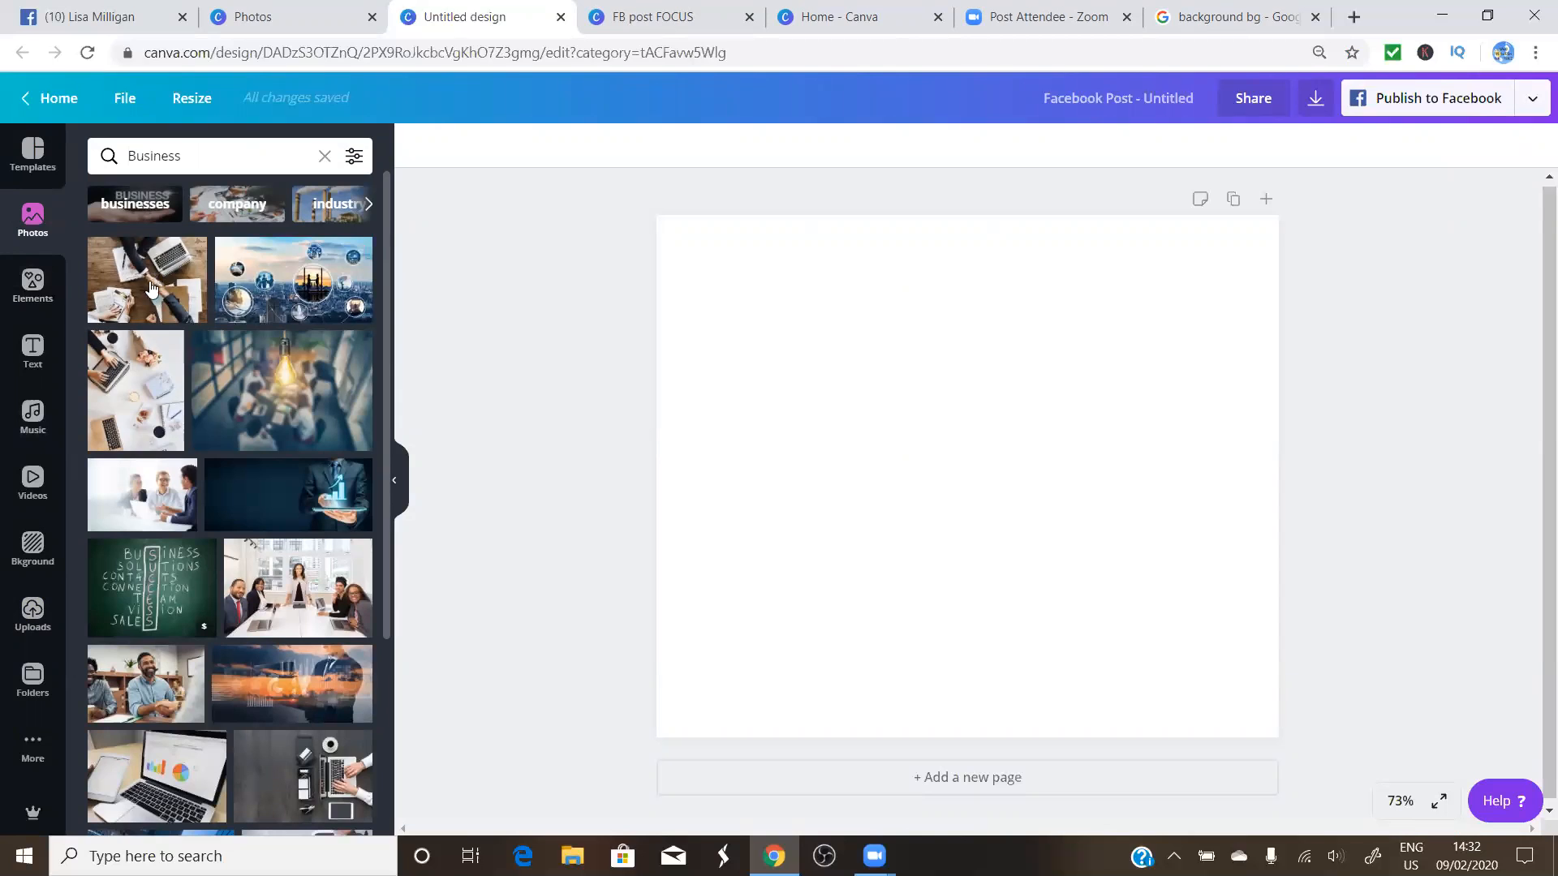
pyautogui.scroll(-2, 203, 503)
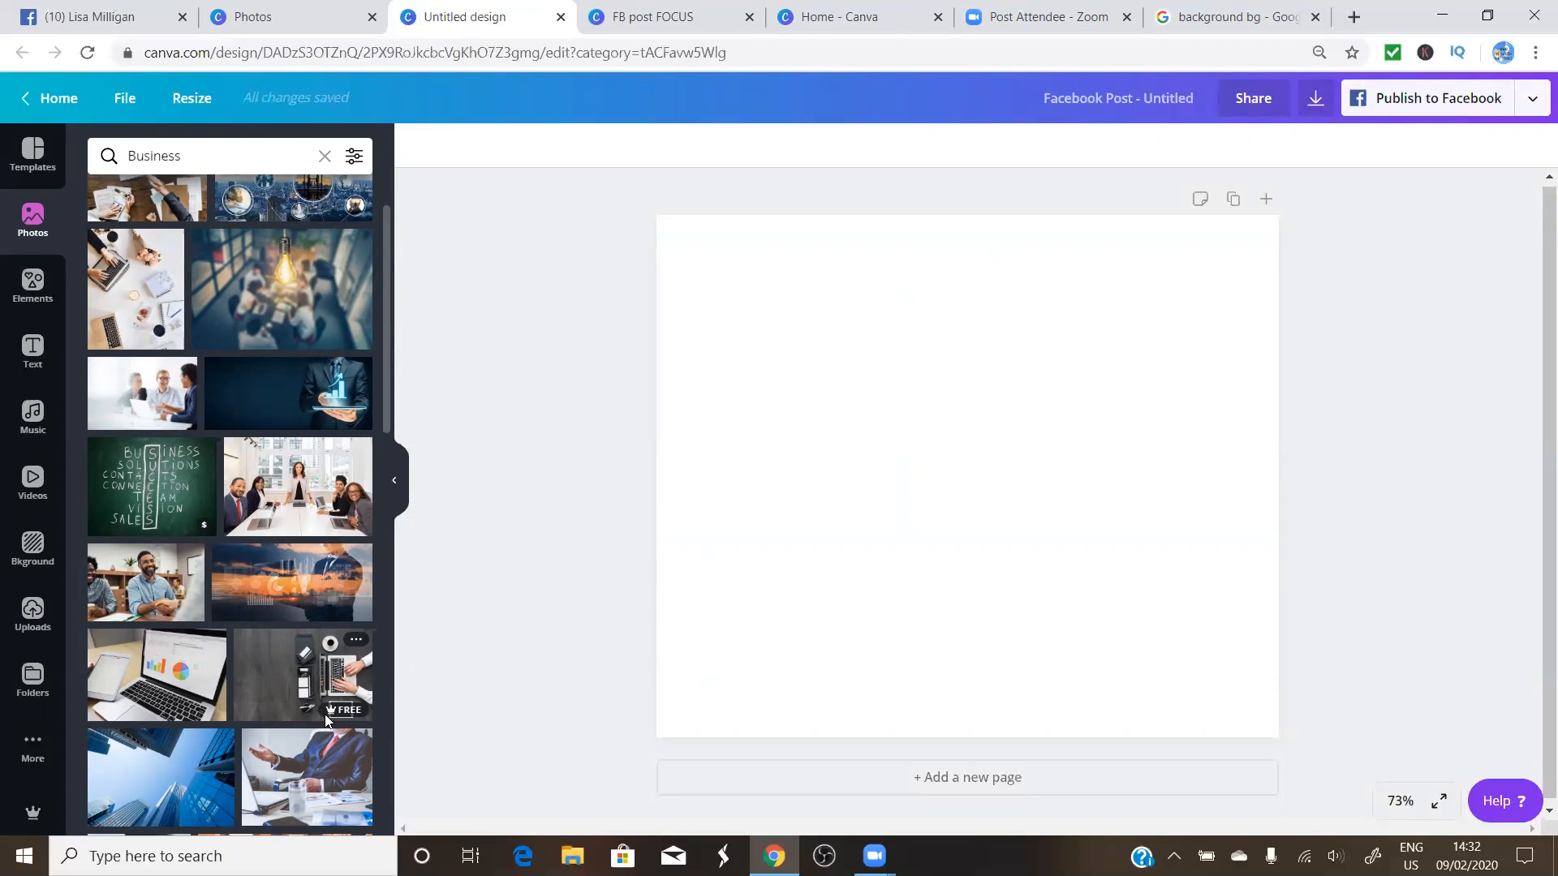
pyautogui.moveTo(326, 717)
pyautogui.moveTo(204, 528)
# Add the dark laptop-desk photo and stretch it to cover the entire post page
pyautogui.click(302, 680)
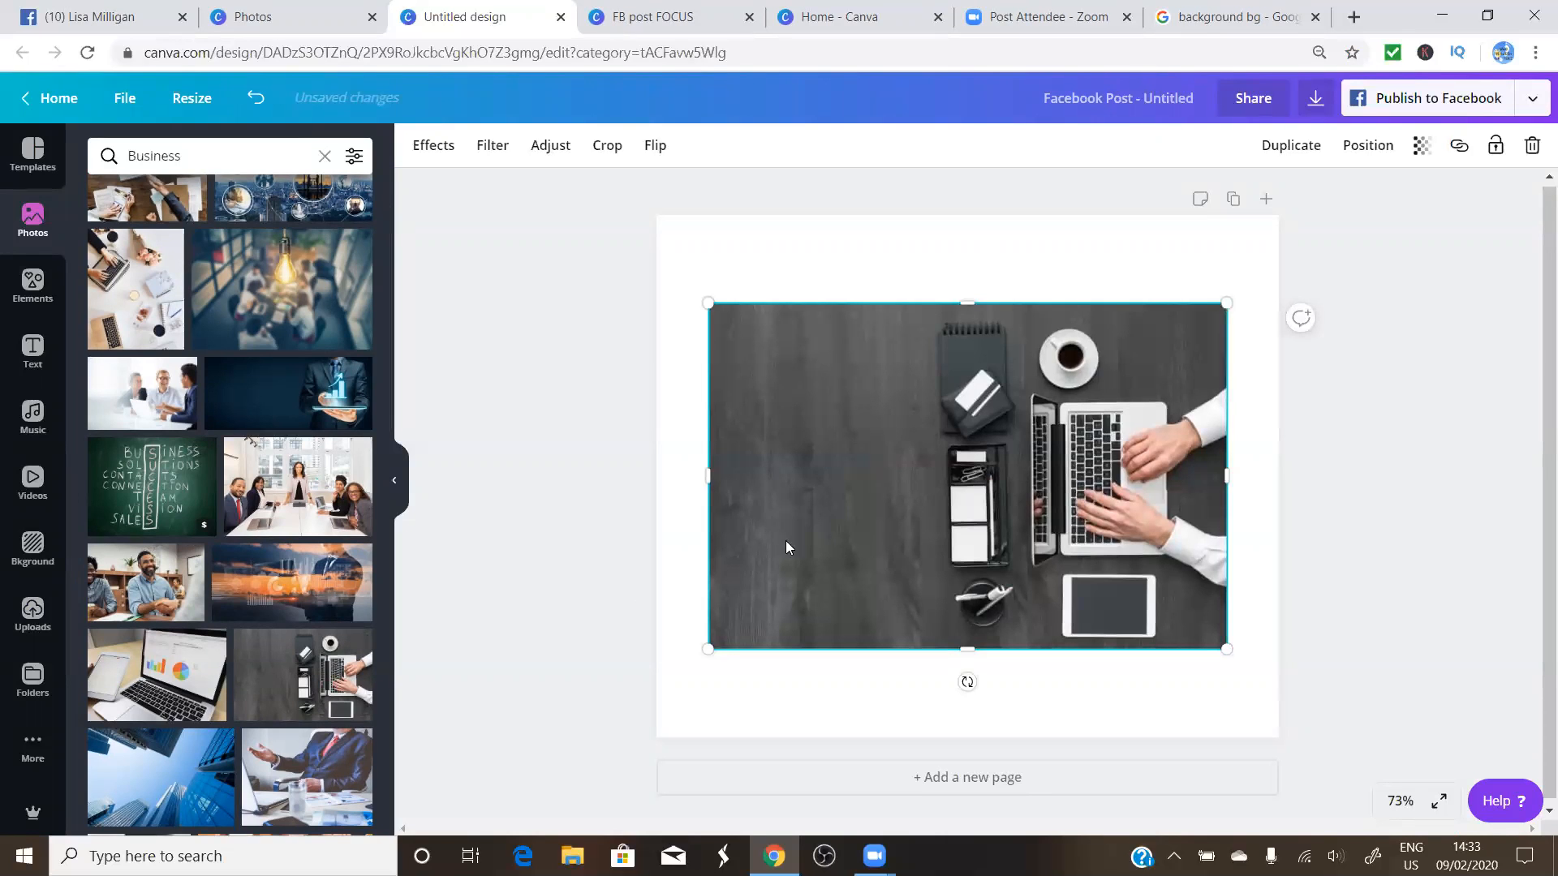
pyautogui.moveTo(1229, 304); pyautogui.dragTo(1288, 263)
pyautogui.moveTo(710, 265); pyautogui.dragTo(657, 226)
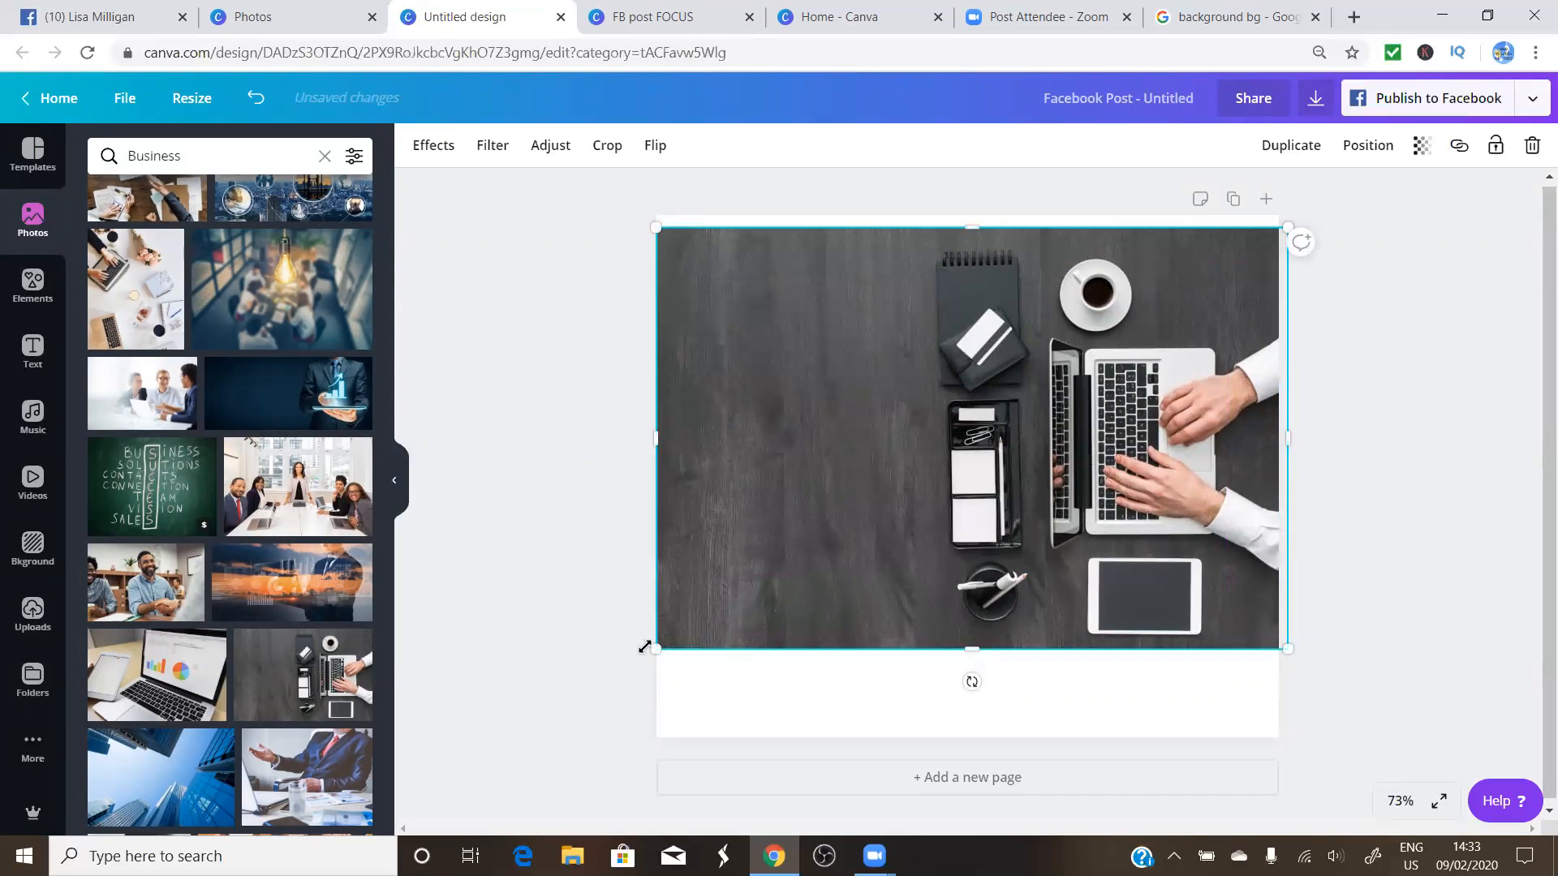
pyautogui.moveTo(972, 649); pyautogui.dragTo(972, 736)
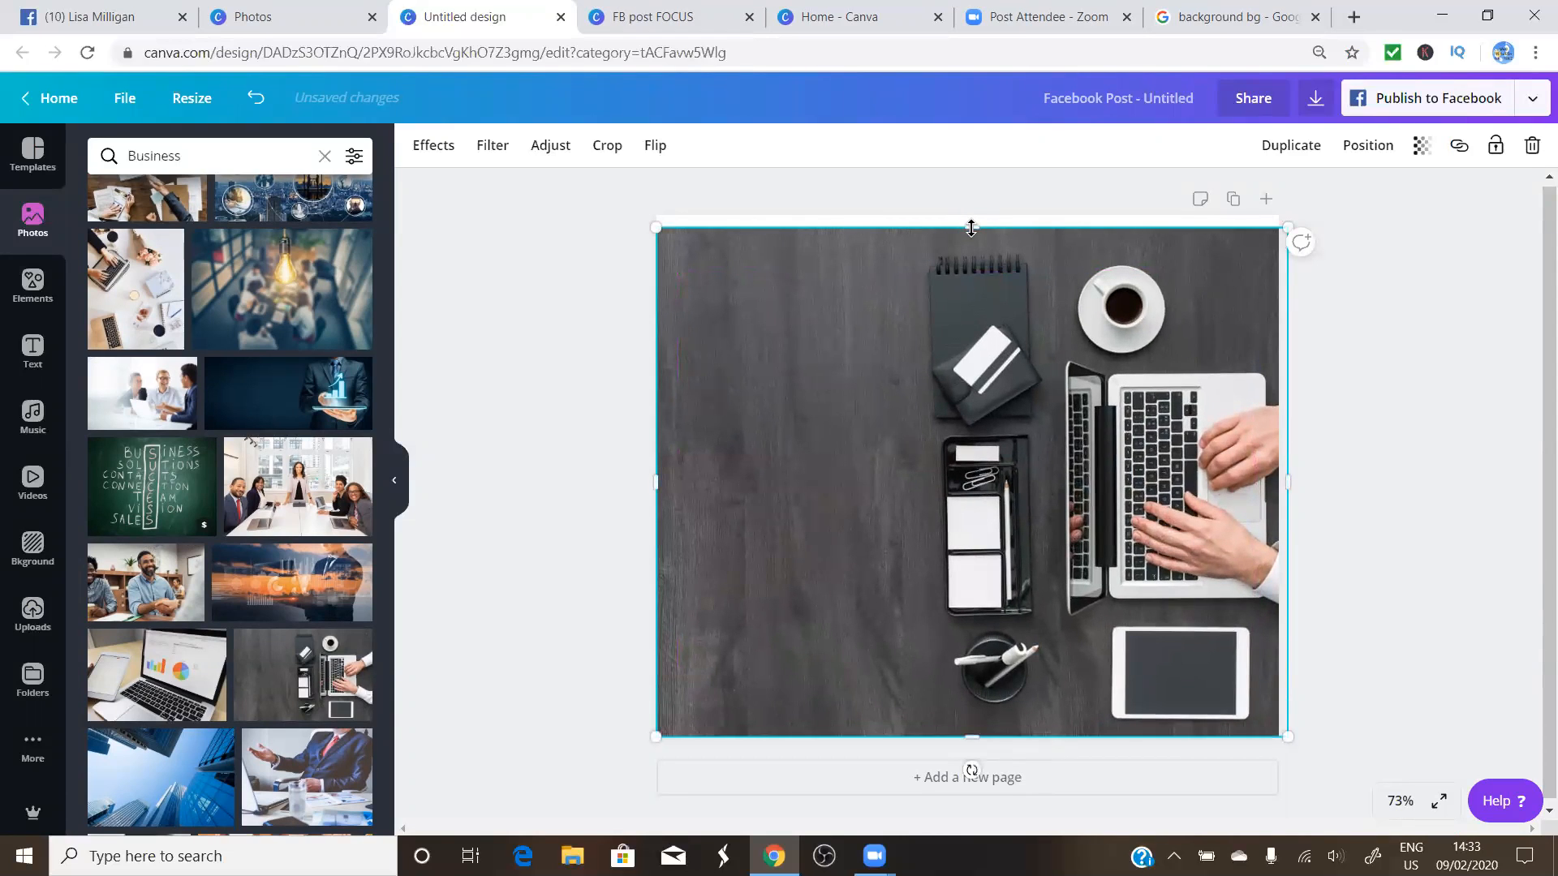
pyautogui.moveTo(968, 223); pyautogui.dragTo(969, 216)
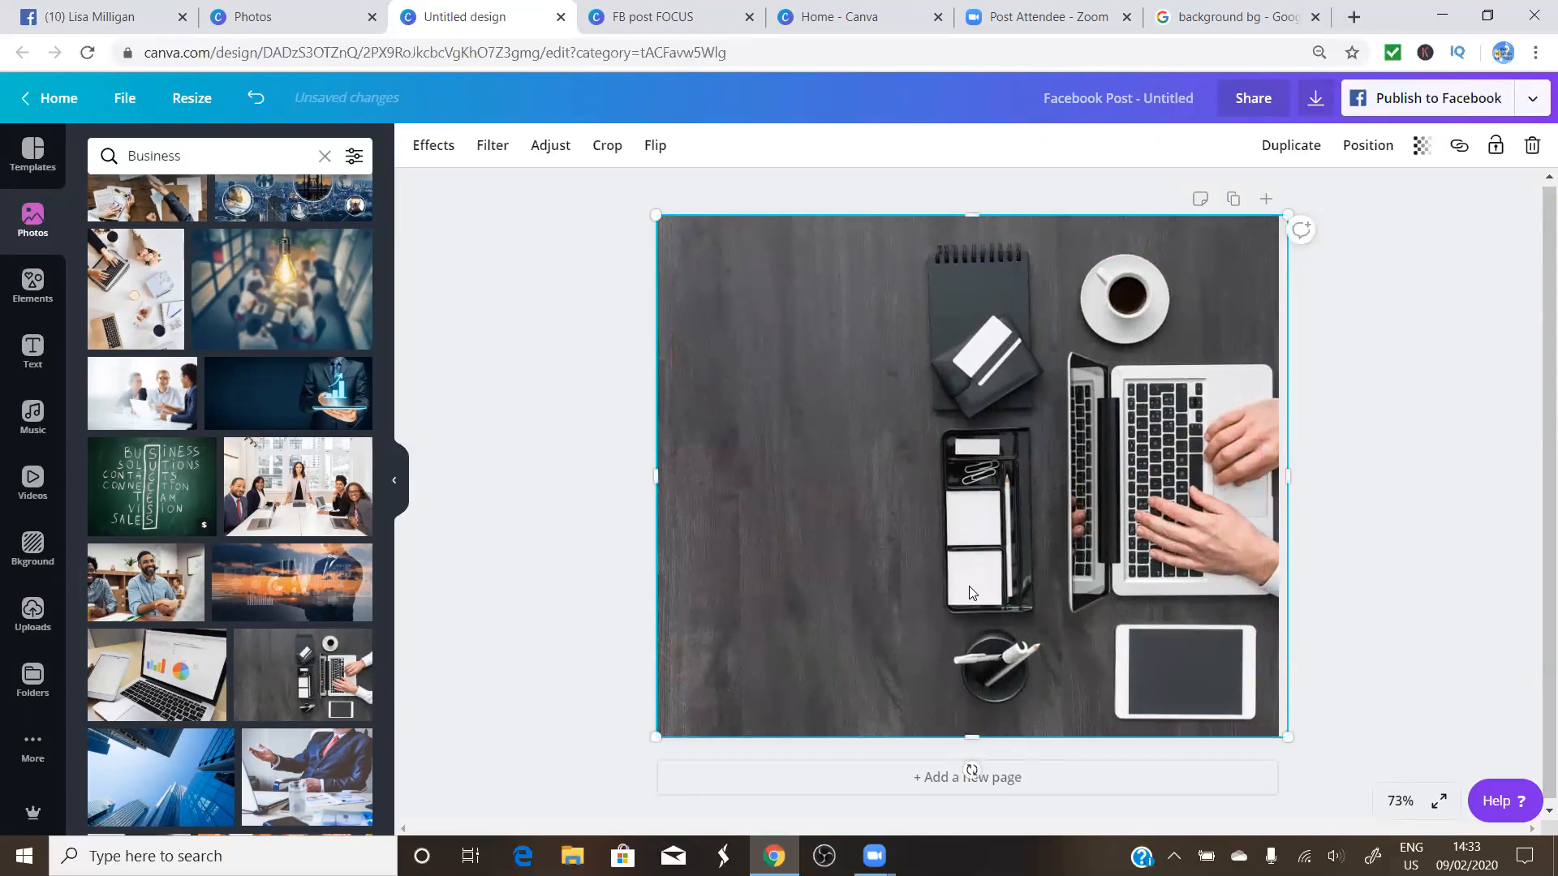
pyautogui.click(487, 579)
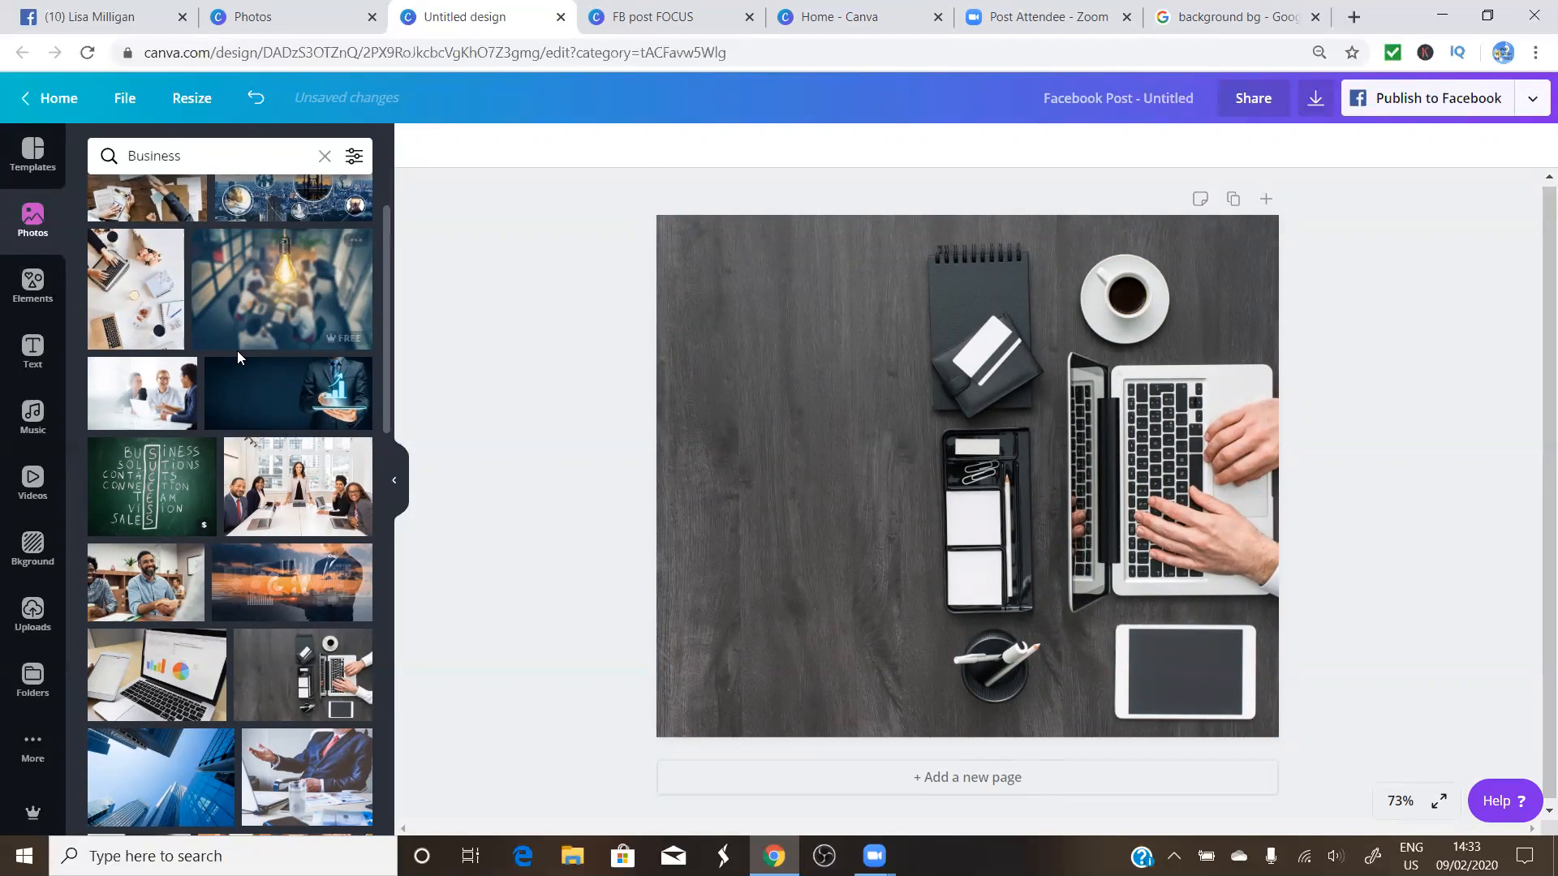
# Add a heading and replace its placeholder with 'Online biz, doing it my way!'
pyautogui.click(30, 351)
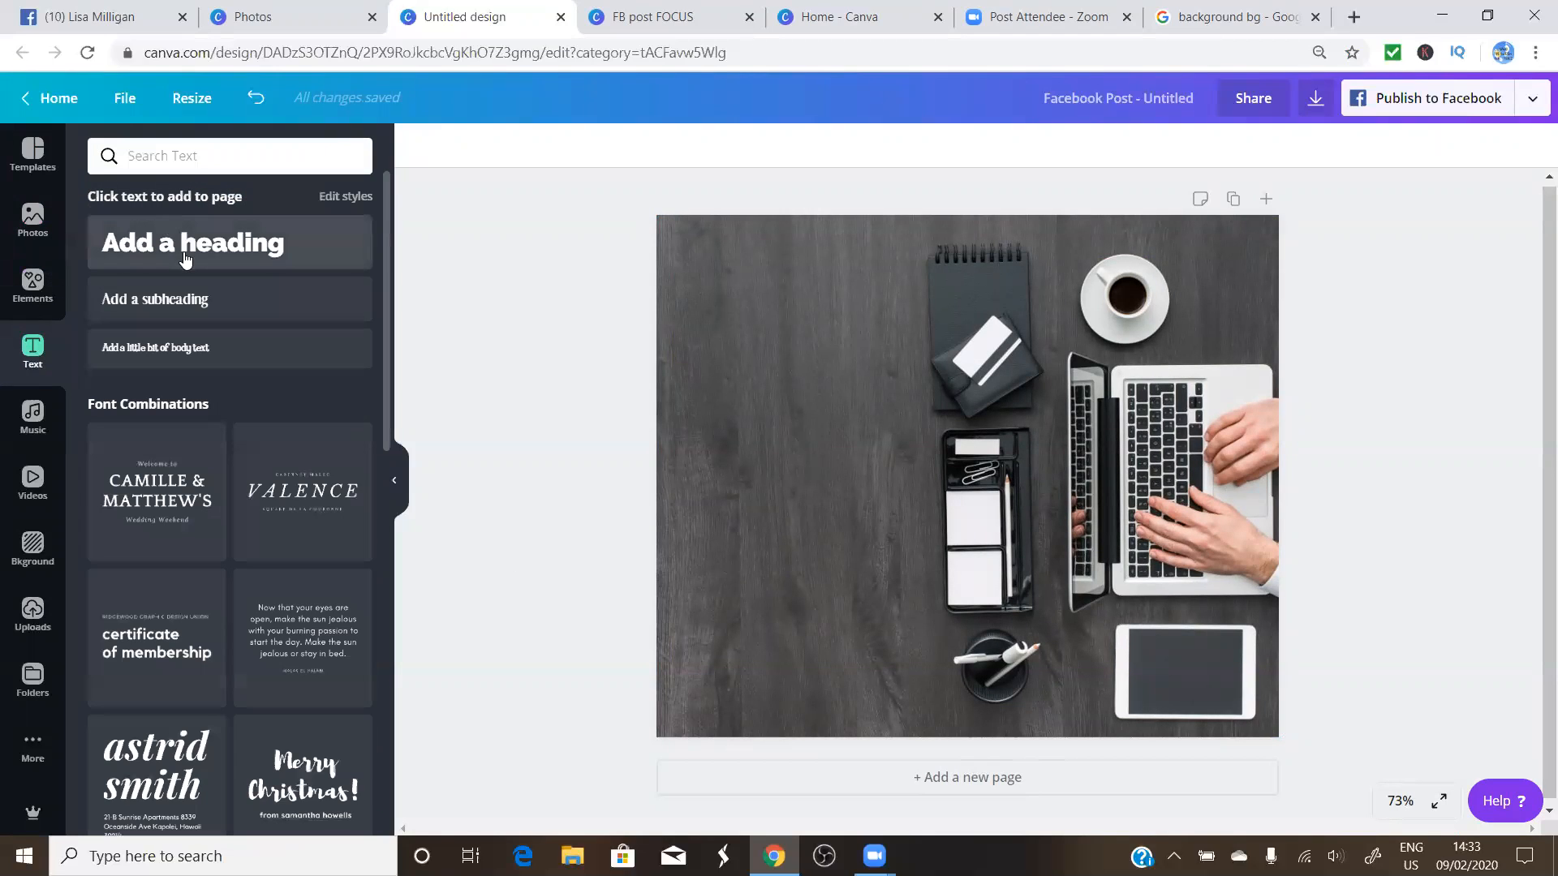
pyautogui.click(189, 244)
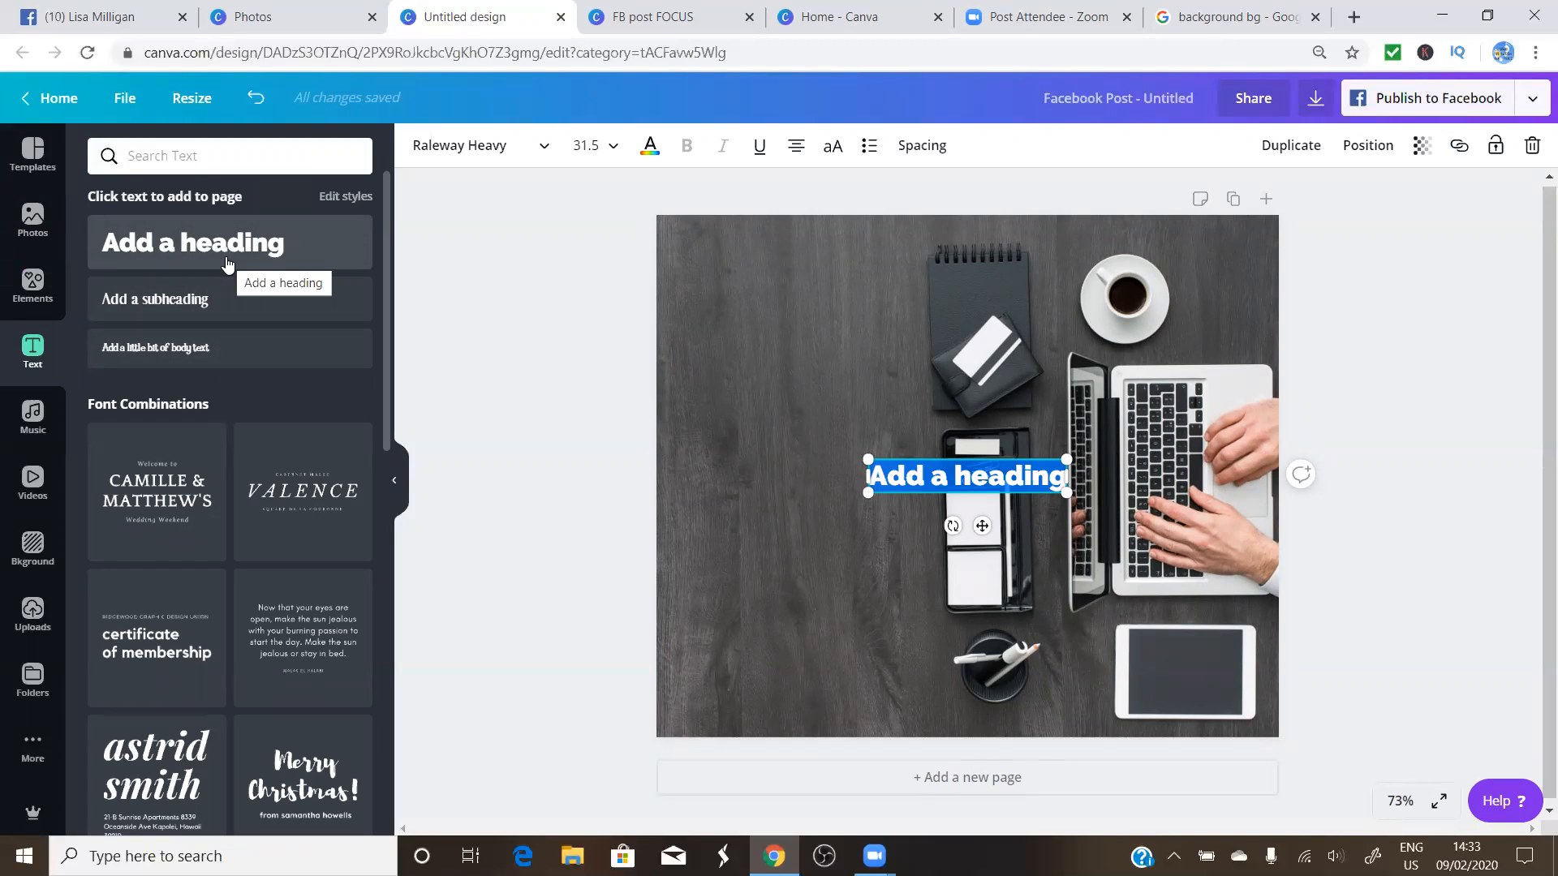
pyautogui.click(1045, 480)
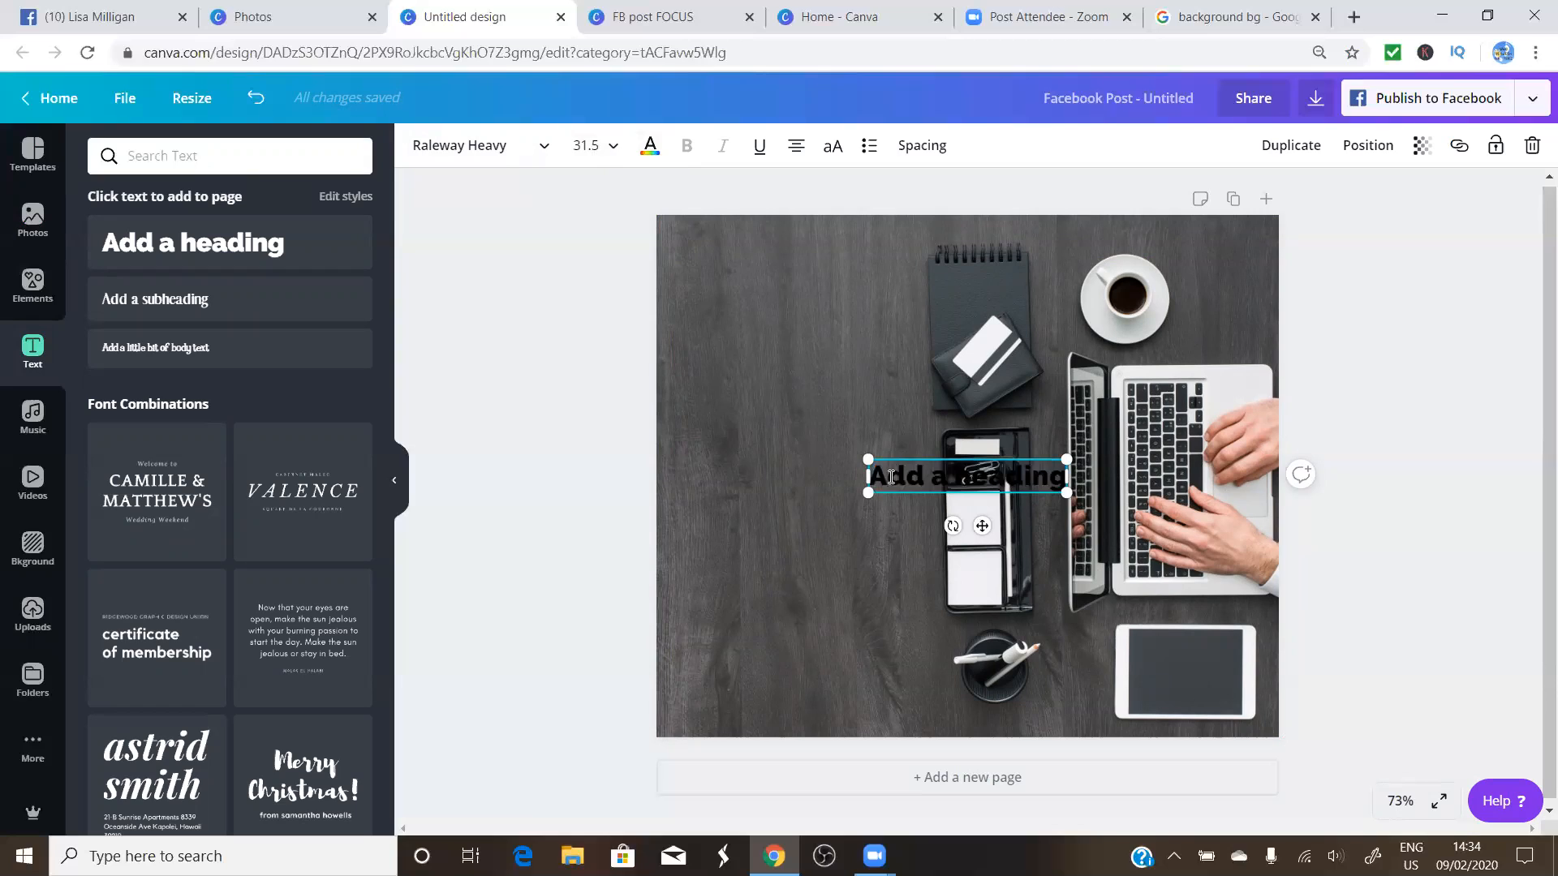
pyautogui.press('BackSpace')
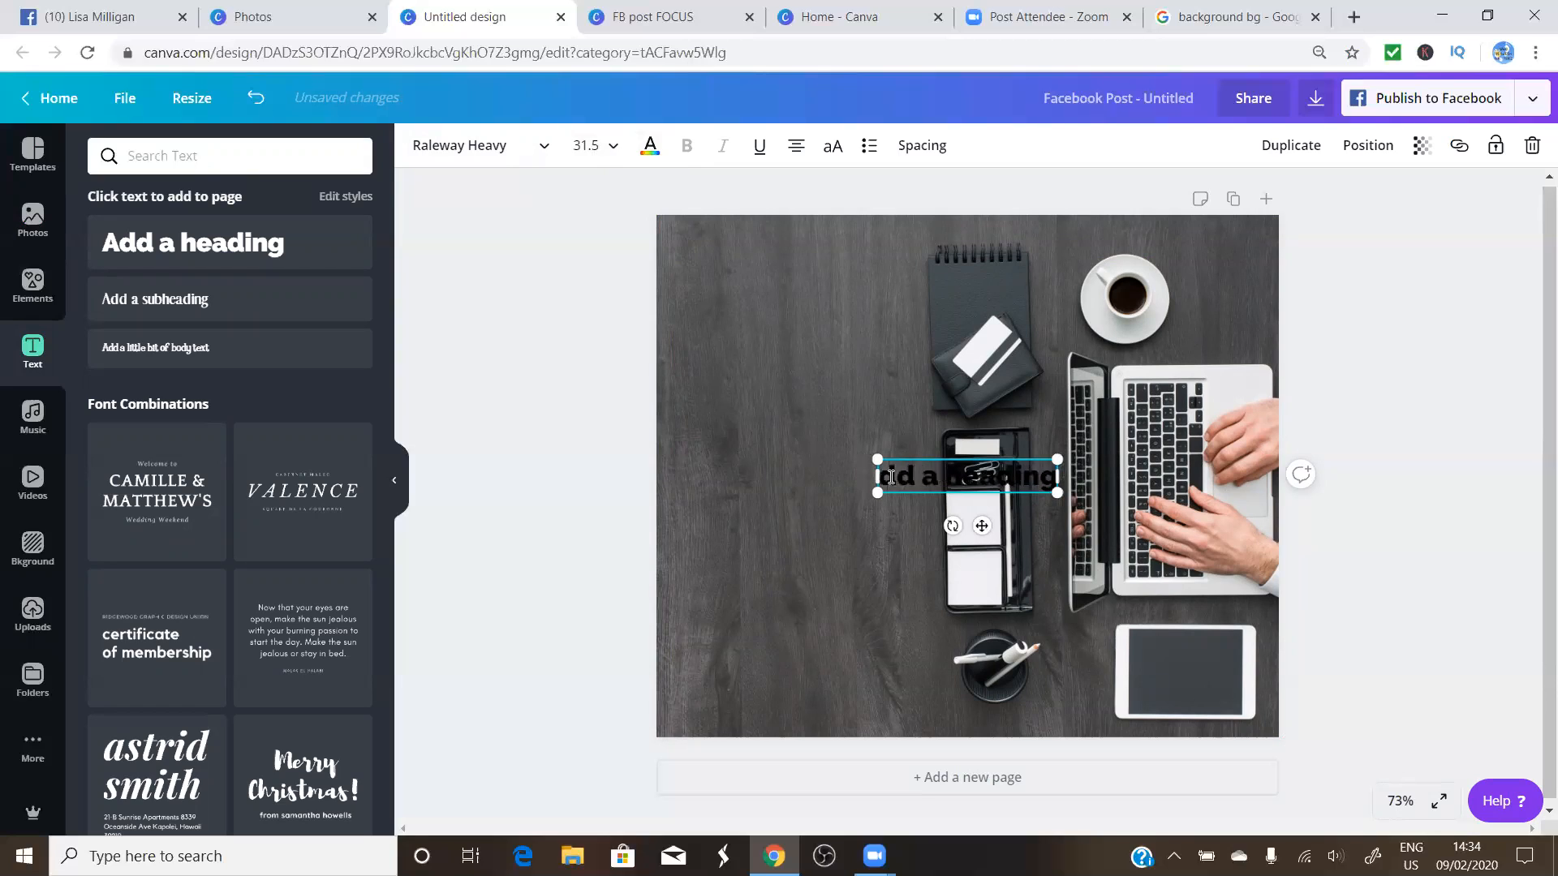
pyautogui.press('Delete')
pyautogui.press('Delete')
pyautogui.press('Delete')
pyautogui.press('Delete')
pyautogui.press('Delete')
pyautogui.press('Delete')
pyautogui.press('Delete')
pyautogui.press('Delete')
pyautogui.press('Delete')
pyautogui.press('Delete')
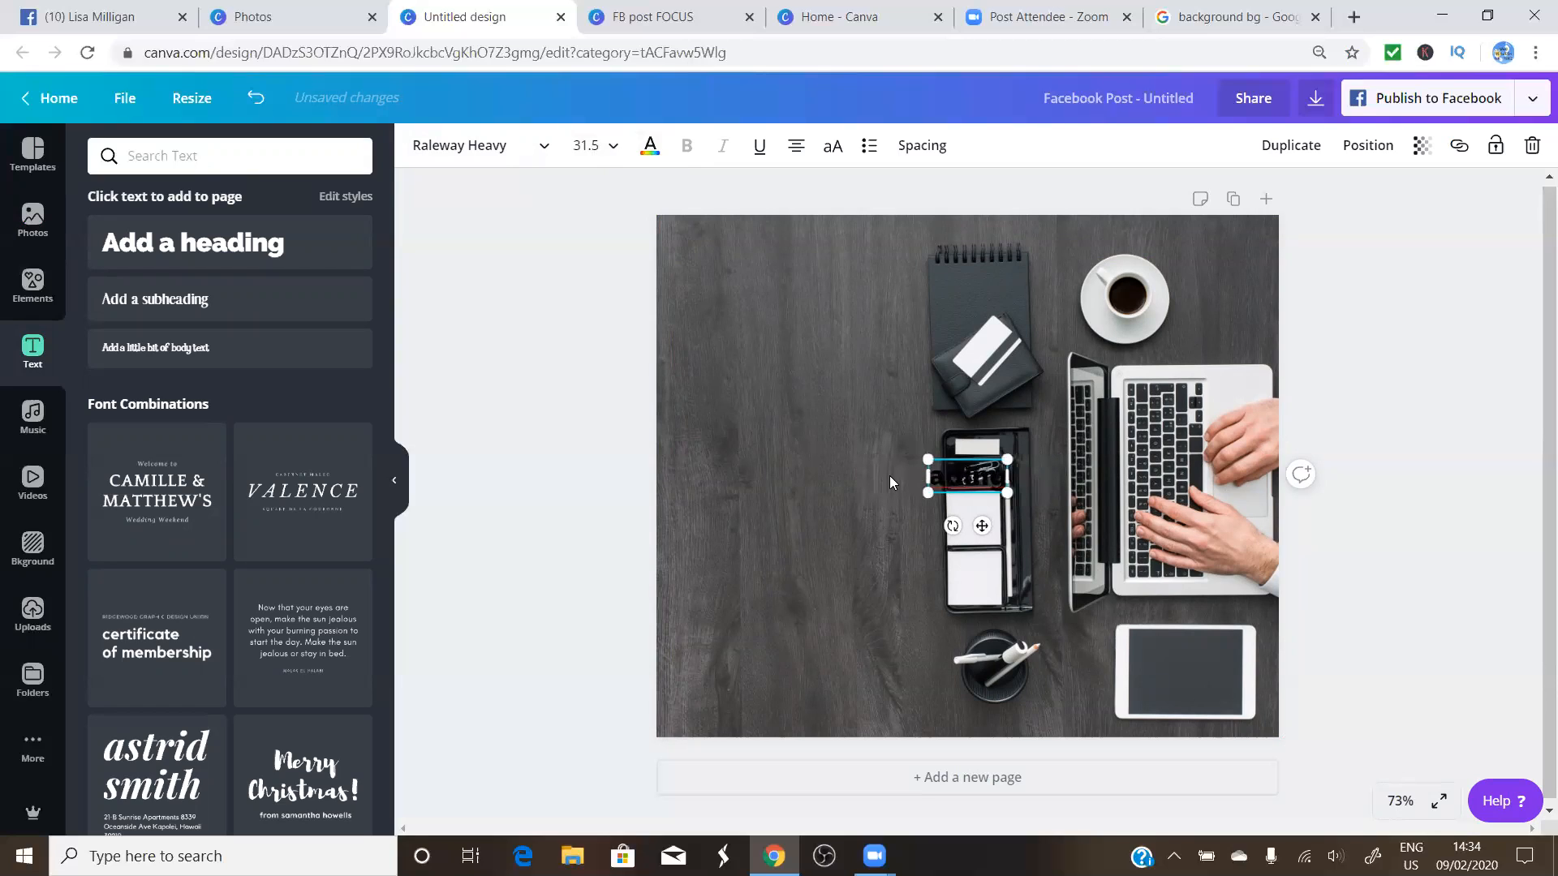
pyautogui.press('Delete')
pyautogui.press('Delete')
pyautogui.write('Online biz')
pyautogui.press('BackSpace')
pyautogui.write(',')
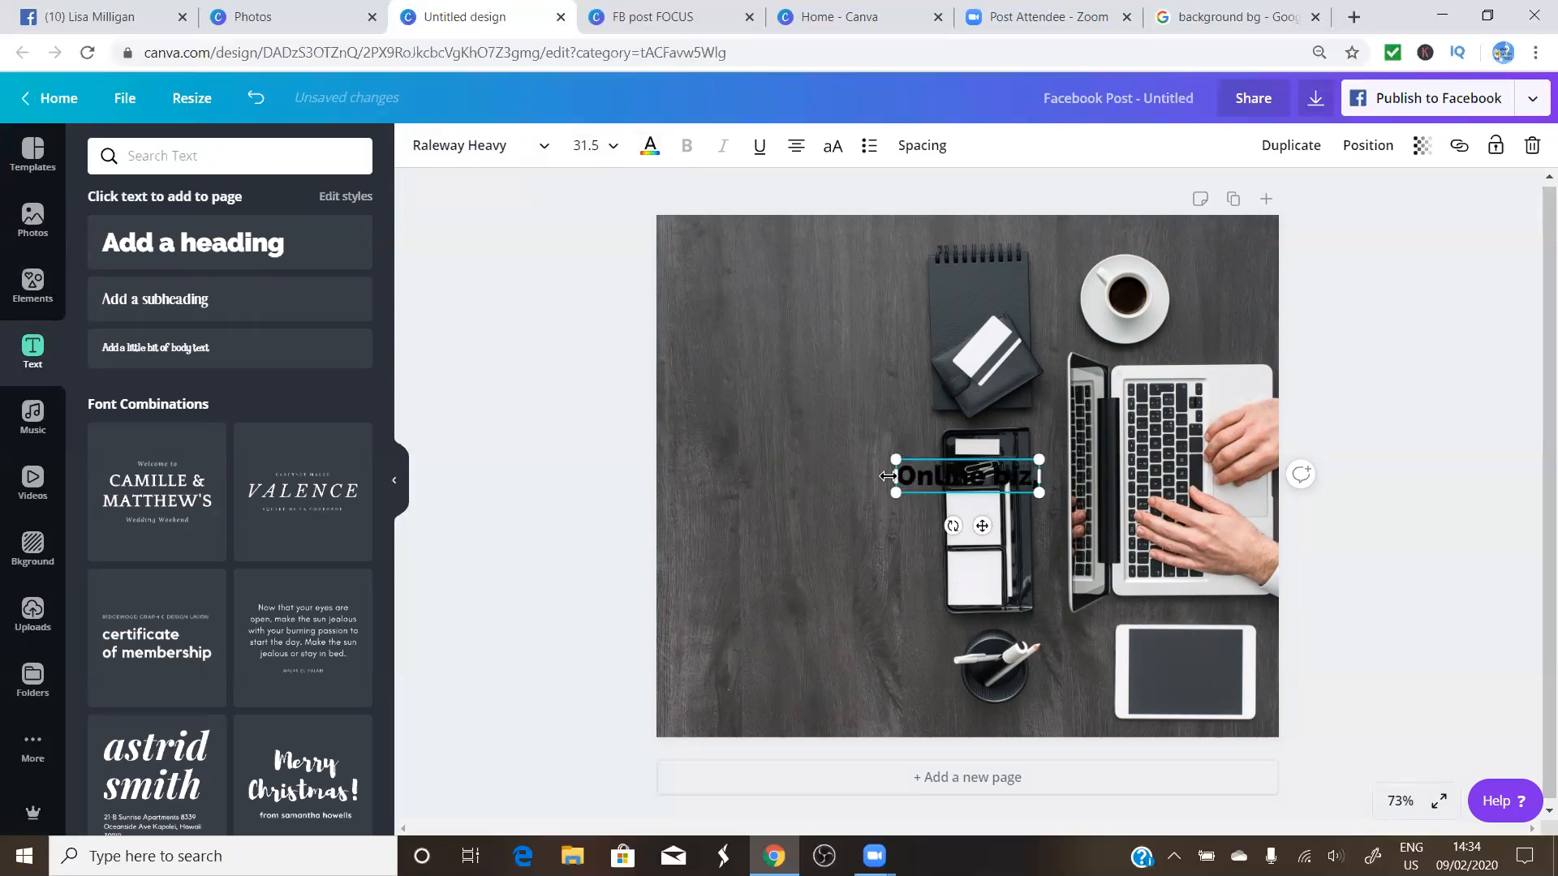
pyautogui.write(' doing it')
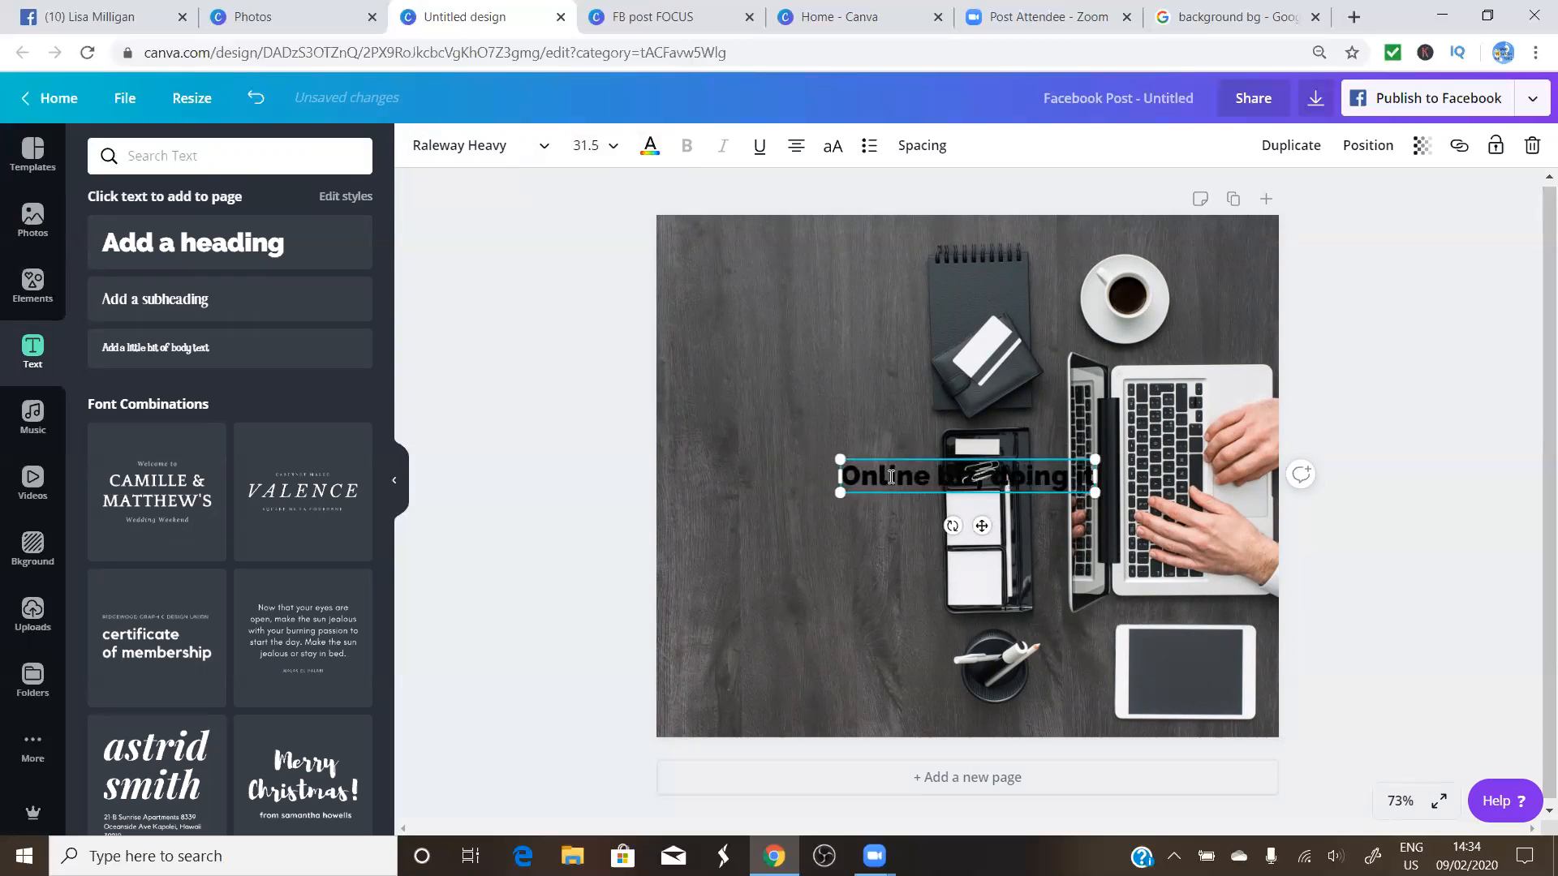
pyautogui.write(' my way!')
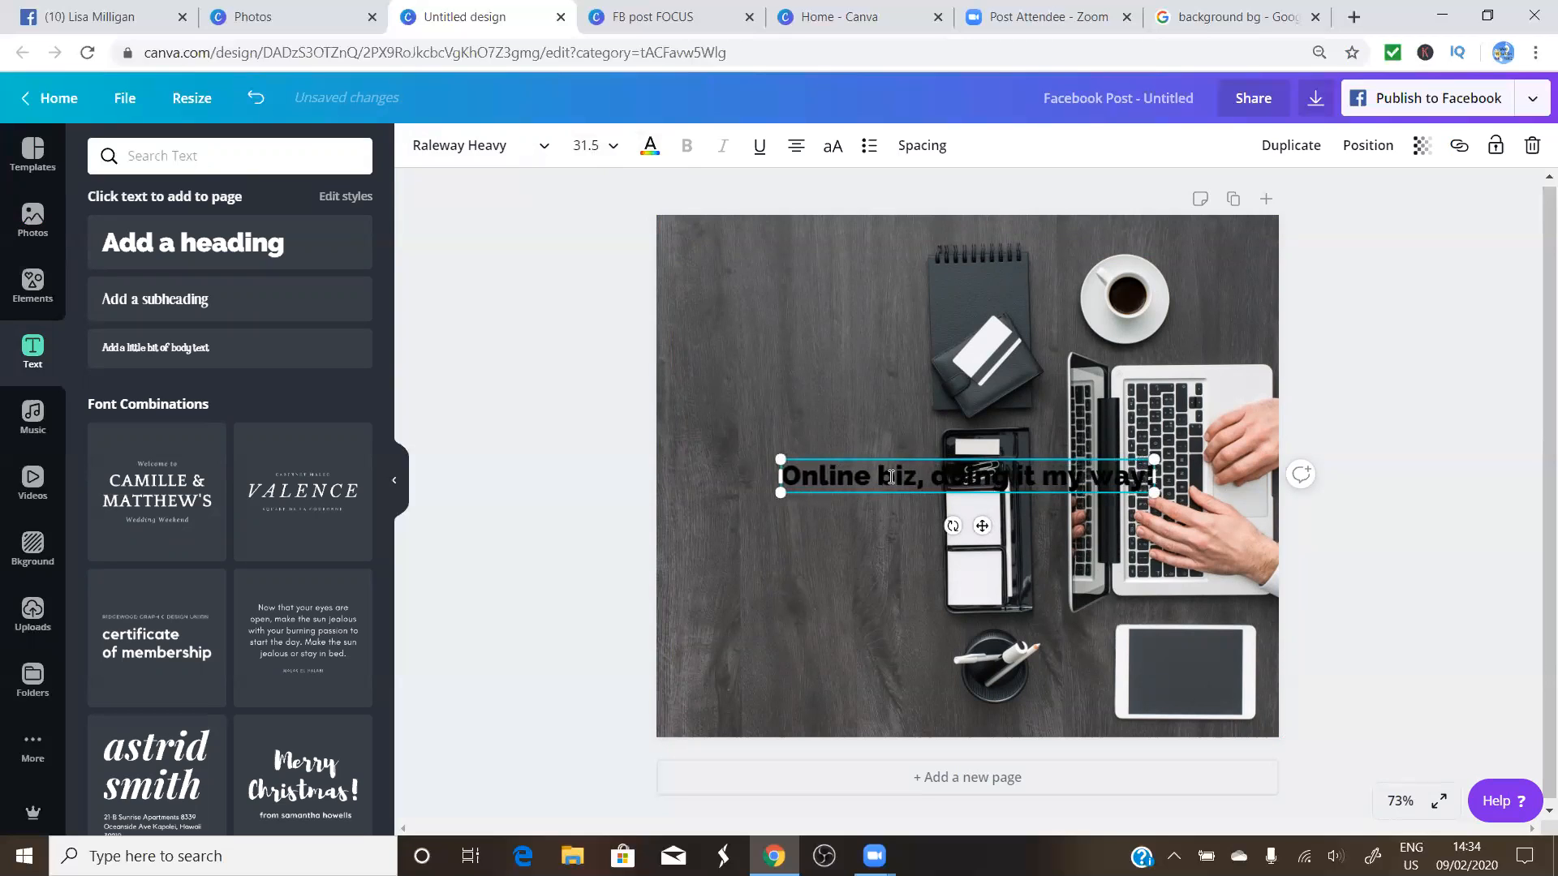
# Try white, green and custom yellow-green colours on the heading text
pyautogui.click(650, 148)
pyautogui.click(162, 331)
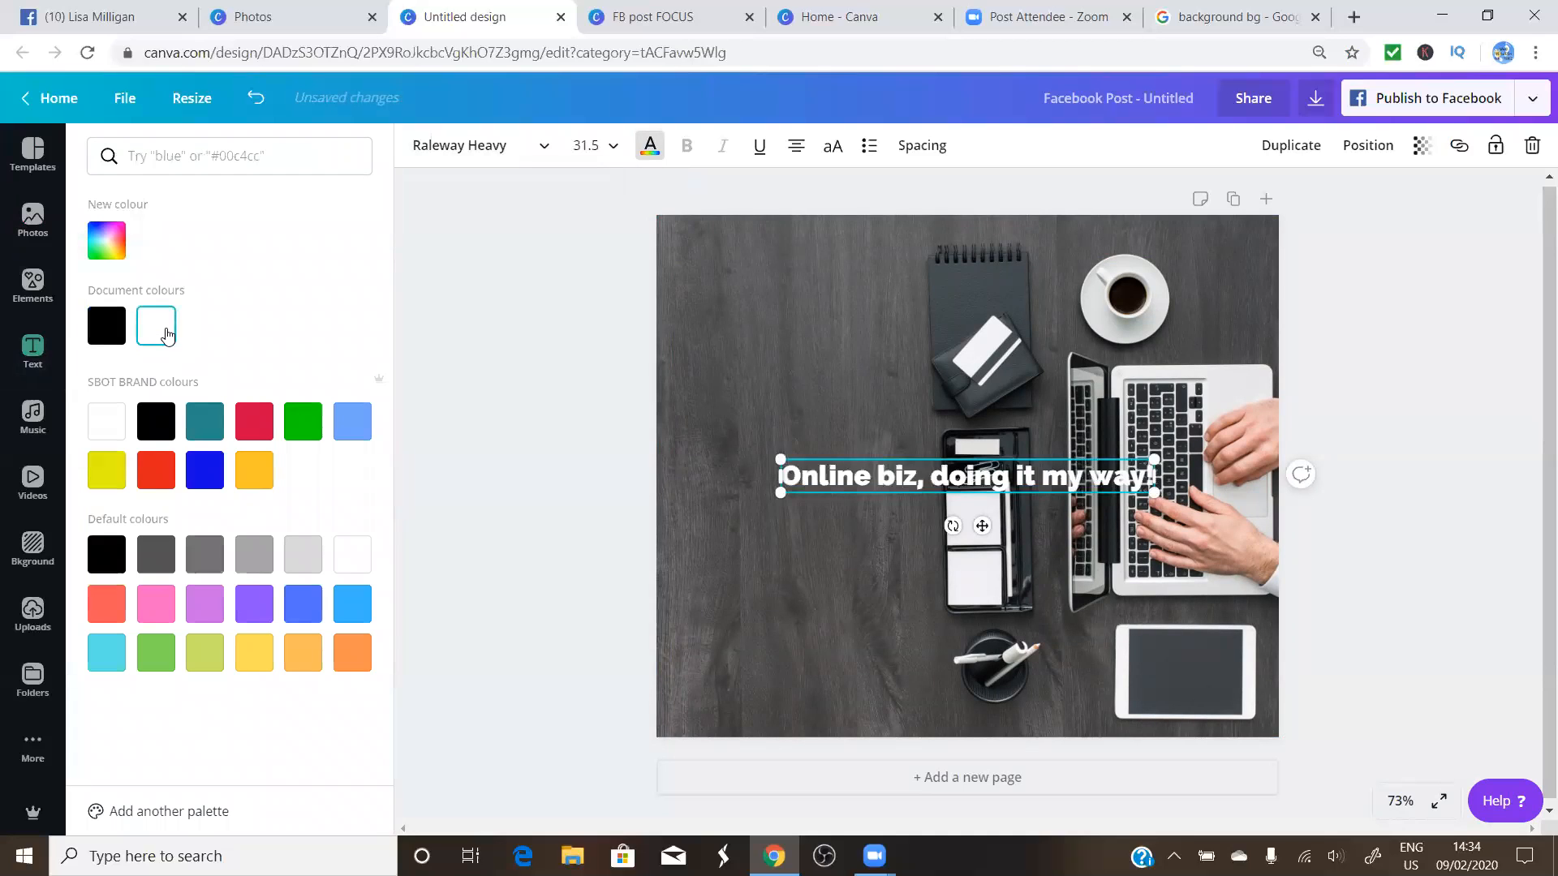
pyautogui.click(303, 424)
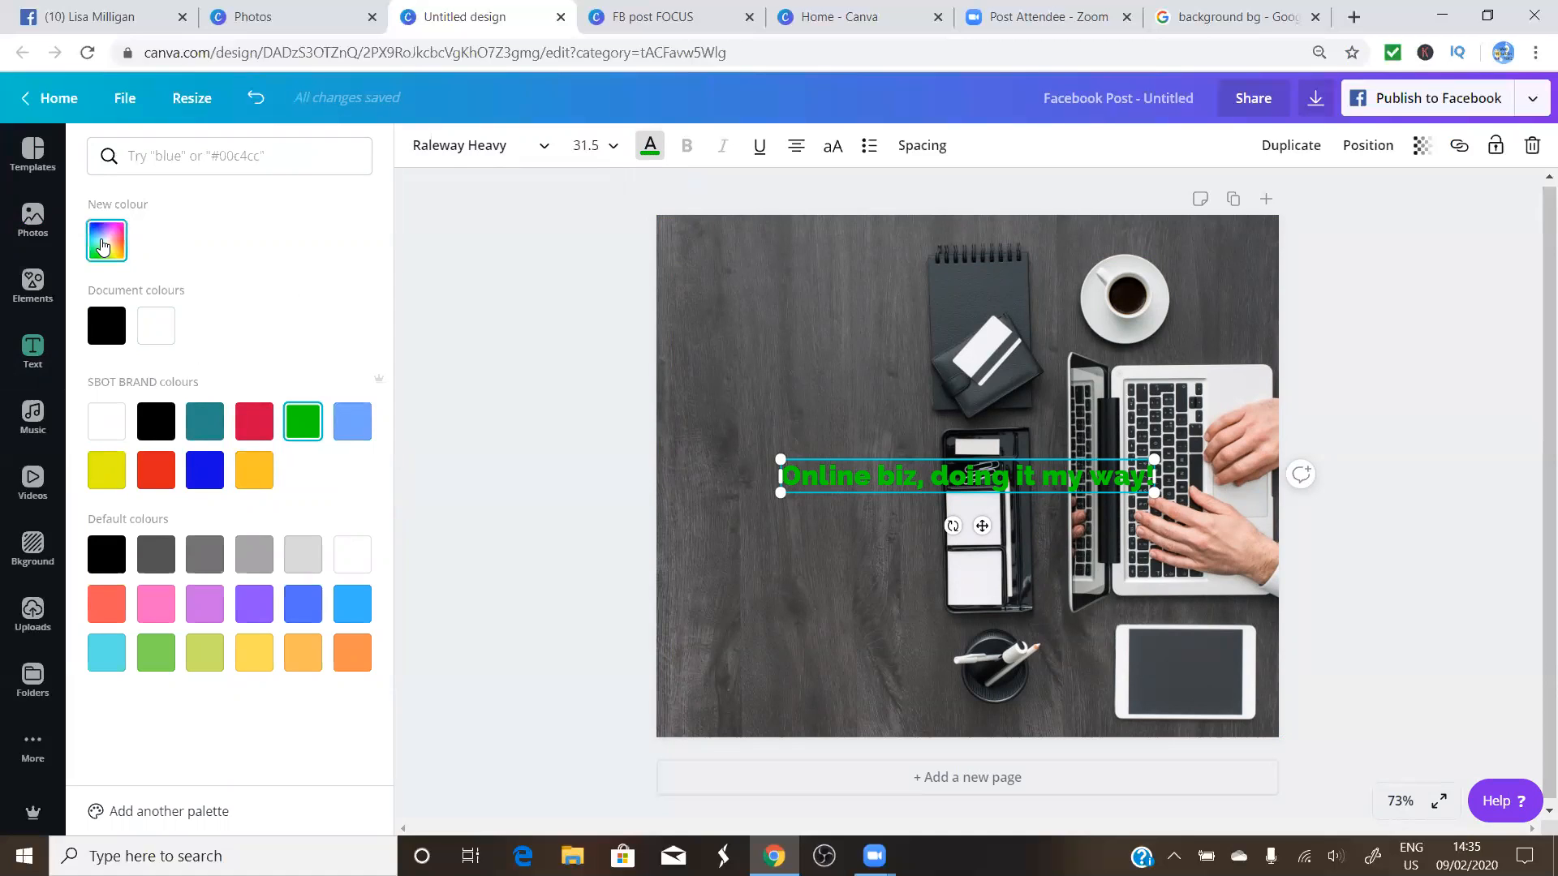
pyautogui.click(103, 247)
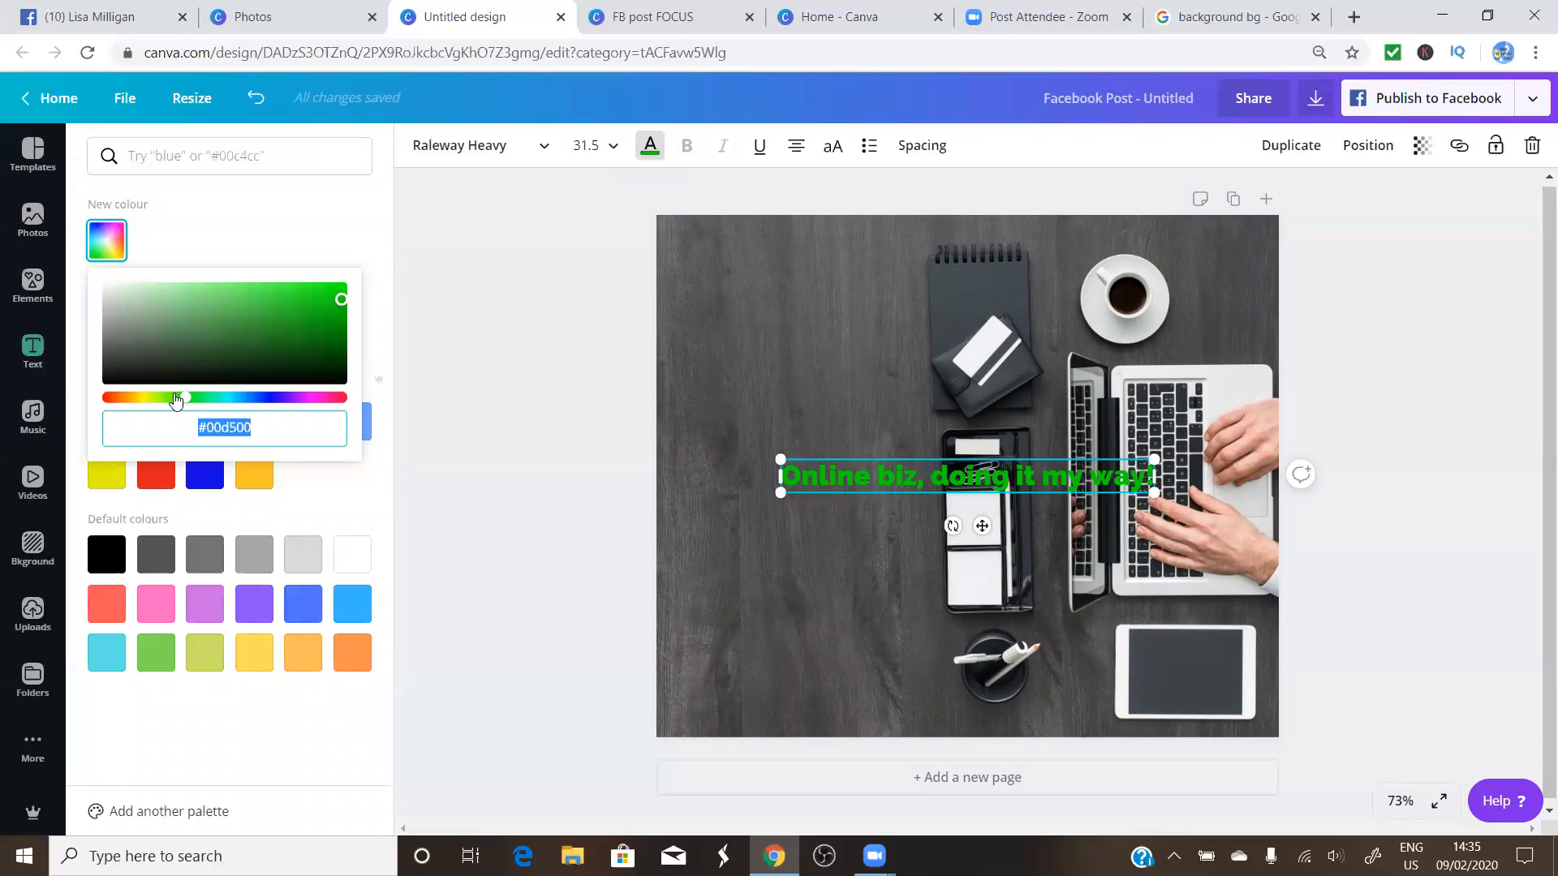
pyautogui.moveTo(184, 398); pyautogui.dragTo(278, 414)
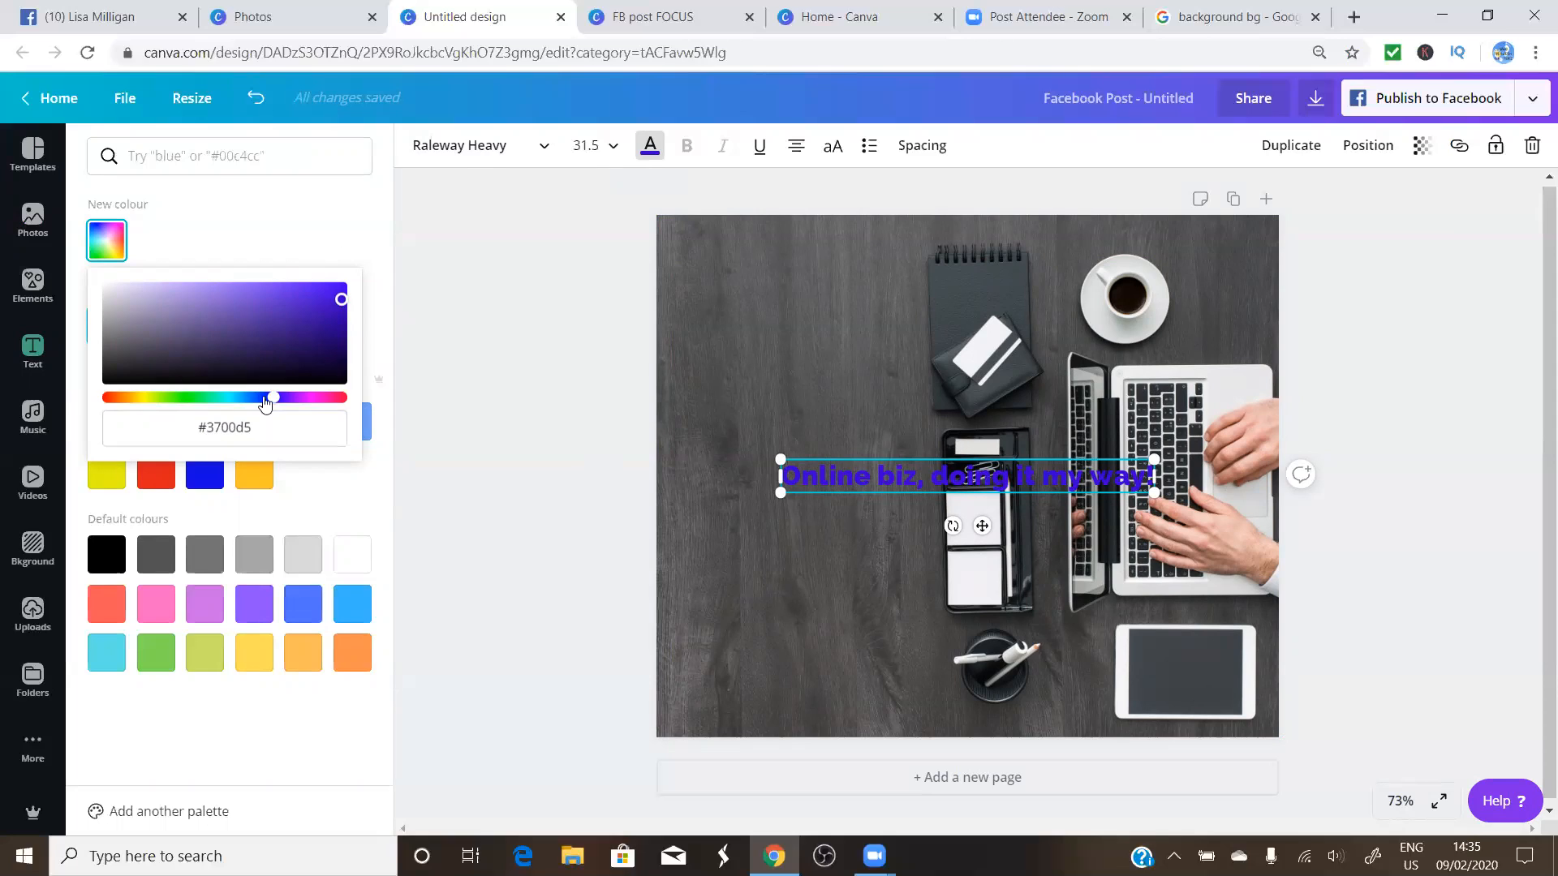
pyautogui.moveTo(270, 401); pyautogui.dragTo(203, 415)
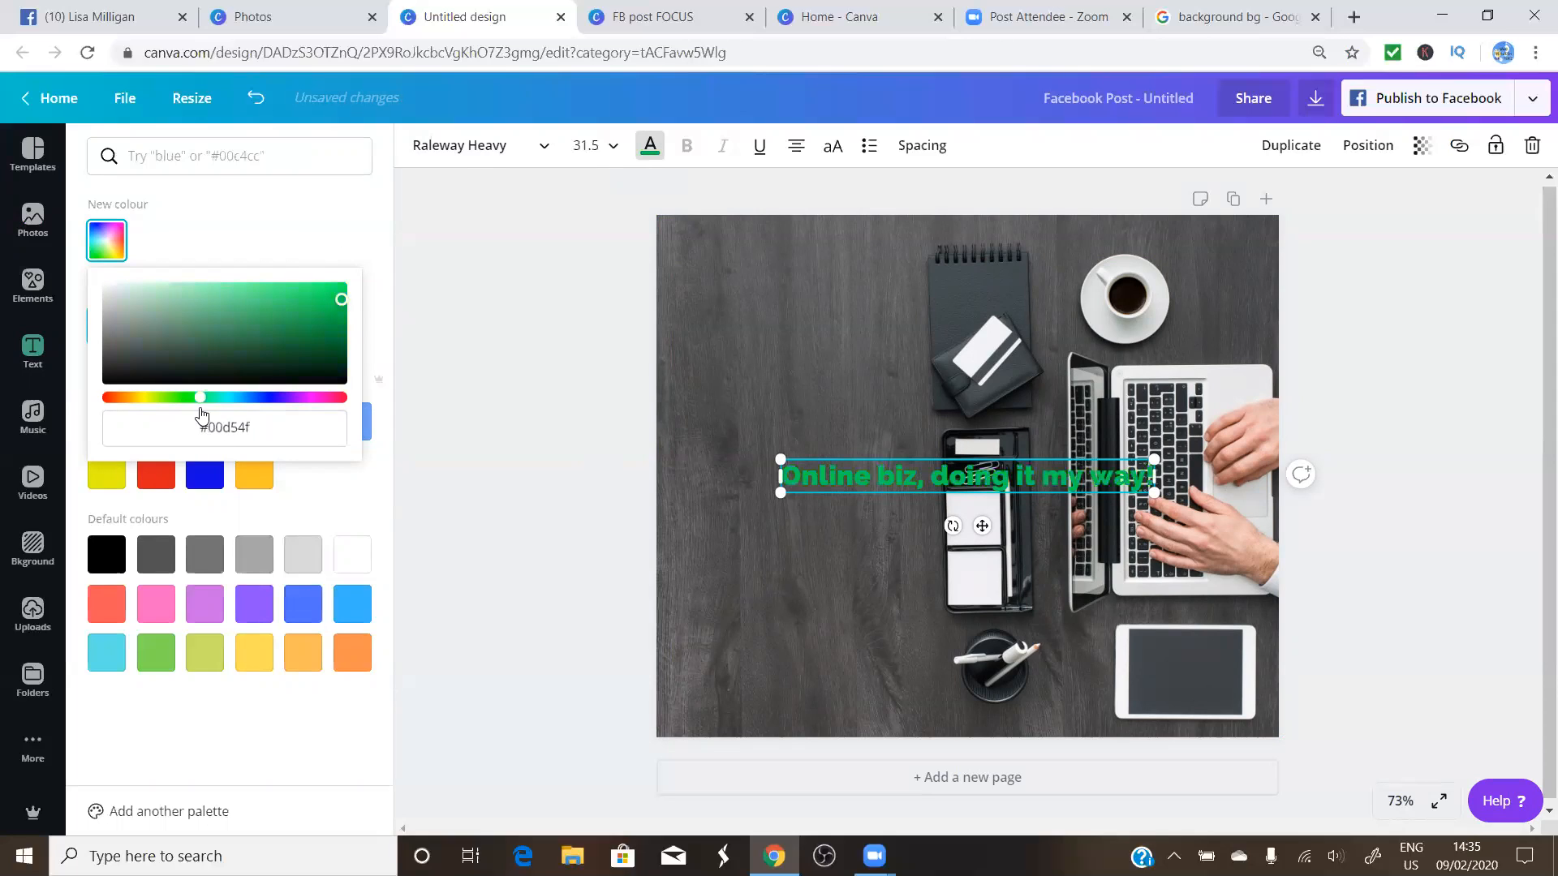
# Search the palette for 'green' and set the heading to pale yellow
pyautogui.click(132, 158)
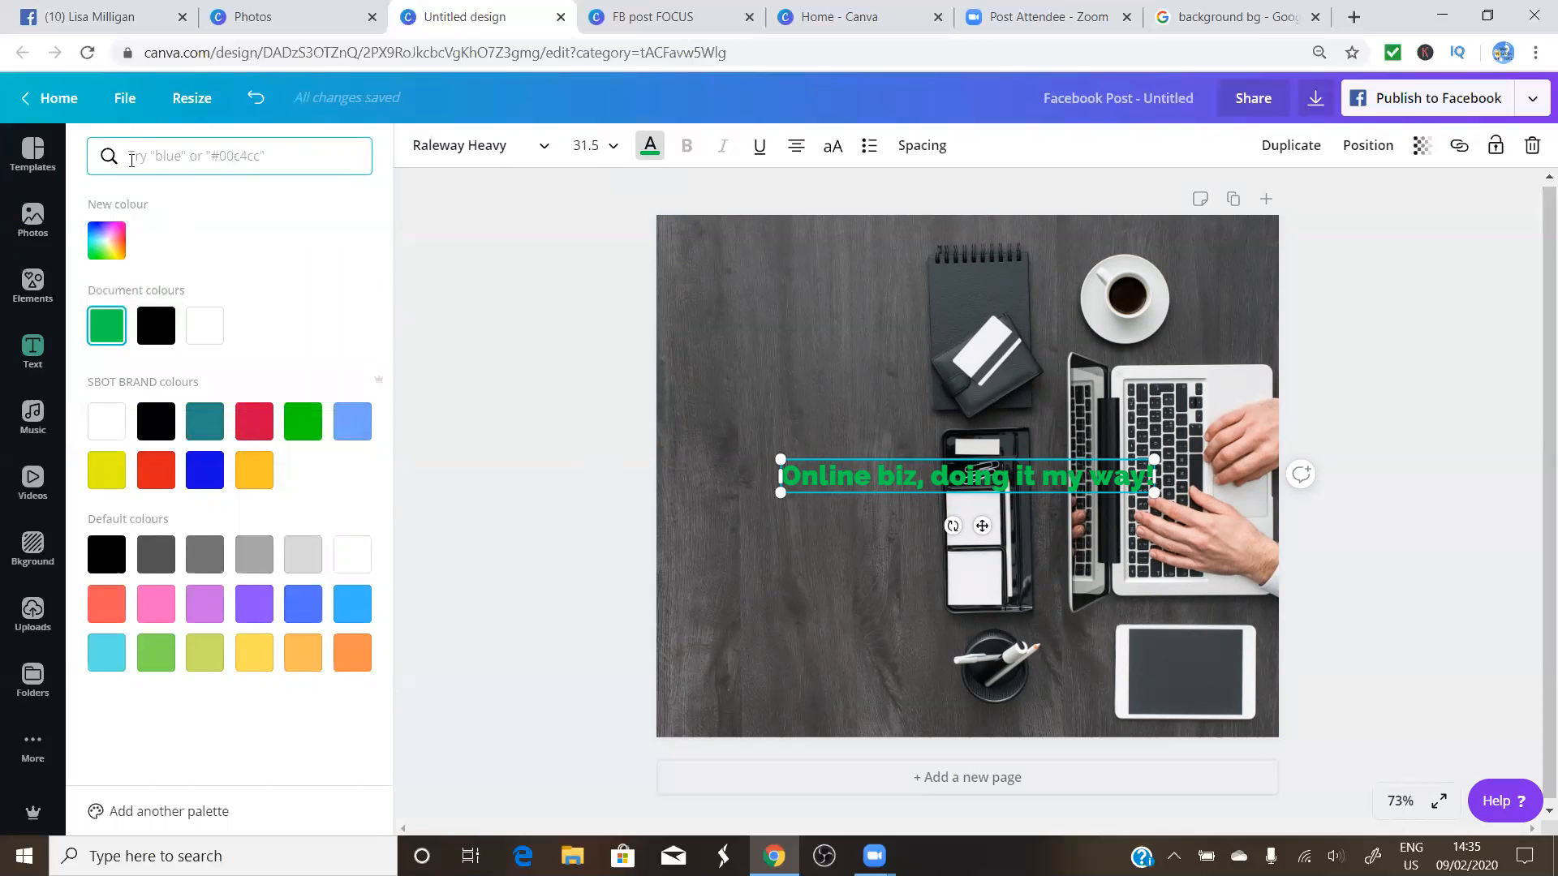
pyautogui.write('green')
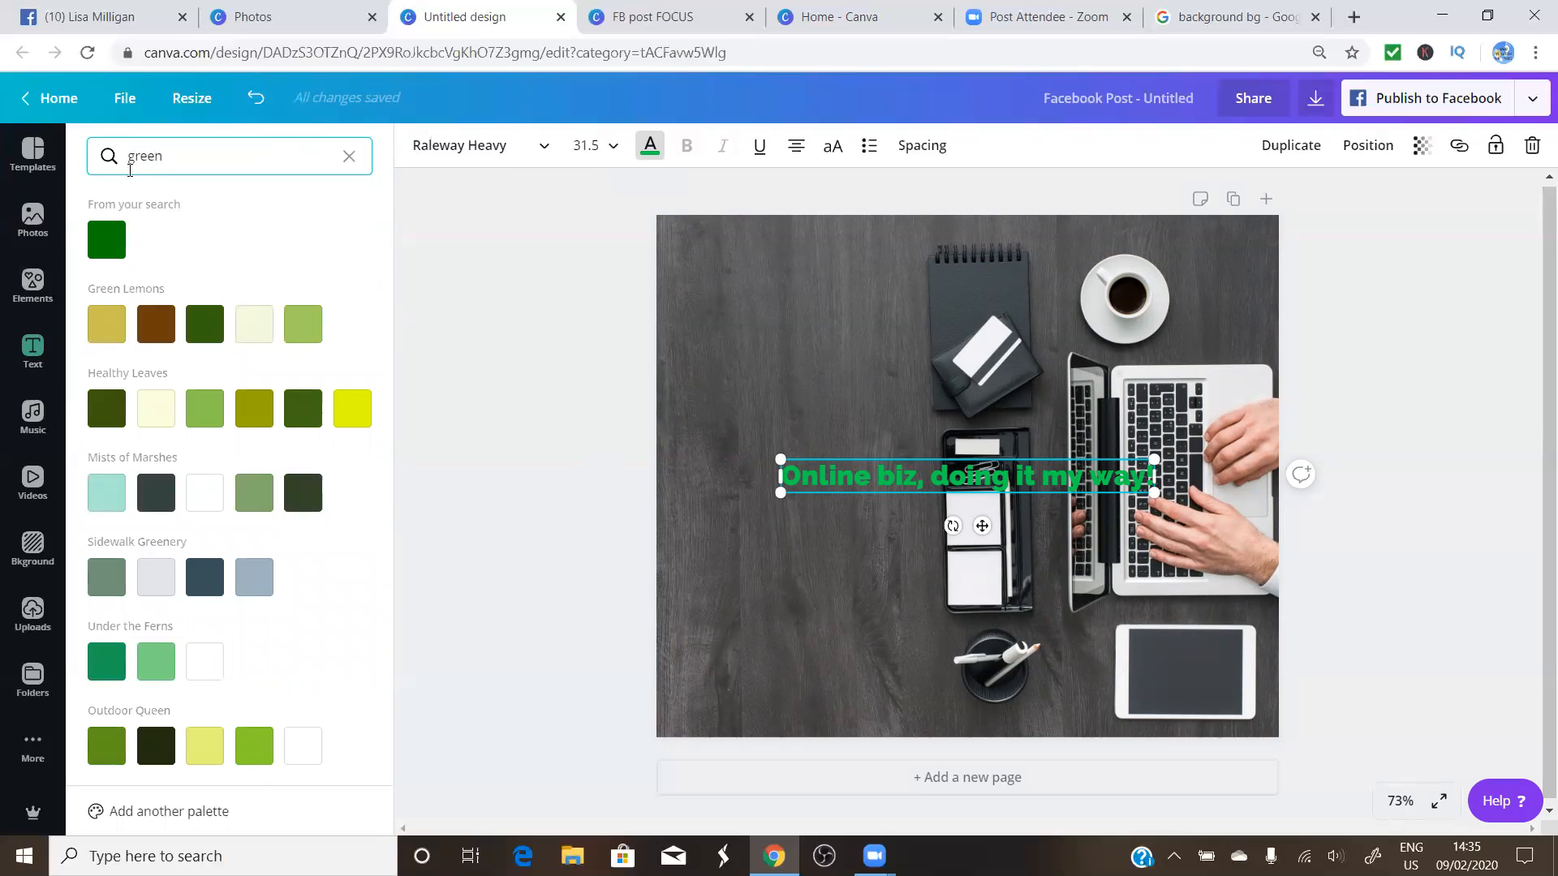
pyautogui.scroll(-3, 176, 373)
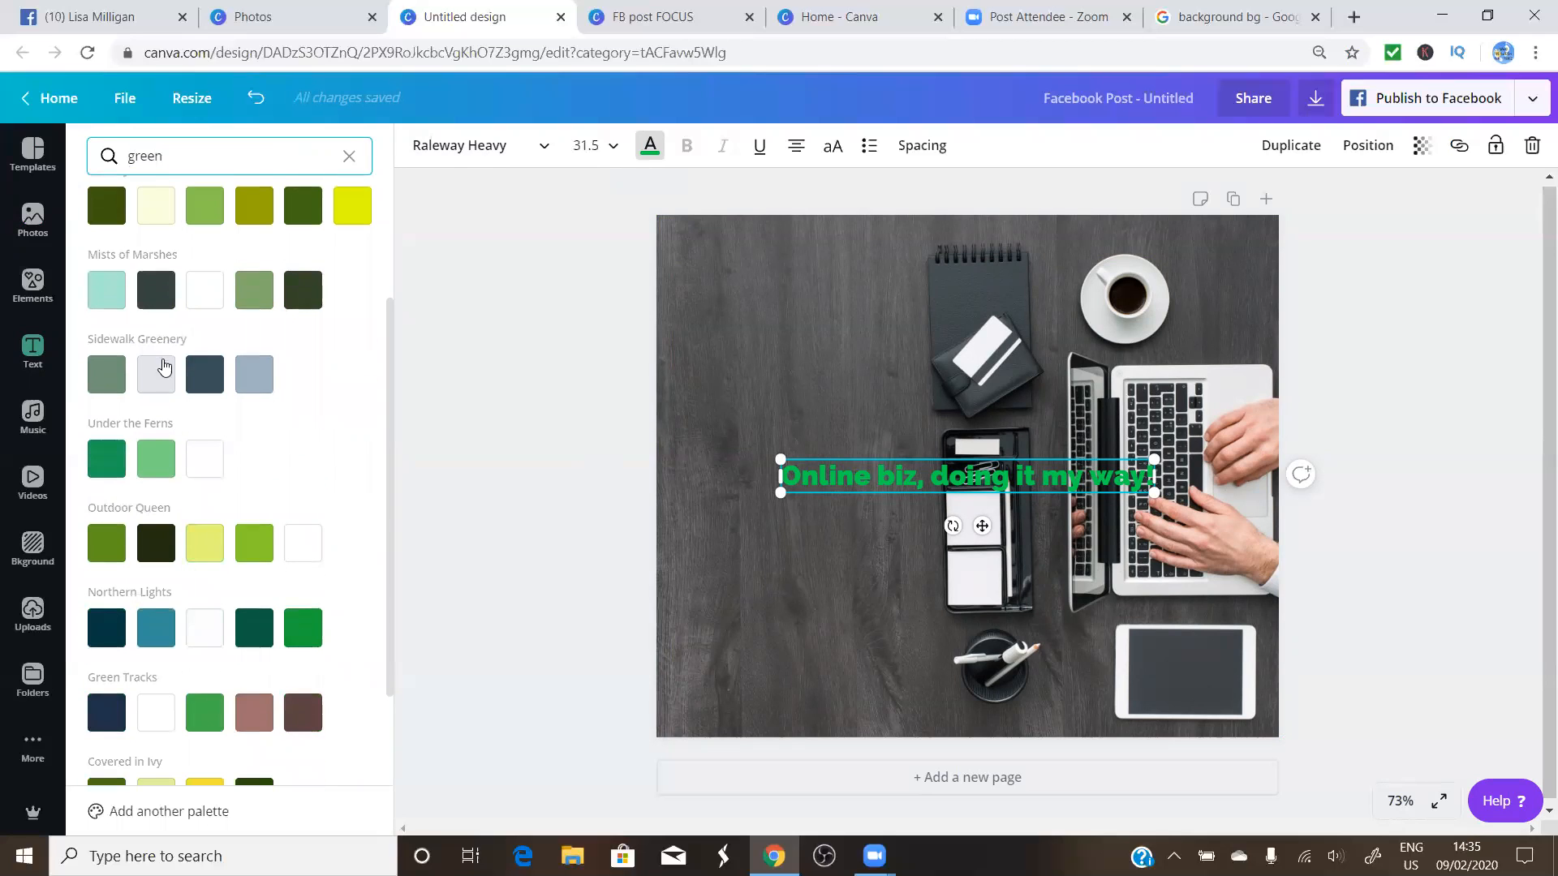
pyautogui.scroll(-3, 154, 422)
pyautogui.scroll(6, 202, 435)
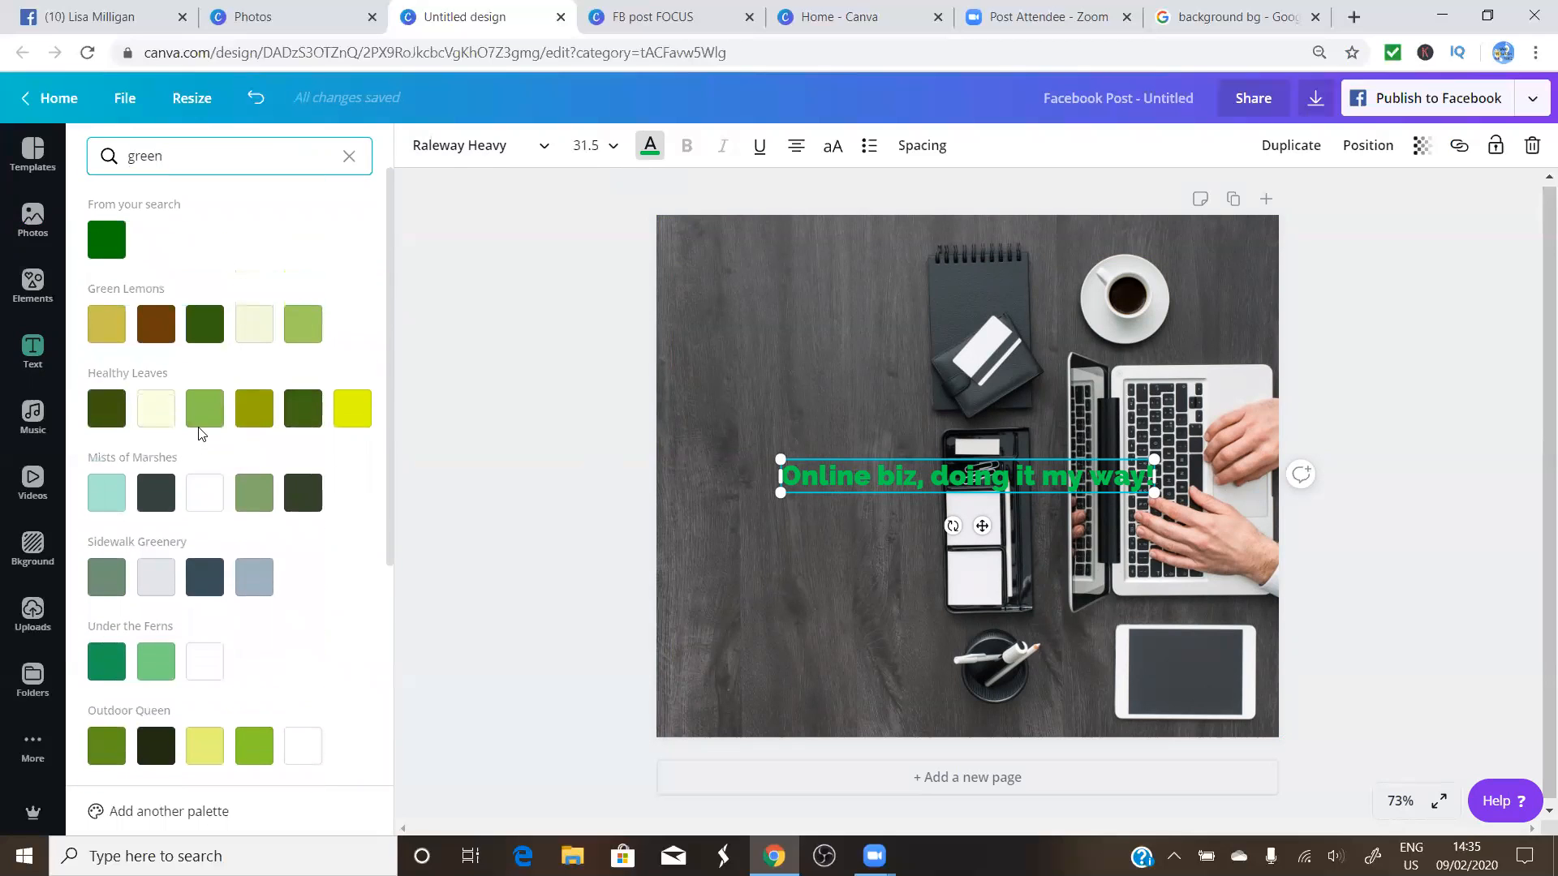
pyautogui.click(341, 415)
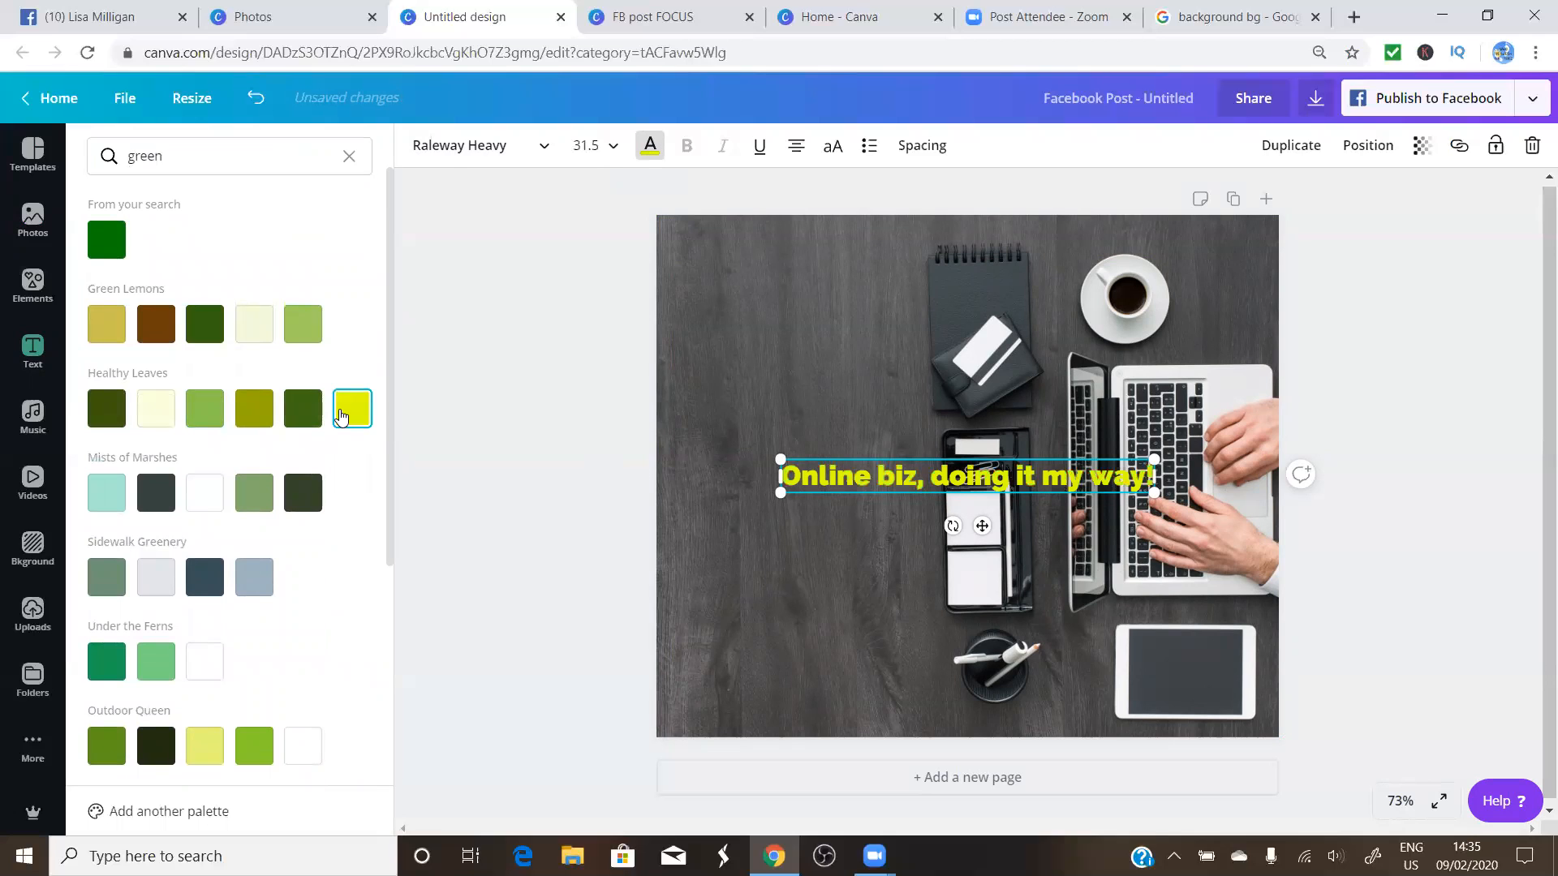
pyautogui.click(304, 333)
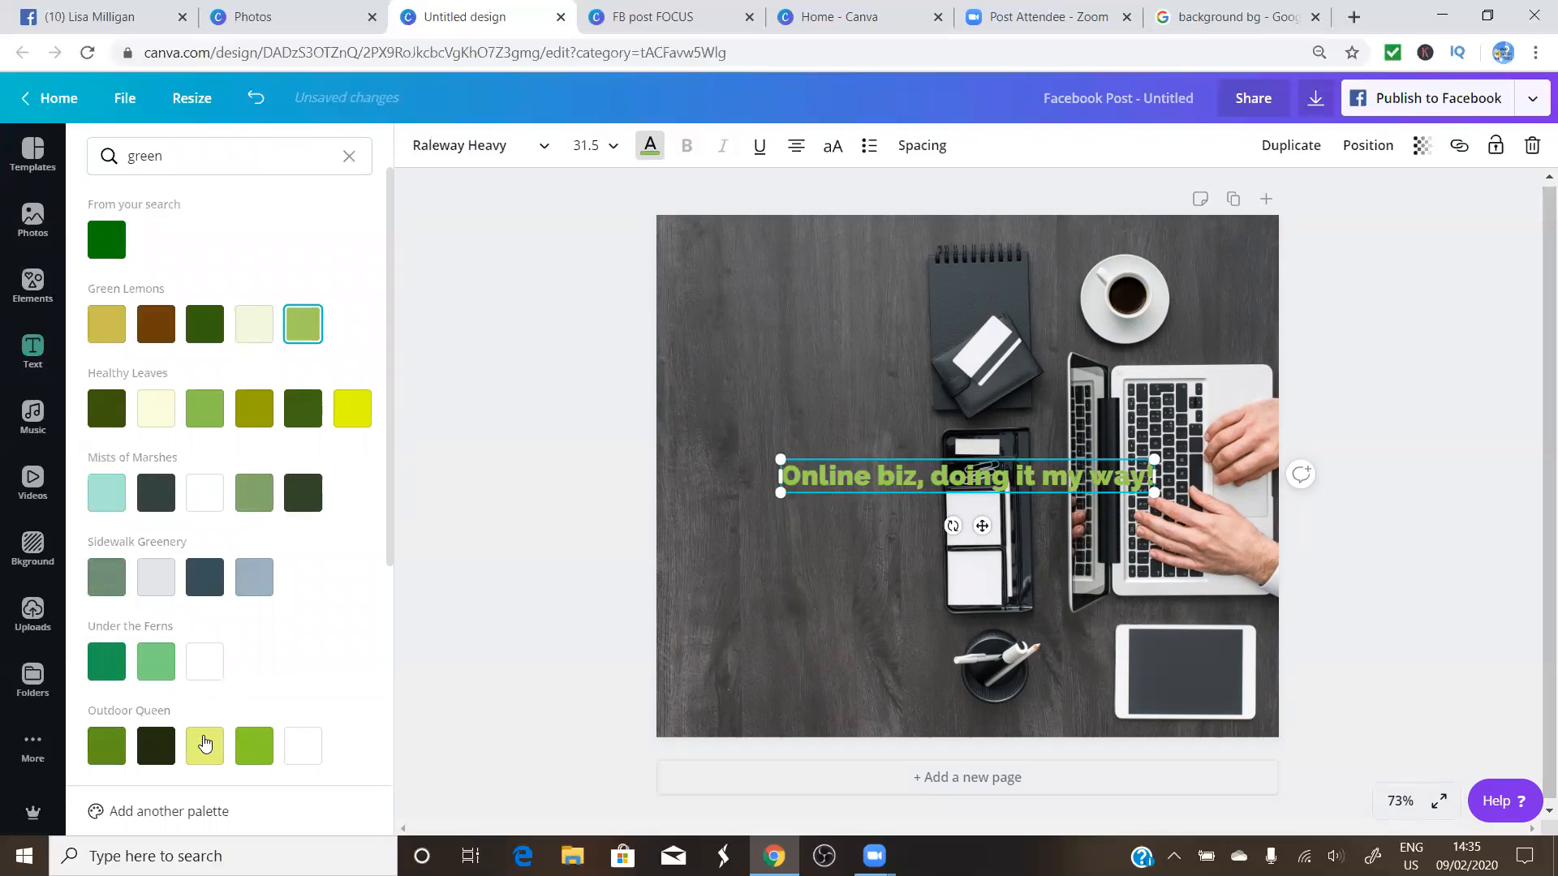
pyautogui.click(205, 742)
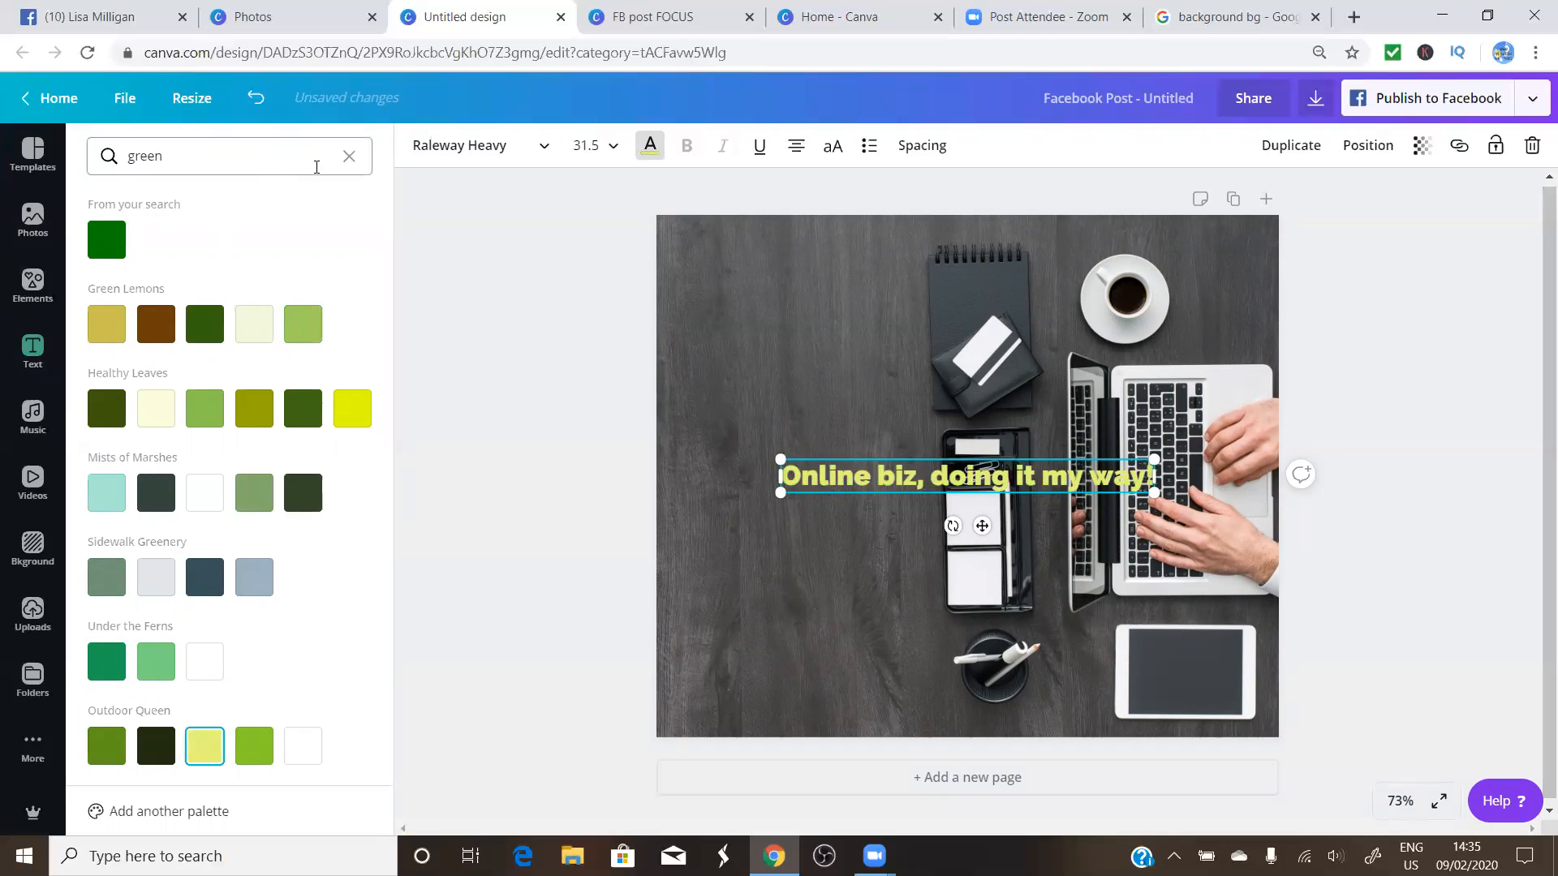
pyautogui.click(349, 156)
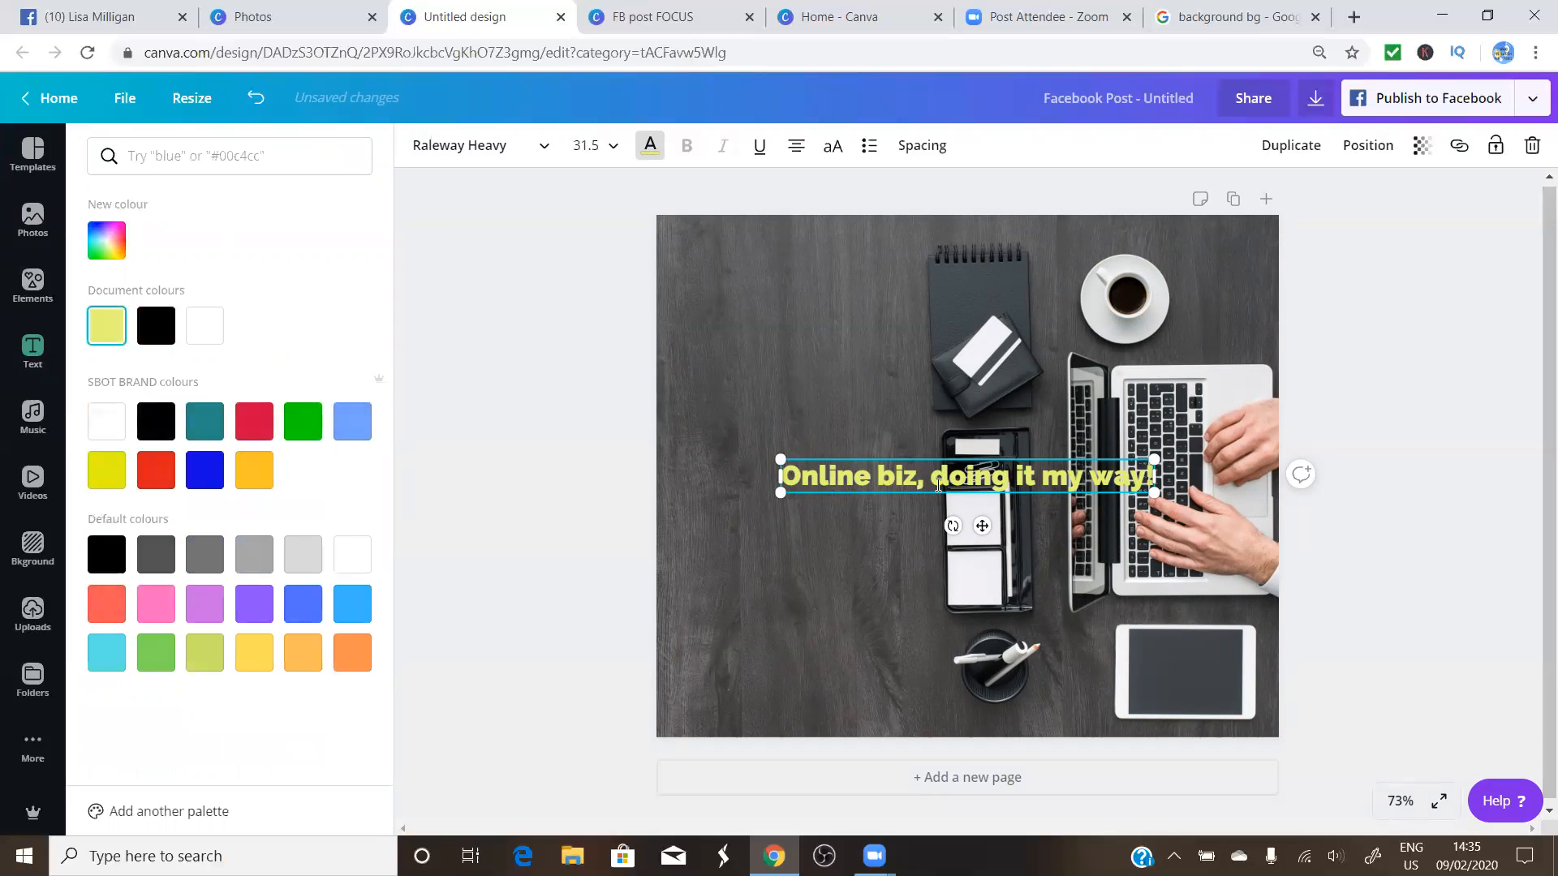
# Reposition and resize the heading on the photo, then break it onto a new line before "doing"
pyautogui.moveTo(982, 526); pyautogui.dragTo(910, 376)
pyautogui.moveTo(1080, 342); pyautogui.dragTo(902, 436)
pyautogui.moveTo(828, 361); pyautogui.dragTo(821, 437)
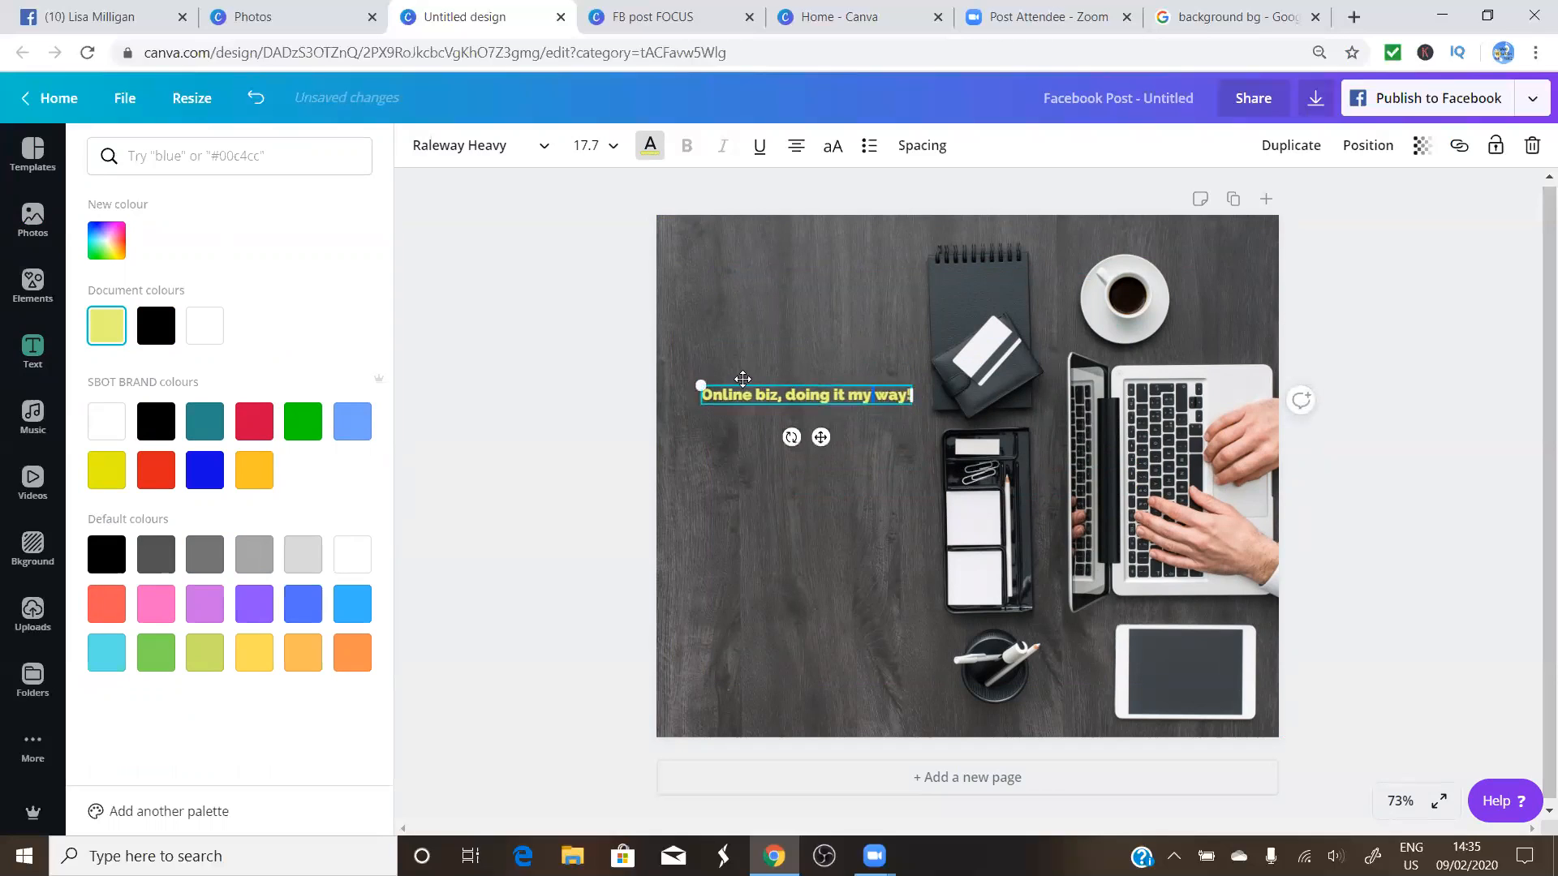
pyautogui.moveTo(698, 385); pyautogui.dragTo(670, 381)
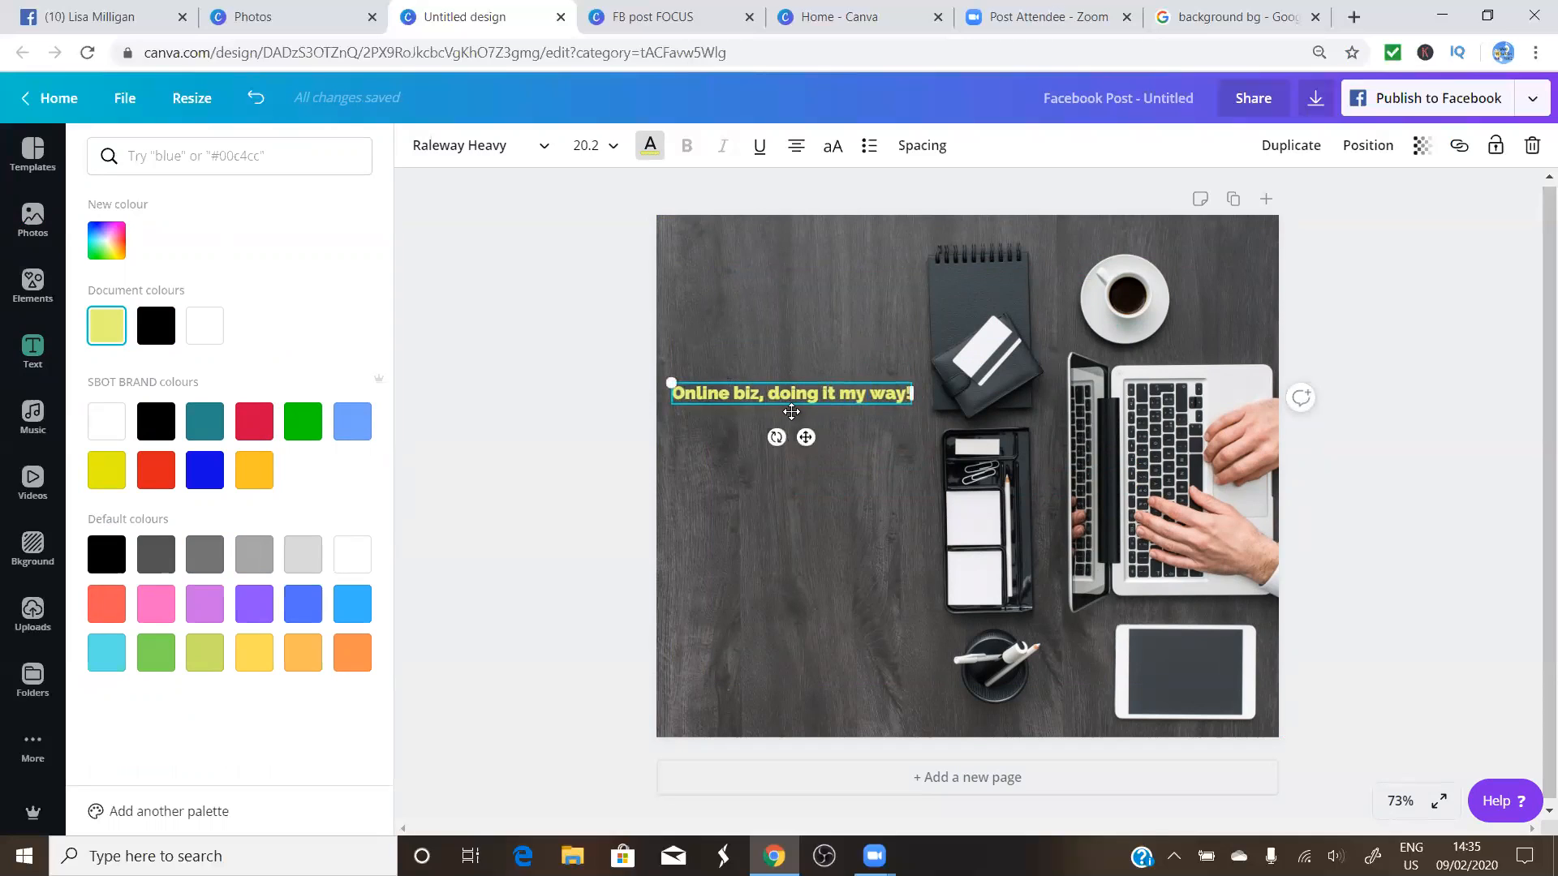
pyautogui.press('Return')
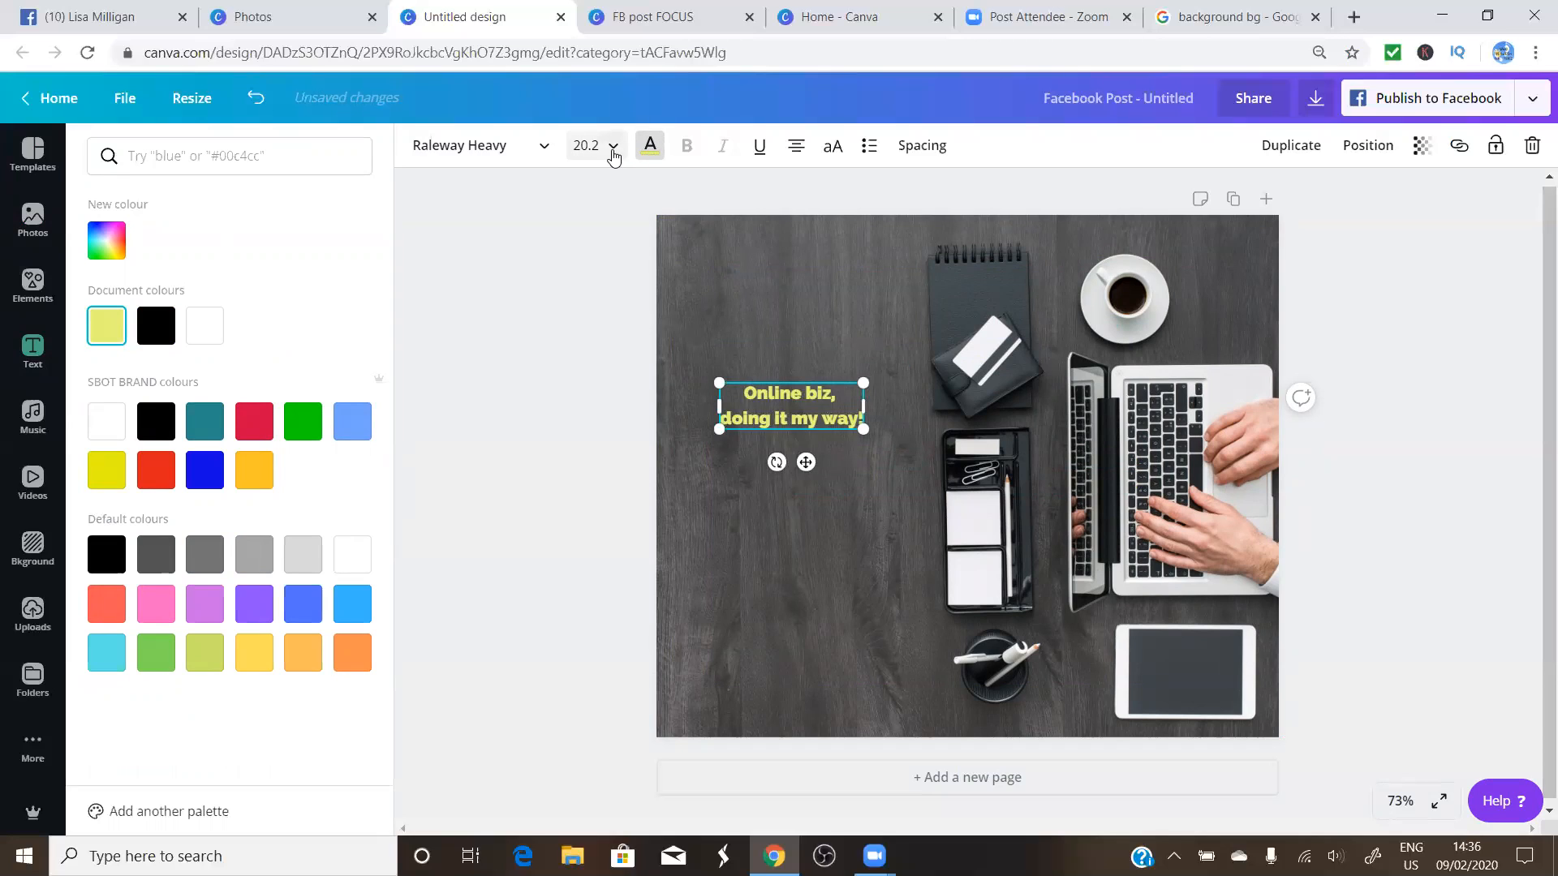
# Try font sizes 24 and 64 on the heading text
pyautogui.click(610, 154)
pyautogui.click(590, 485)
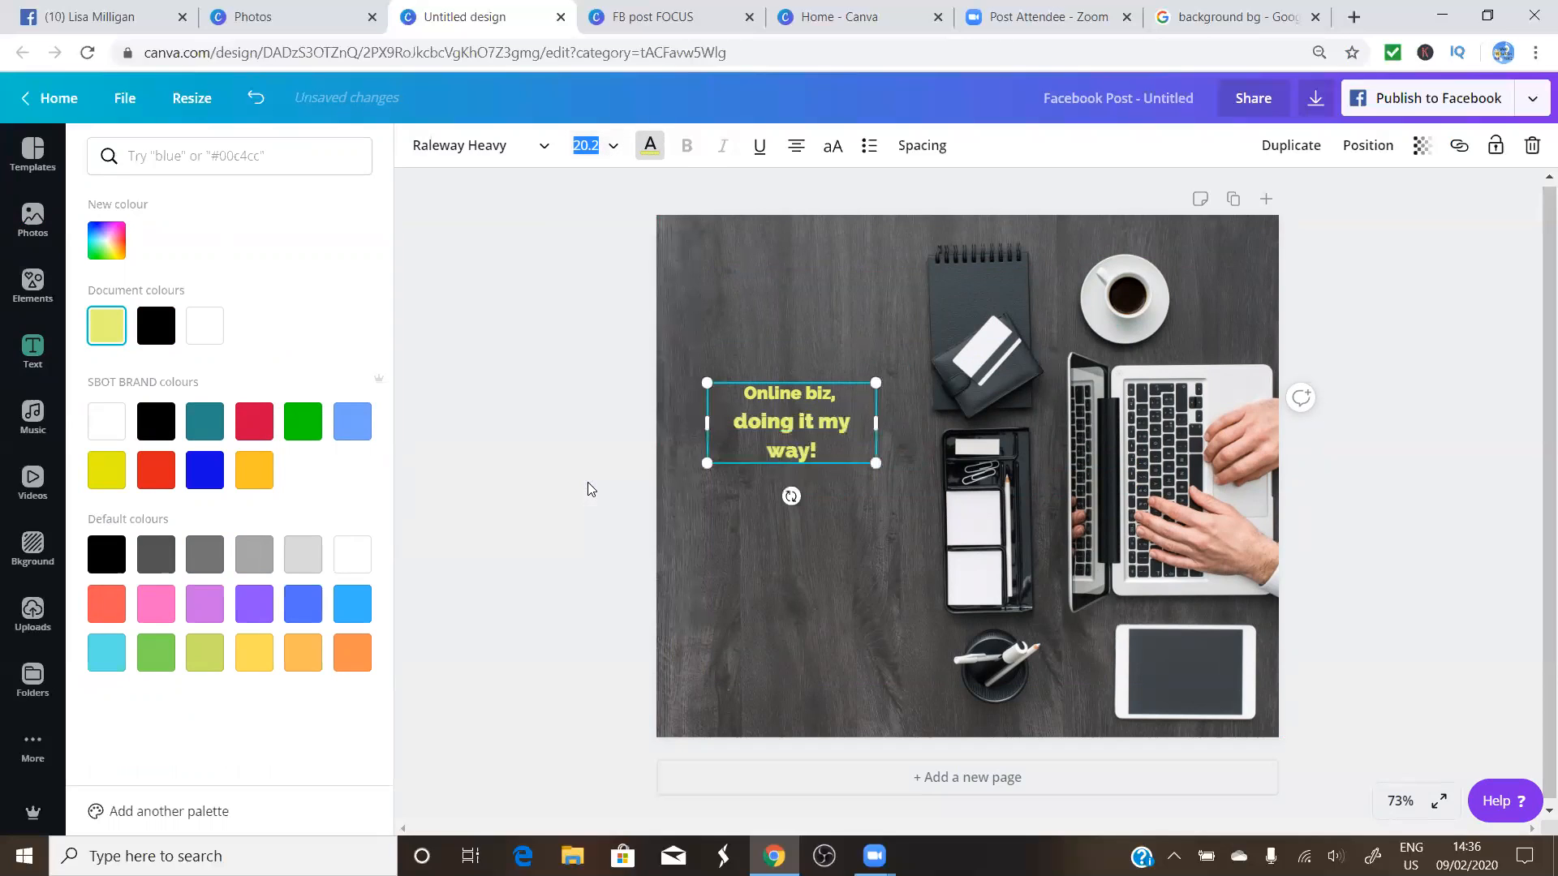
pyautogui.click(611, 146)
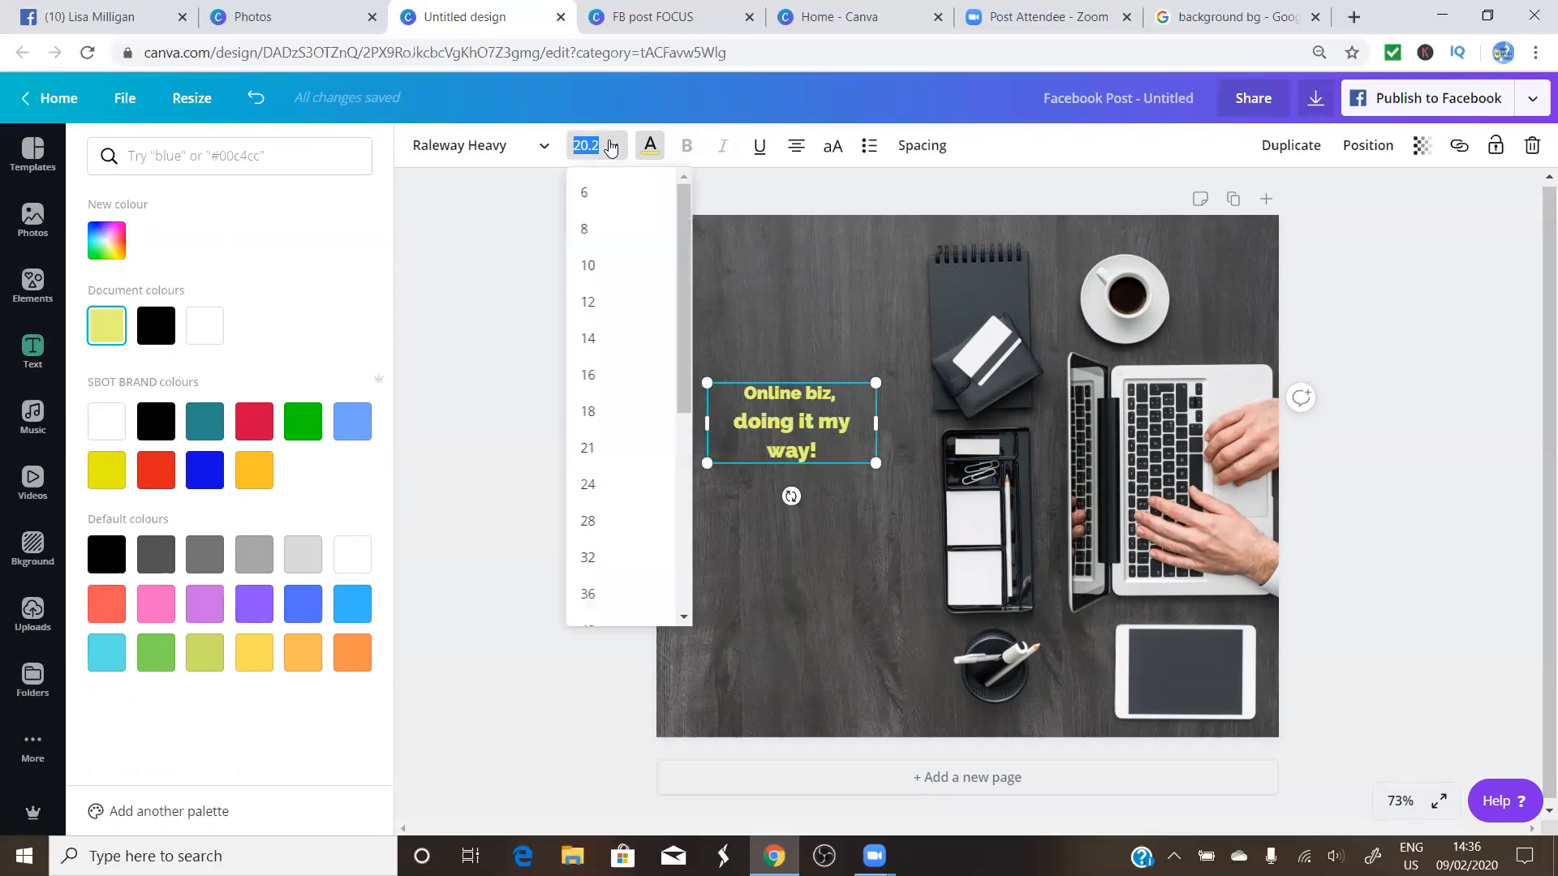
pyautogui.scroll(-3, 609, 515)
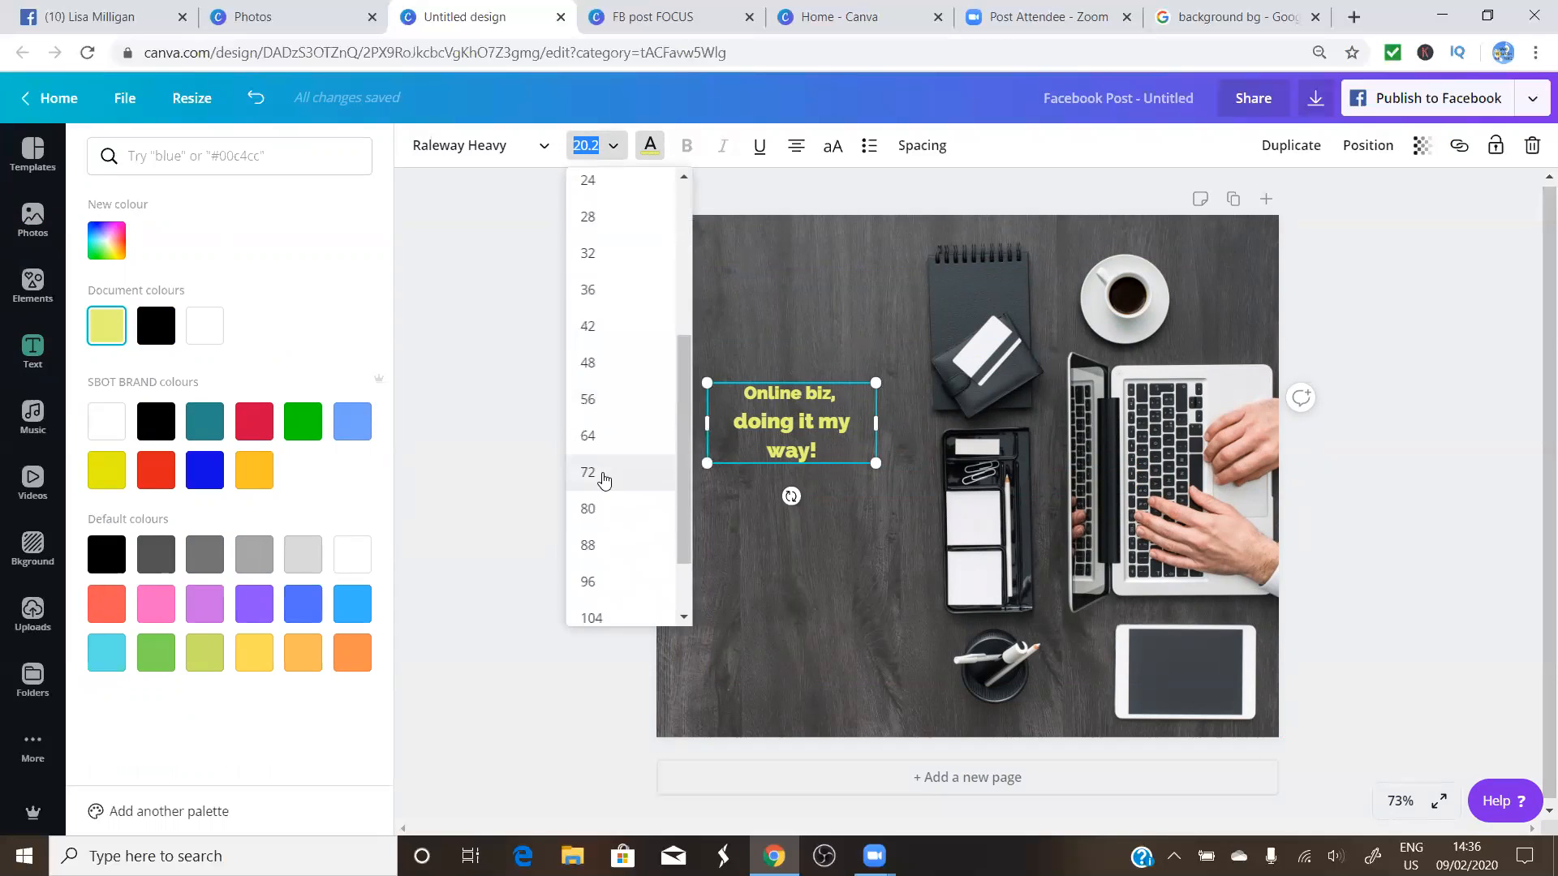
pyautogui.click(595, 436)
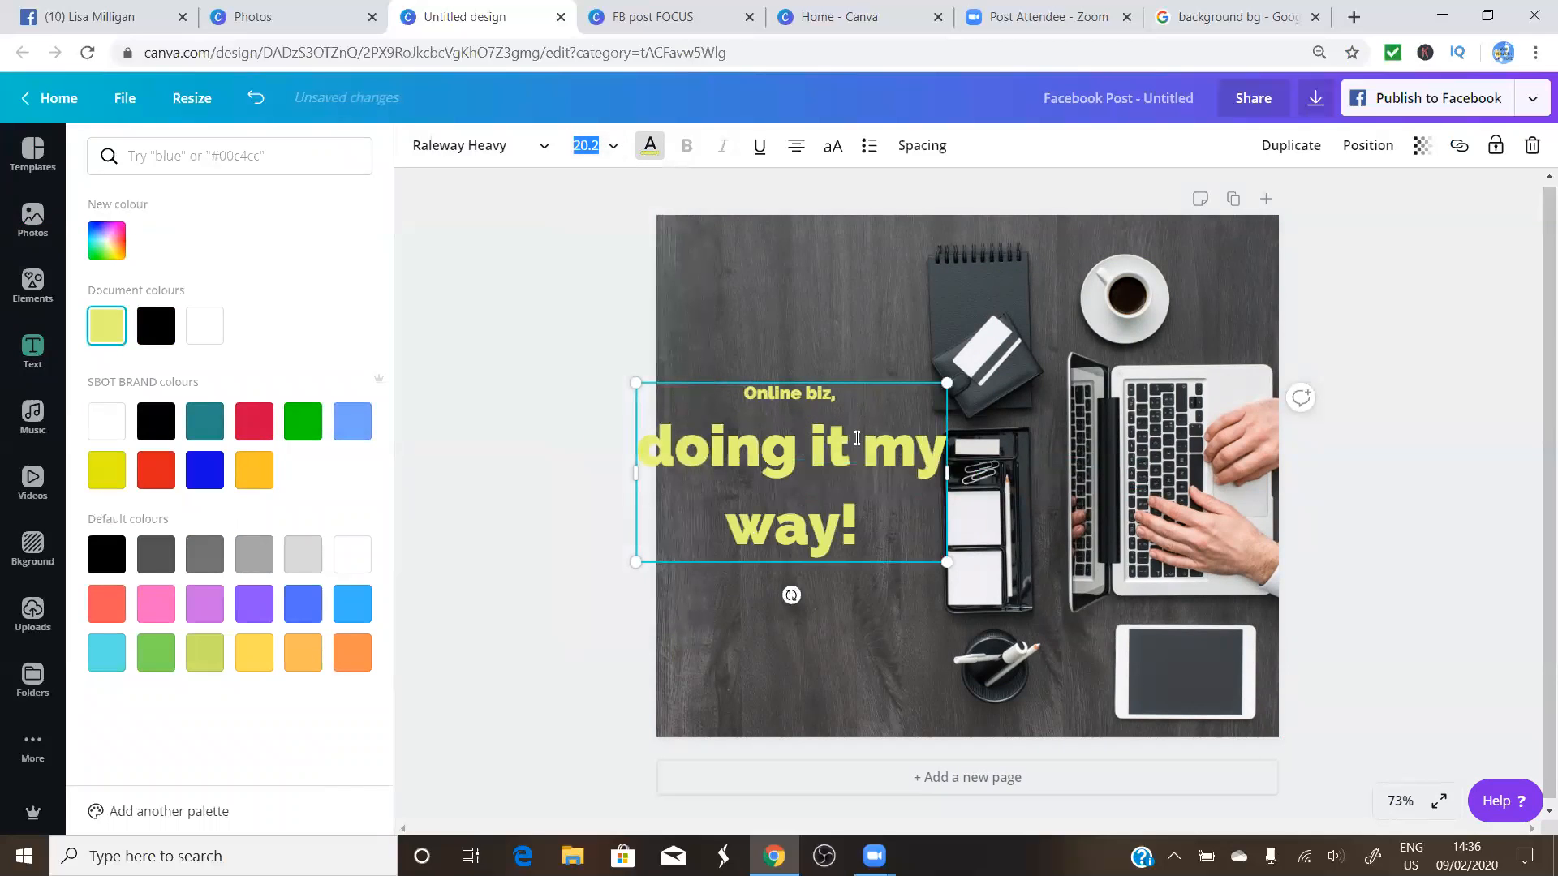
pyautogui.click(820, 624)
# Set the whole heading to size 32 and place it in the photo's upper-left area
pyautogui.moveTo(834, 511); pyautogui.dragTo(881, 378)
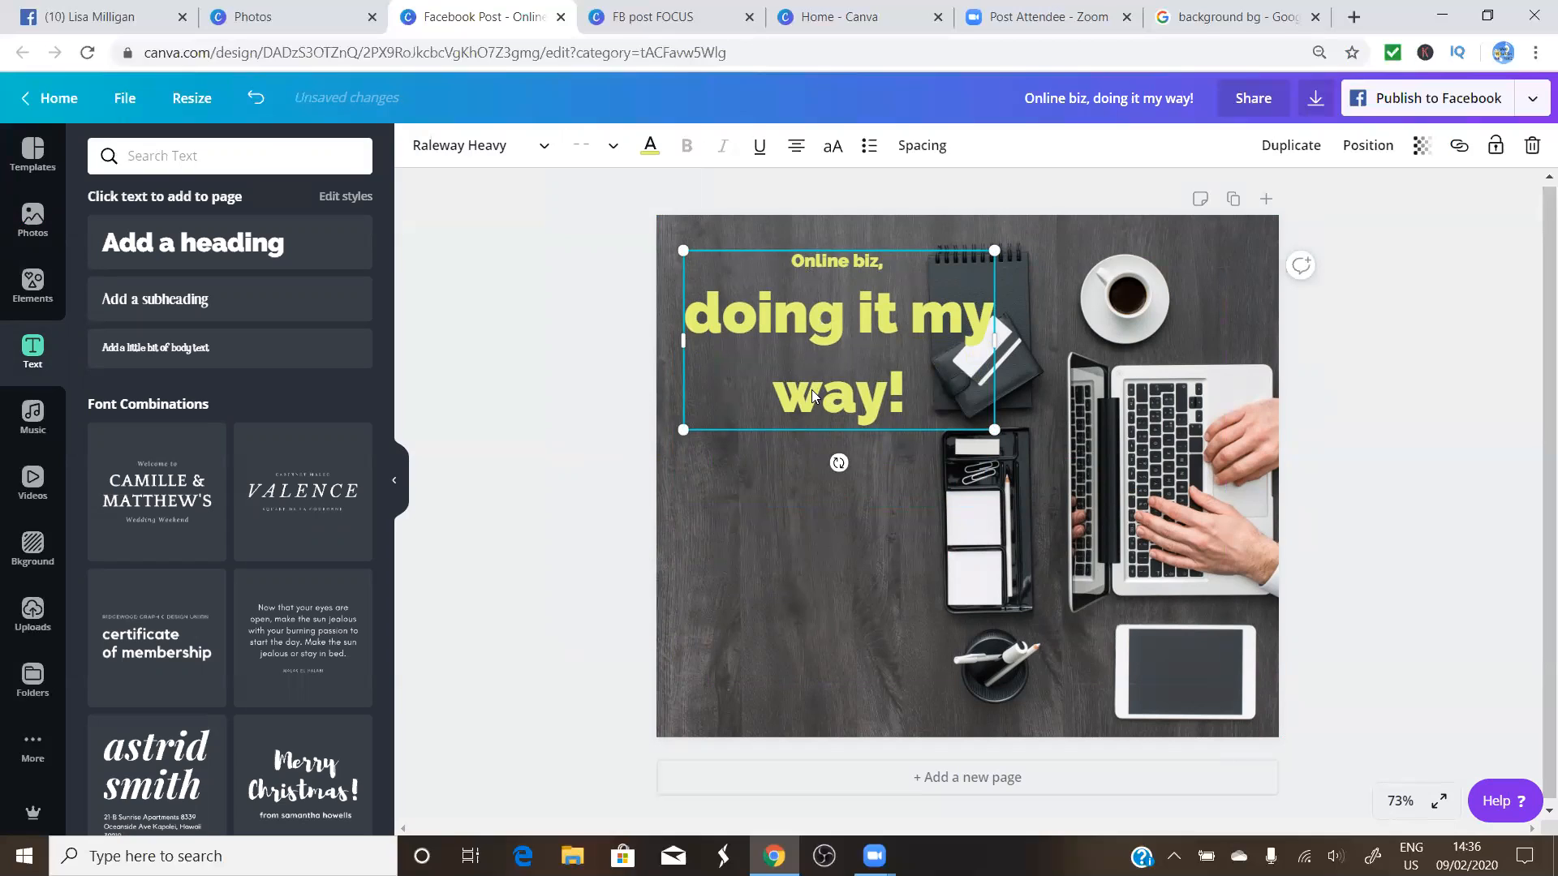
pyautogui.click(792, 258)
pyautogui.moveTo(792, 259); pyautogui.dragTo(962, 383)
pyautogui.click(615, 146)
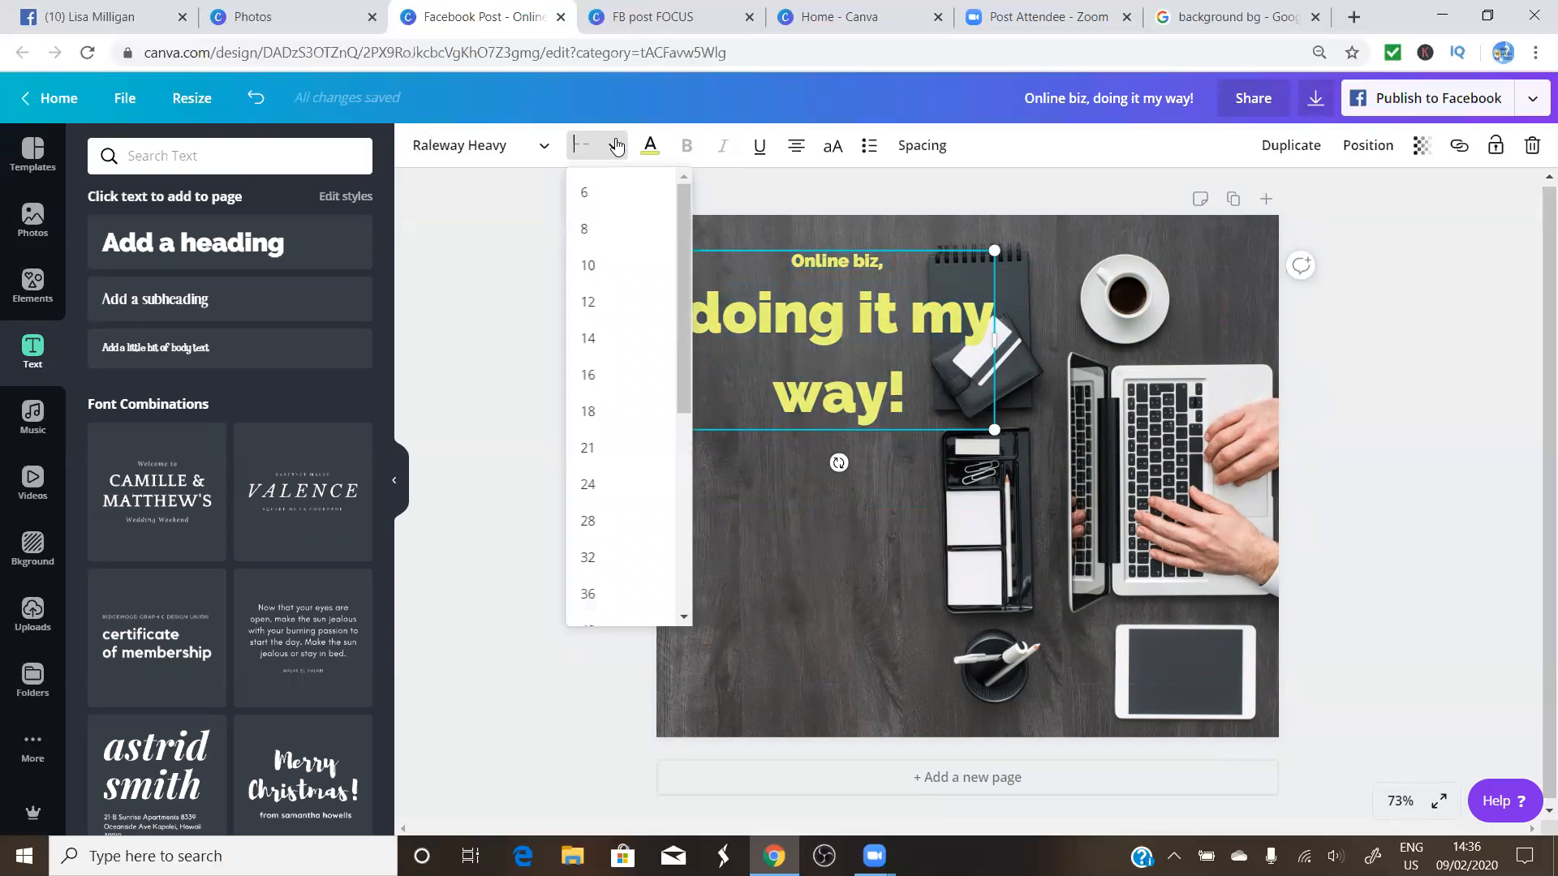
pyautogui.click(590, 558)
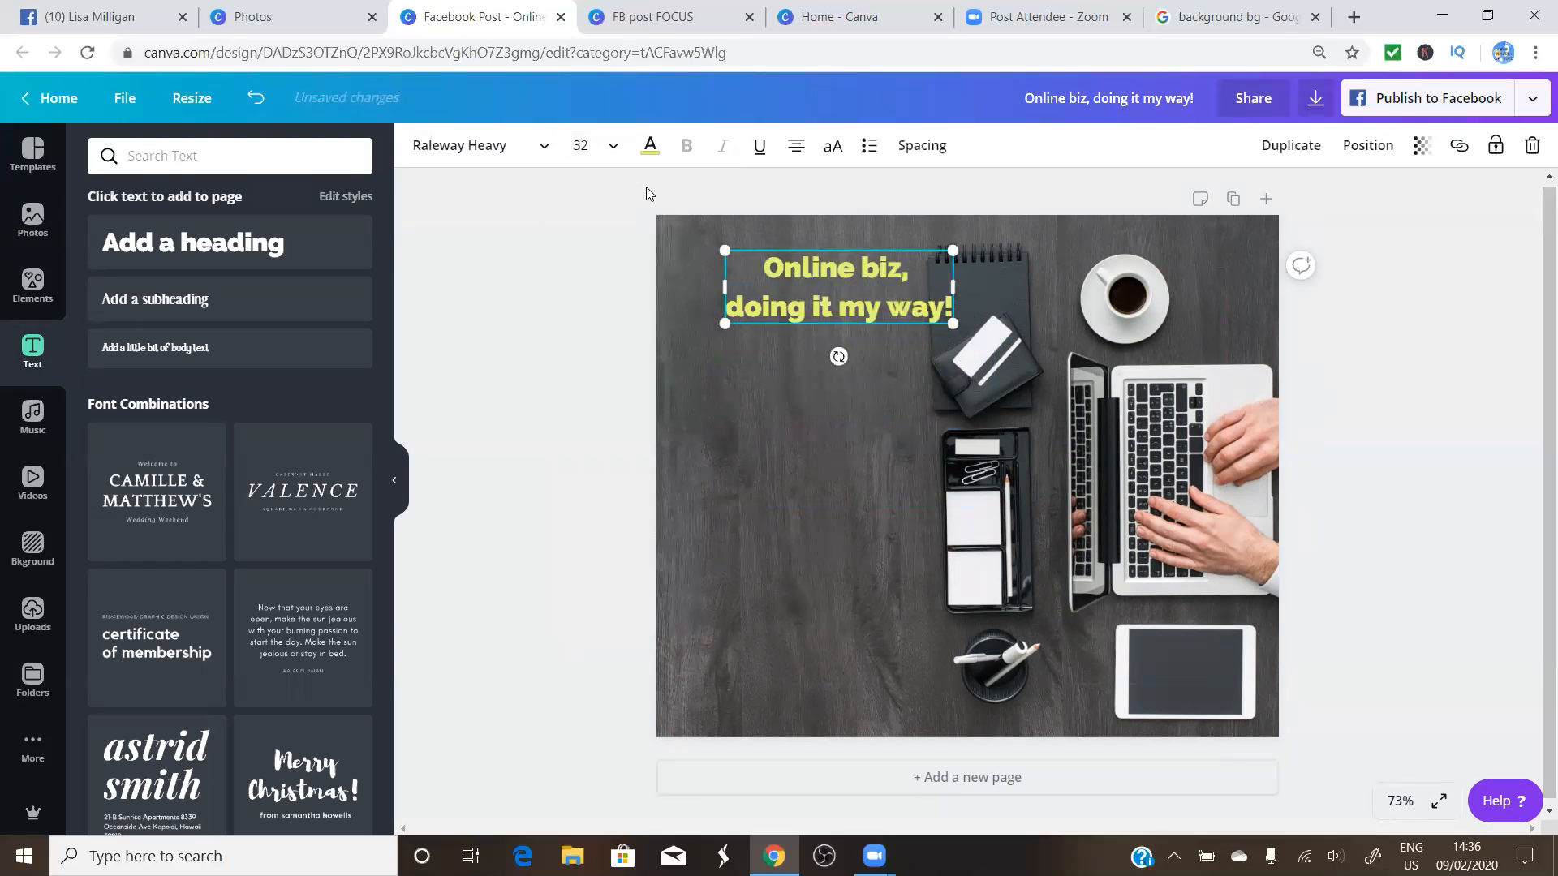
pyautogui.click(823, 502)
pyautogui.moveTo(854, 308); pyautogui.dragTo(827, 326)
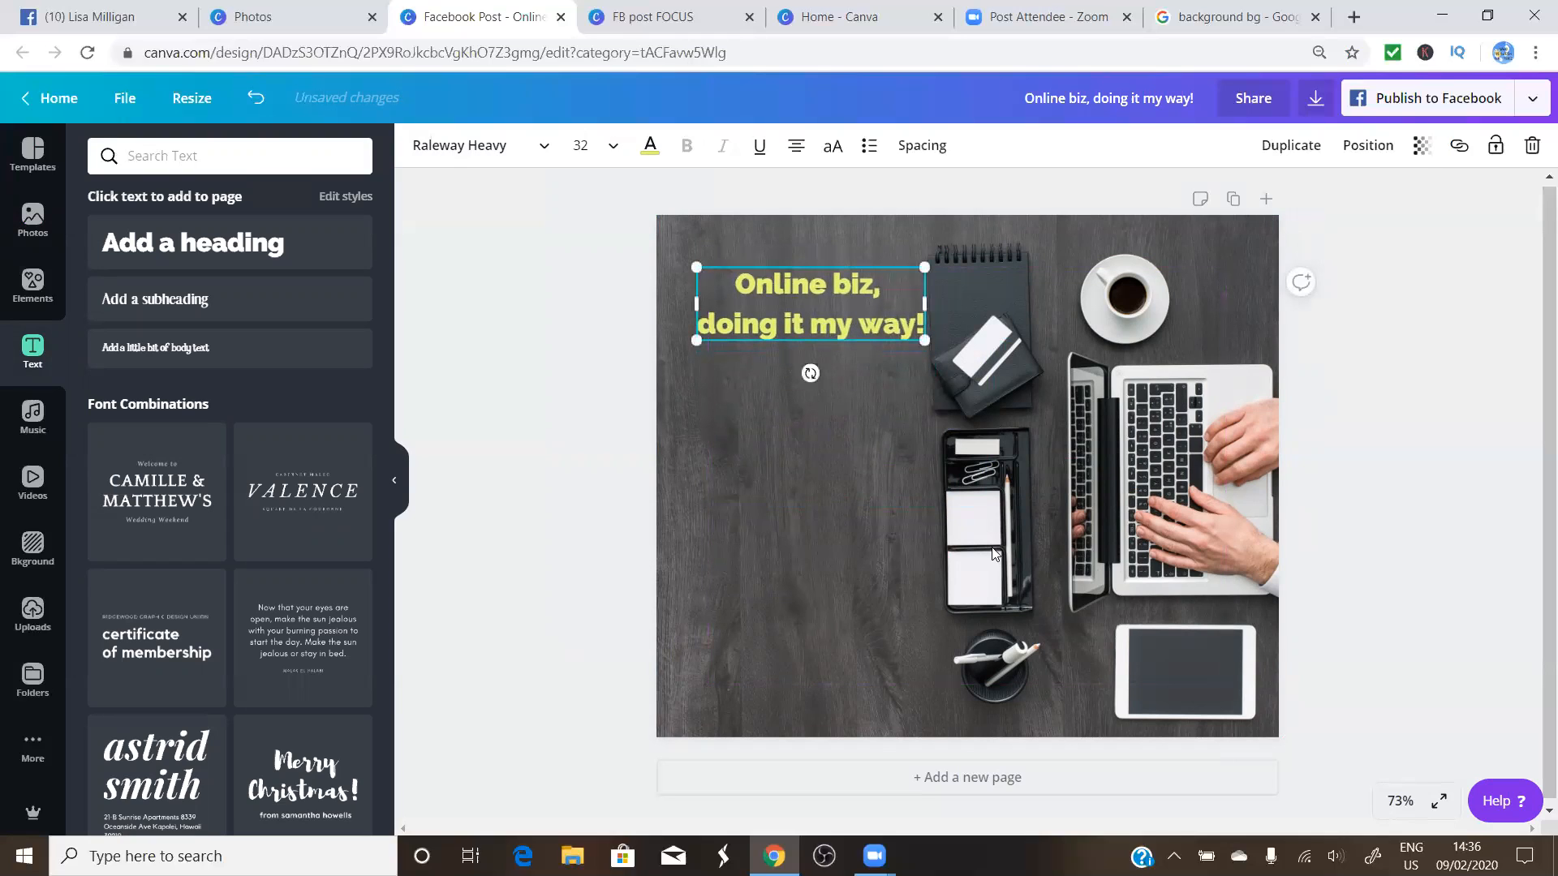
pyautogui.click(872, 584)
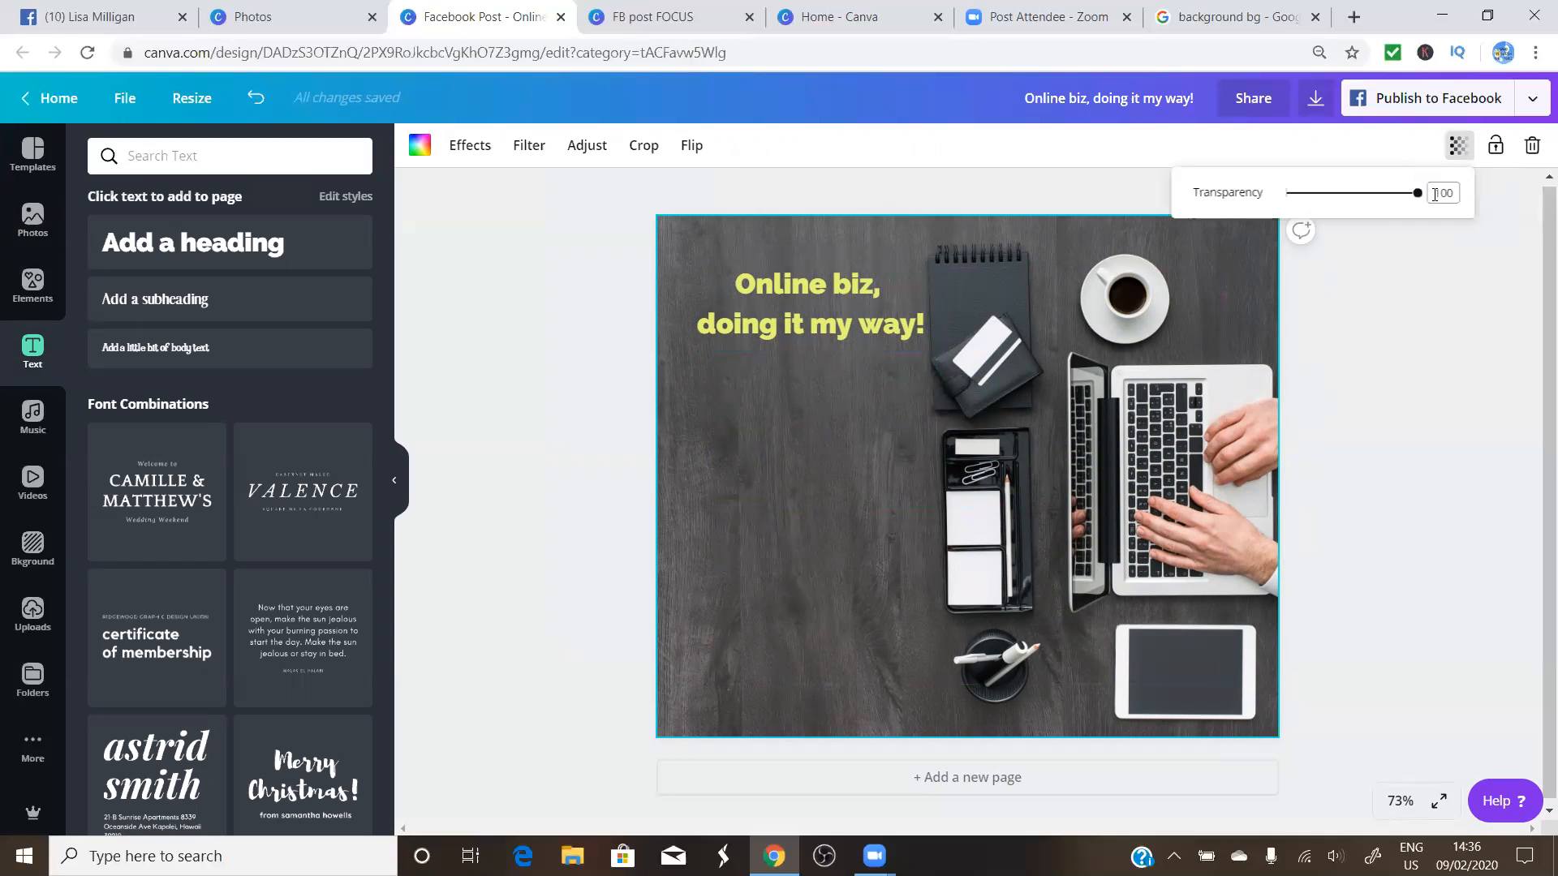
# Lower the desk photo's transparency from 100 to 30
pyautogui.moveTo(1420, 199); pyautogui.dragTo(1326, 238)
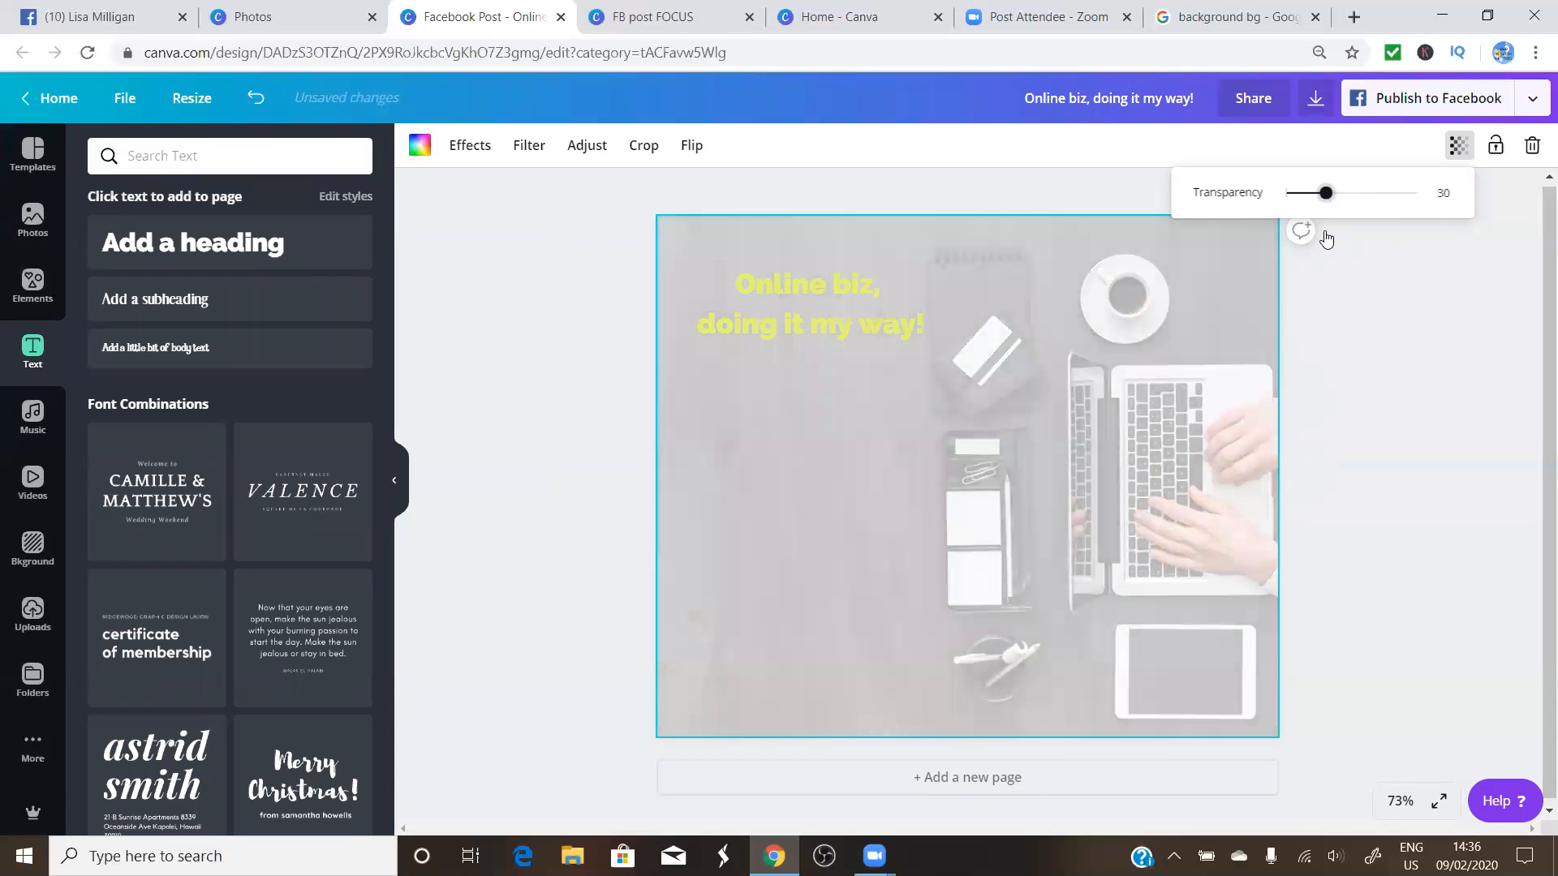
pyautogui.click(1372, 353)
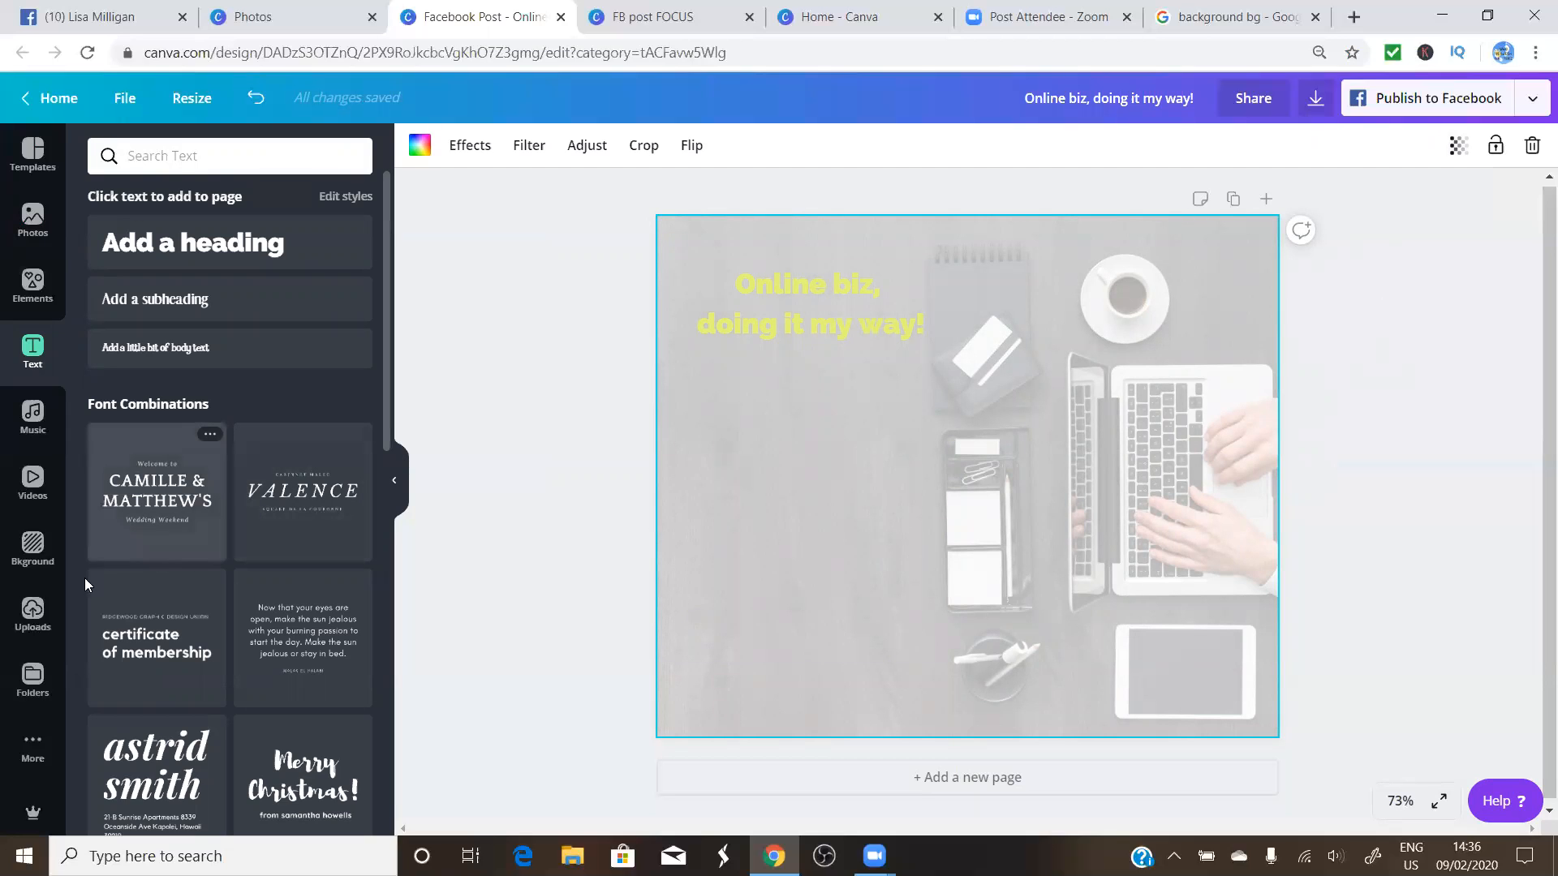
# Insert the woman's photo from Uploads, scale it down and move it to the post's bottom-left corner
pyautogui.click(33, 614)
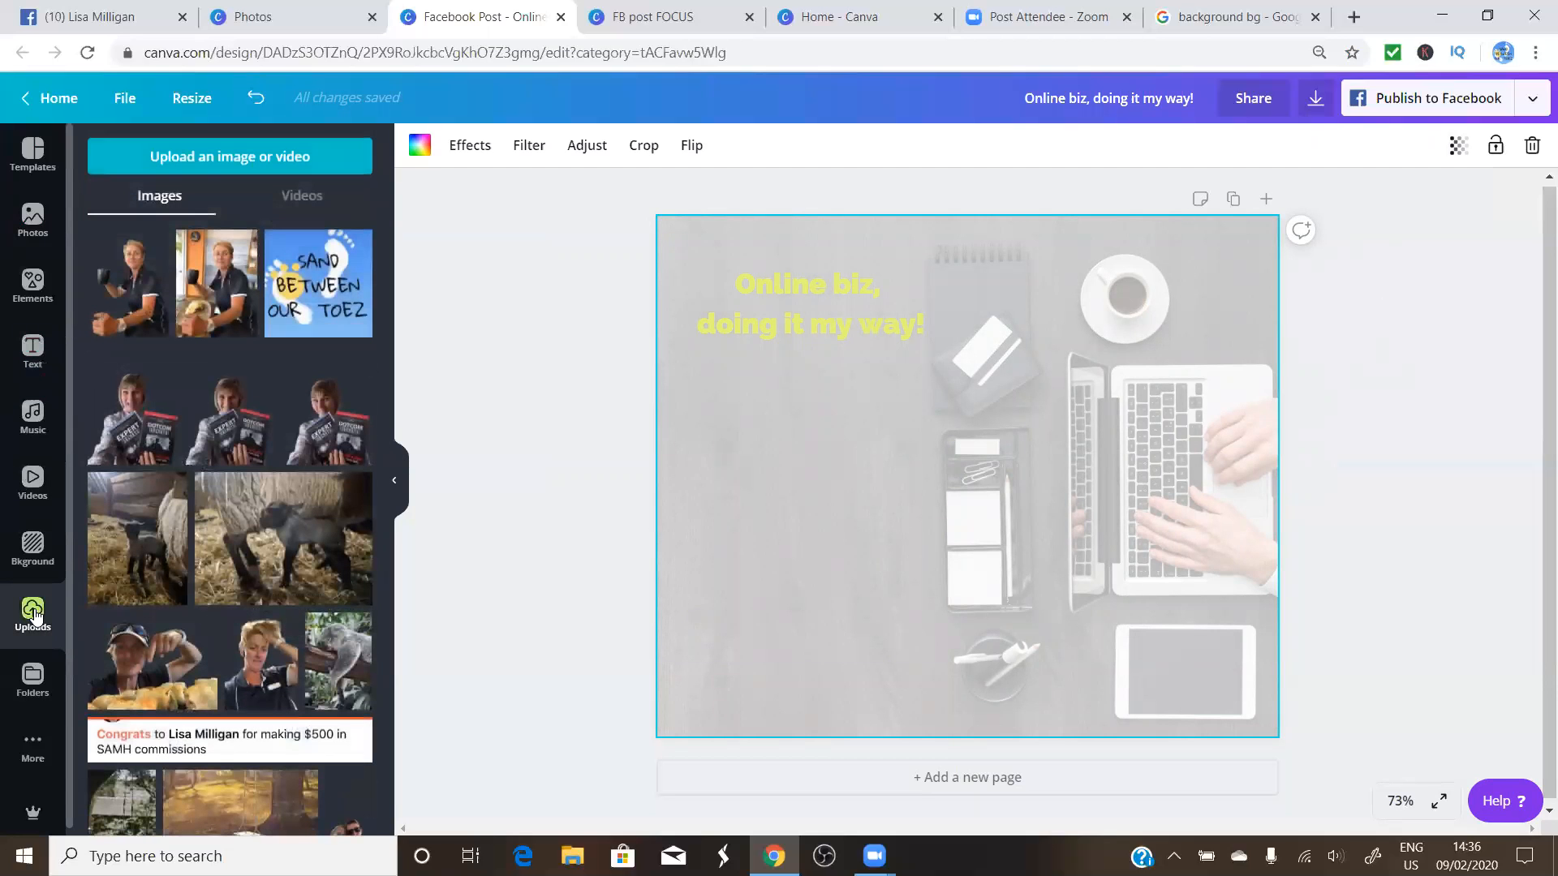
pyautogui.scroll(-3, 130, 532)
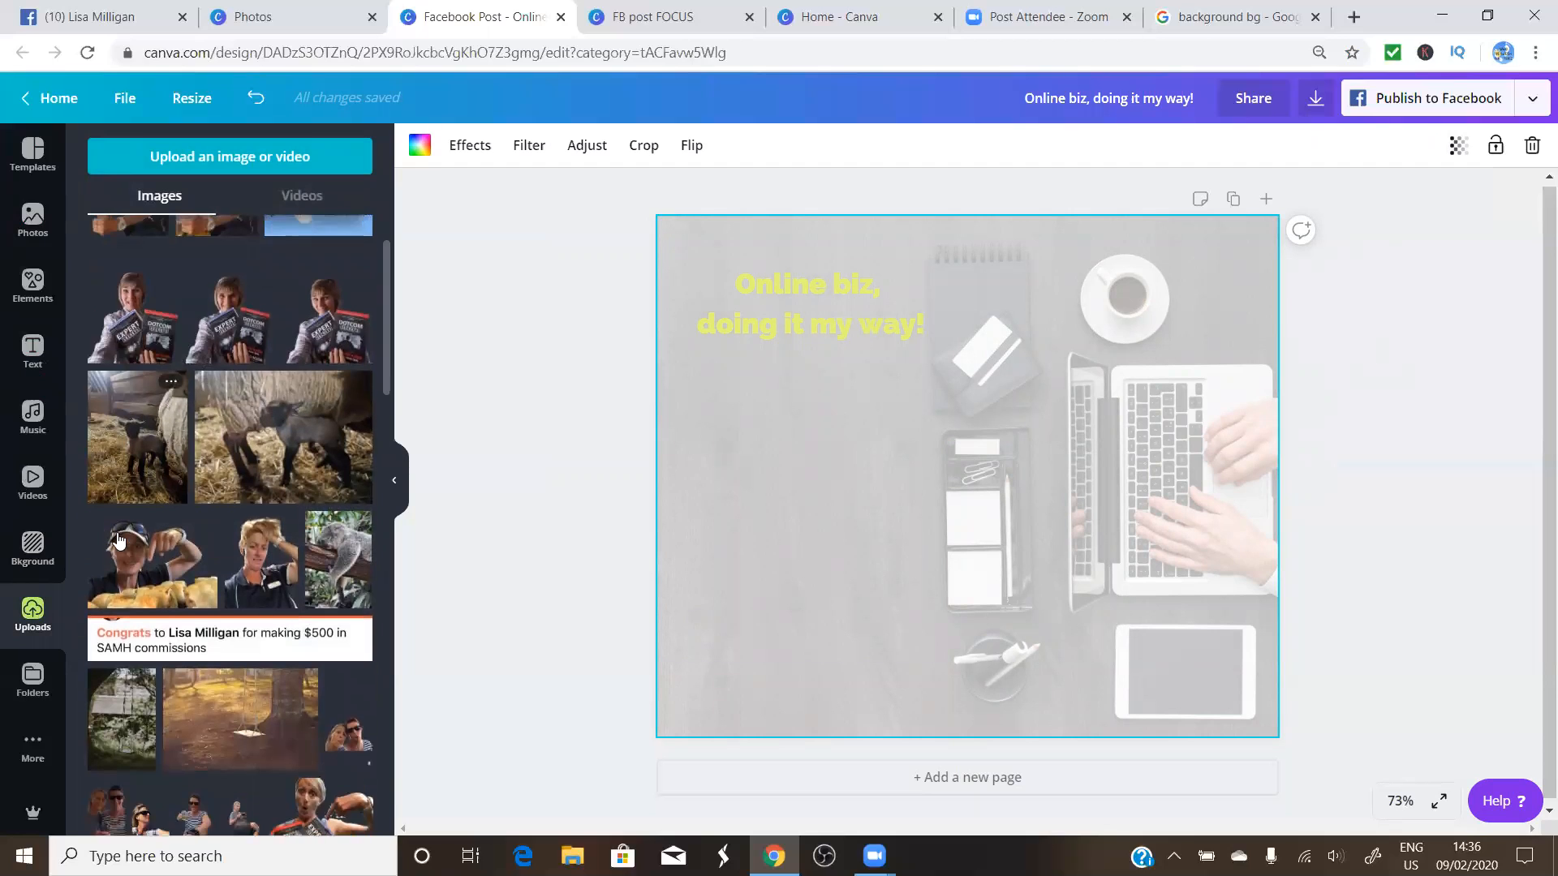
pyautogui.click(260, 467)
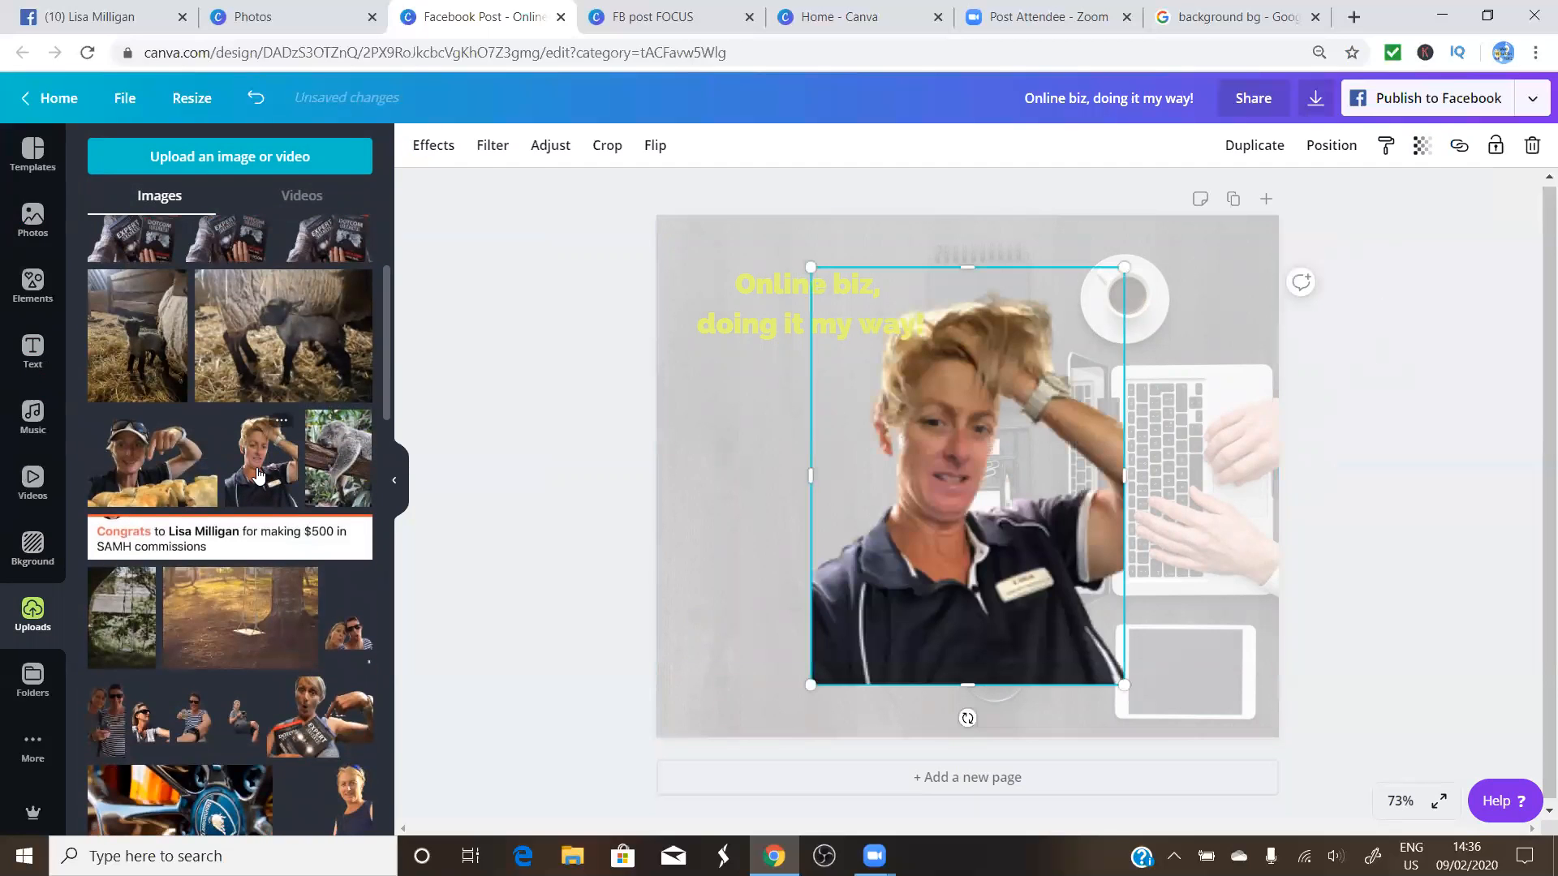
pyautogui.moveTo(806, 674); pyautogui.dragTo(897, 598)
pyautogui.moveTo(974, 541); pyautogui.dragTo(740, 703)
pyautogui.click(1397, 409)
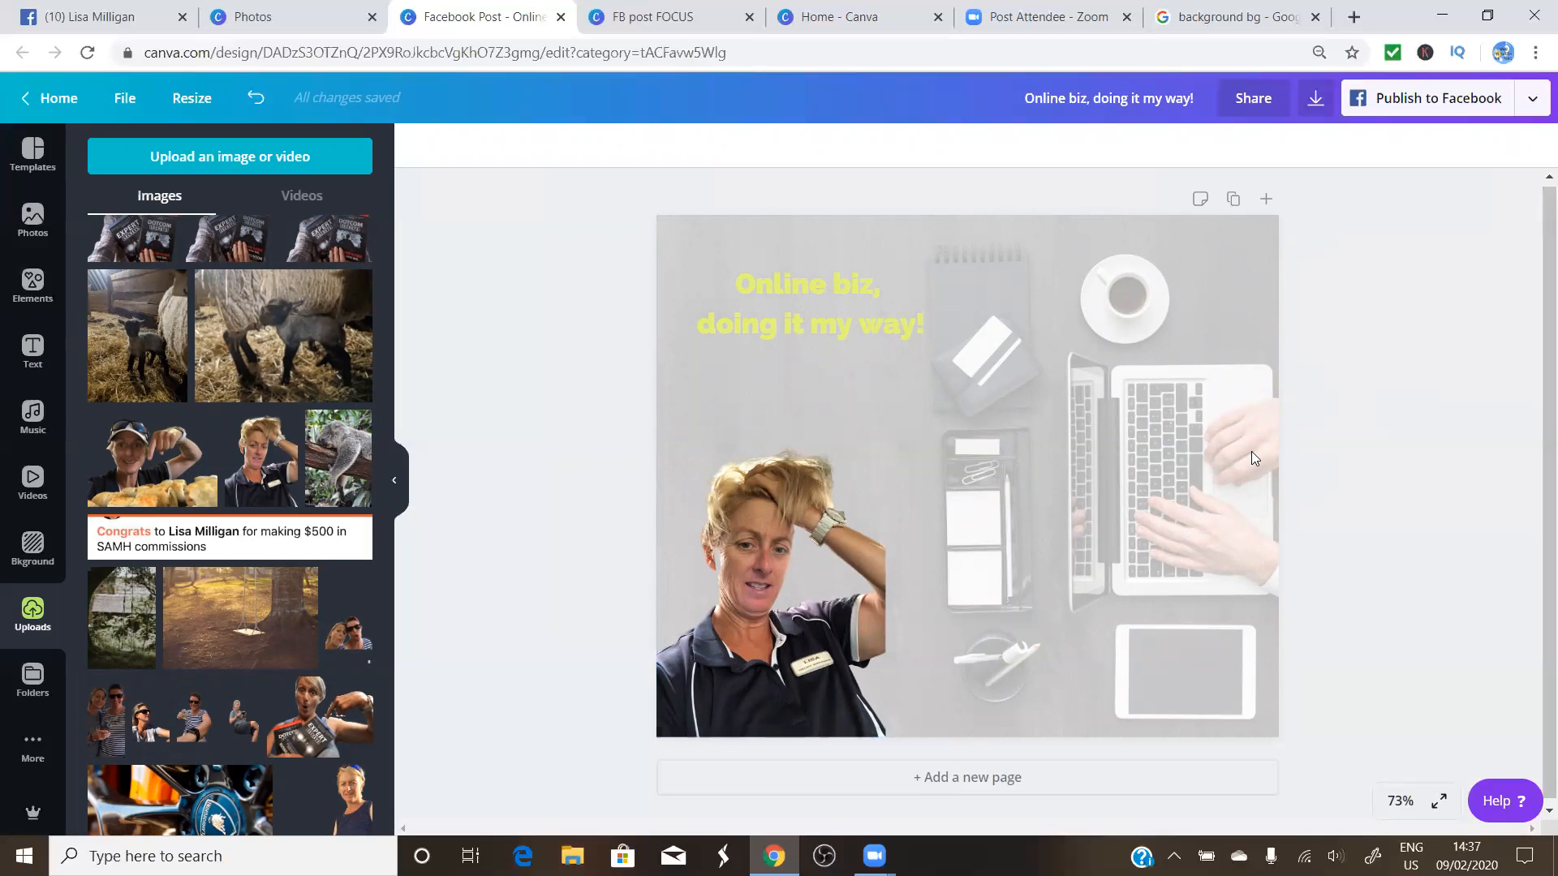
# Open remove.bg from the search results and choose IMG_7616 from Pictures for upload
pyautogui.click(1234, 19)
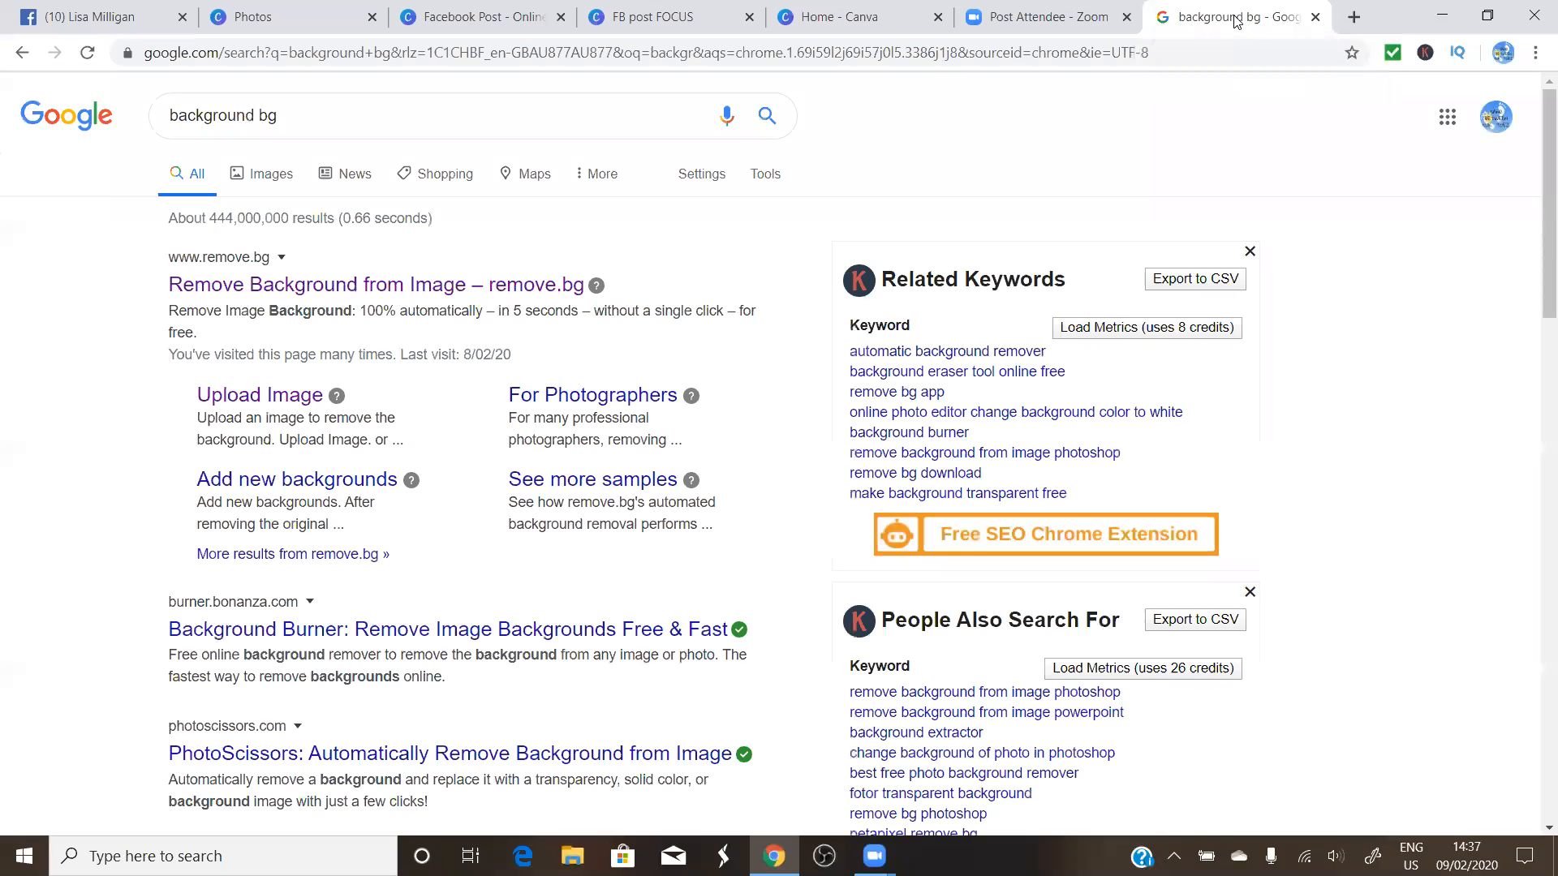
pyautogui.click(340, 286)
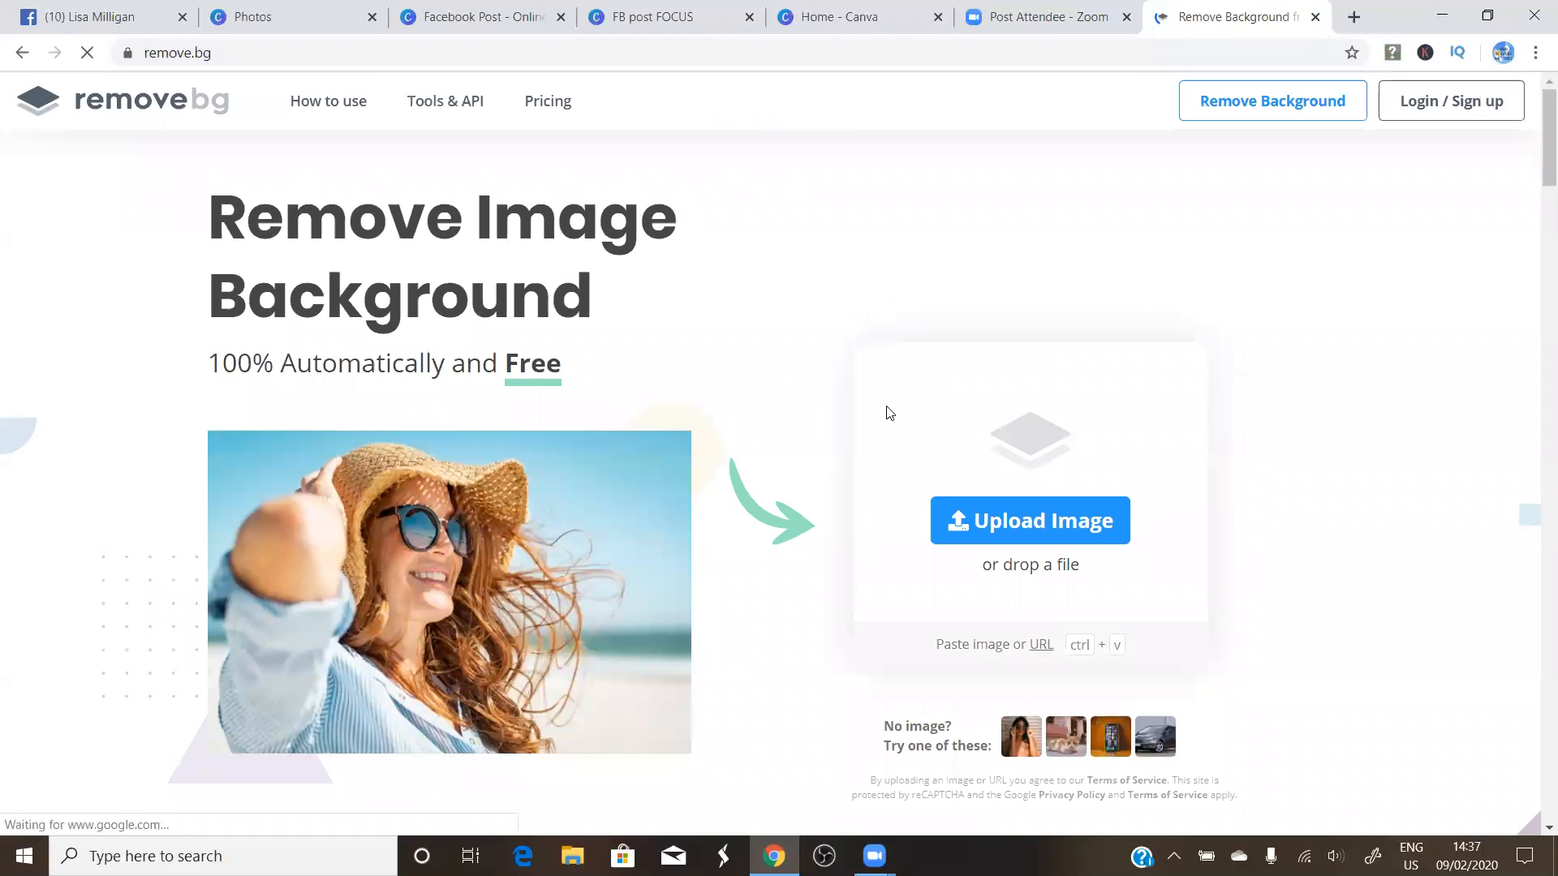
pyautogui.click(1042, 528)
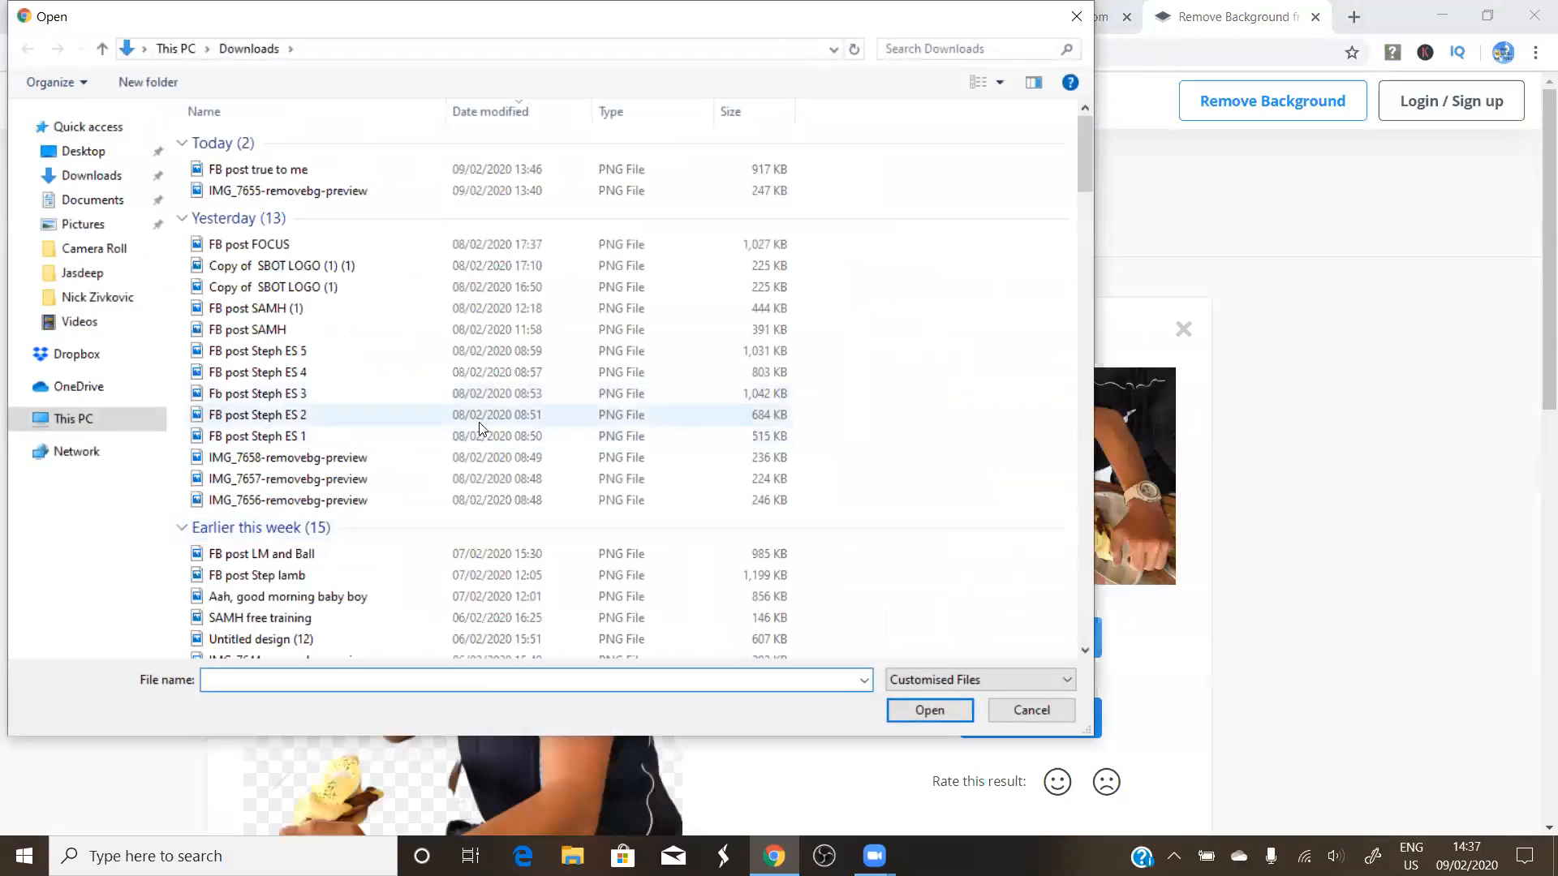
pyautogui.click(79, 227)
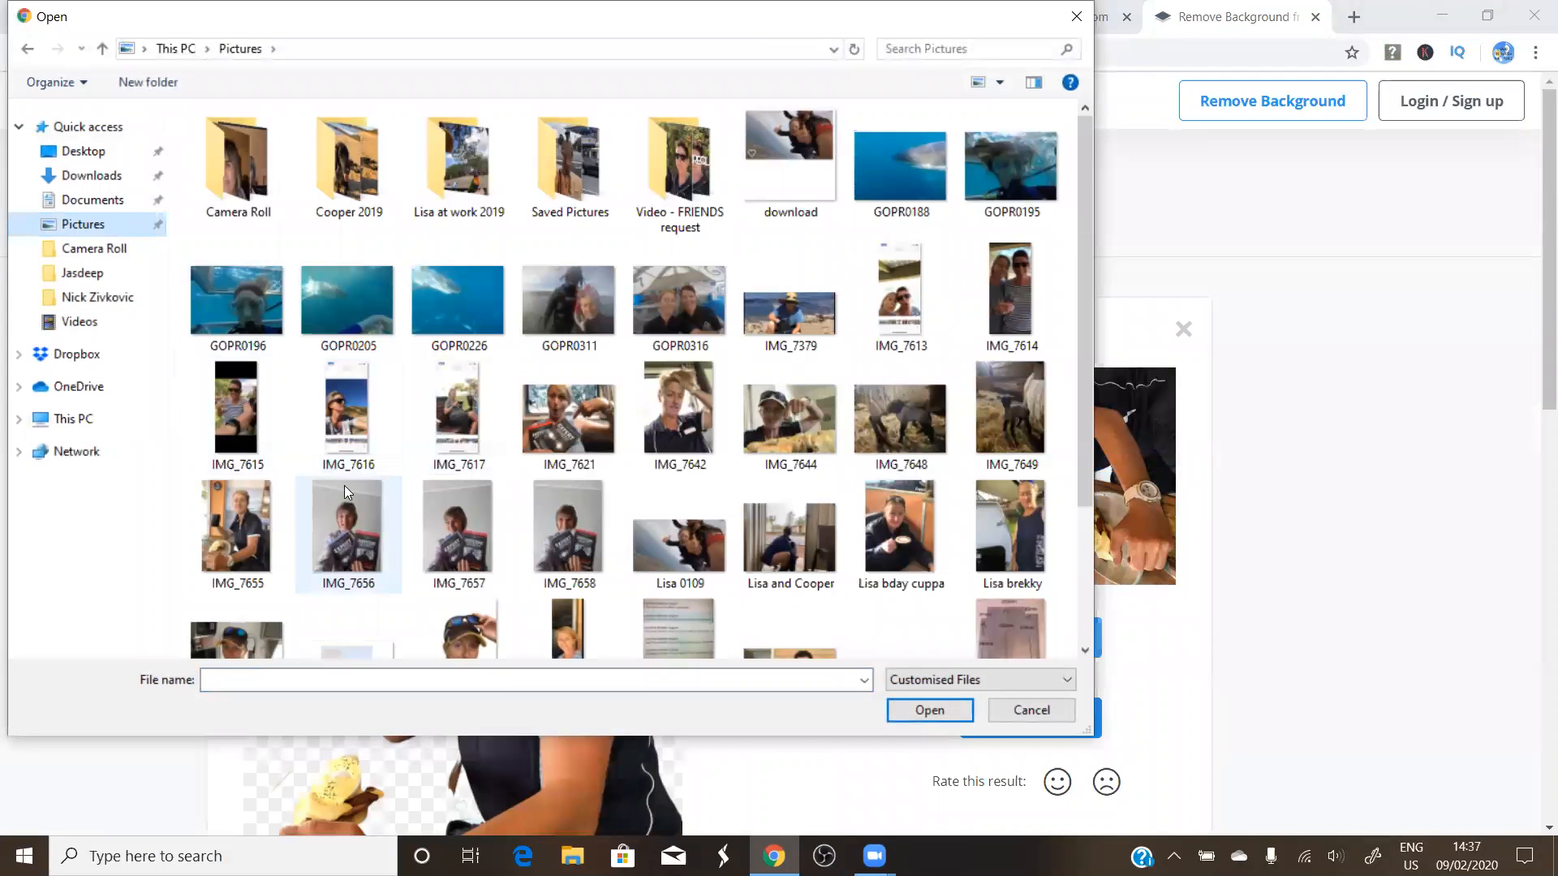
pyautogui.click(341, 404)
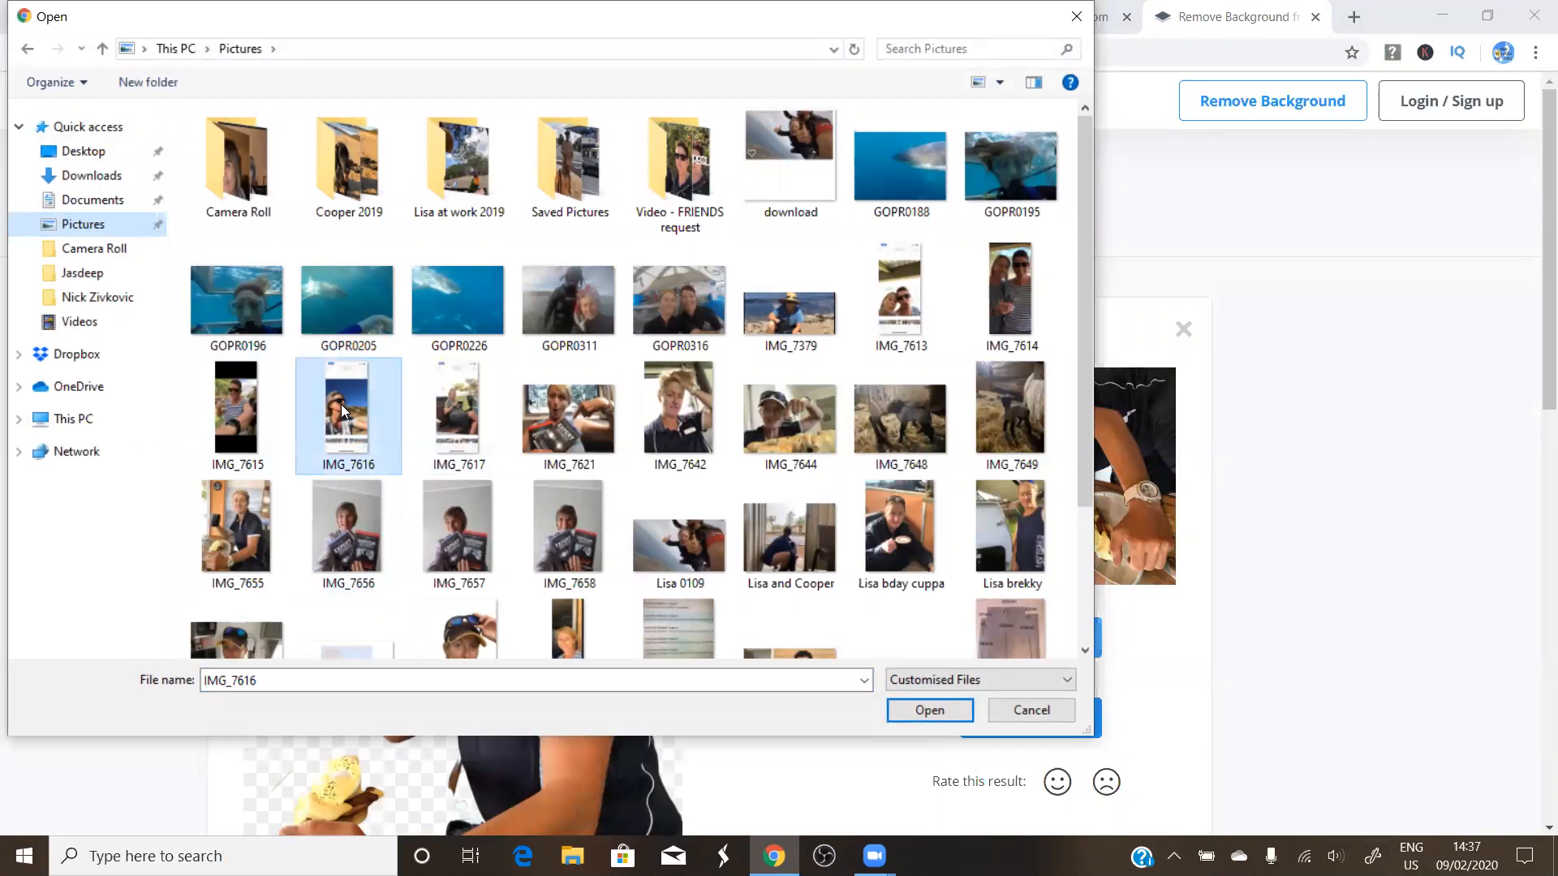
# Upload IMG_7616 to remove.bg and open the resulting cut-out in the editor
pyautogui.click(931, 711)
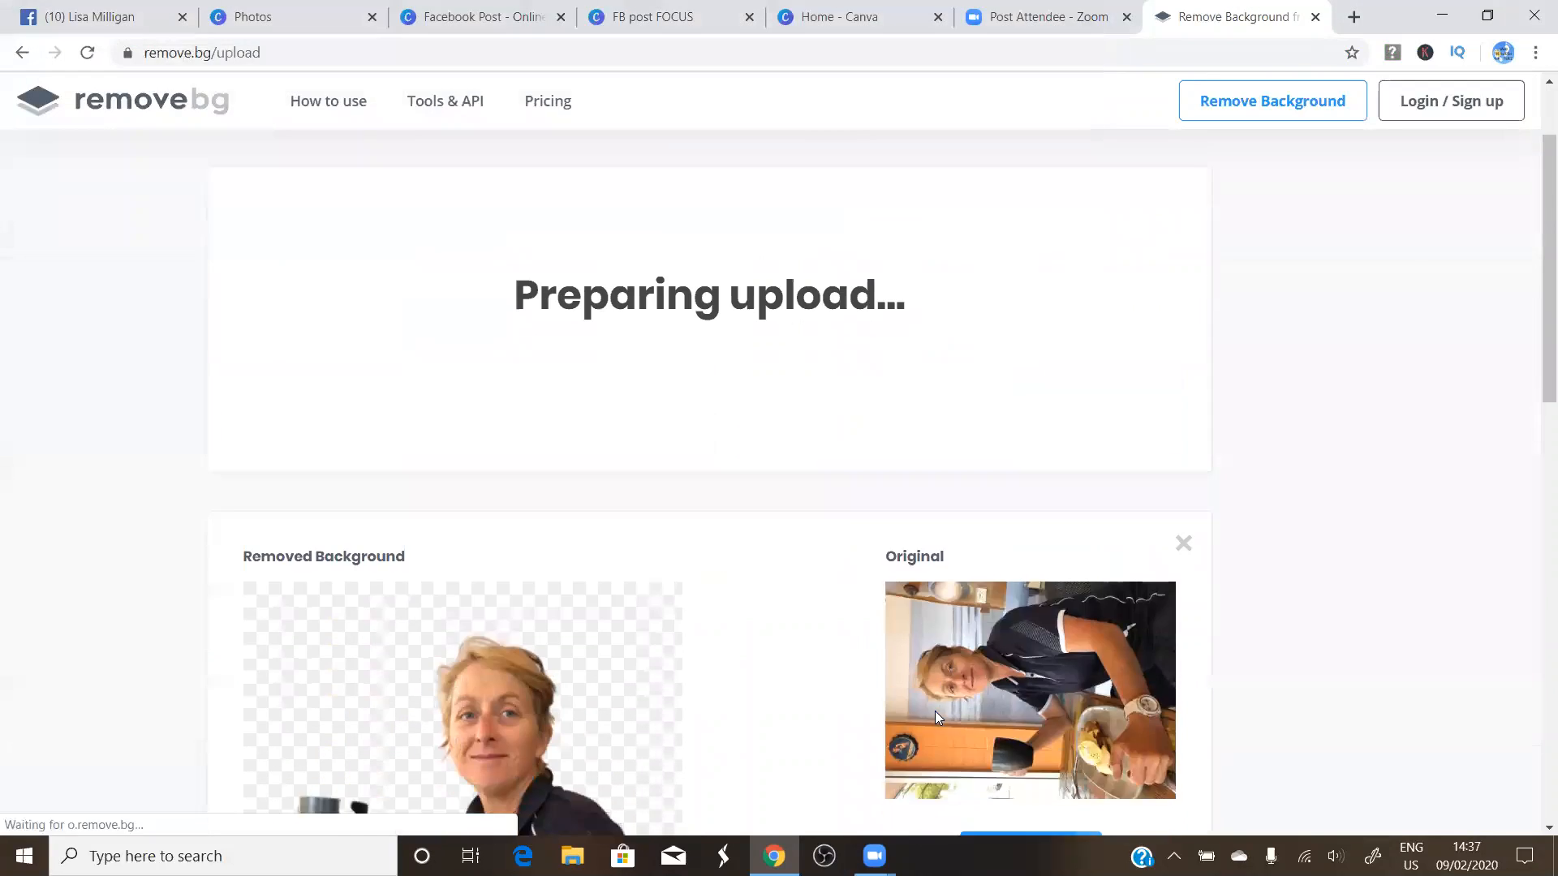
pyautogui.scroll(1, 719, 665)
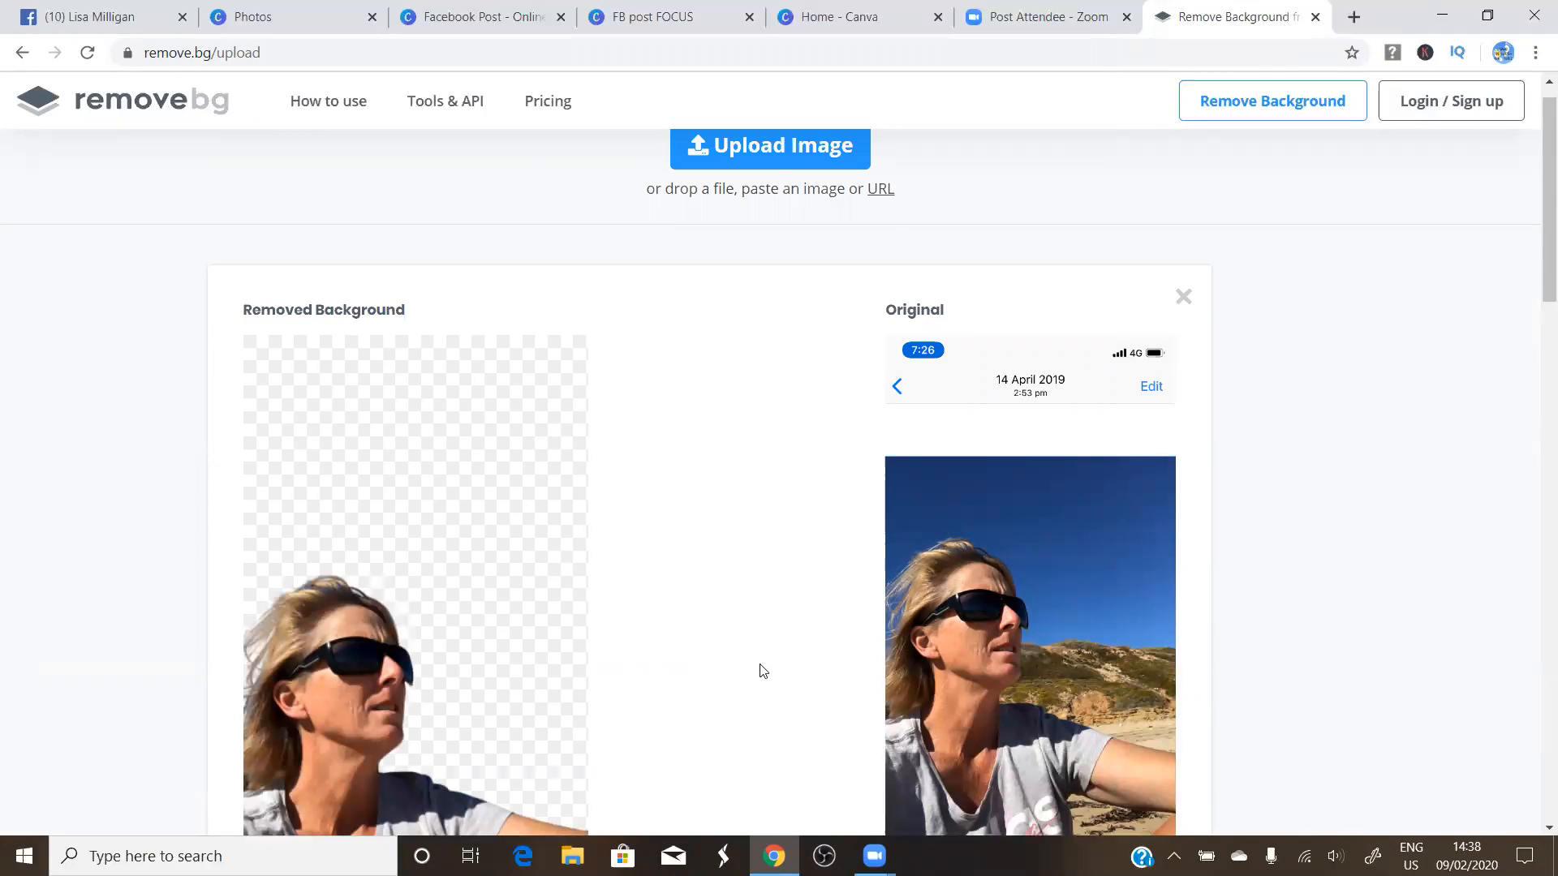
pyautogui.scroll(-3, 1030, 685)
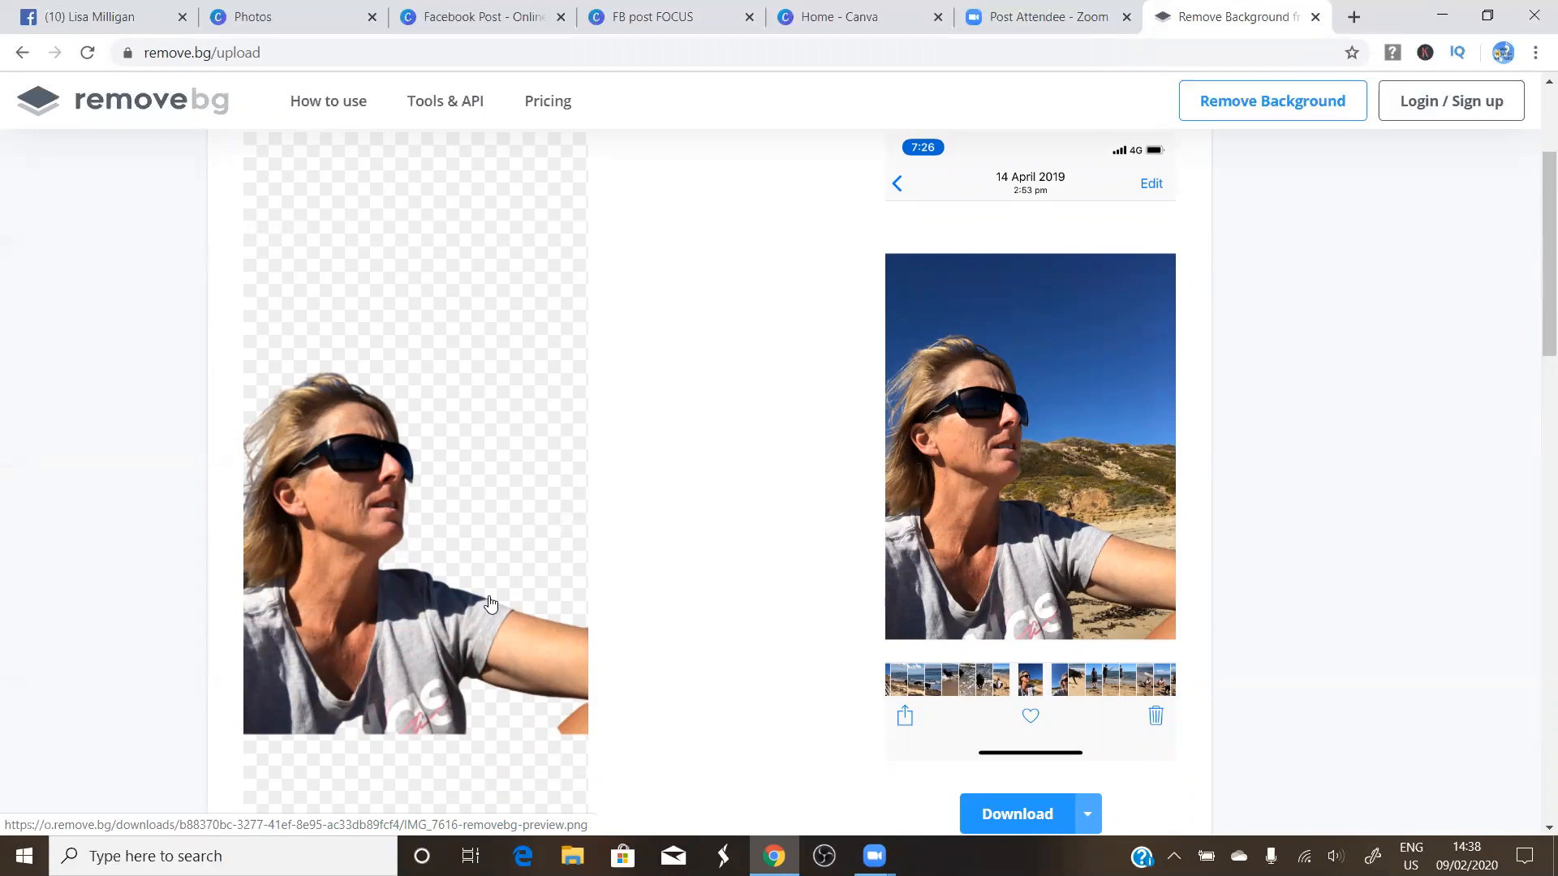
pyautogui.scroll(-1, 491, 605)
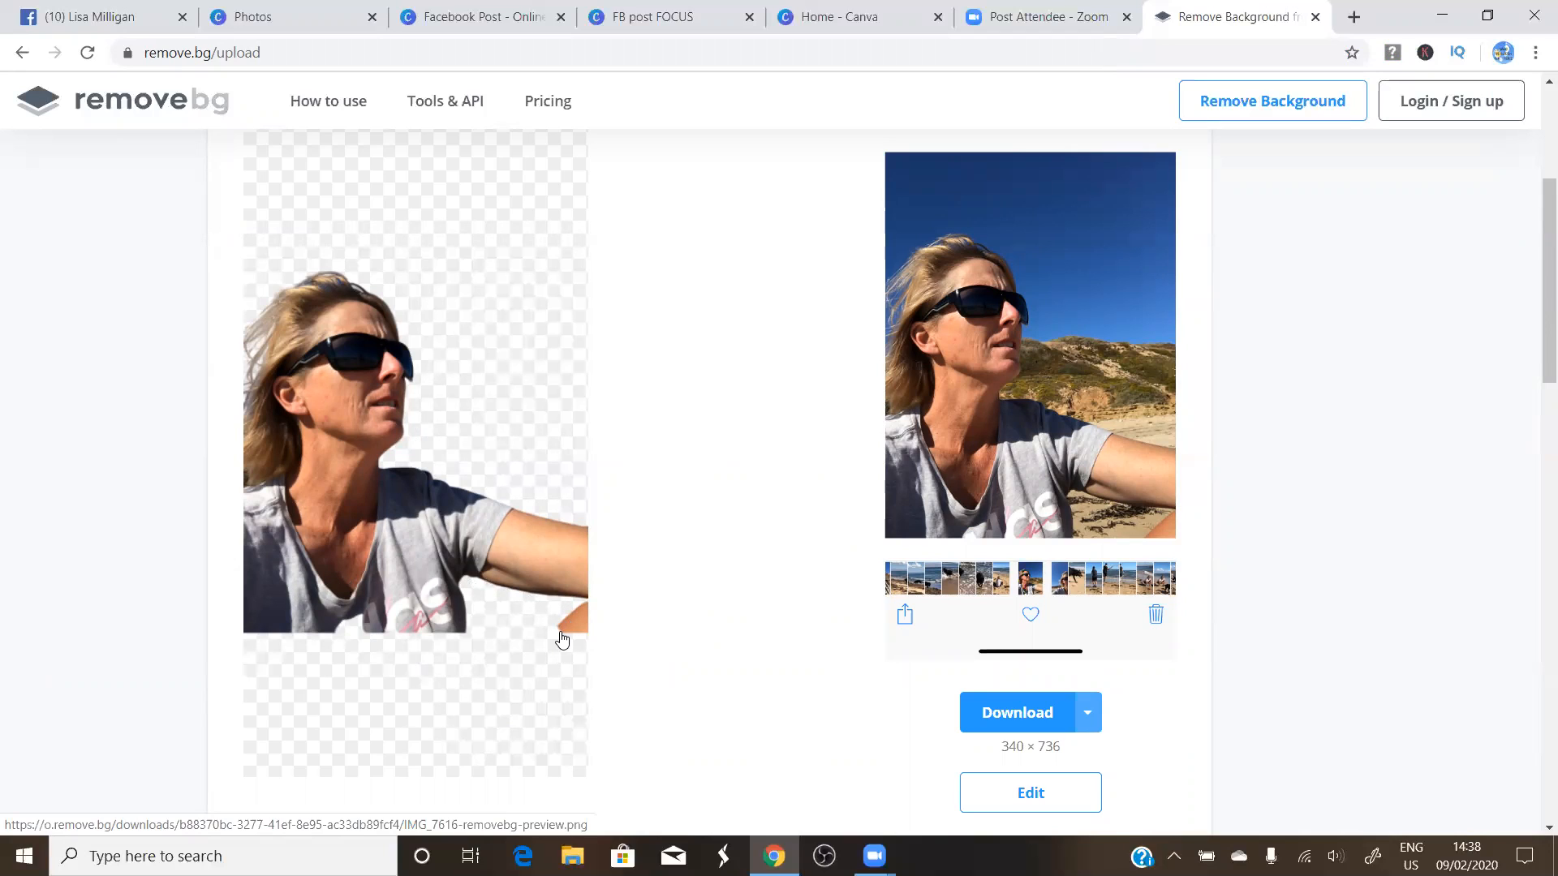
pyautogui.click(1010, 793)
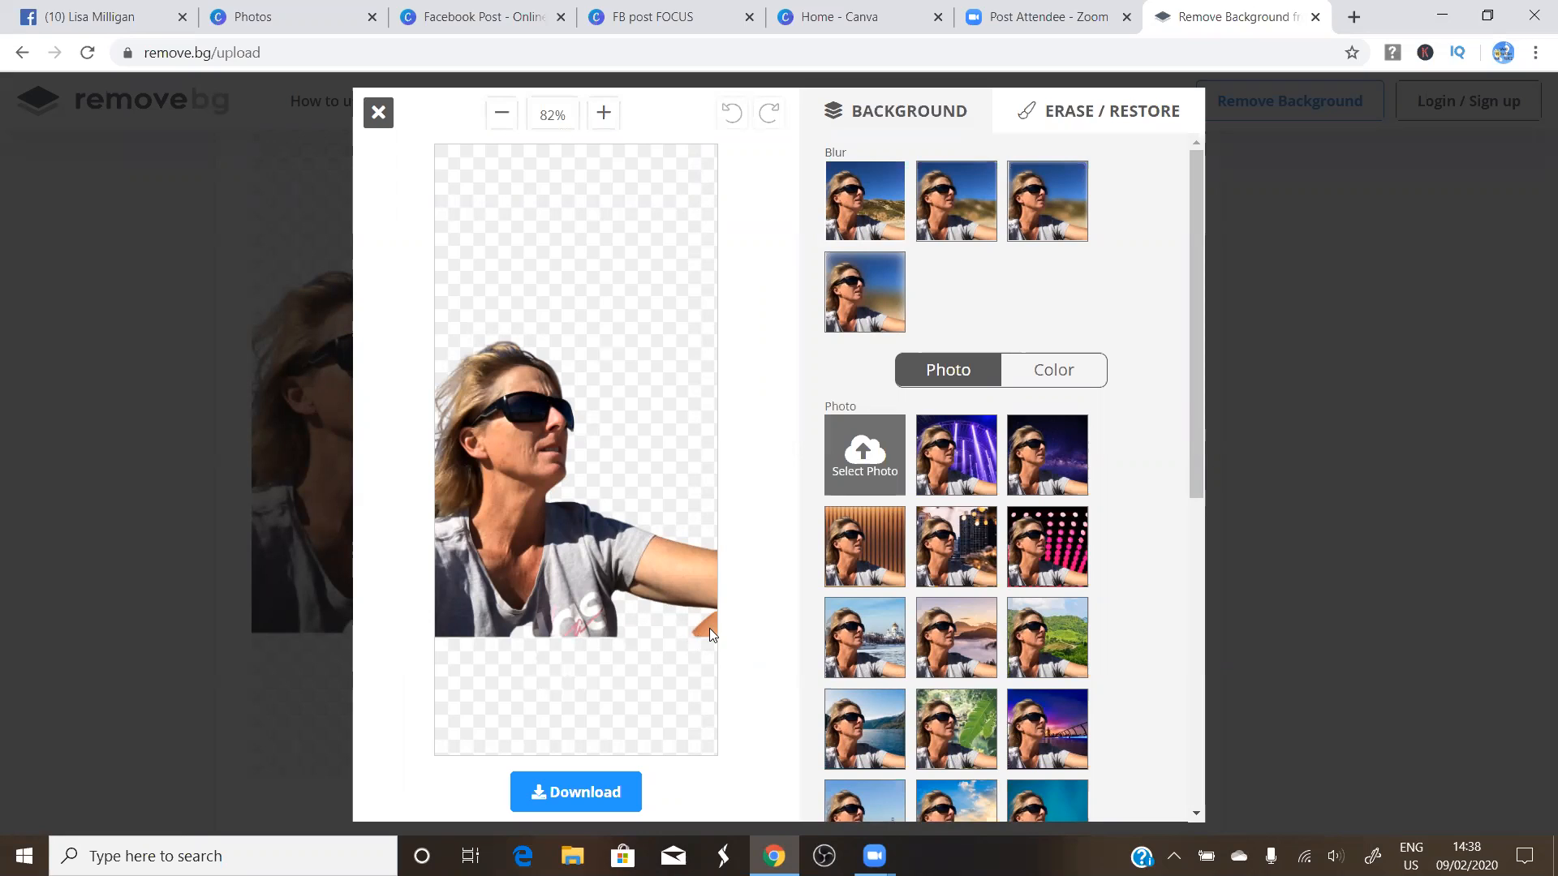
# Enlarge the eraser brush and erase the orange fragment at the cut-out's right edge
pyautogui.click(1075, 118)
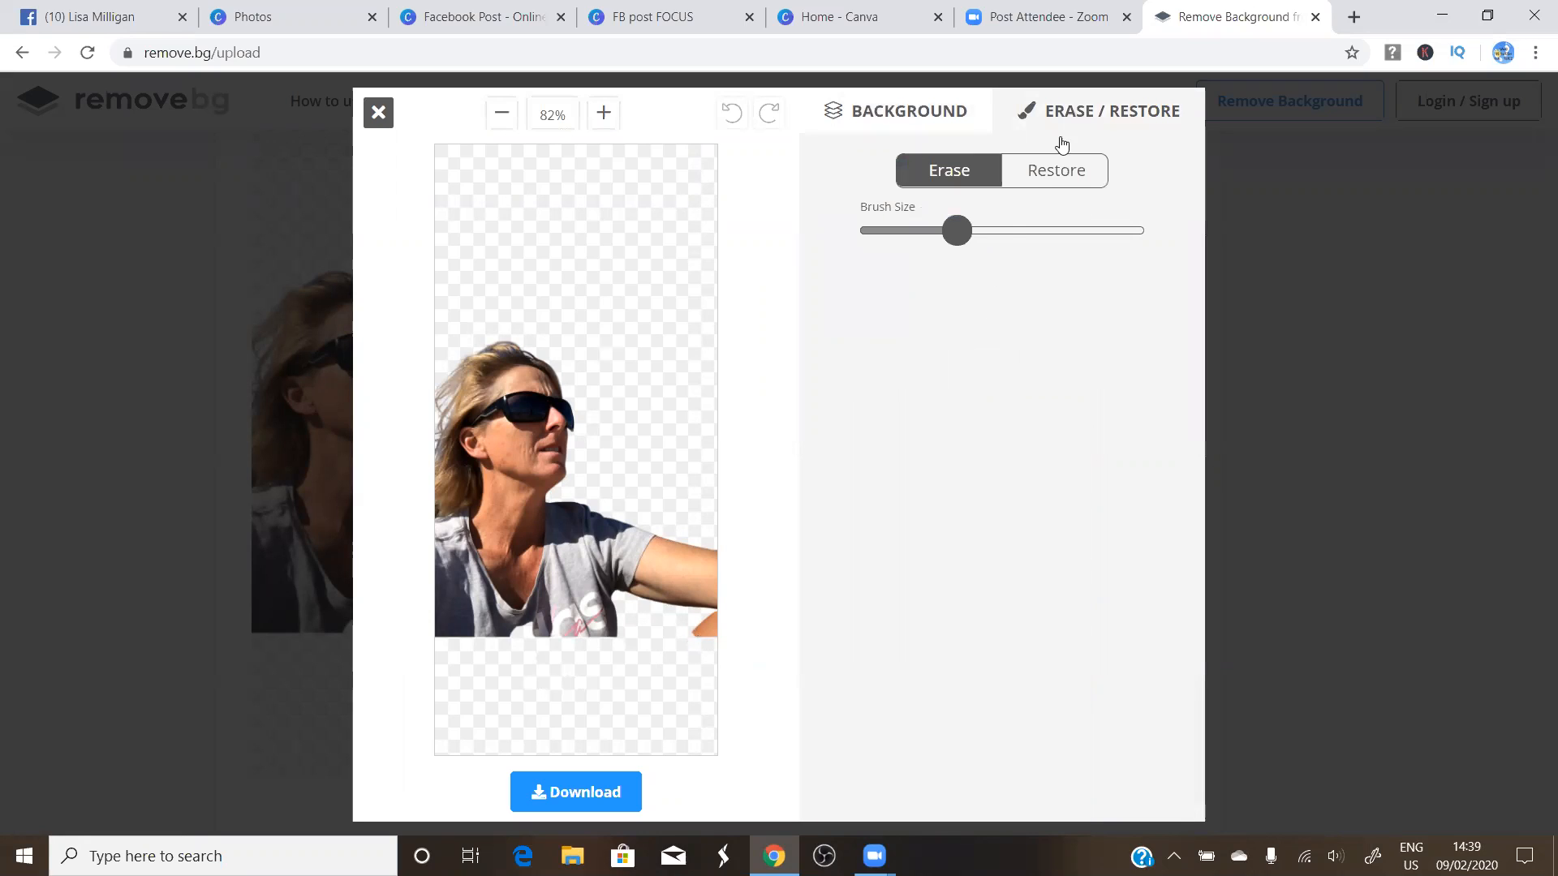
pyautogui.moveTo(964, 234); pyautogui.dragTo(1092, 254)
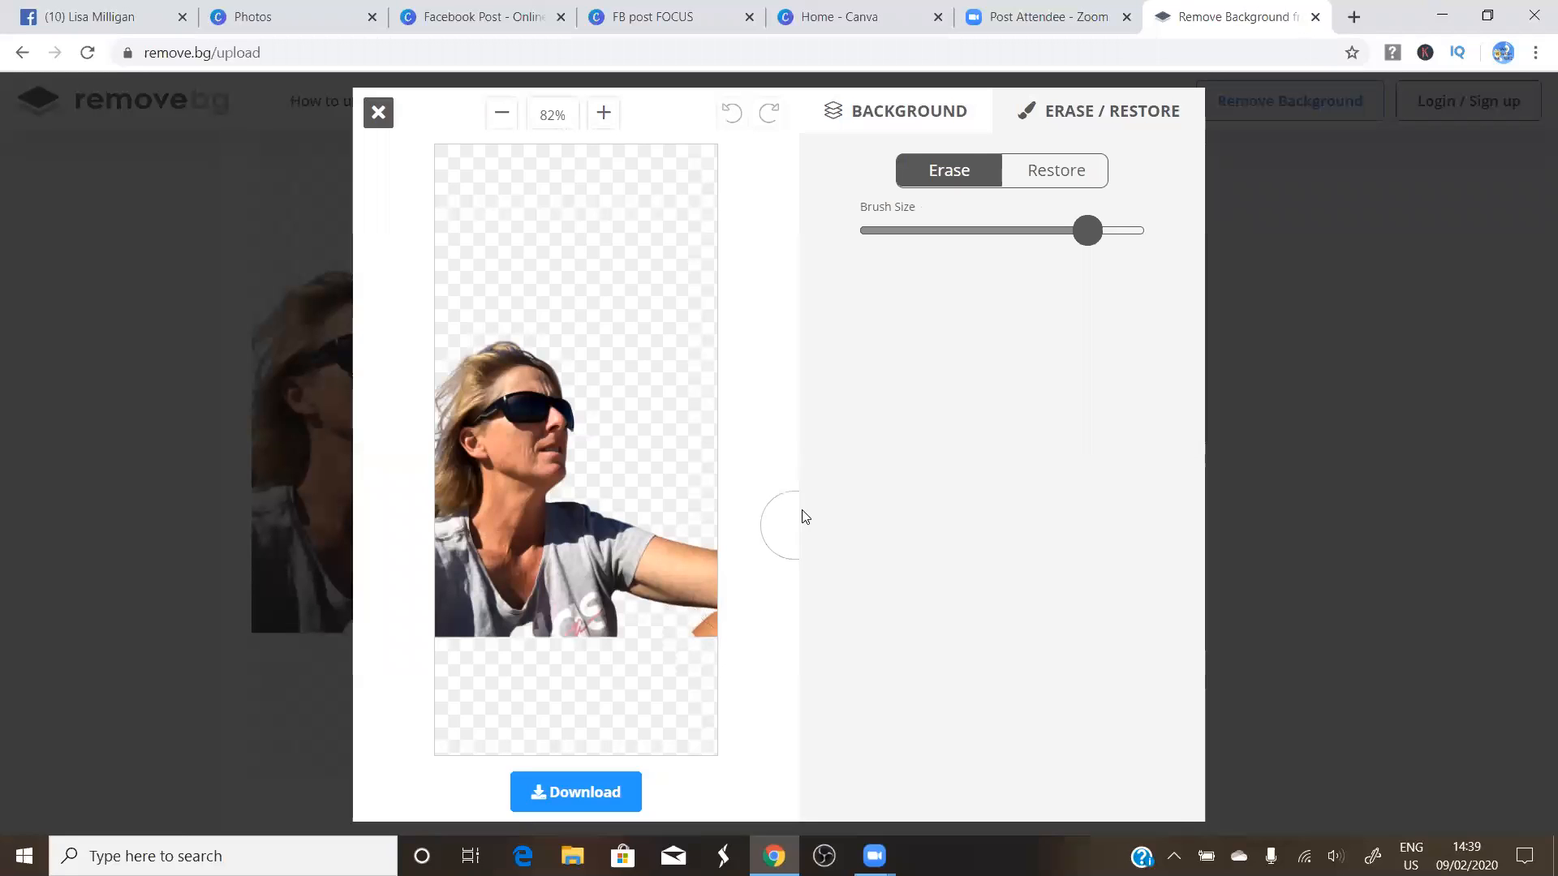
pyautogui.moveTo(1088, 234)
pyautogui.mouseDown()
pyautogui.moveTo(1133, 239)
pyautogui.moveTo(873, 255)
pyautogui.mouseUp()
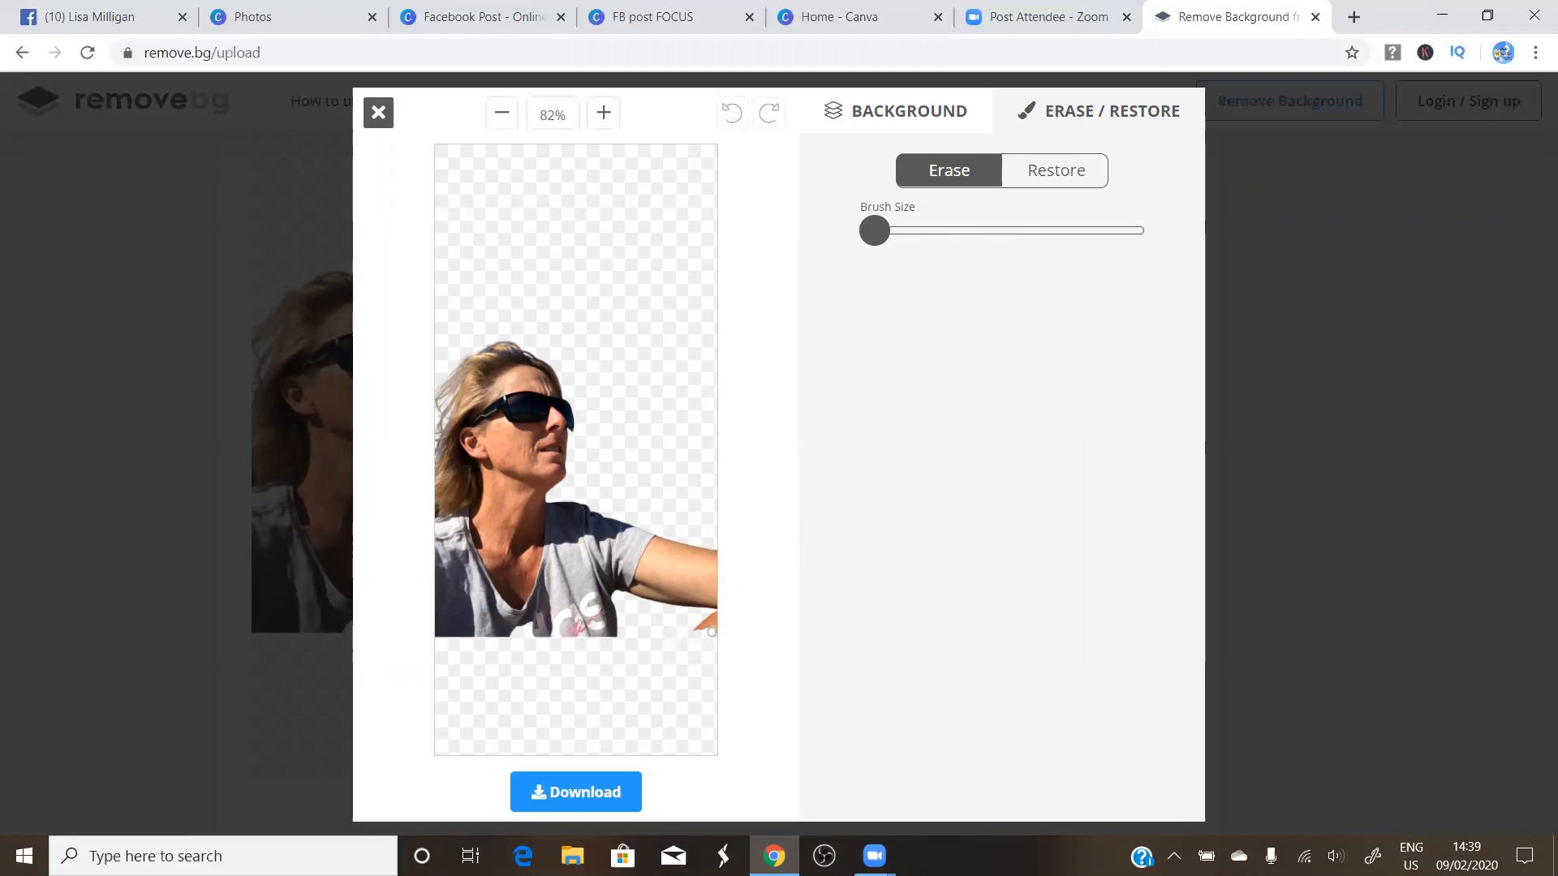
pyautogui.moveTo(710, 621); pyautogui.dragTo(712, 627)
pyautogui.click(1072, 172)
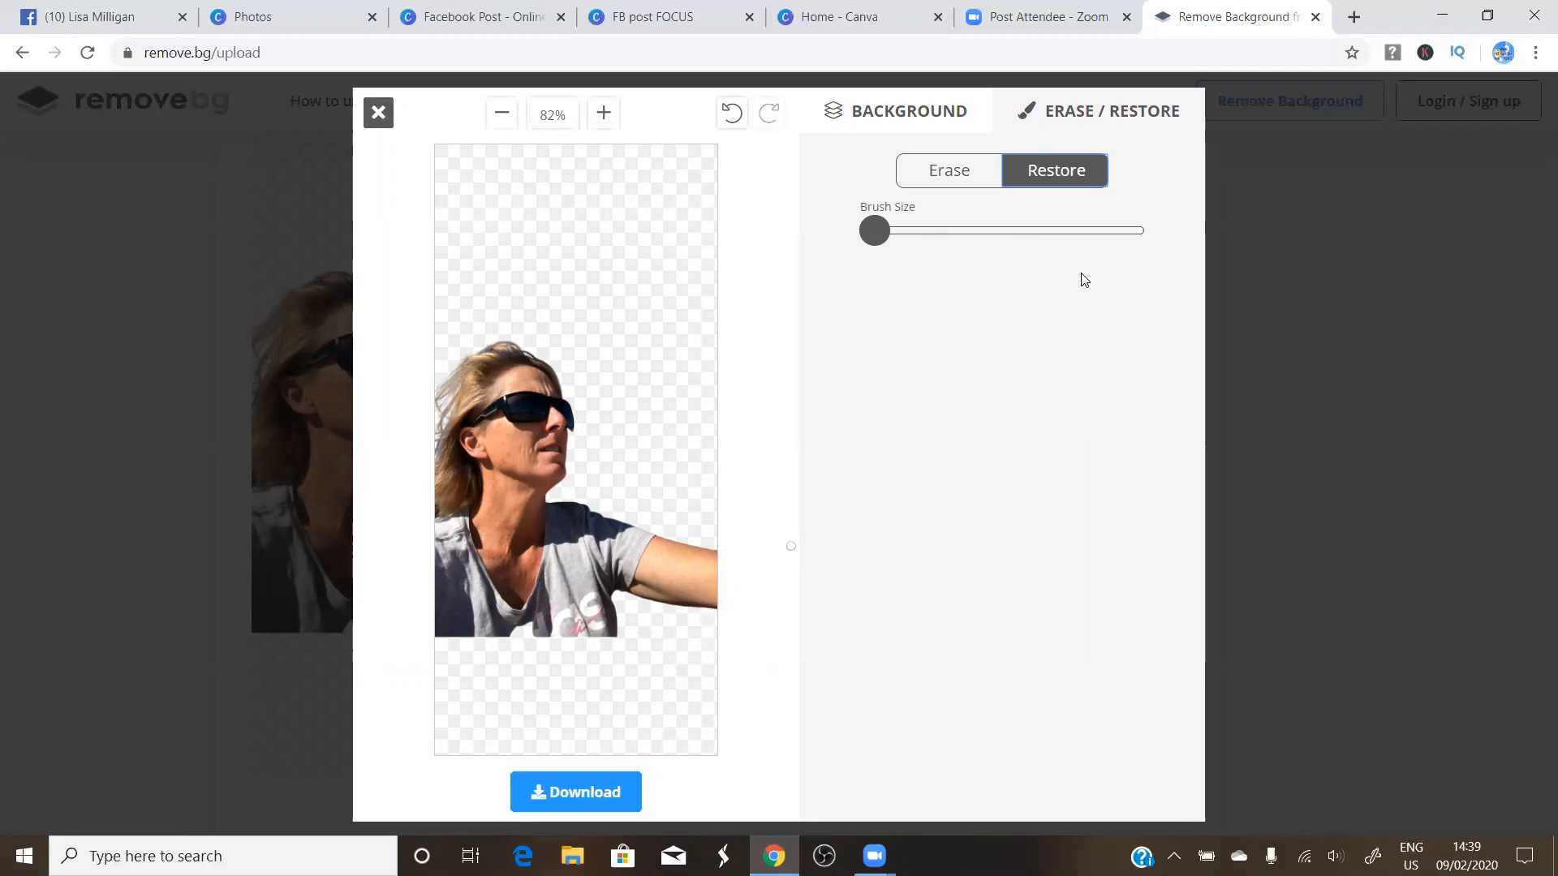
# Download the cleaned cut-out image and return to the Canva post
pyautogui.click(571, 795)
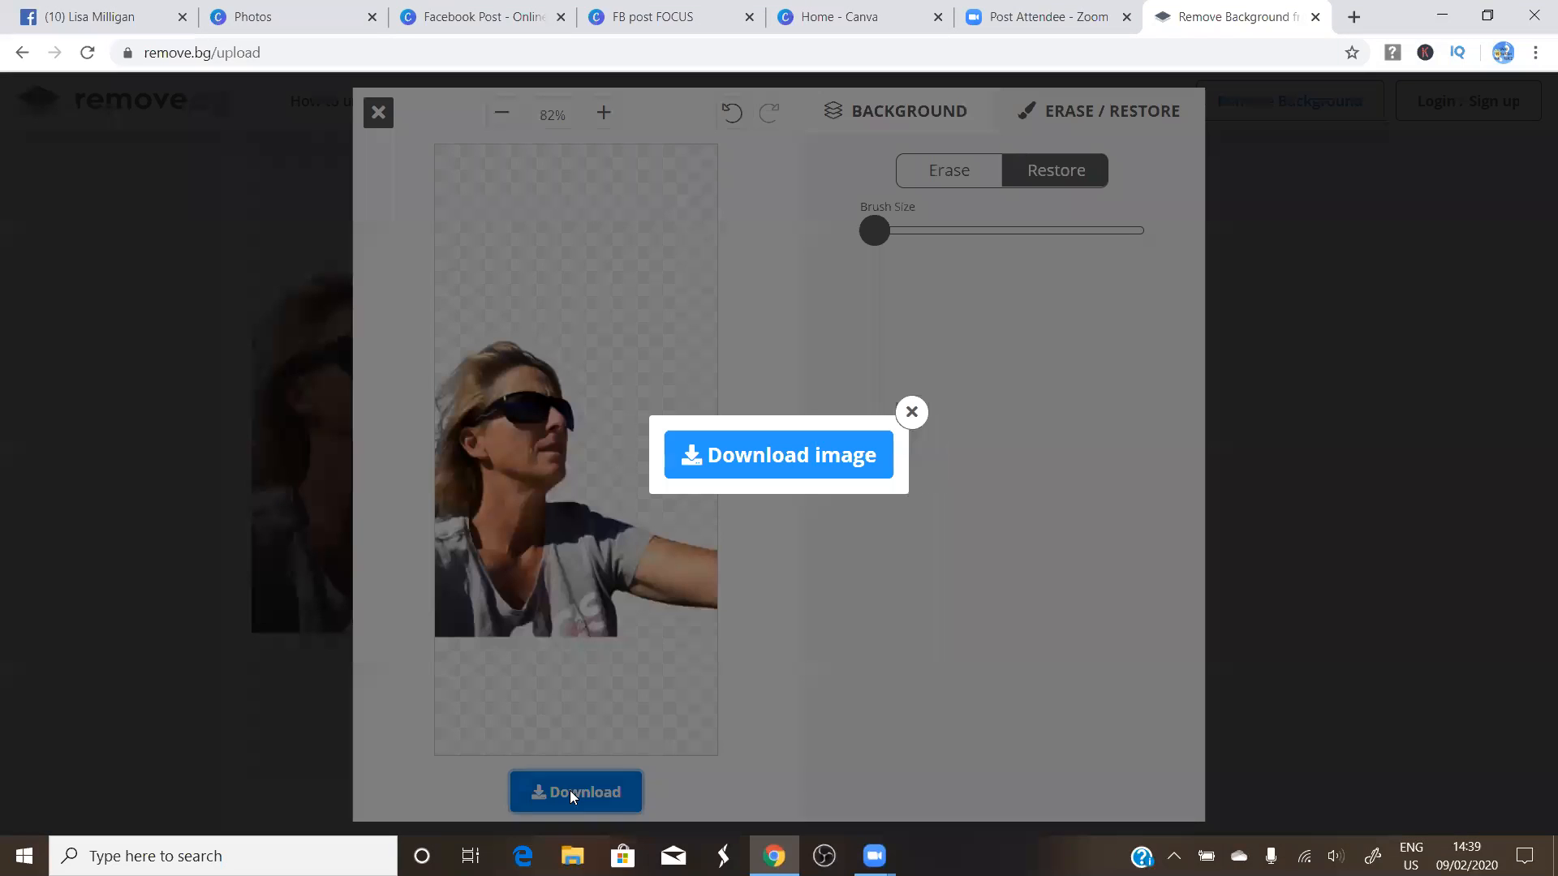
pyautogui.click(804, 451)
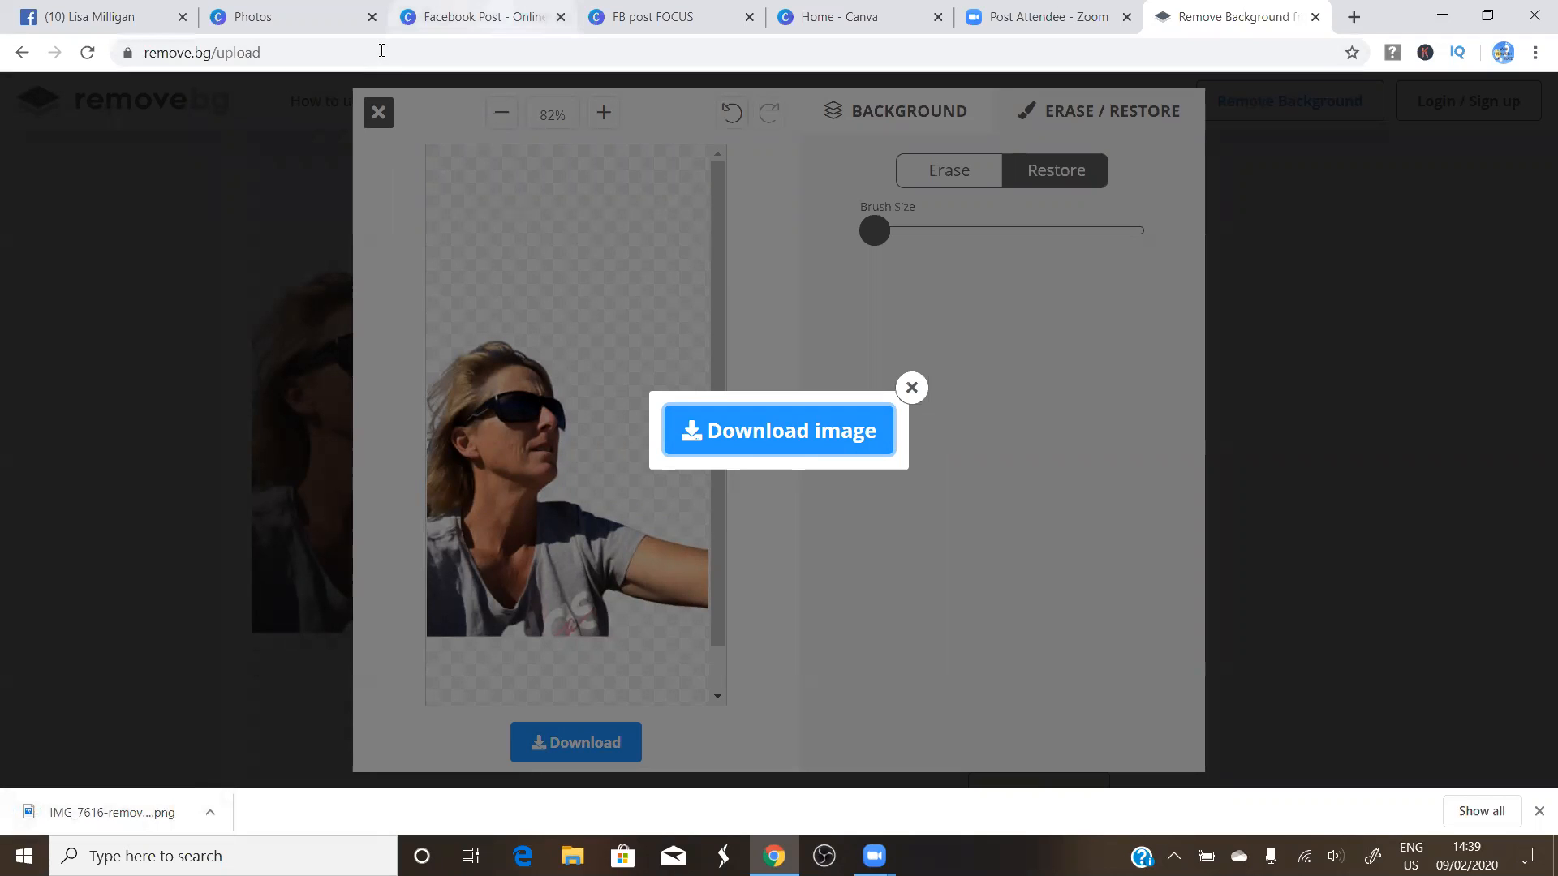
pyautogui.click(452, 17)
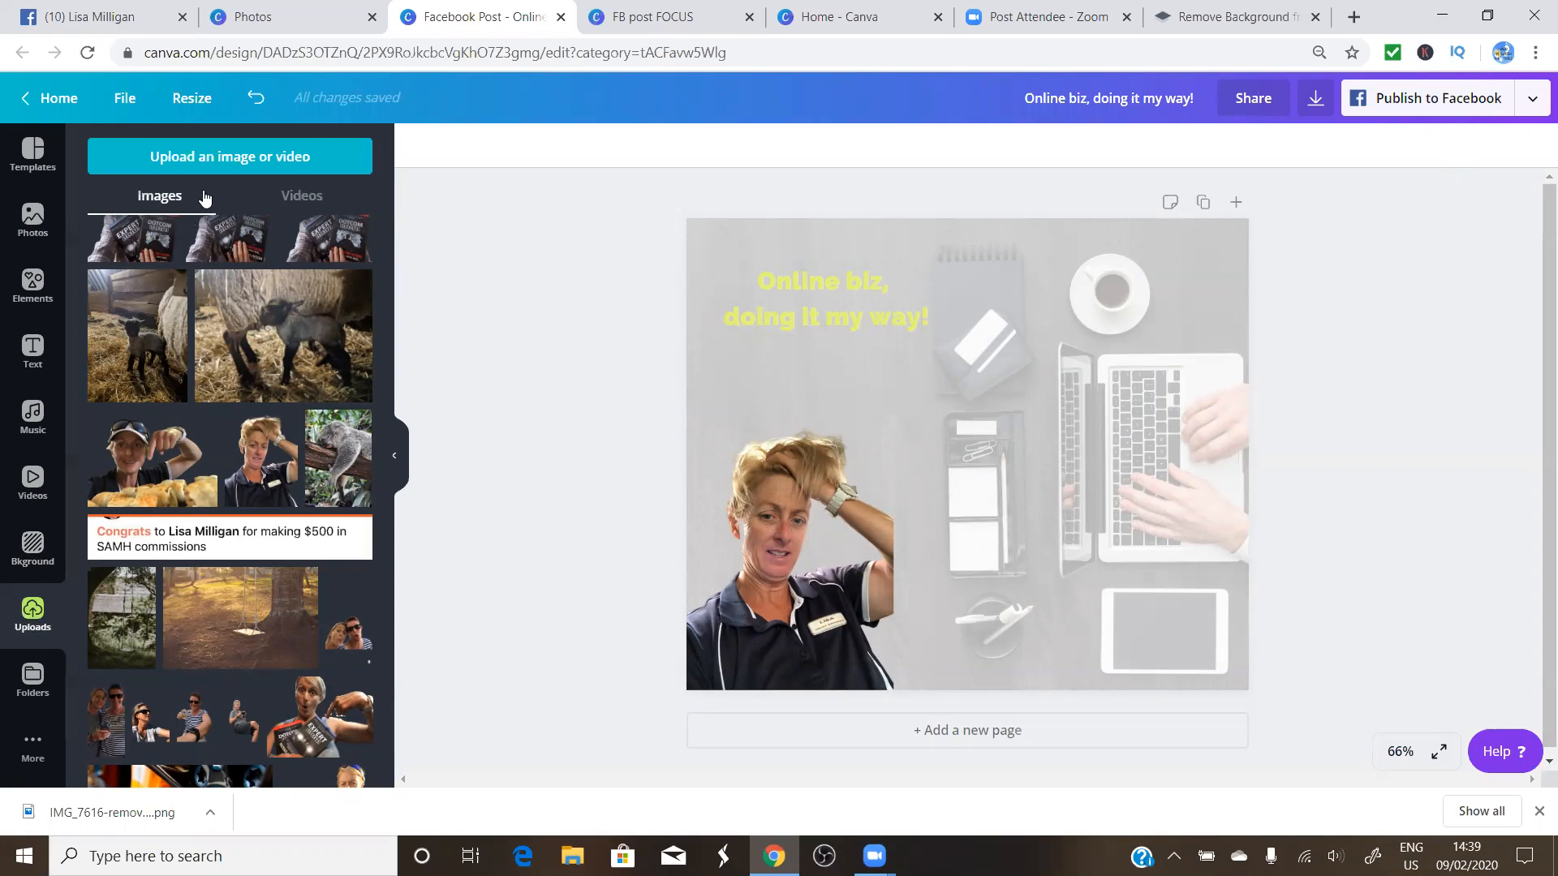
# Upload IMG_7616-removebg-preview (1) from the Downloads folder into Canva
pyautogui.click(192, 151)
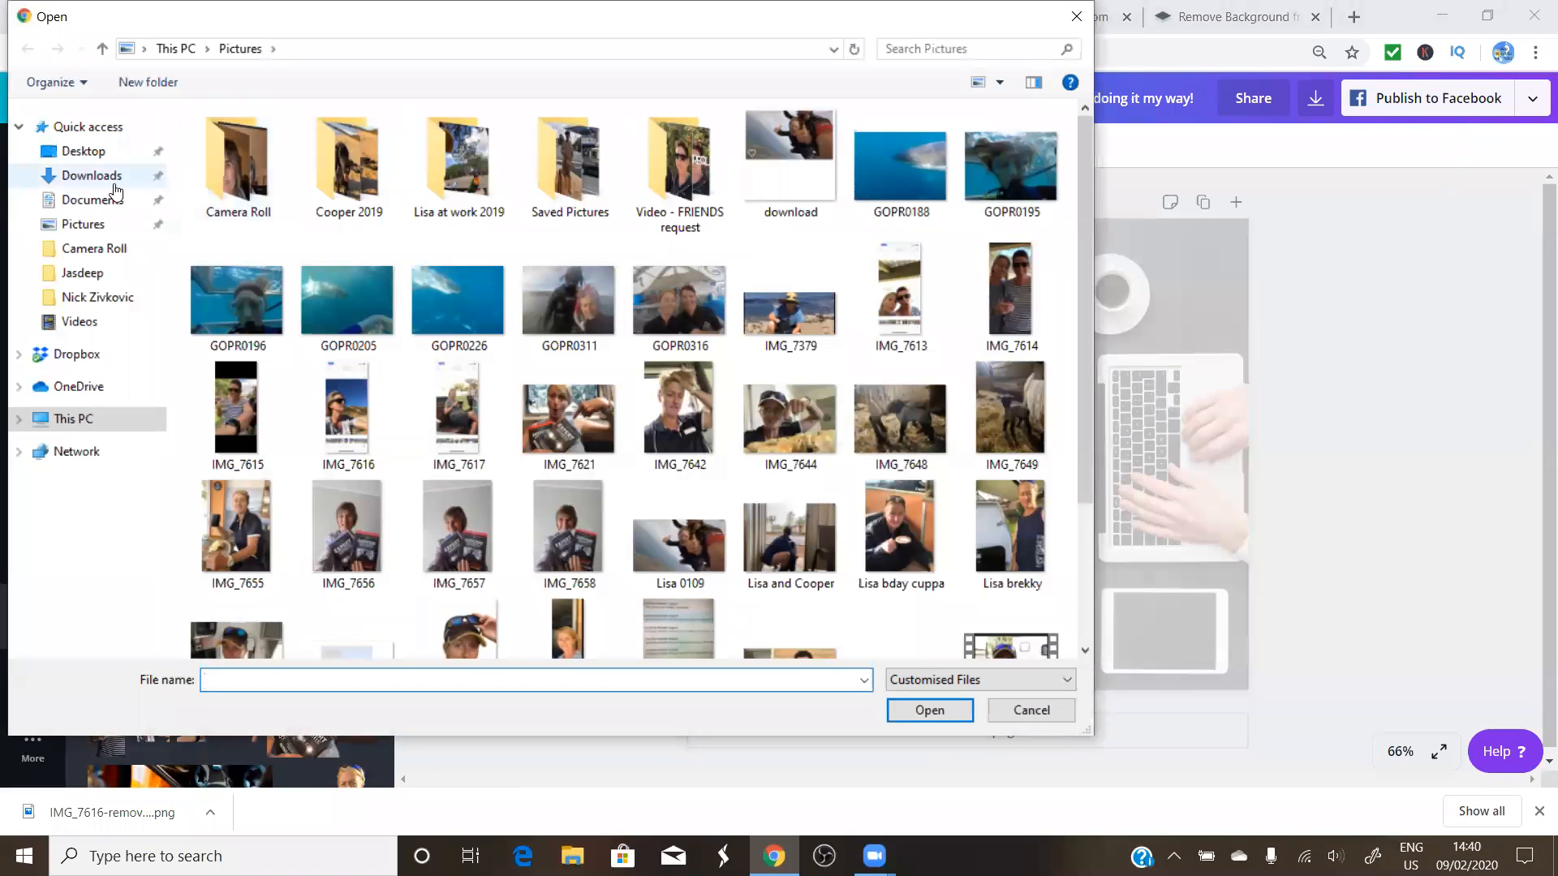
pyautogui.click(114, 181)
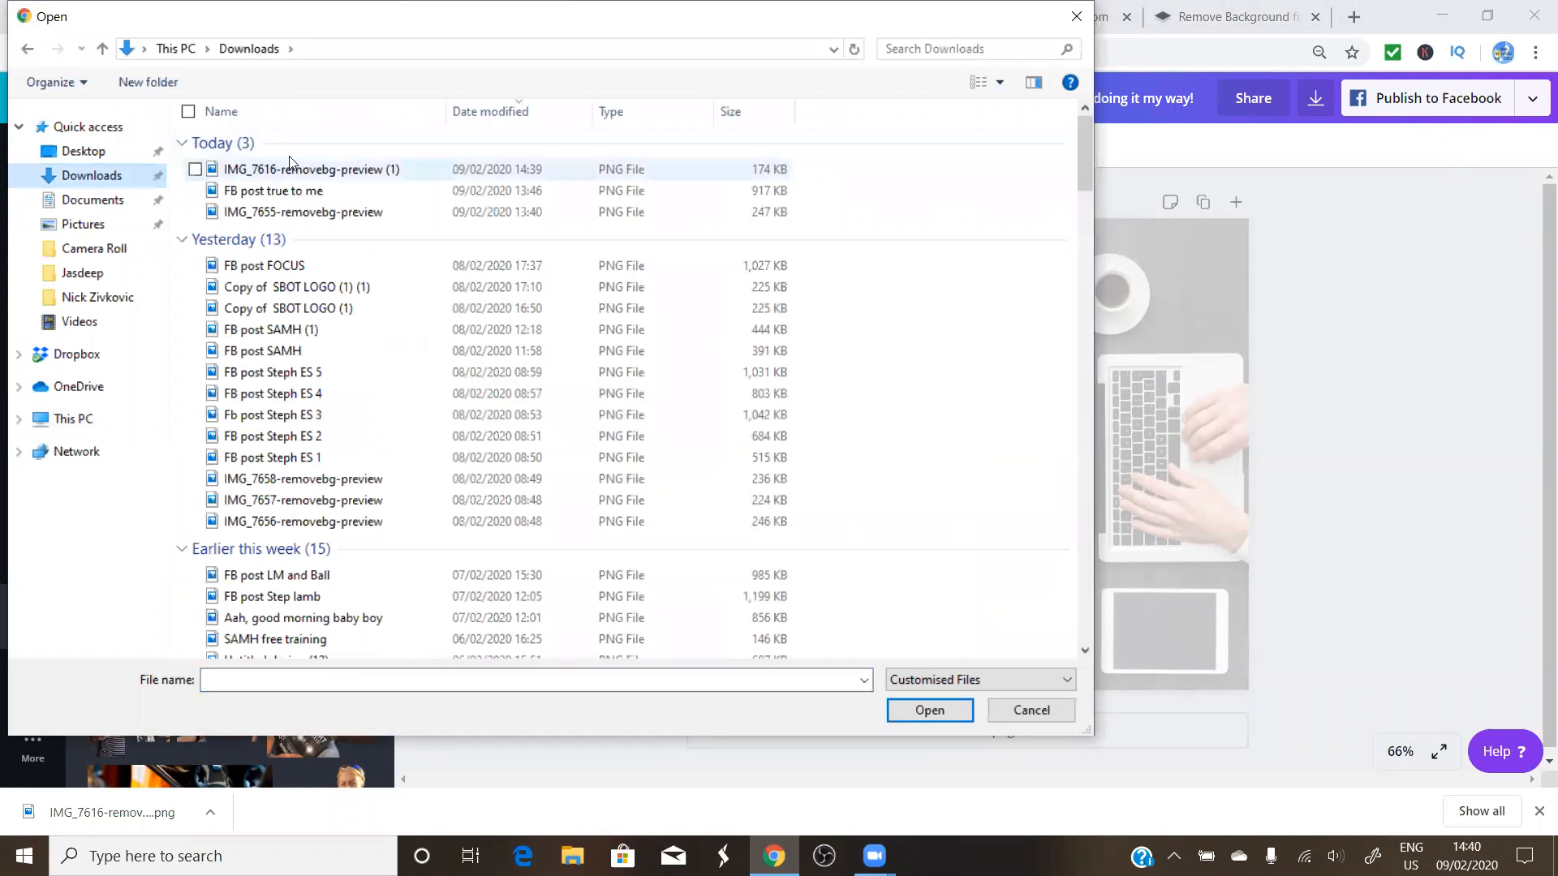
pyautogui.click(236, 169)
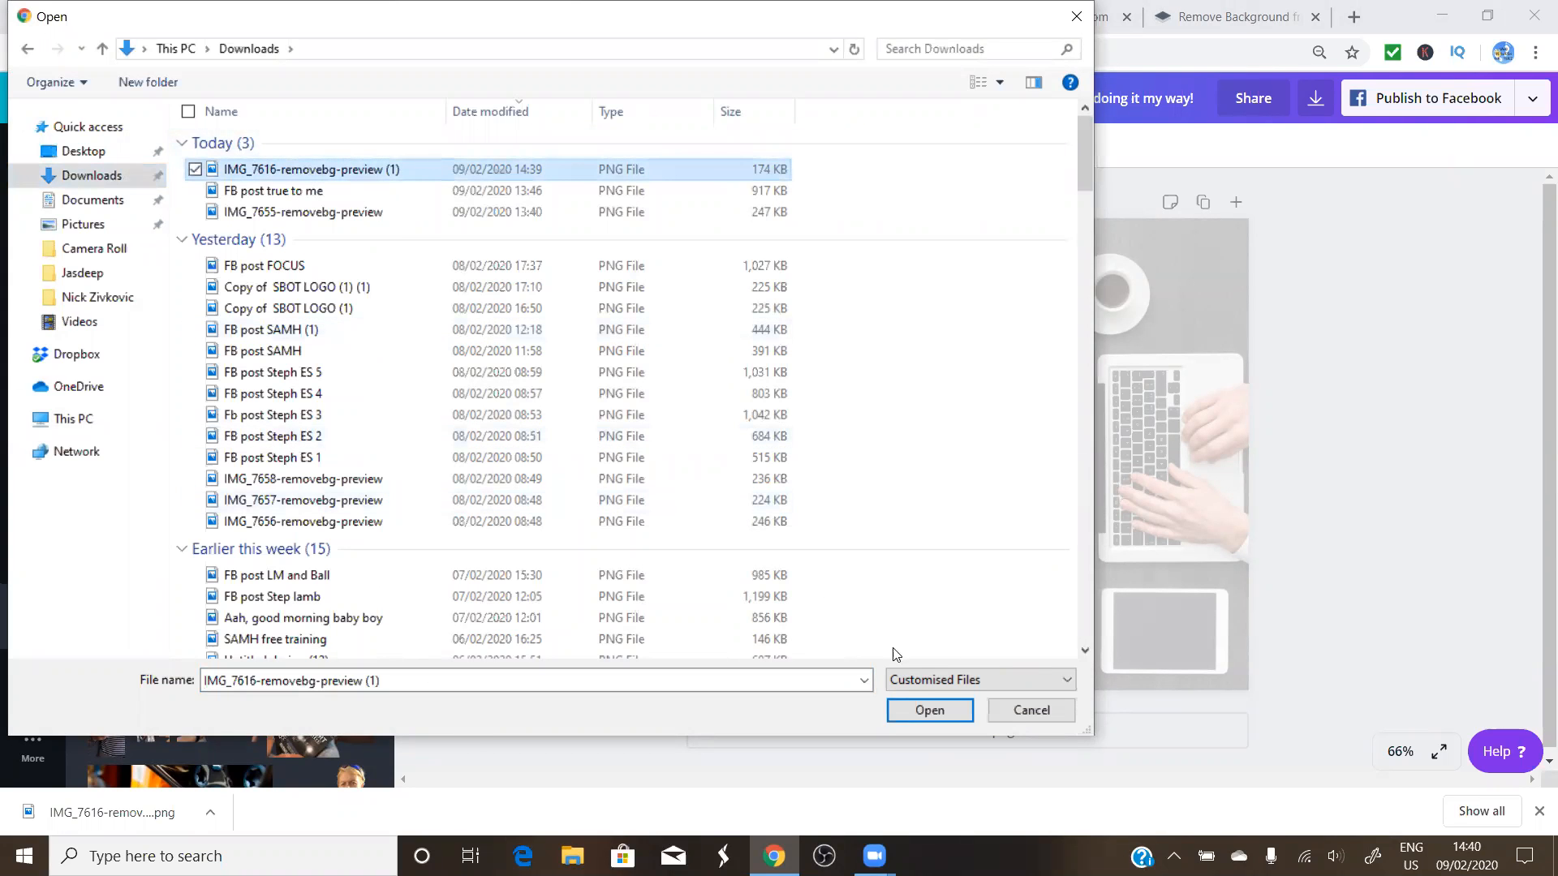
pyautogui.click(925, 710)
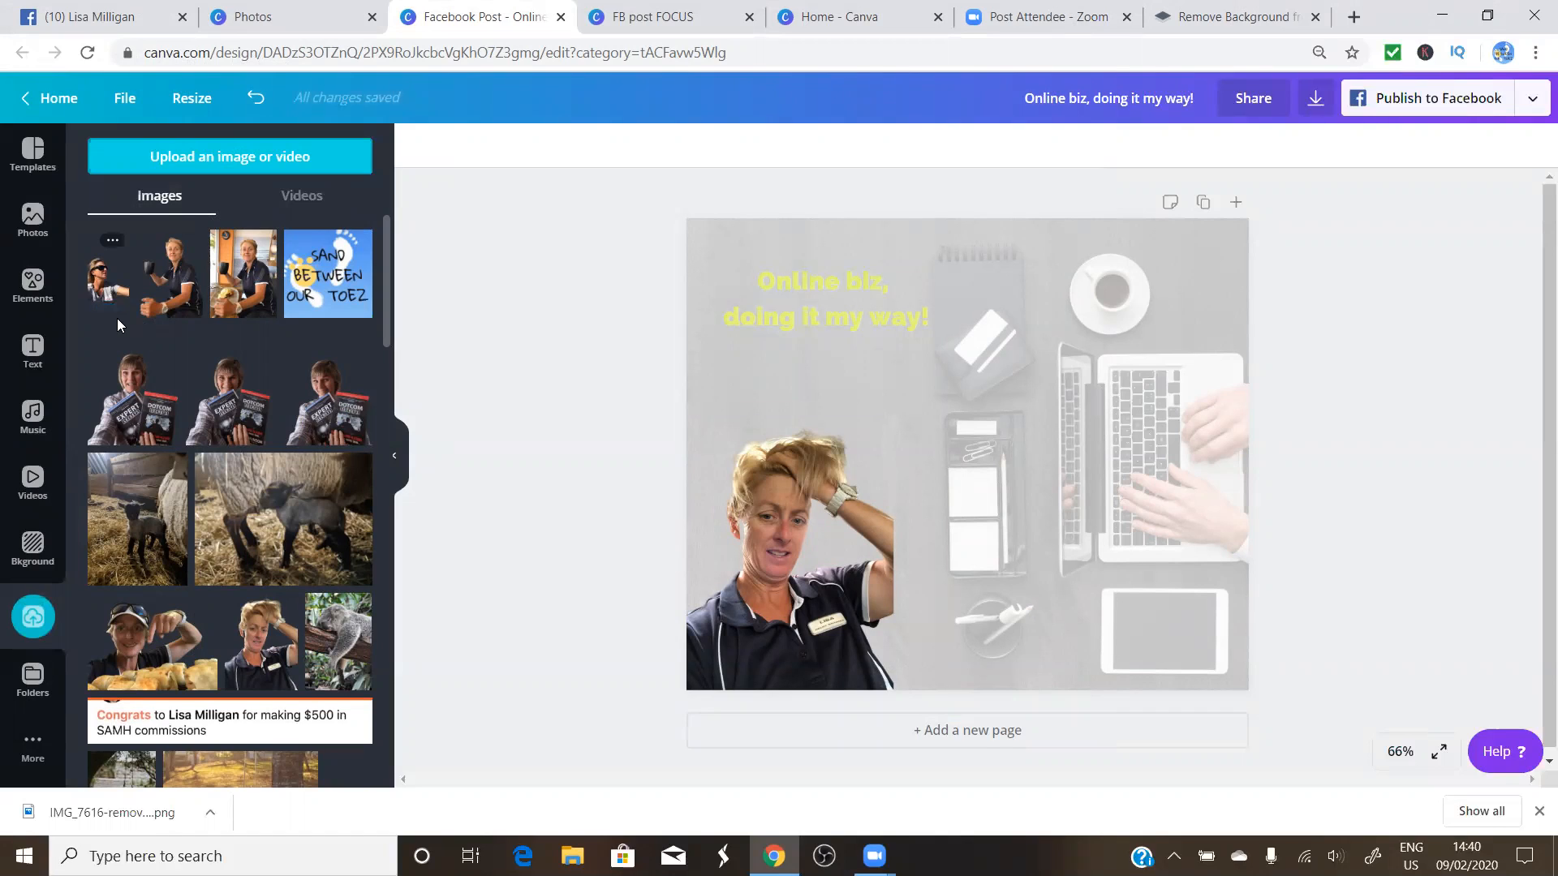
# Add the sunglasses photo, delete the raised-hair woman photo, then enlarge and crop the sunglasses photo
pyautogui.click(95, 284)
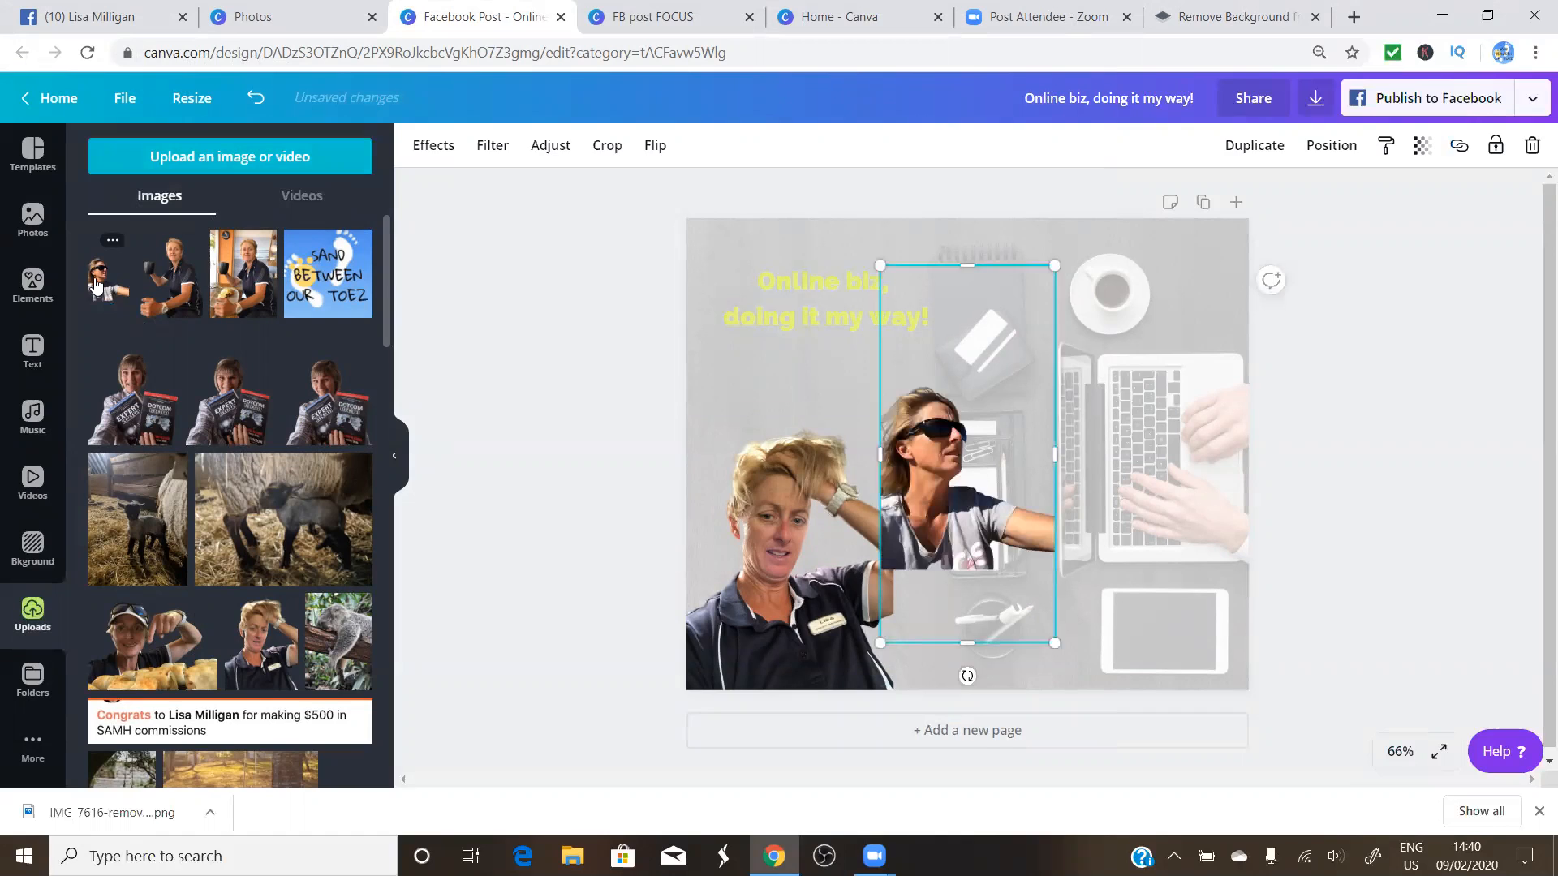
pyautogui.click(772, 536)
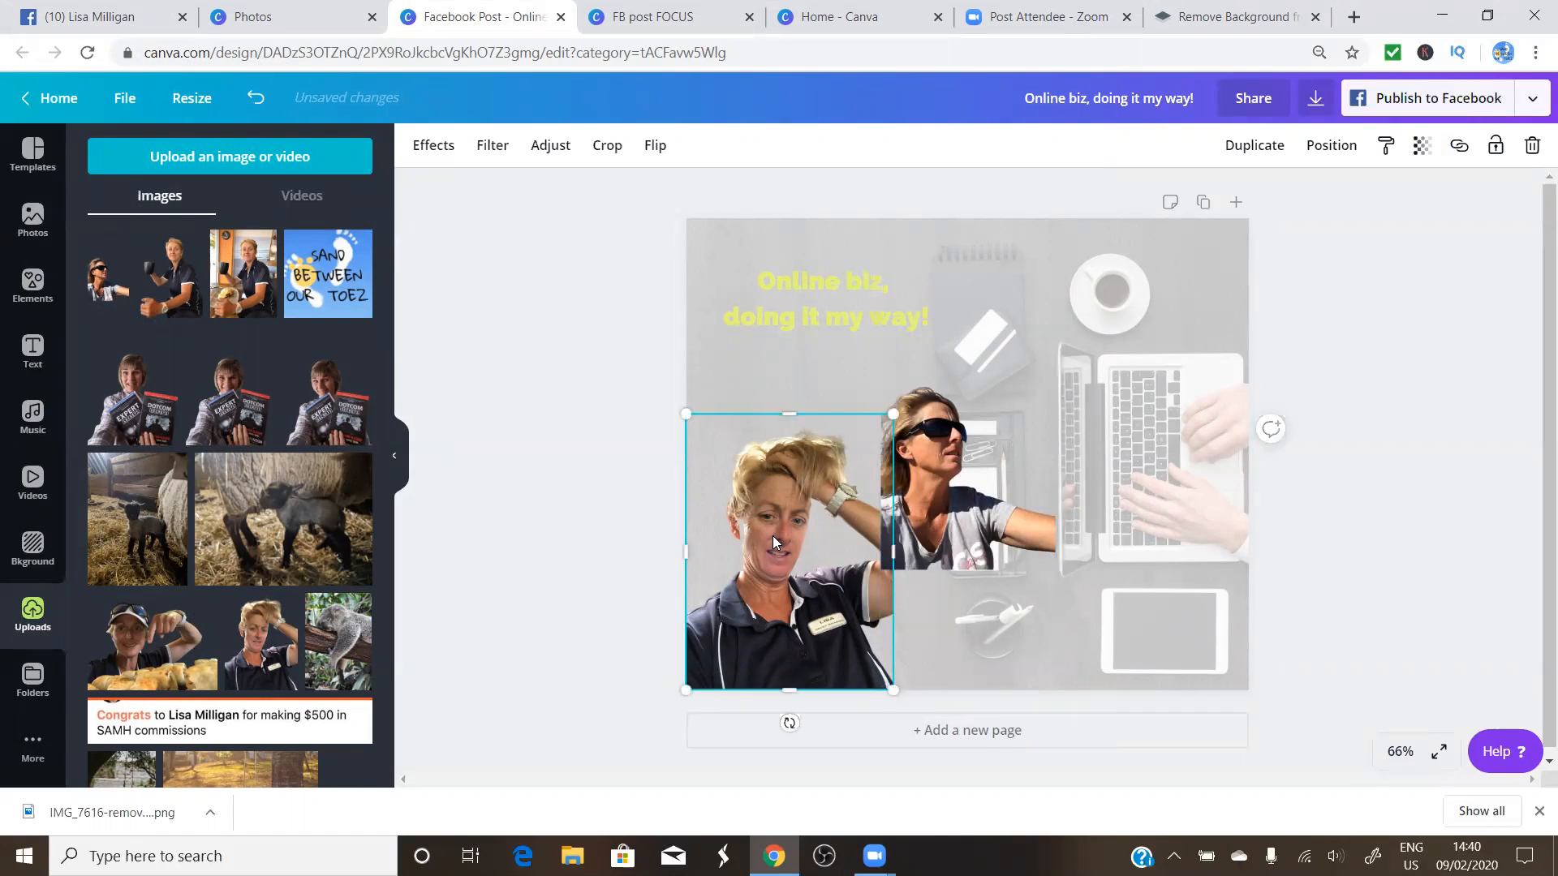
pyautogui.press('Delete')
pyautogui.moveTo(930, 471); pyautogui.dragTo(735, 577)
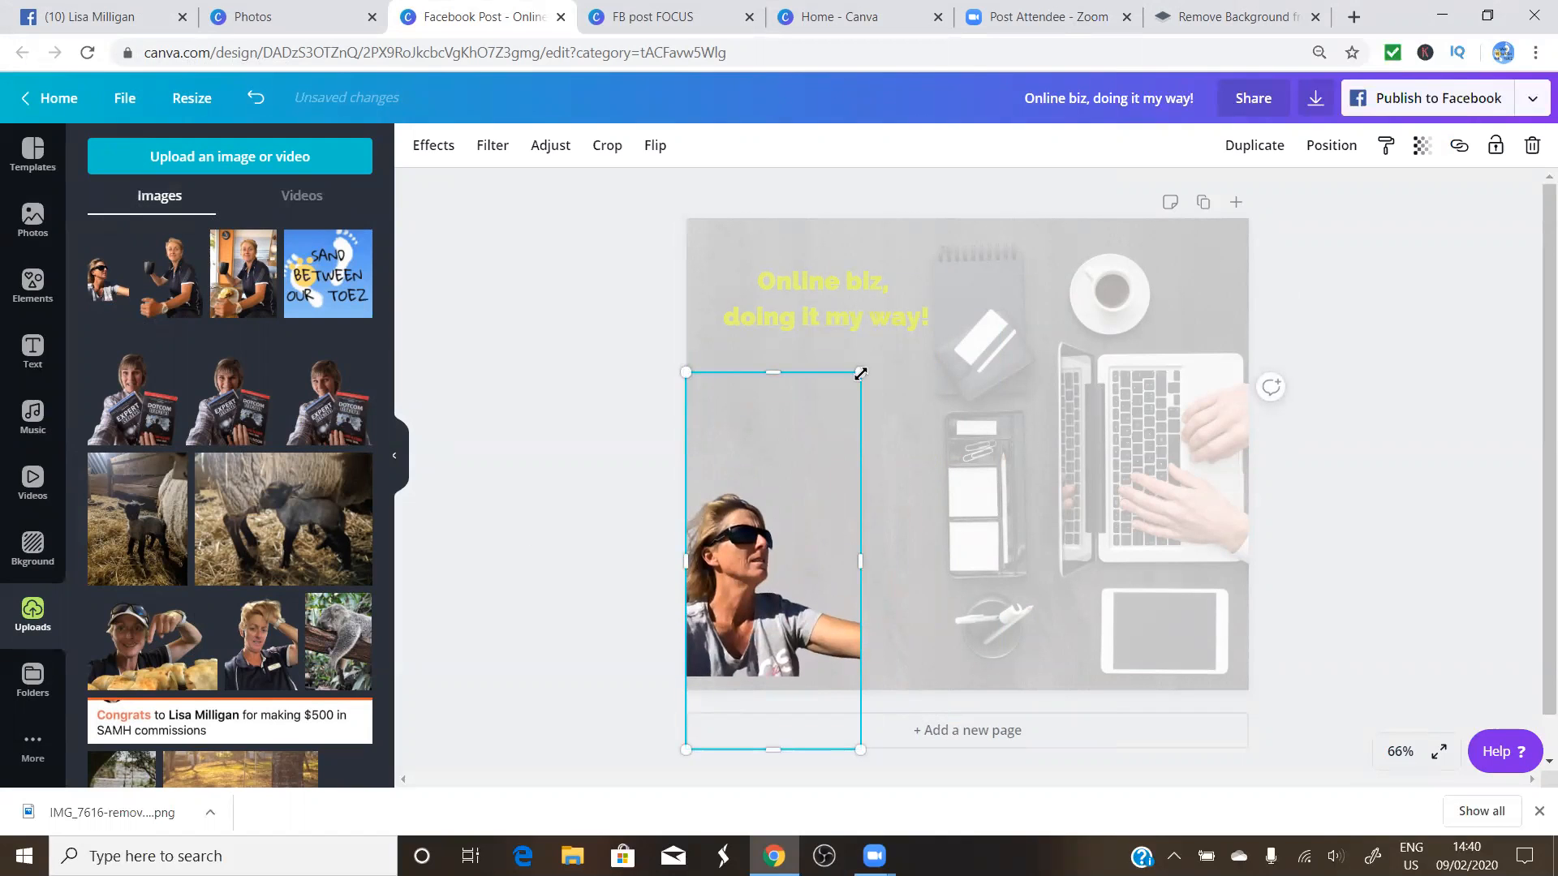
pyautogui.moveTo(862, 372); pyautogui.dragTo(1169, 174)
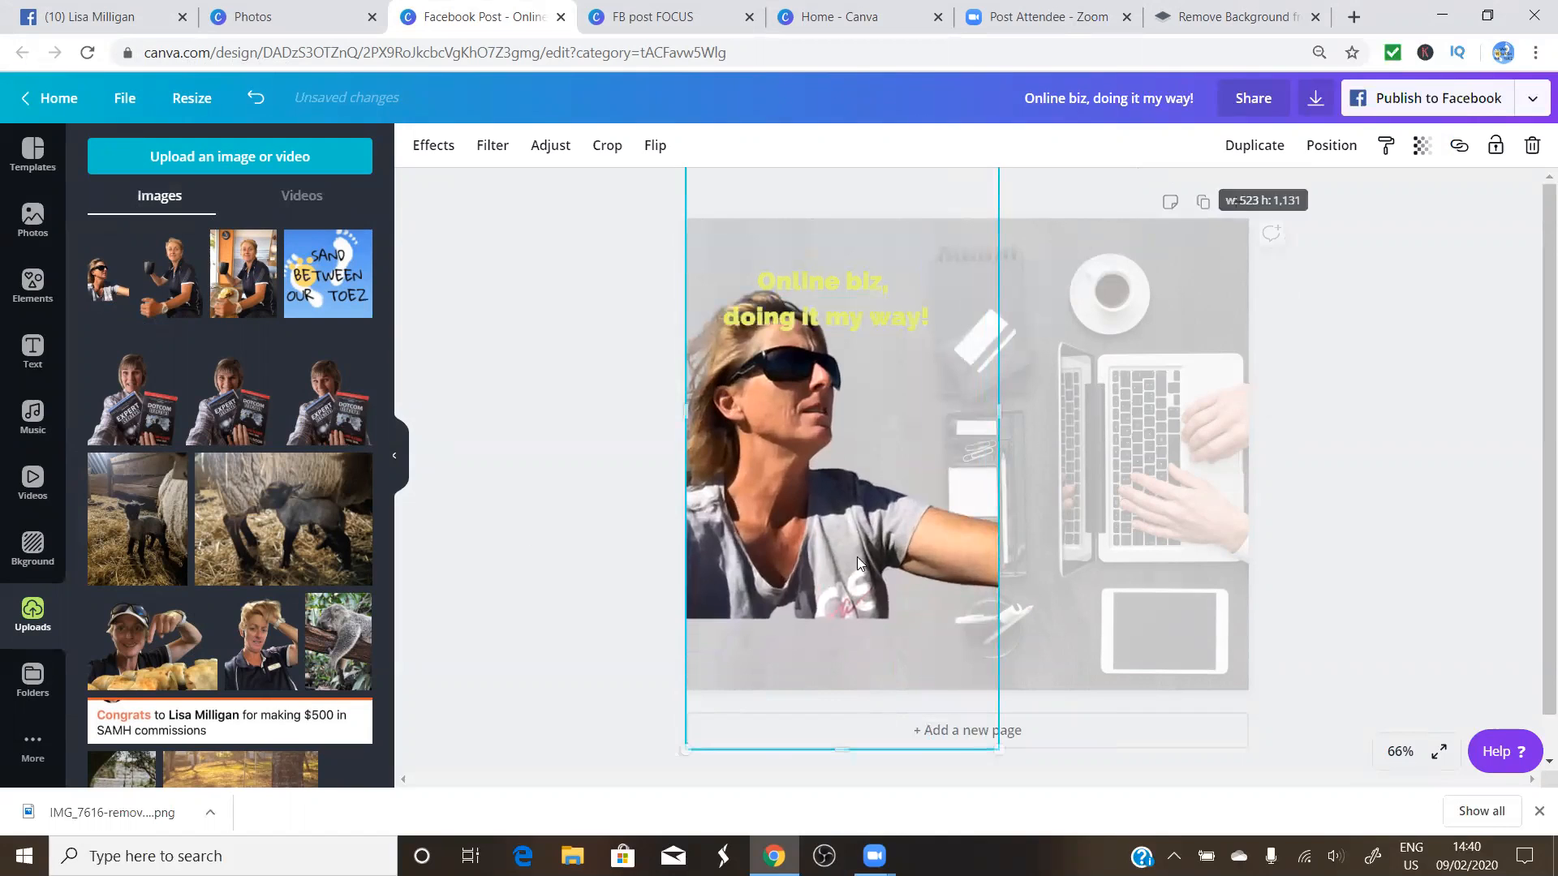
pyautogui.moveTo(818, 557); pyautogui.dragTo(814, 633)
pyautogui.moveTo(999, 490); pyautogui.dragTo(884, 545)
pyautogui.click(1406, 439)
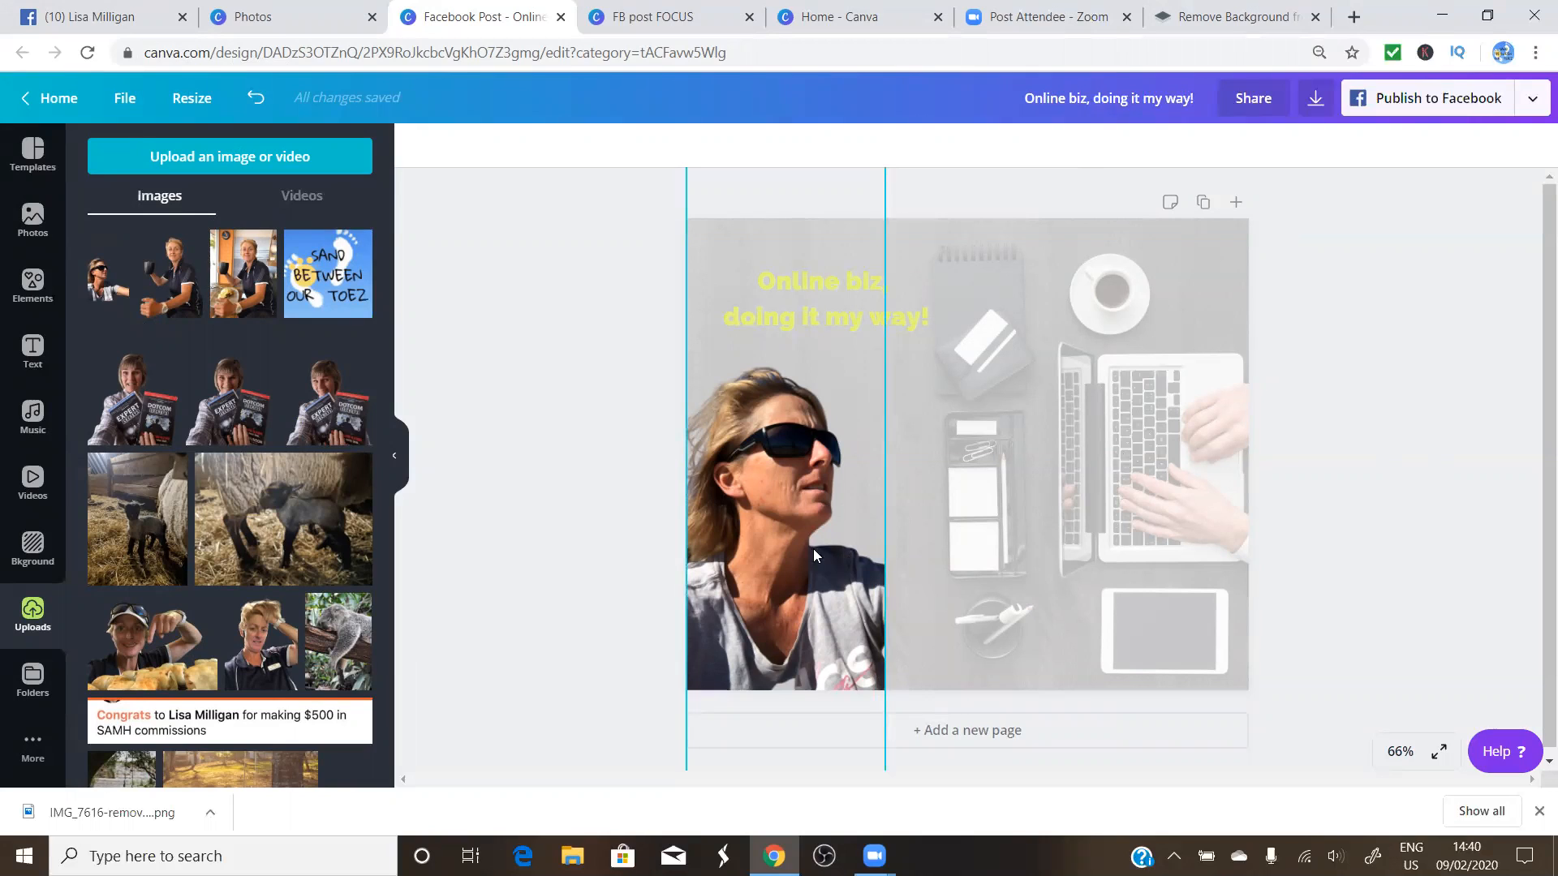
# Delete the sunglasses photo, the headline text and the faded desk background
pyautogui.click(811, 497)
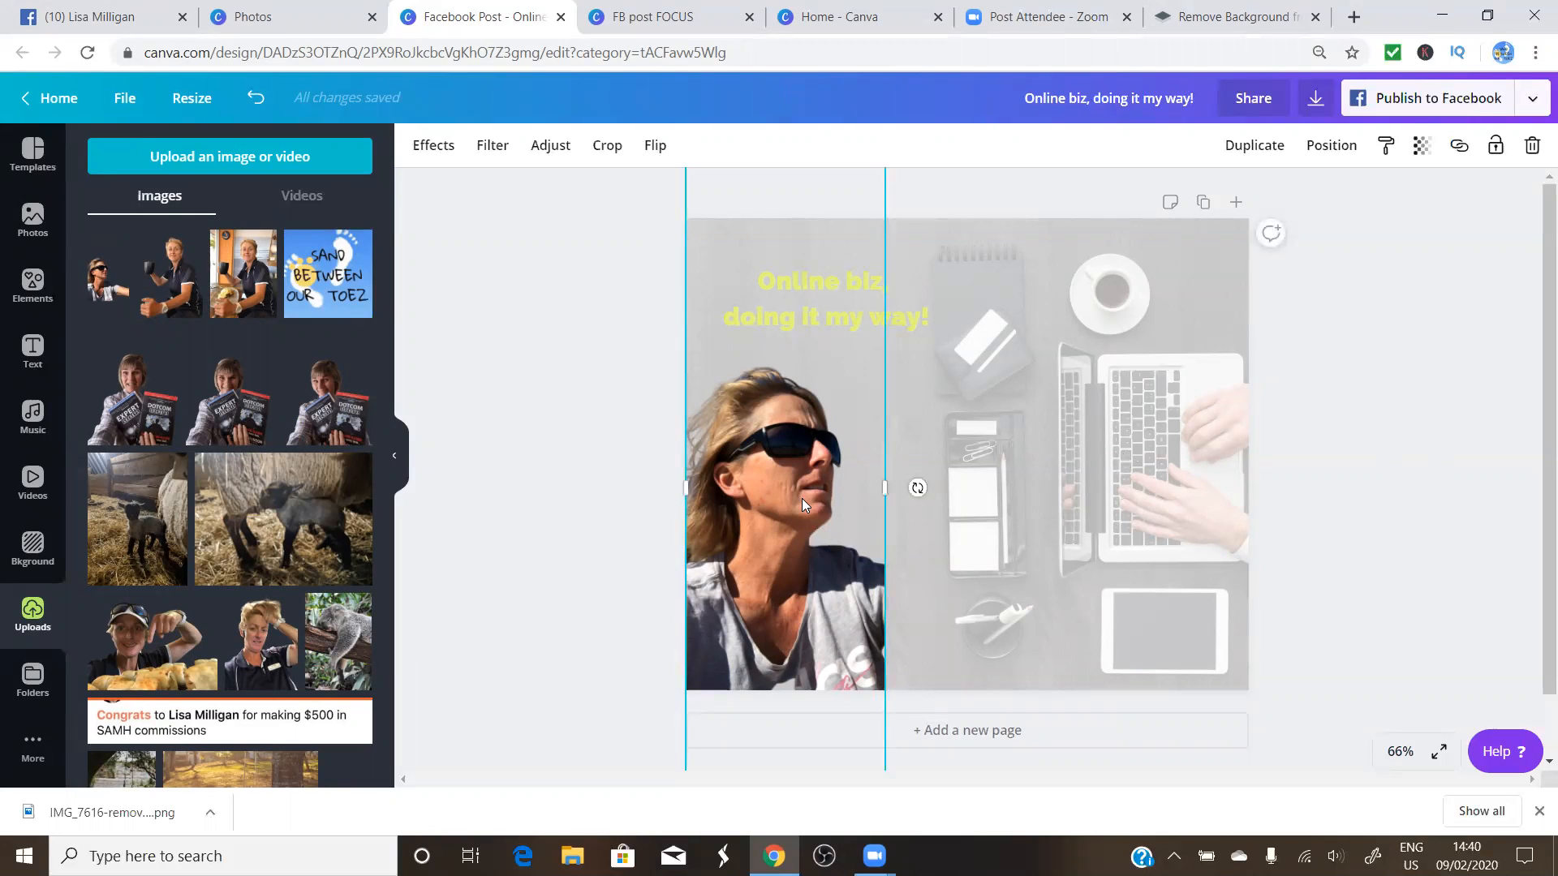
pyautogui.press('Delete')
pyautogui.click(851, 280)
pyautogui.press('Delete')
pyautogui.click(1059, 418)
pyautogui.press('Delete')
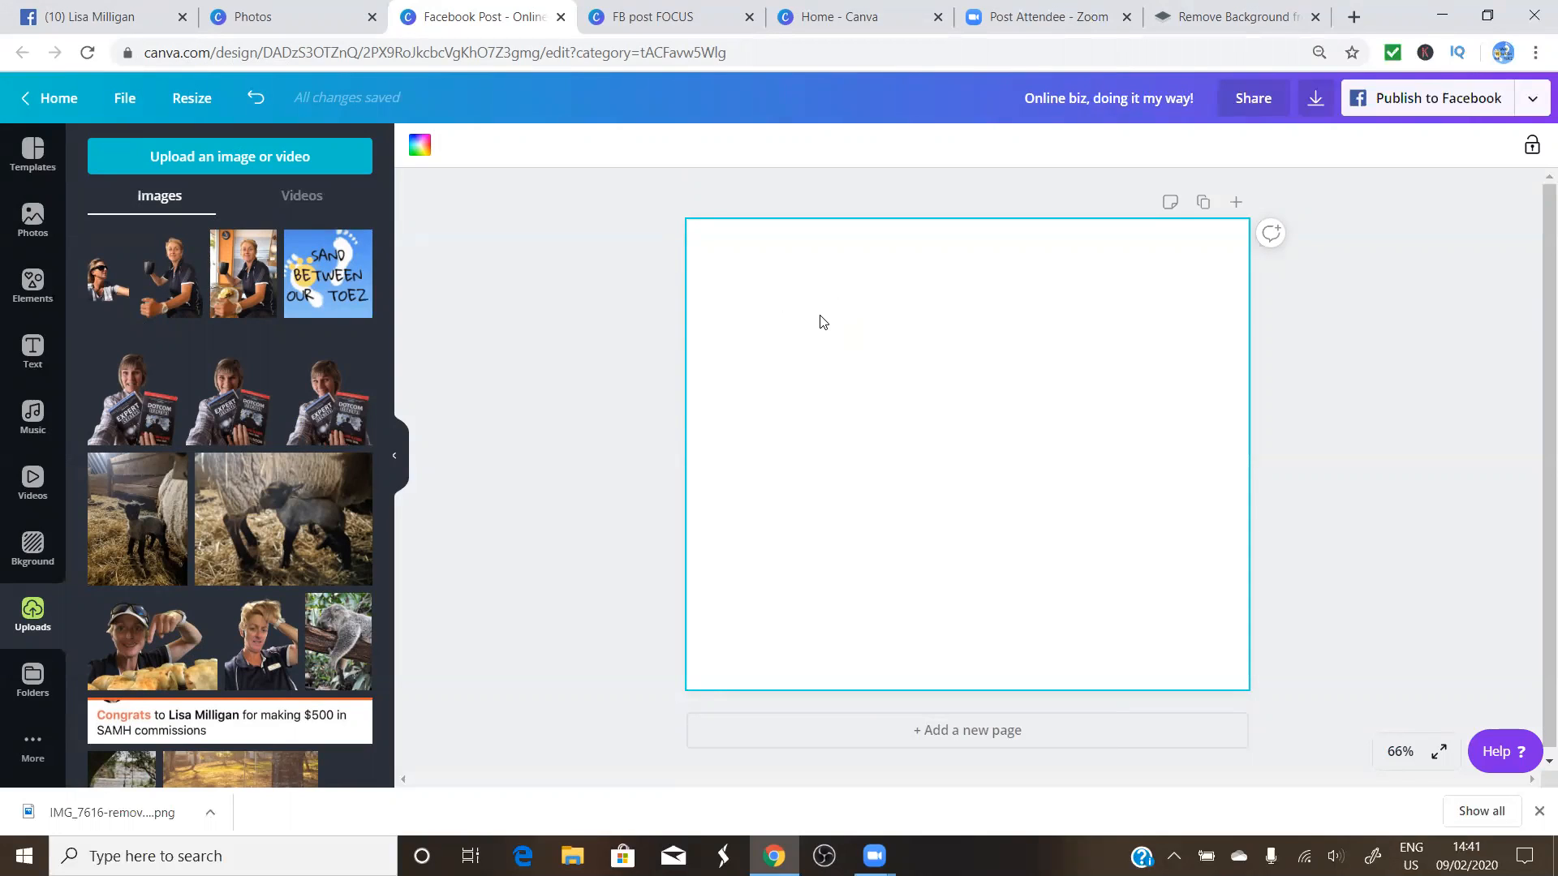
# Show all Frames in the Elements panel and scroll to the alphabet-letter frames
pyautogui.click(34, 283)
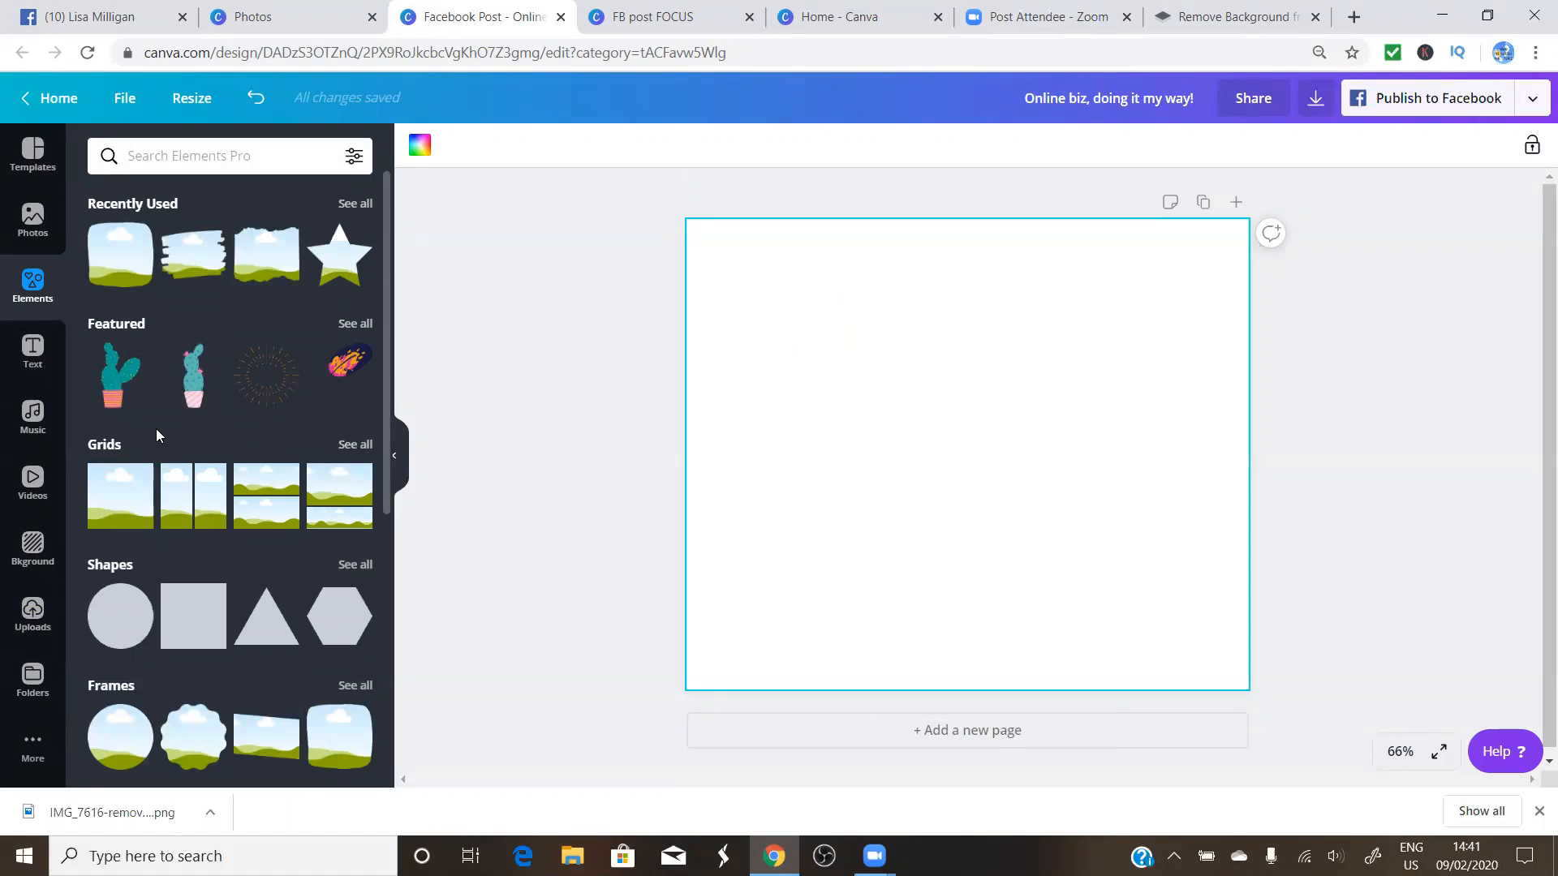
pyautogui.scroll(-1, 171, 456)
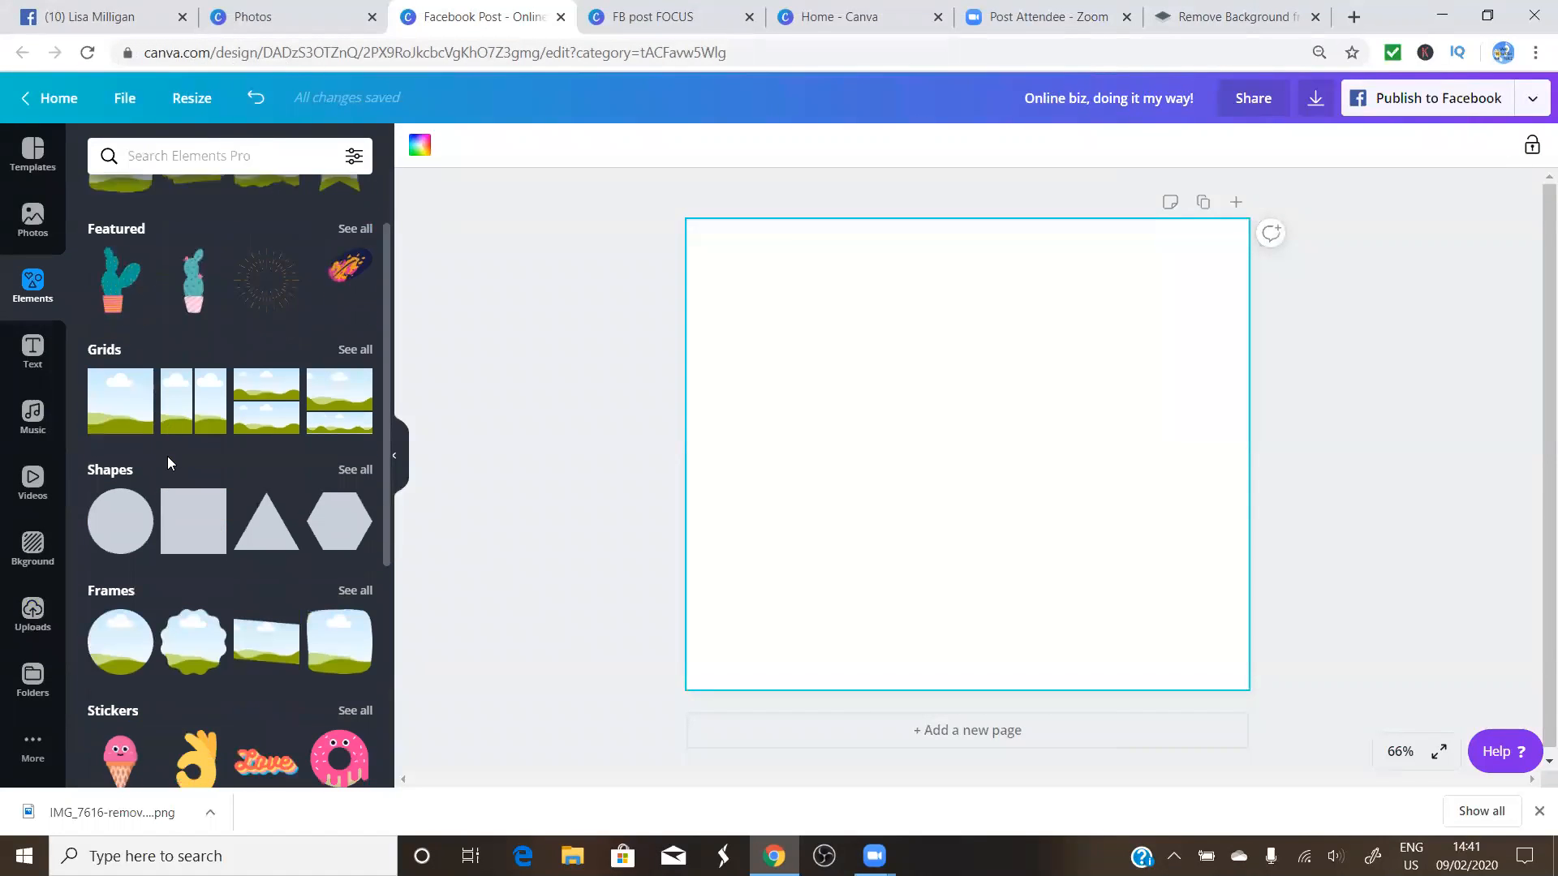
pyautogui.click(355, 585)
pyautogui.scroll(-6, 265, 520)
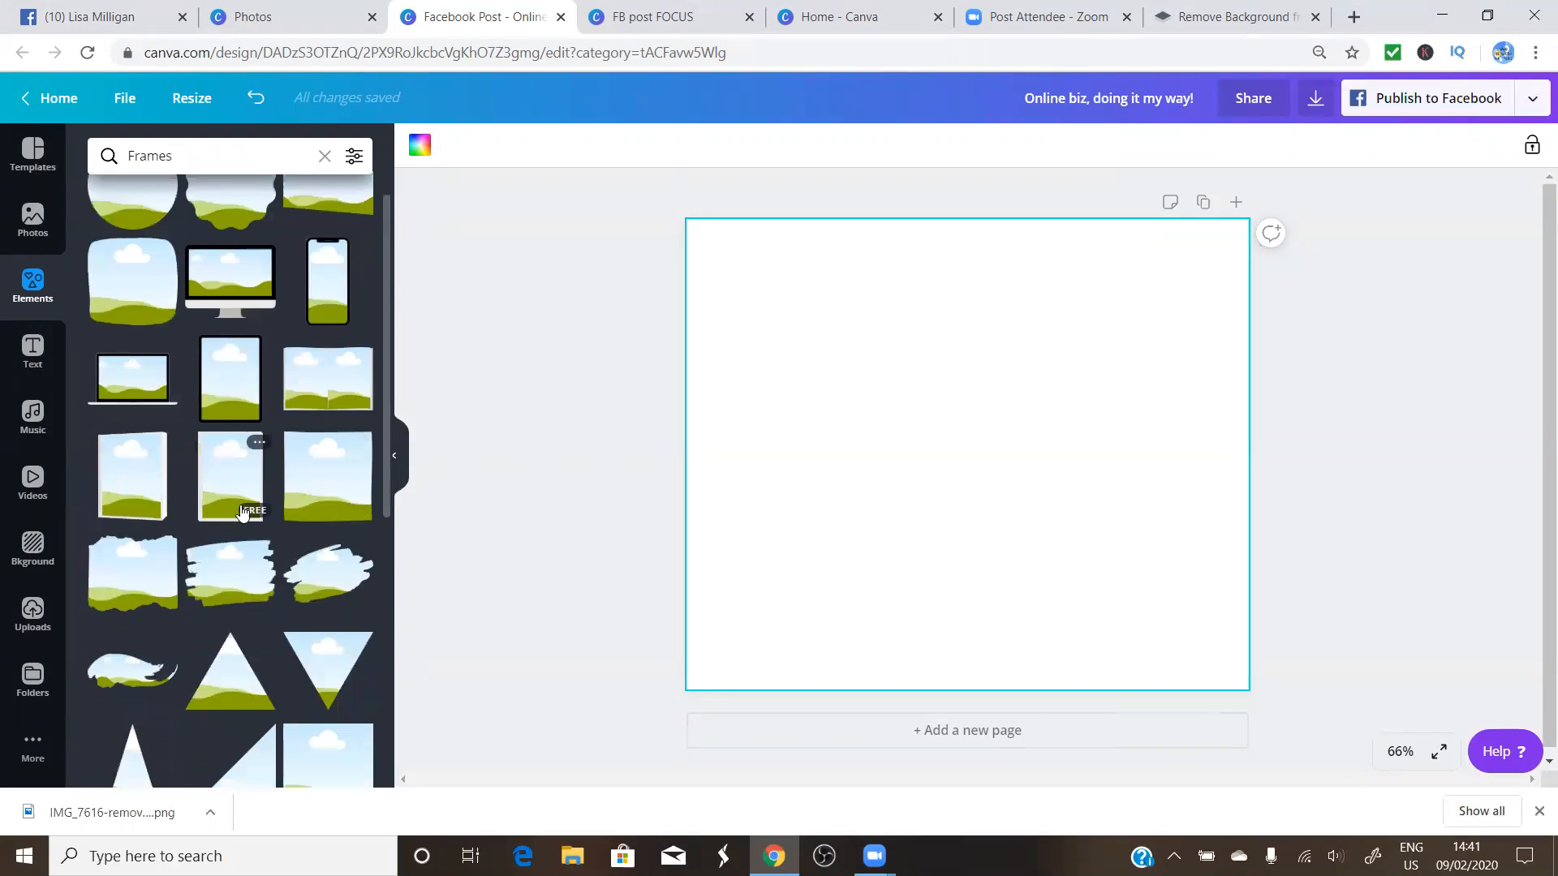
pyautogui.scroll(-10, 238, 510)
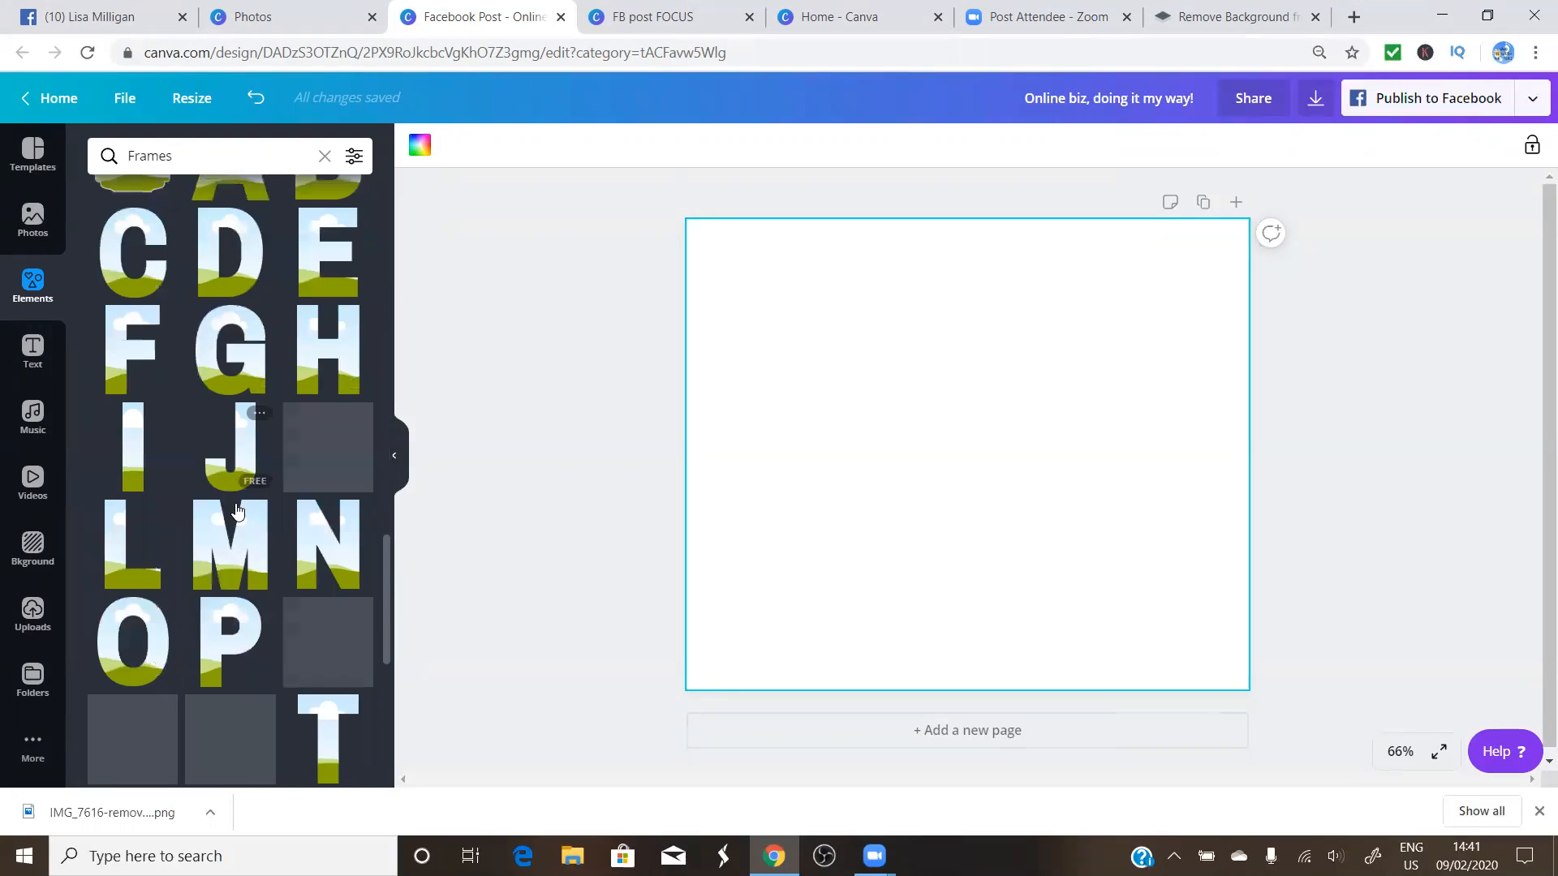
pyautogui.scroll(3, 237, 509)
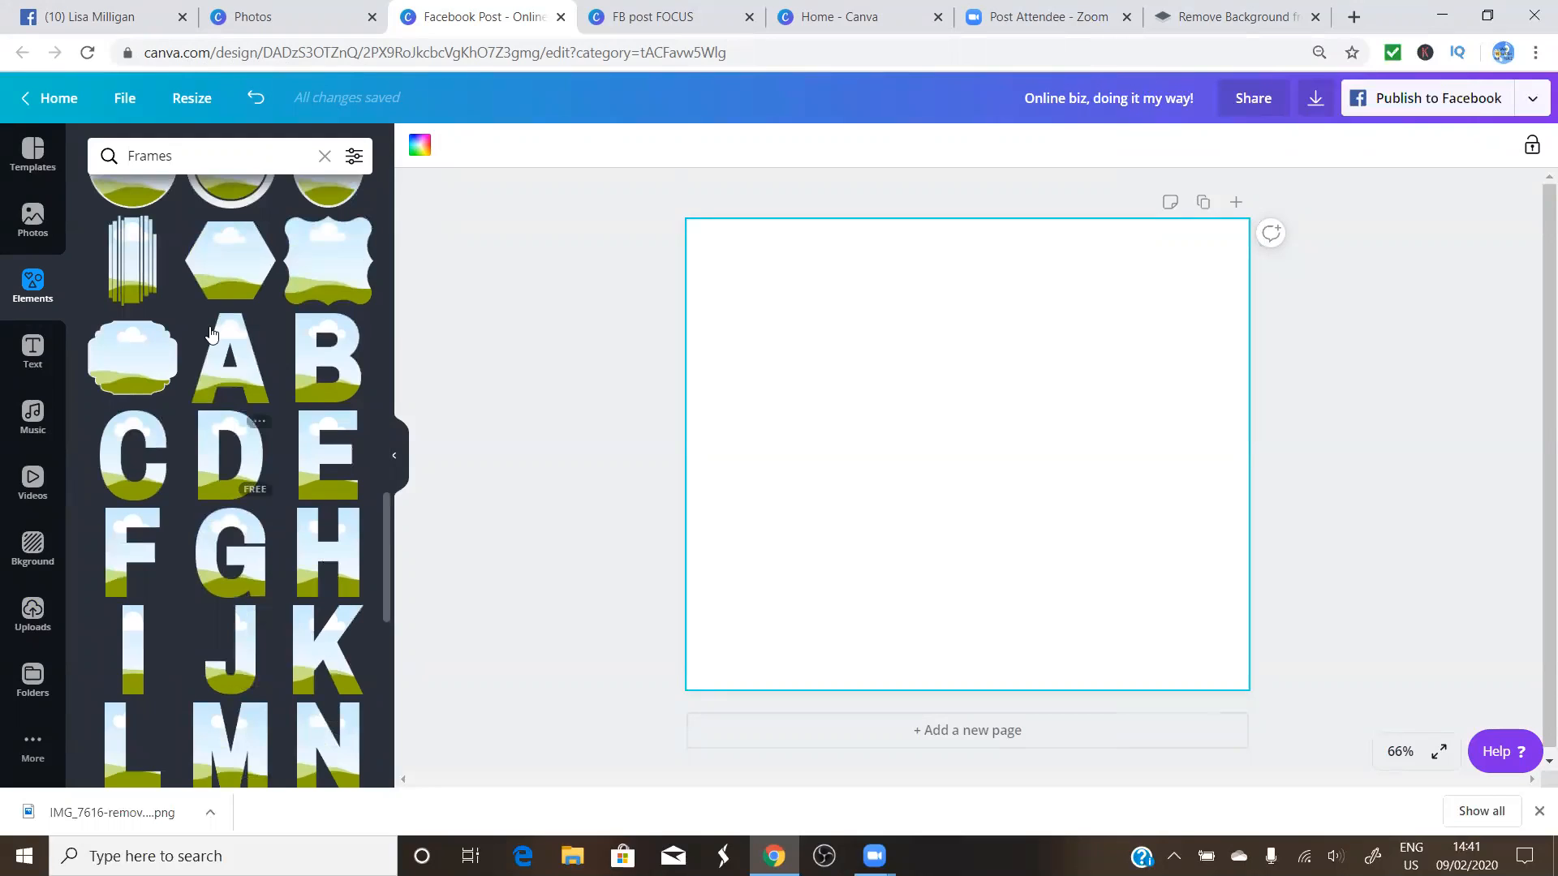
# Add the A and B letter frames, shrink them and line them up side by side
pyautogui.click(235, 377)
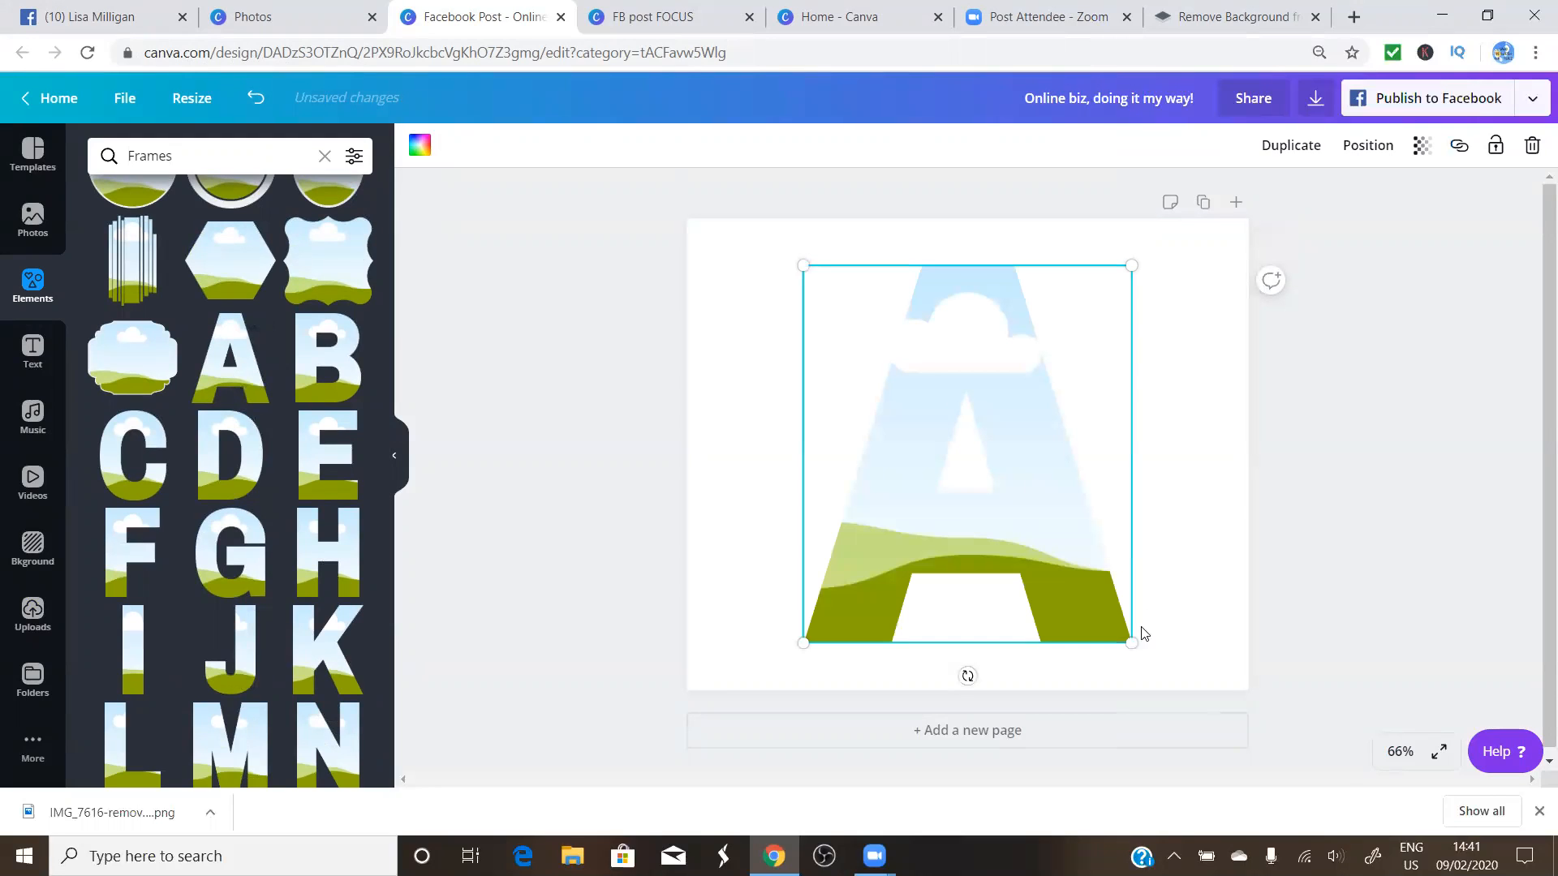
pyautogui.moveTo(1070, 584); pyautogui.dragTo(1009, 498)
pyautogui.moveTo(887, 415); pyautogui.dragTo(817, 457)
pyautogui.click(345, 382)
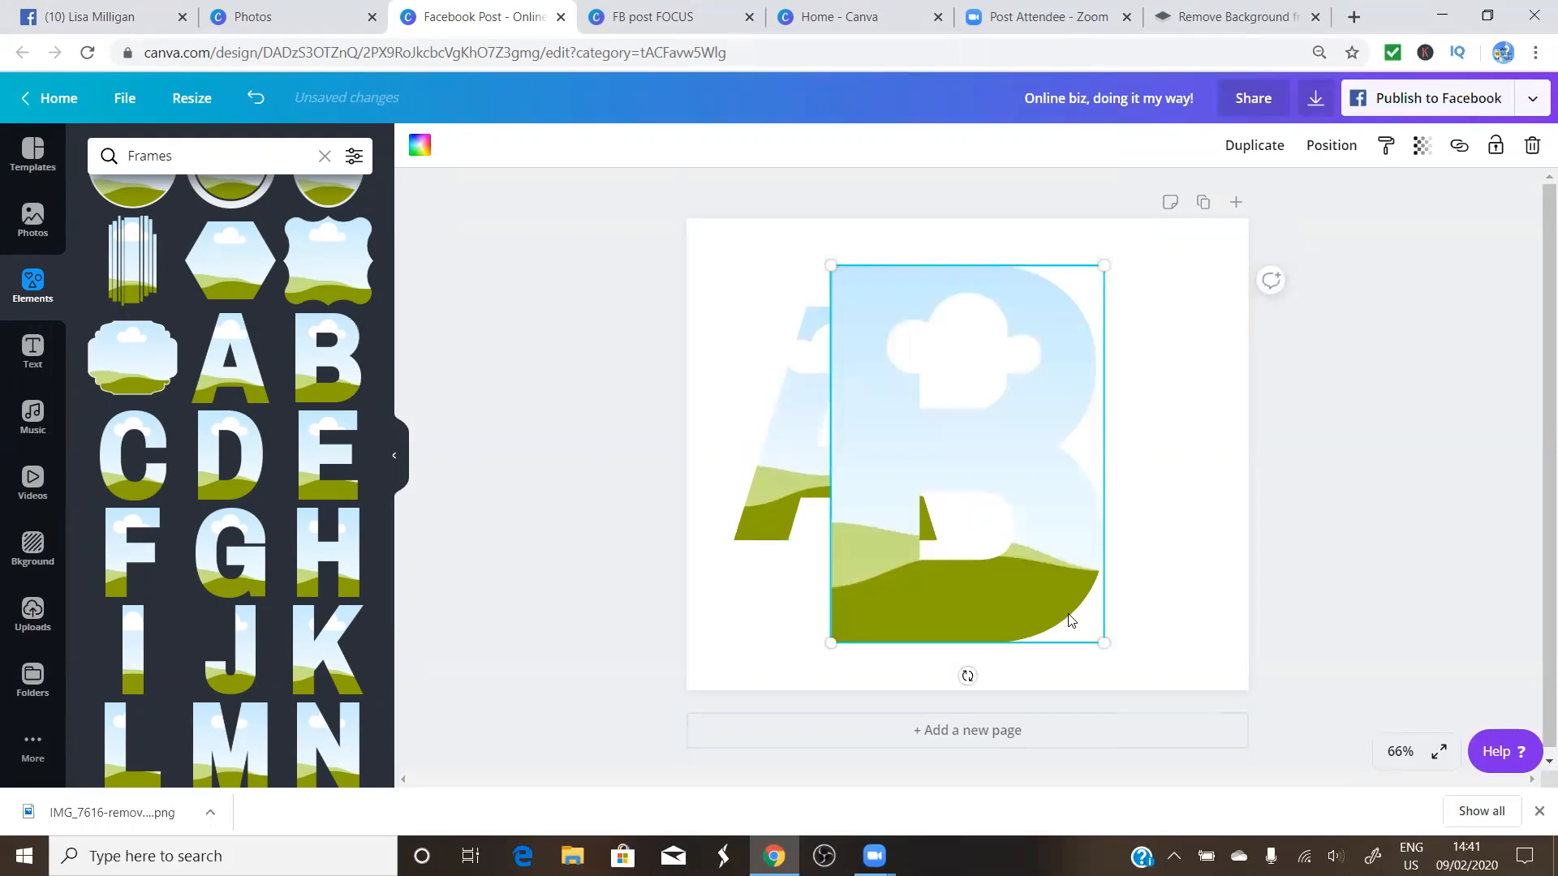
pyautogui.moveTo(1068, 611); pyautogui.dragTo(1057, 498)
pyautogui.moveTo(1055, 492); pyautogui.dragTo(1046, 528)
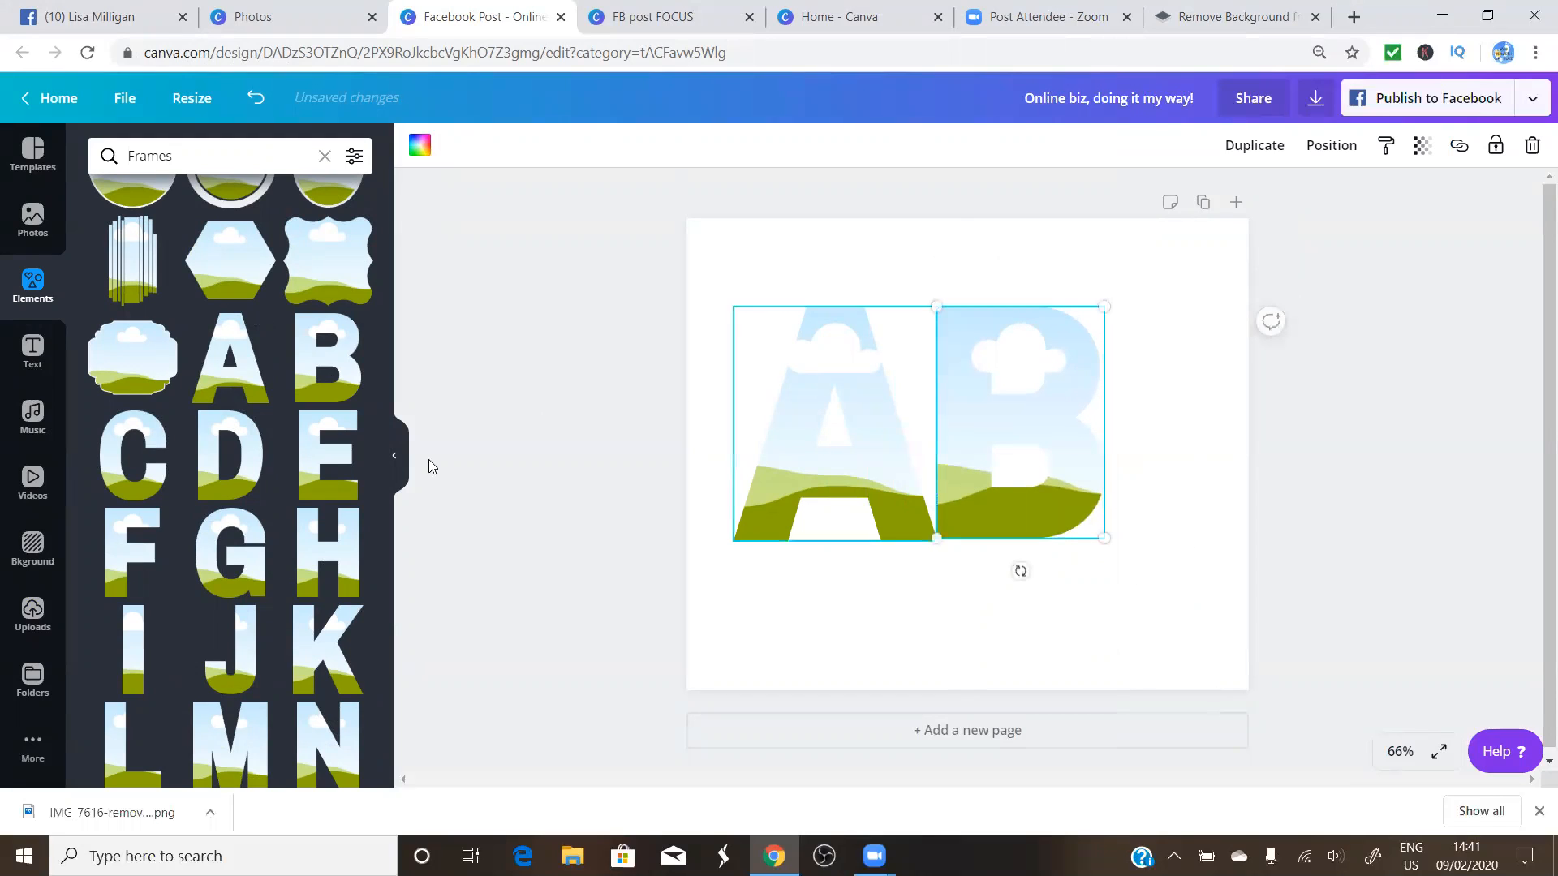
# Add the C letter frame and rearrange the letters into the order A, C, B
pyautogui.click(161, 488)
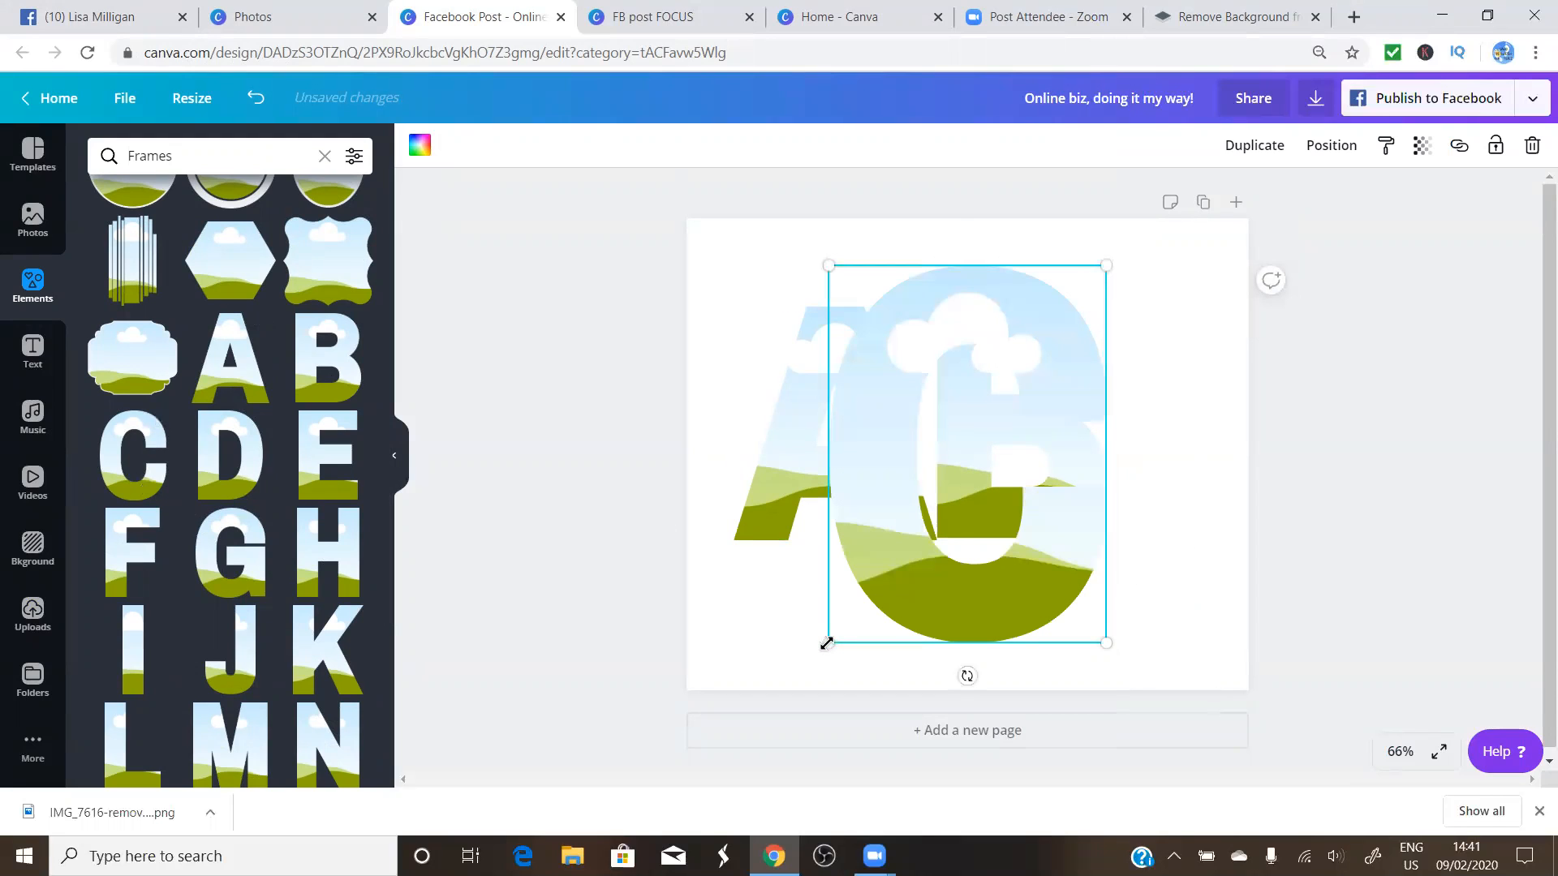
pyautogui.moveTo(846, 633); pyautogui.dragTo(965, 496)
pyautogui.moveTo(823, 487); pyautogui.dragTo(785, 504)
pyautogui.click(974, 522)
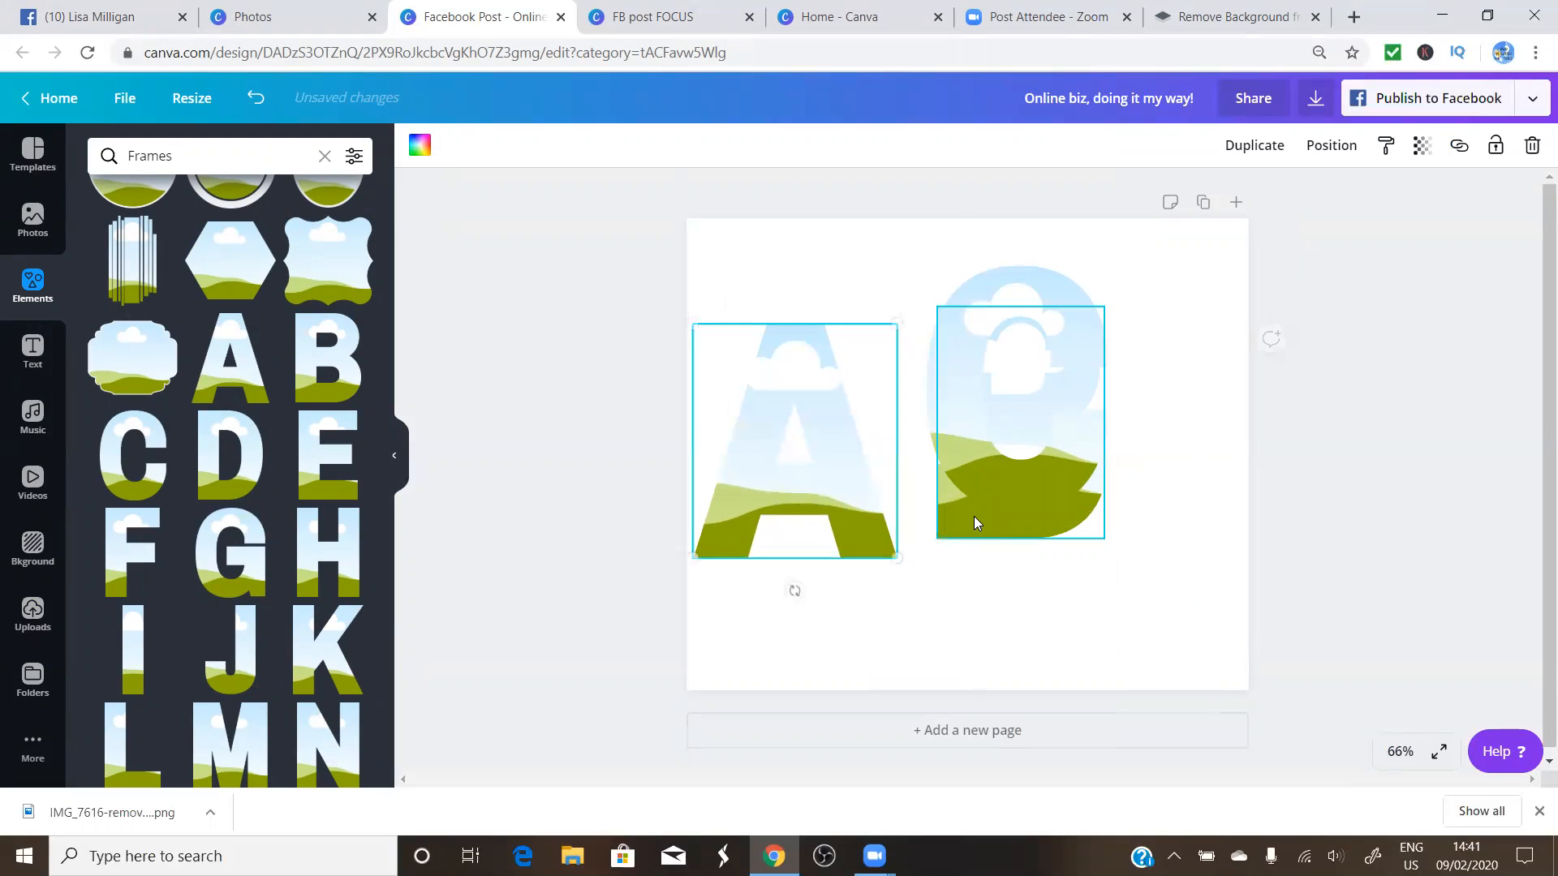
pyautogui.moveTo(998, 522); pyautogui.dragTo(1090, 517)
pyautogui.moveTo(1010, 478); pyautogui.dragTo(964, 514)
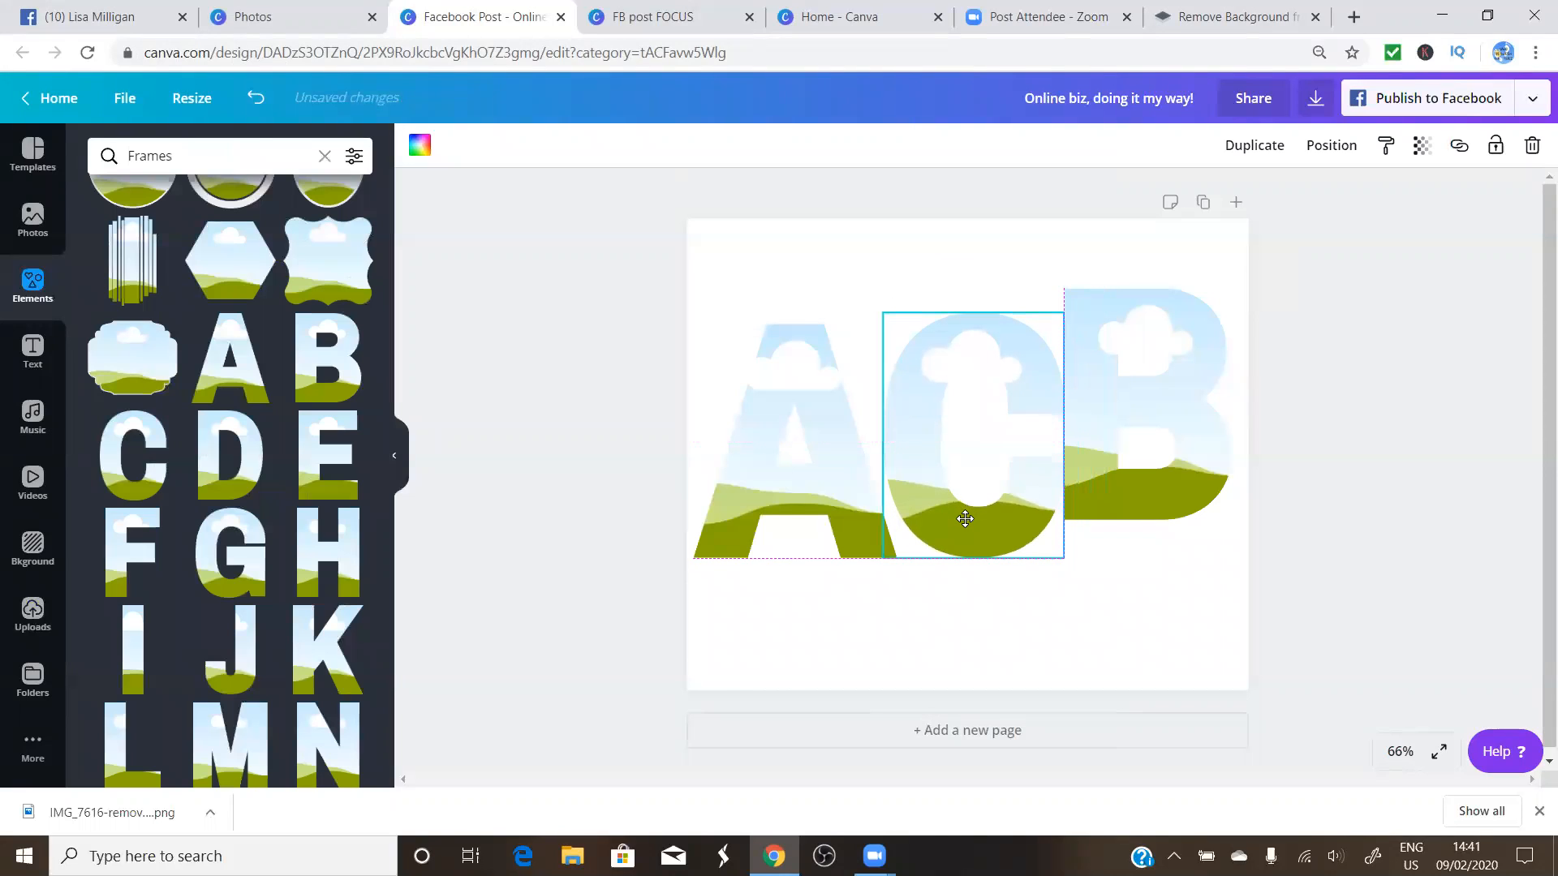
pyautogui.moveTo(1134, 495); pyautogui.dragTo(1189, 510)
pyautogui.moveTo(1029, 497); pyautogui.dragTo(1047, 491)
pyautogui.click(1013, 629)
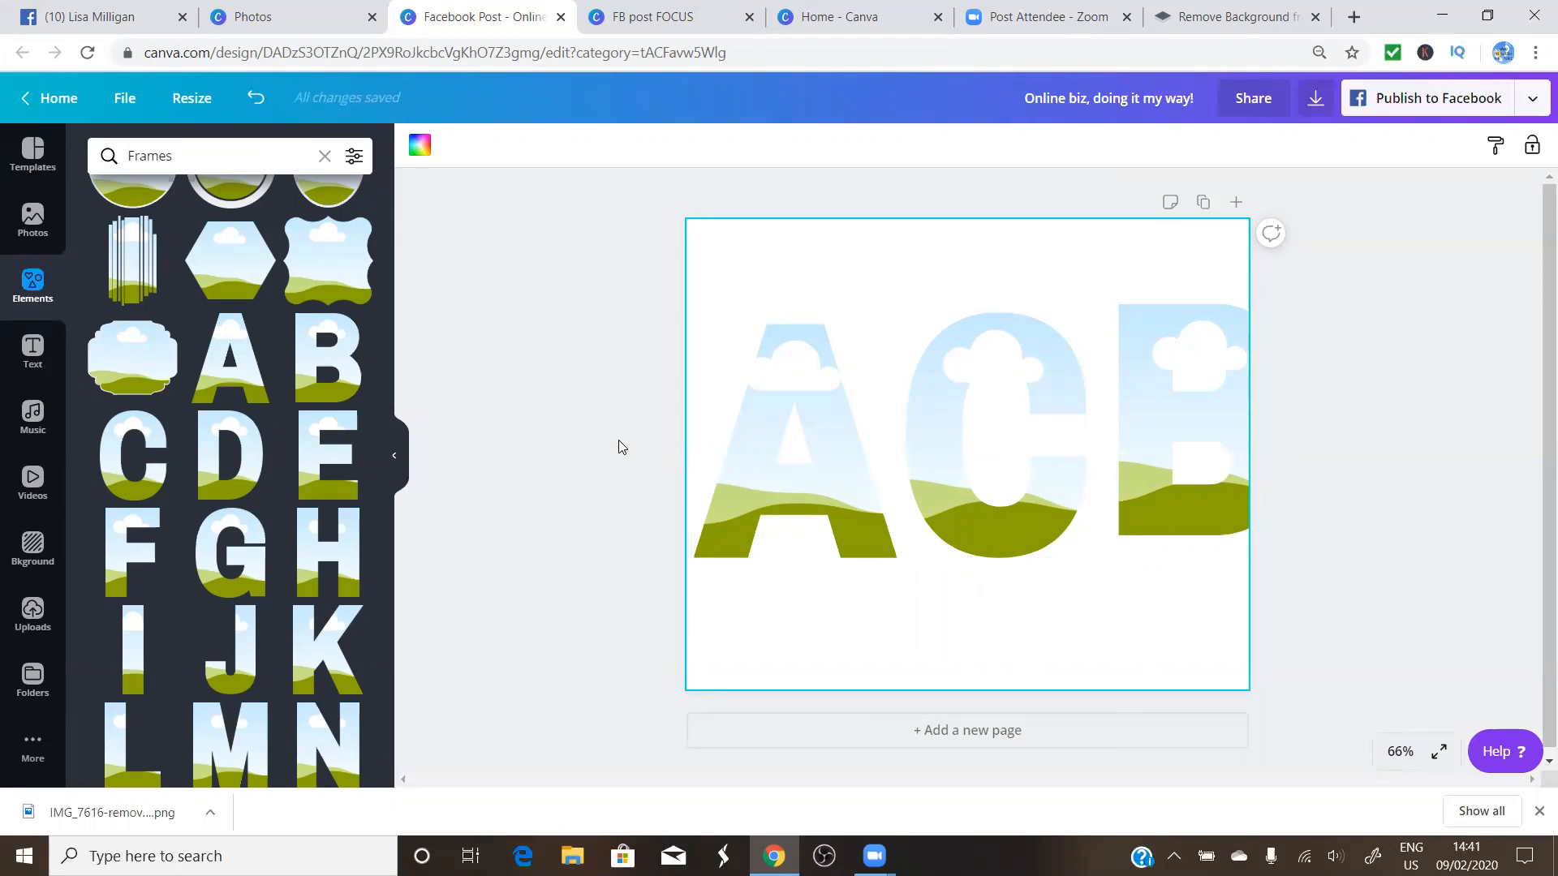
# Scale and shift the three ACB letters together, then enlarge B to 263 × 363
pyautogui.moveTo(639, 443); pyautogui.dragTo(1298, 410)
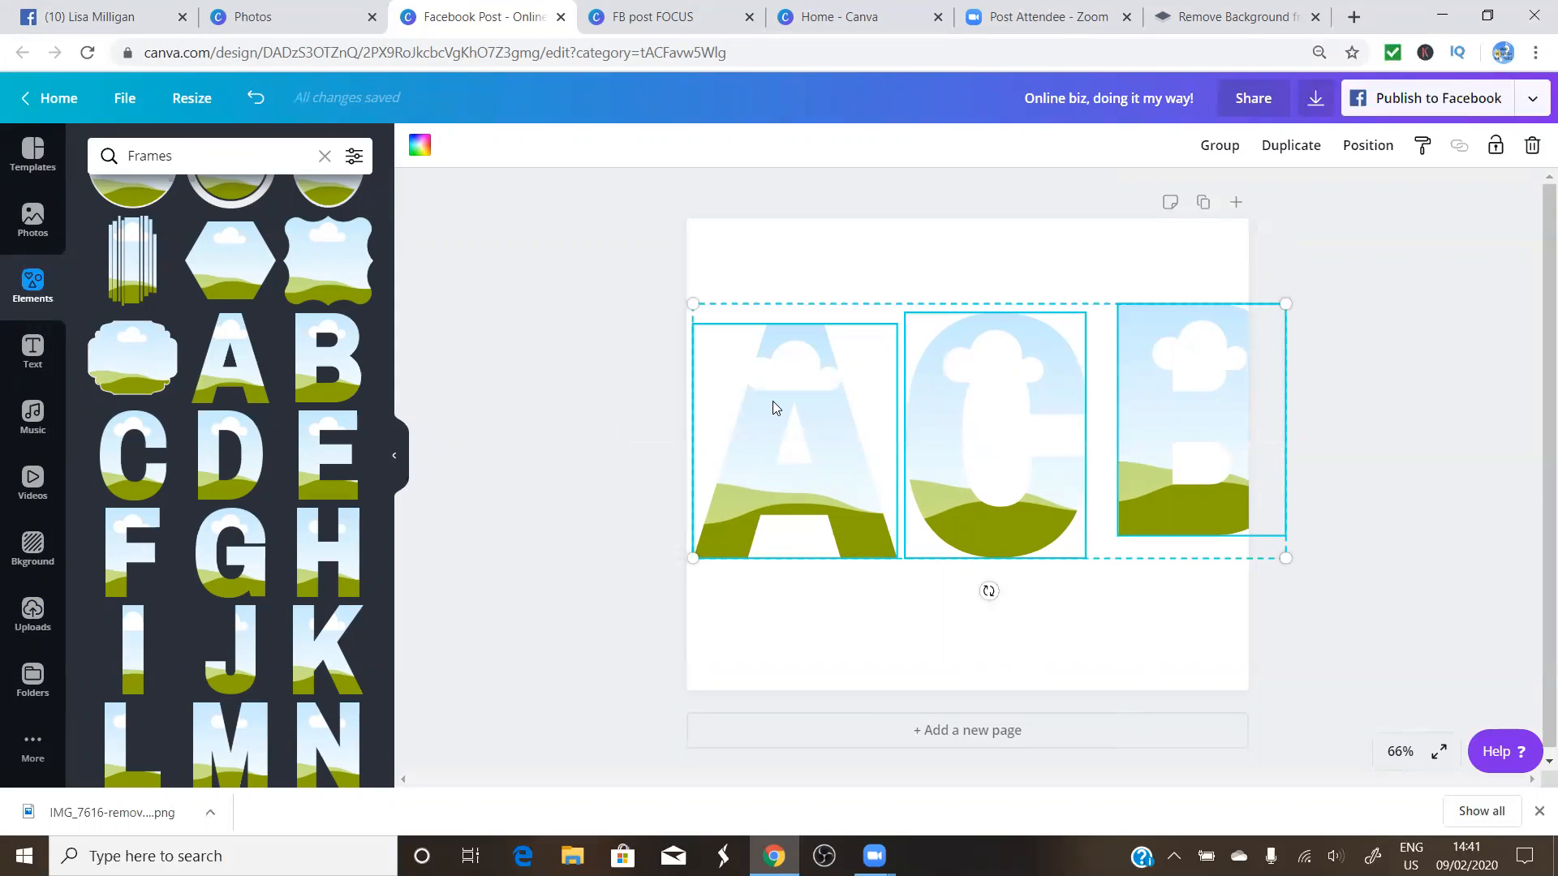
pyautogui.moveTo(755, 411)
pyautogui.mouseDown()
pyautogui.moveTo(776, 408)
pyautogui.moveTo(759, 439)
pyautogui.mouseUp()
pyautogui.moveTo(738, 538); pyautogui.dragTo(813, 517)
pyautogui.moveTo(978, 439); pyautogui.dragTo(891, 461)
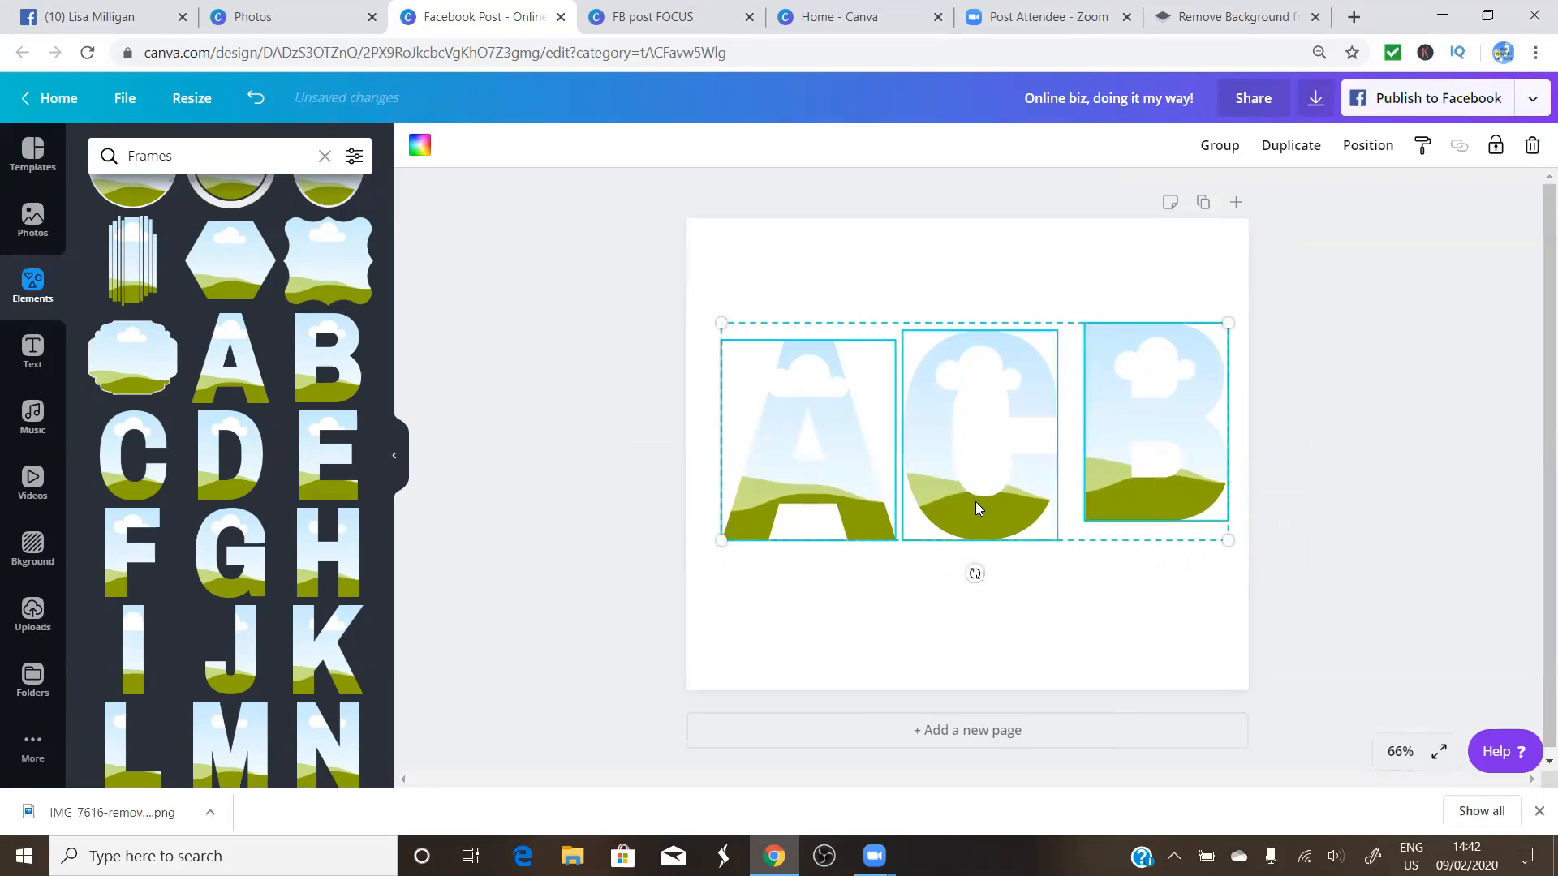
pyautogui.click(623, 462)
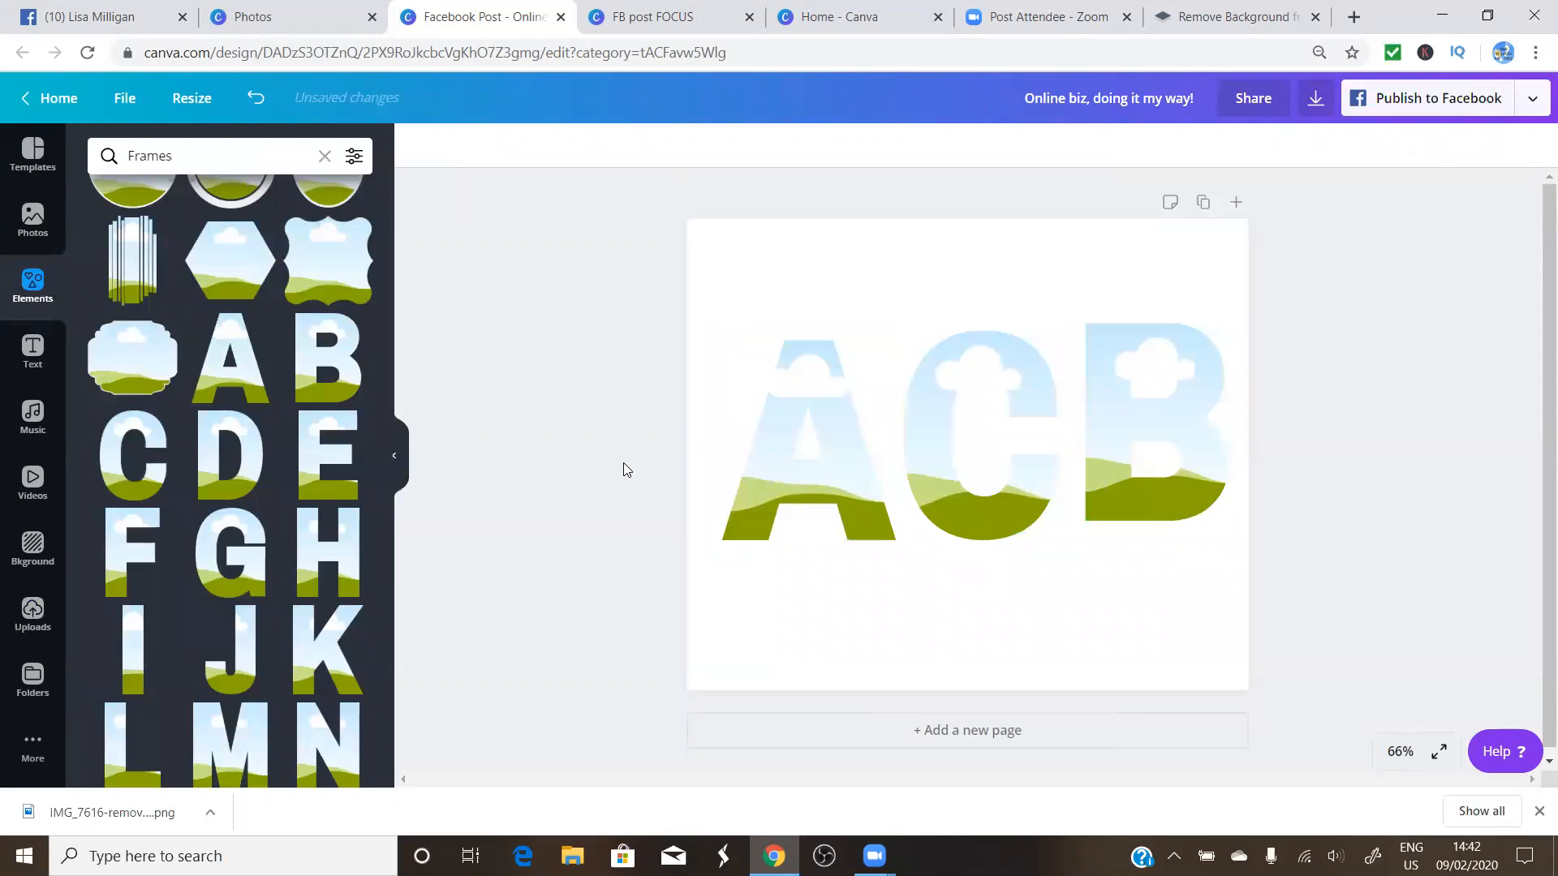
pyautogui.click(1087, 487)
pyautogui.moveTo(1081, 524); pyautogui.dragTo(1080, 549)
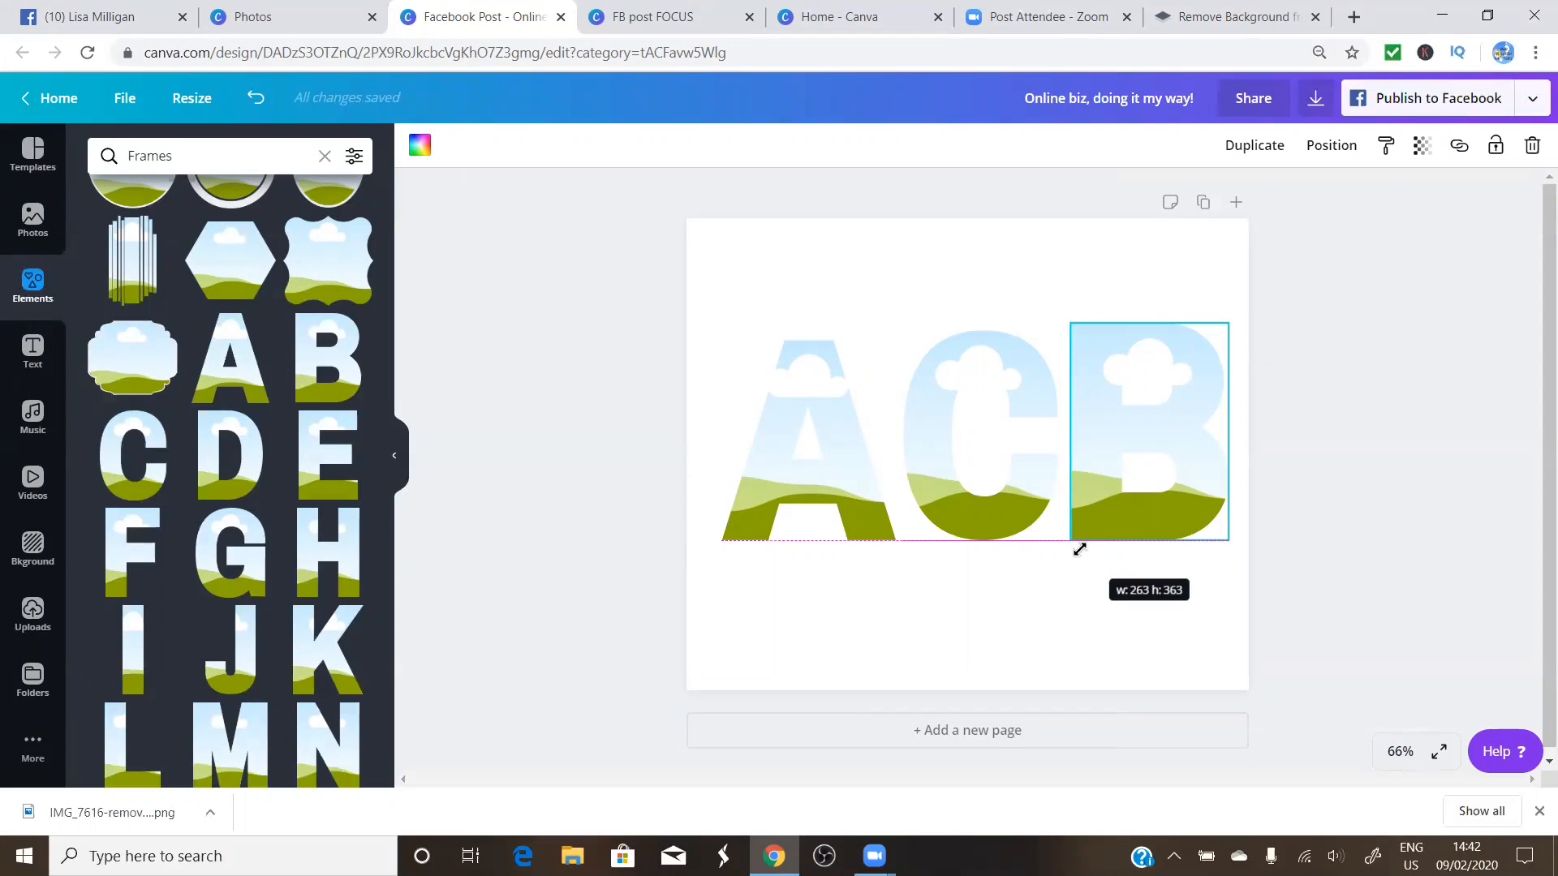
# Resize the B frame to match A and C and place it right after C to spell ACB
pyautogui.moveTo(1080, 550); pyautogui.dragTo(1072, 547)
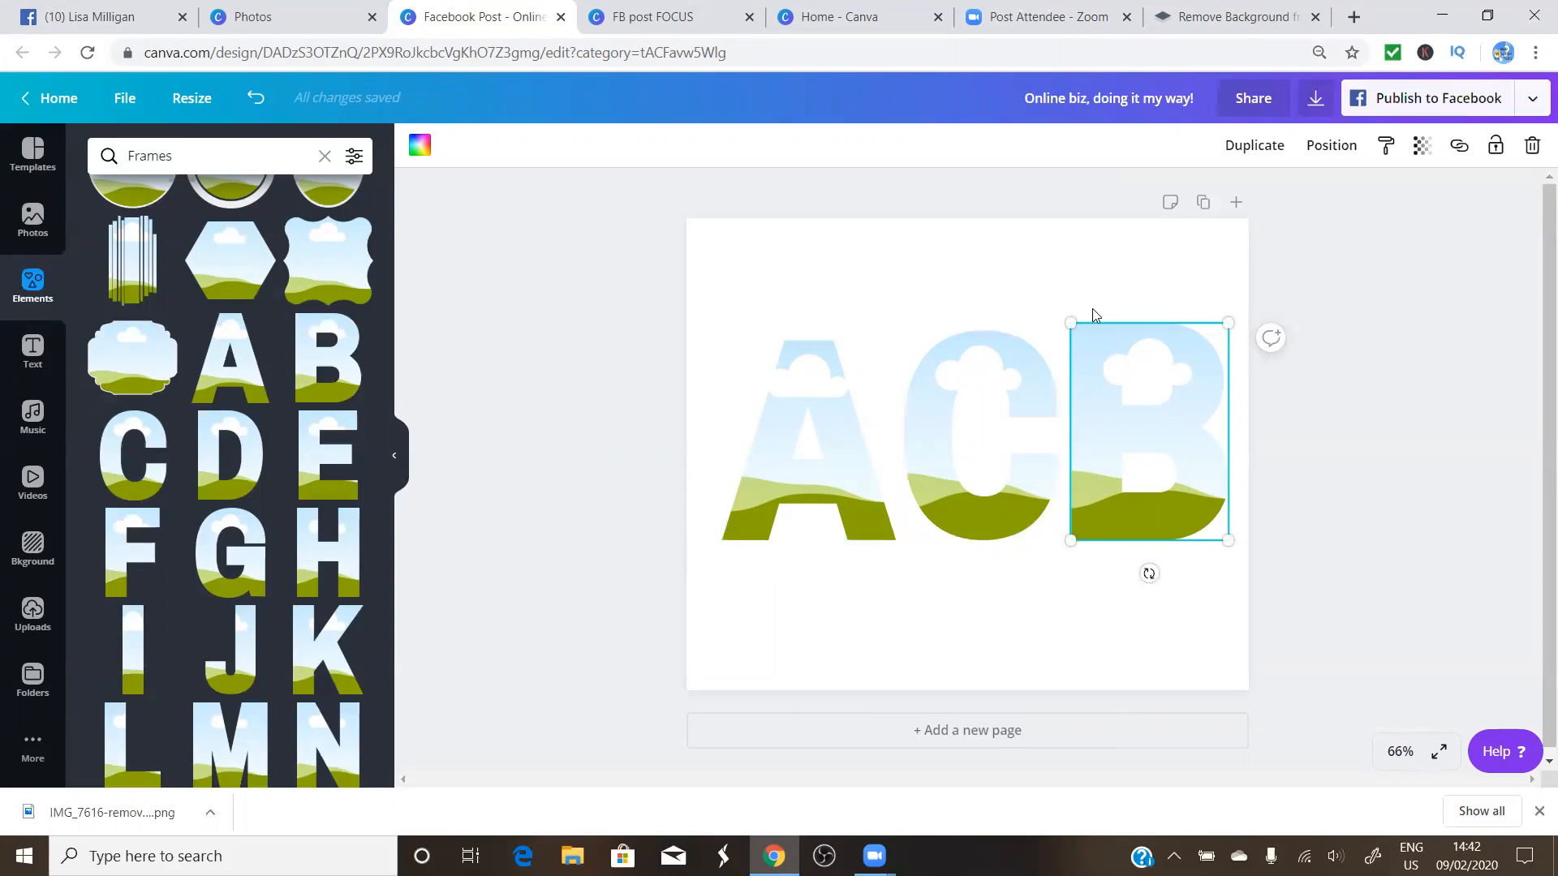
pyautogui.moveTo(1228, 322); pyautogui.dragTo(1229, 333)
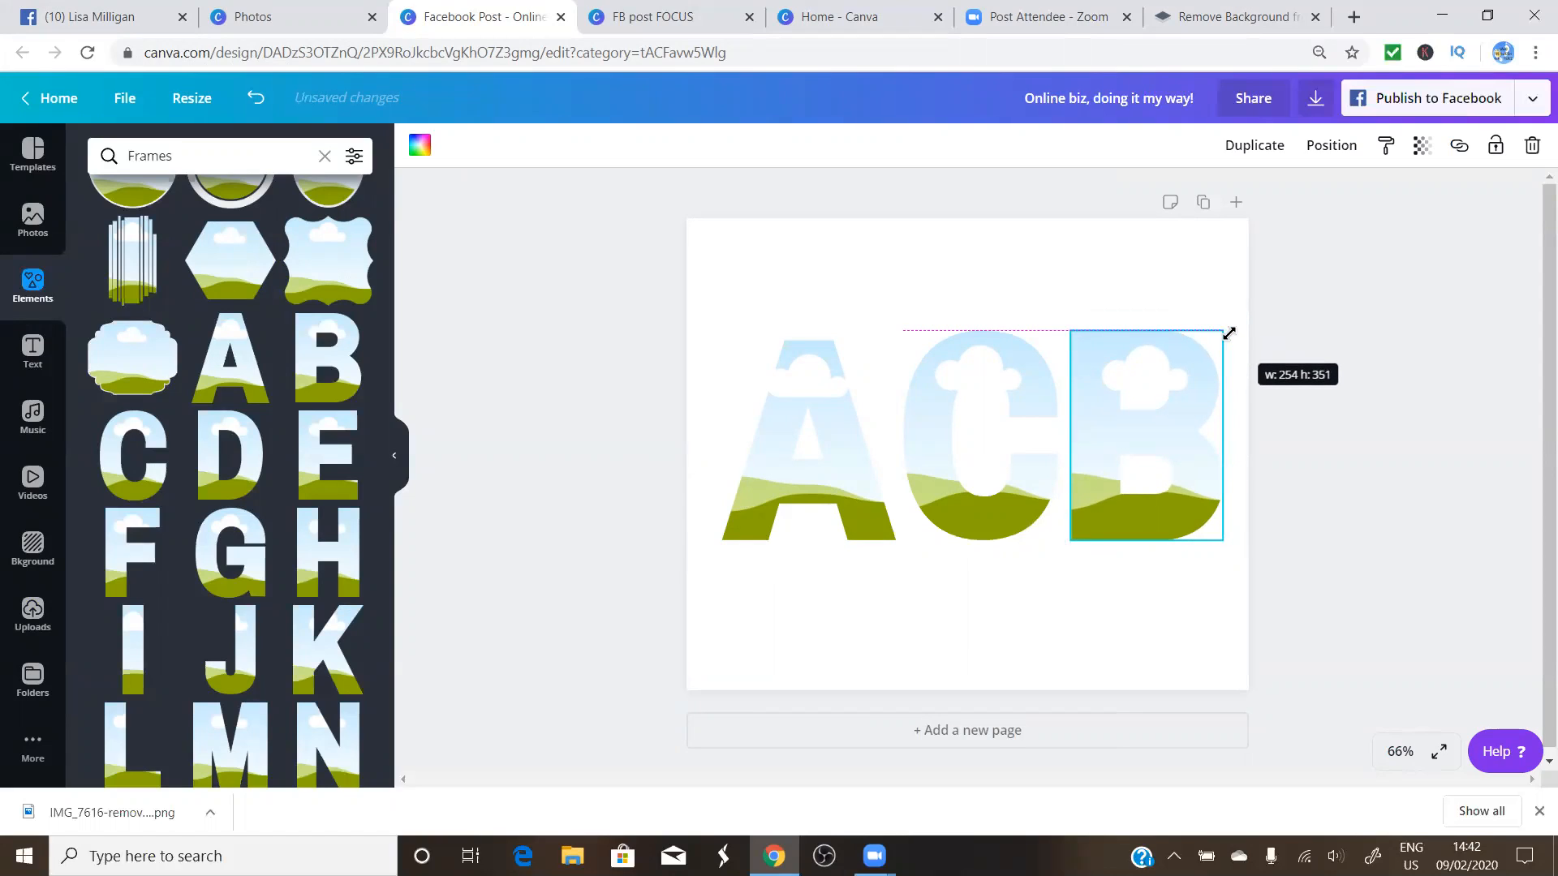
pyautogui.moveTo(1229, 333); pyautogui.dragTo(1229, 334)
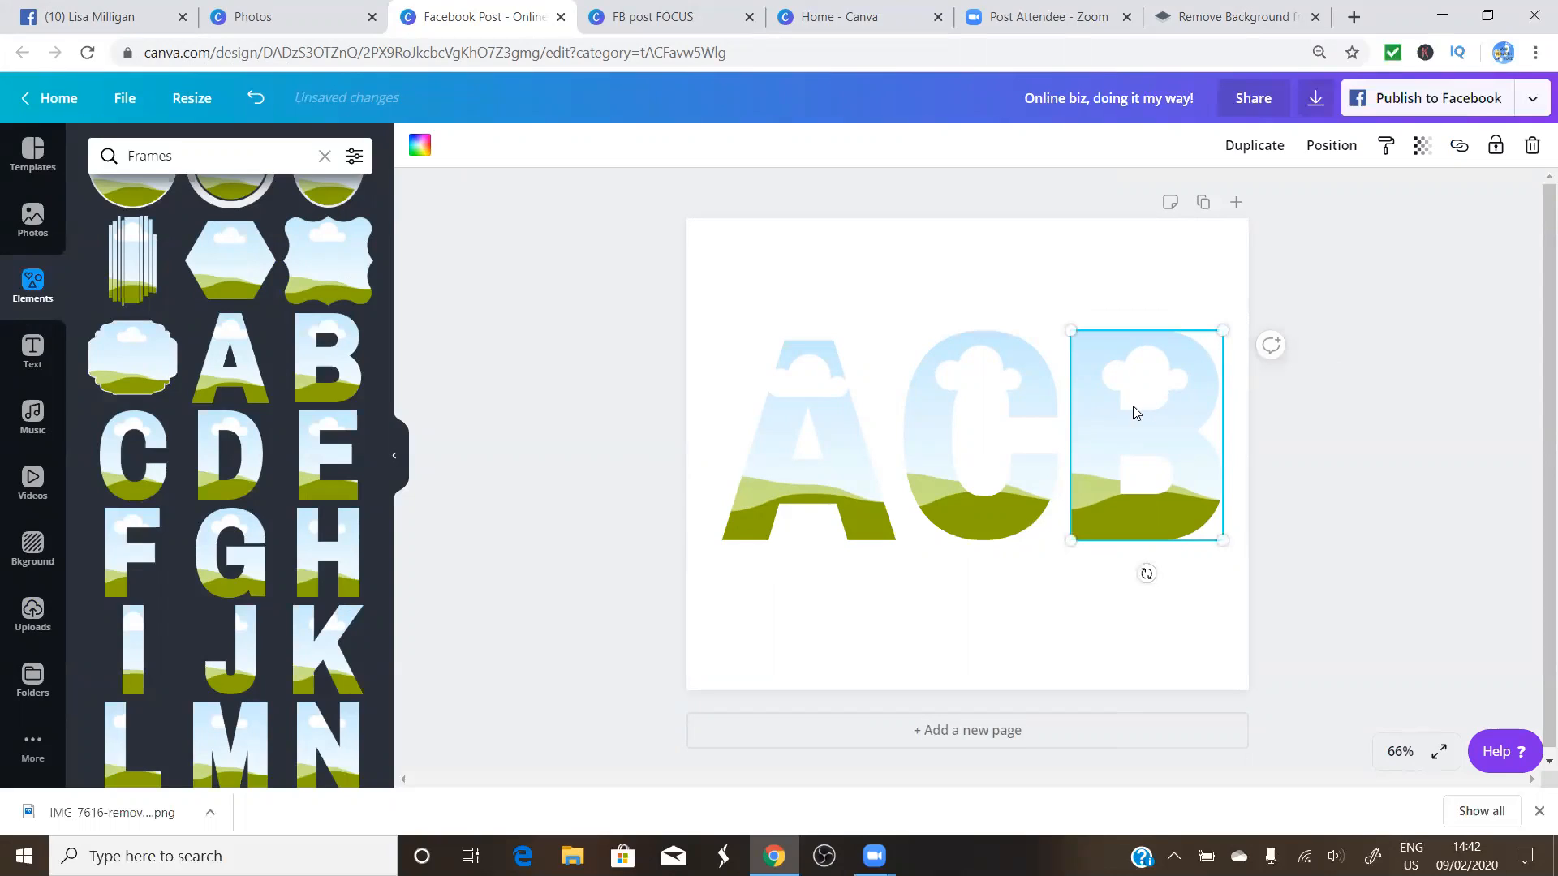
pyautogui.moveTo(1137, 418); pyautogui.dragTo(1145, 407)
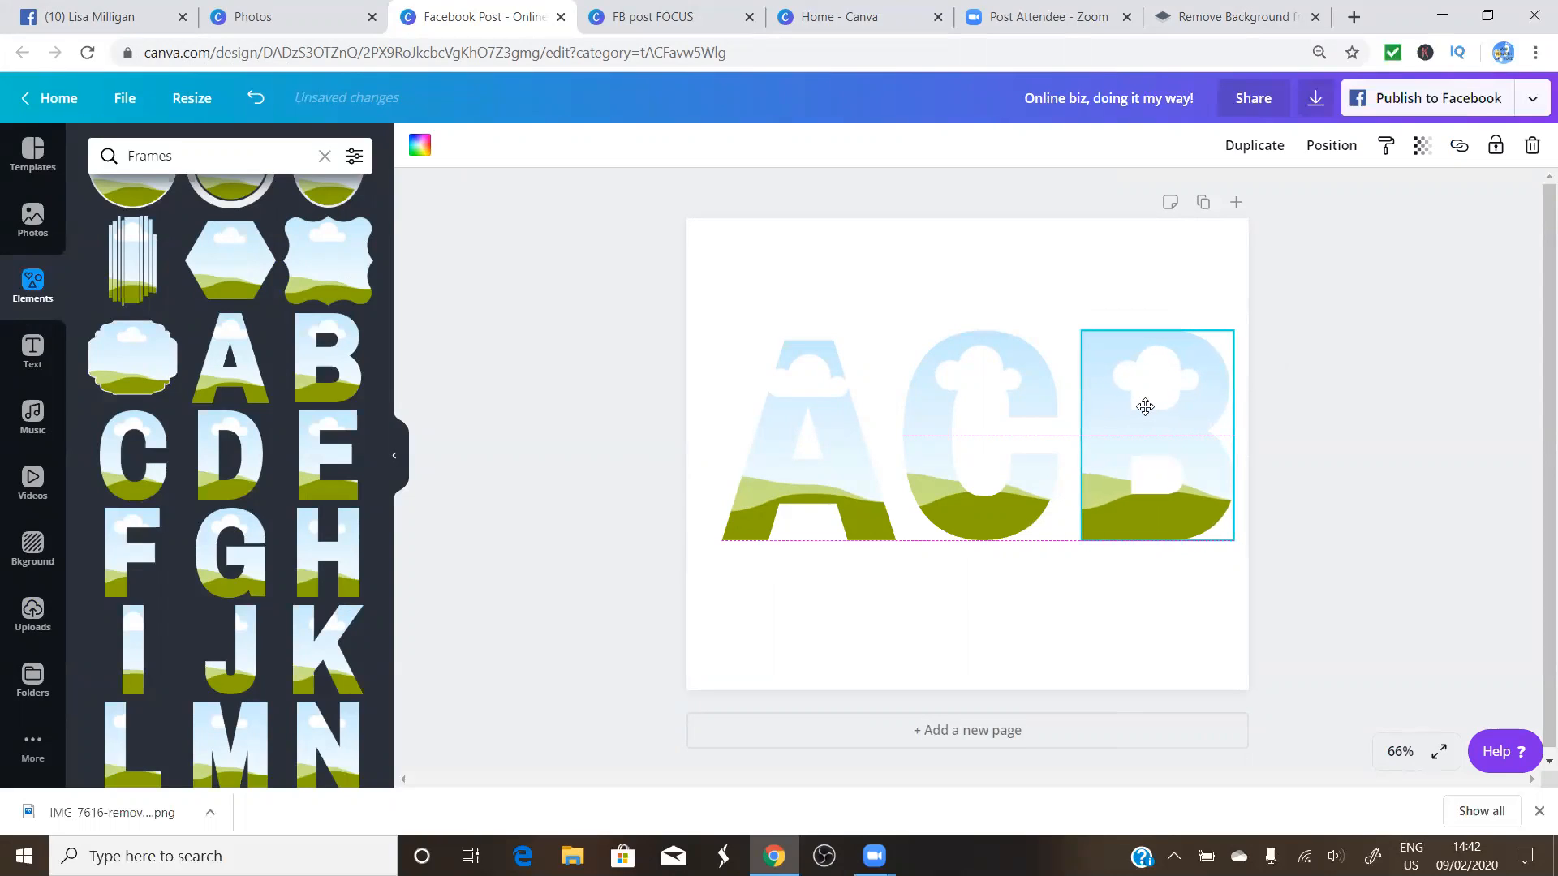
pyautogui.moveTo(1145, 407); pyautogui.dragTo(1145, 407)
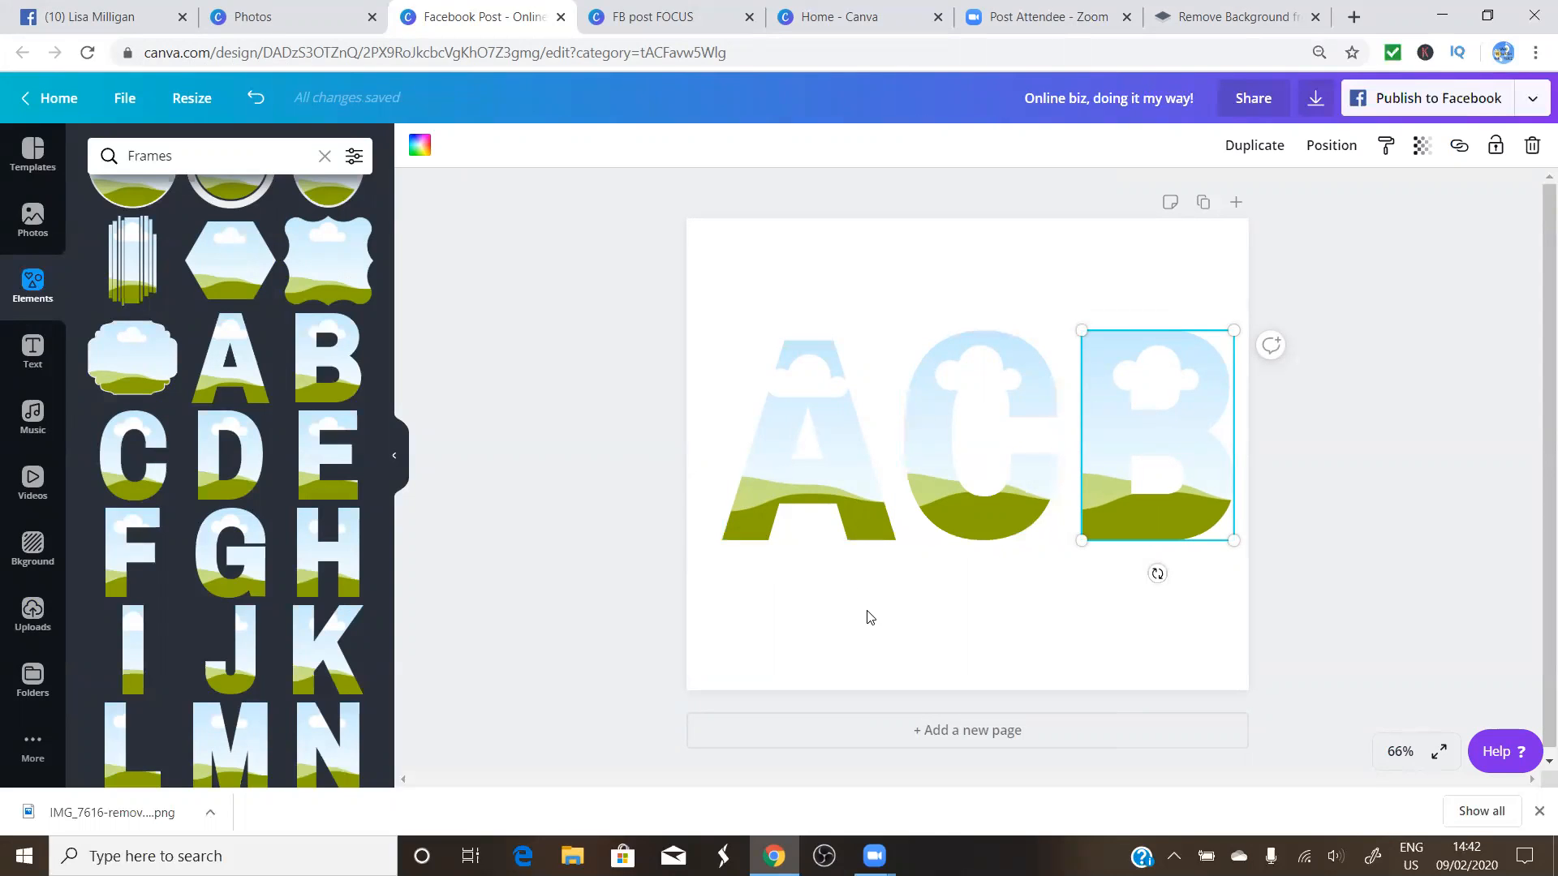
pyautogui.click(823, 640)
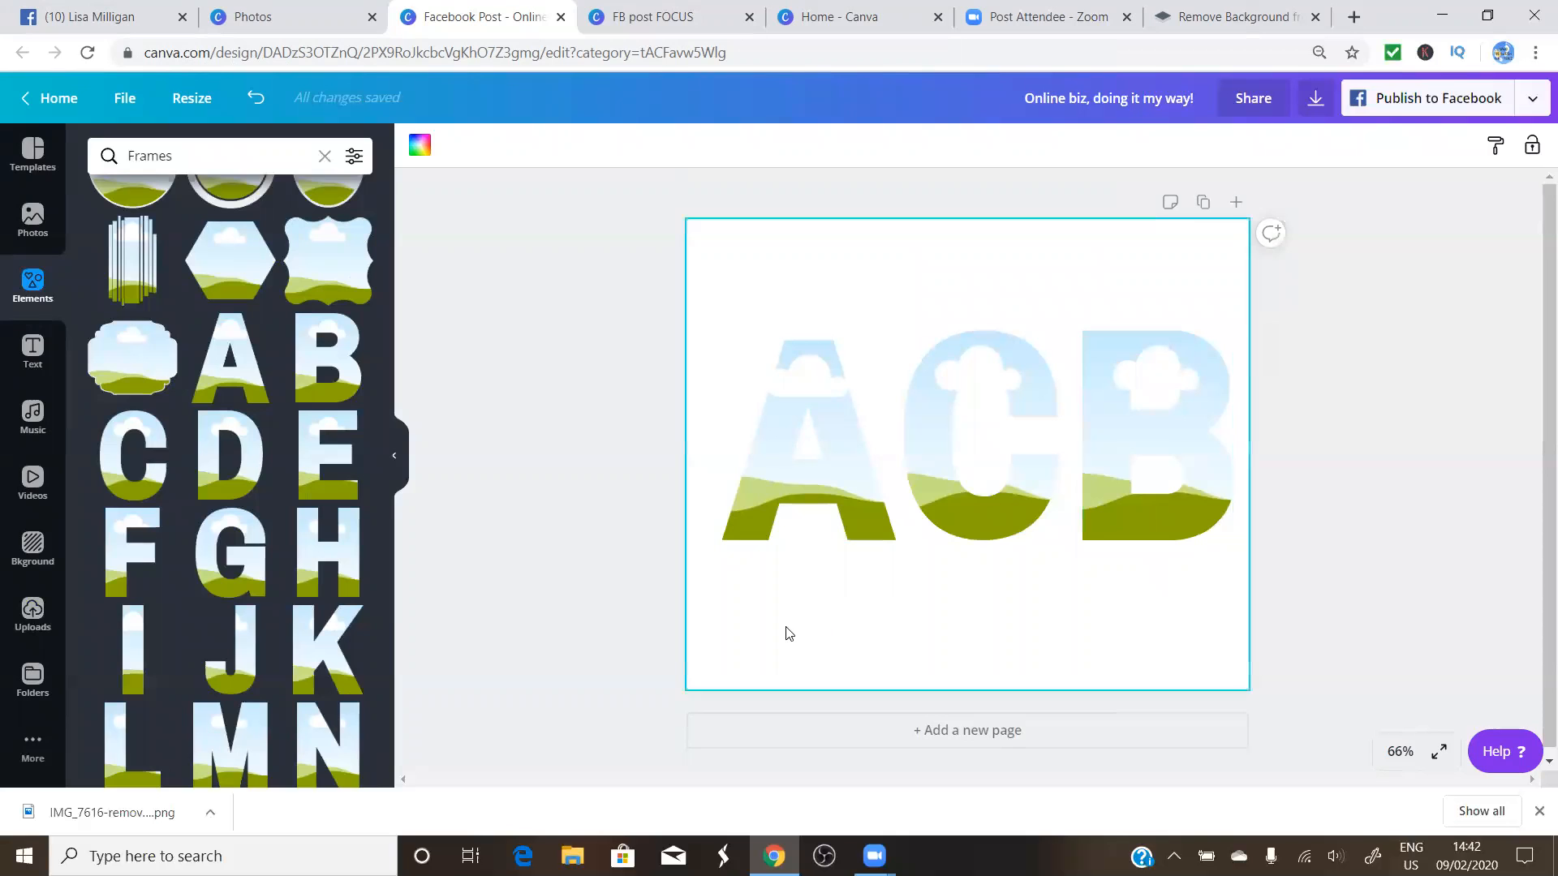
pyautogui.click(32, 221)
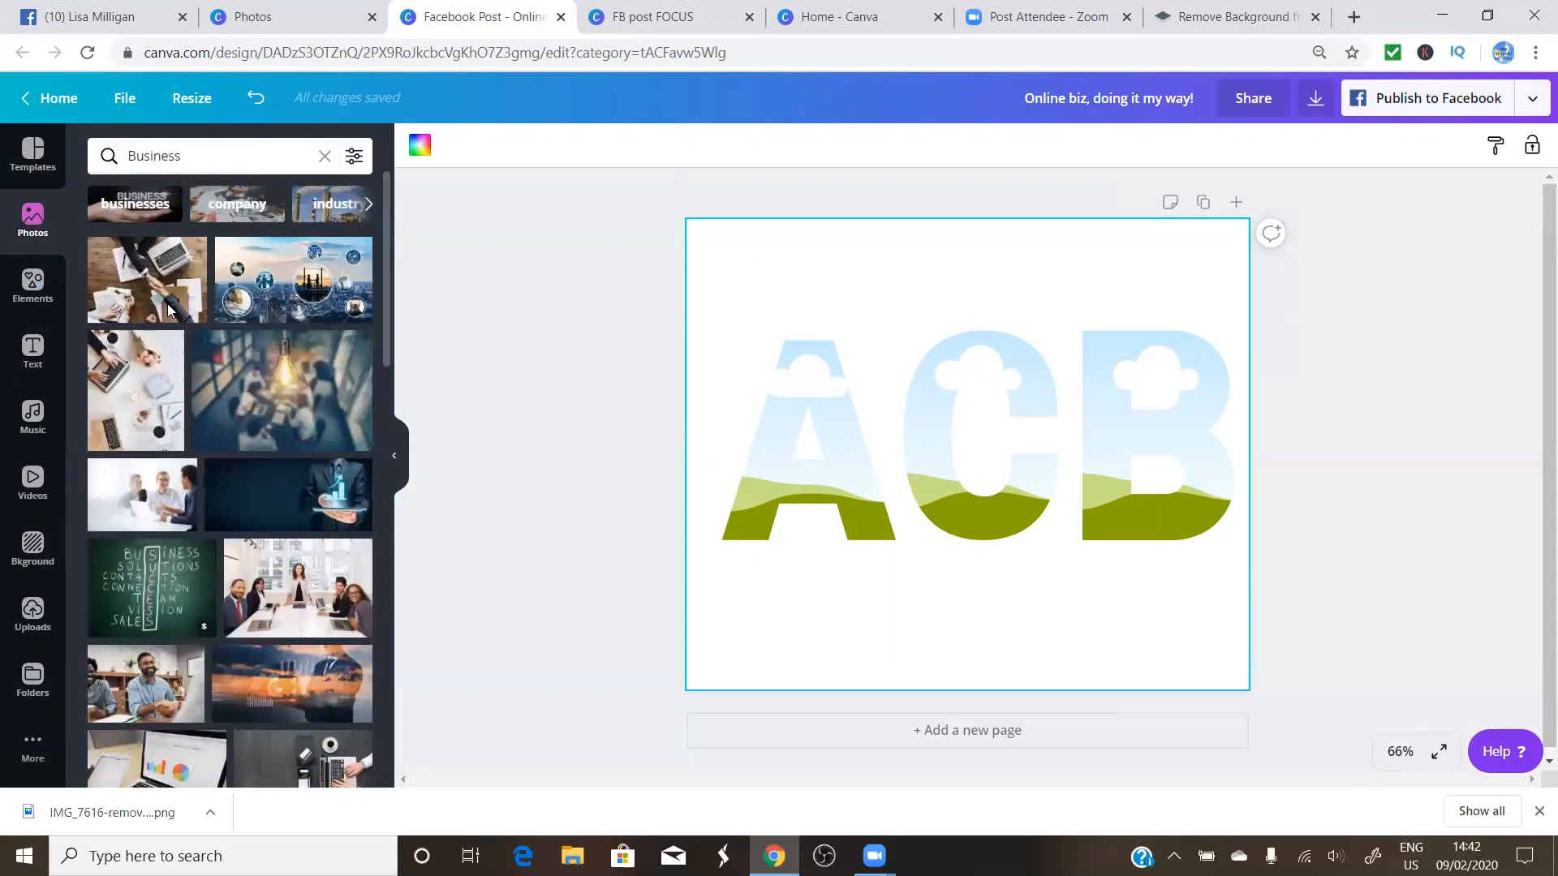
# Rerun the recent 'gold' stock photo search
pyautogui.click(30, 226)
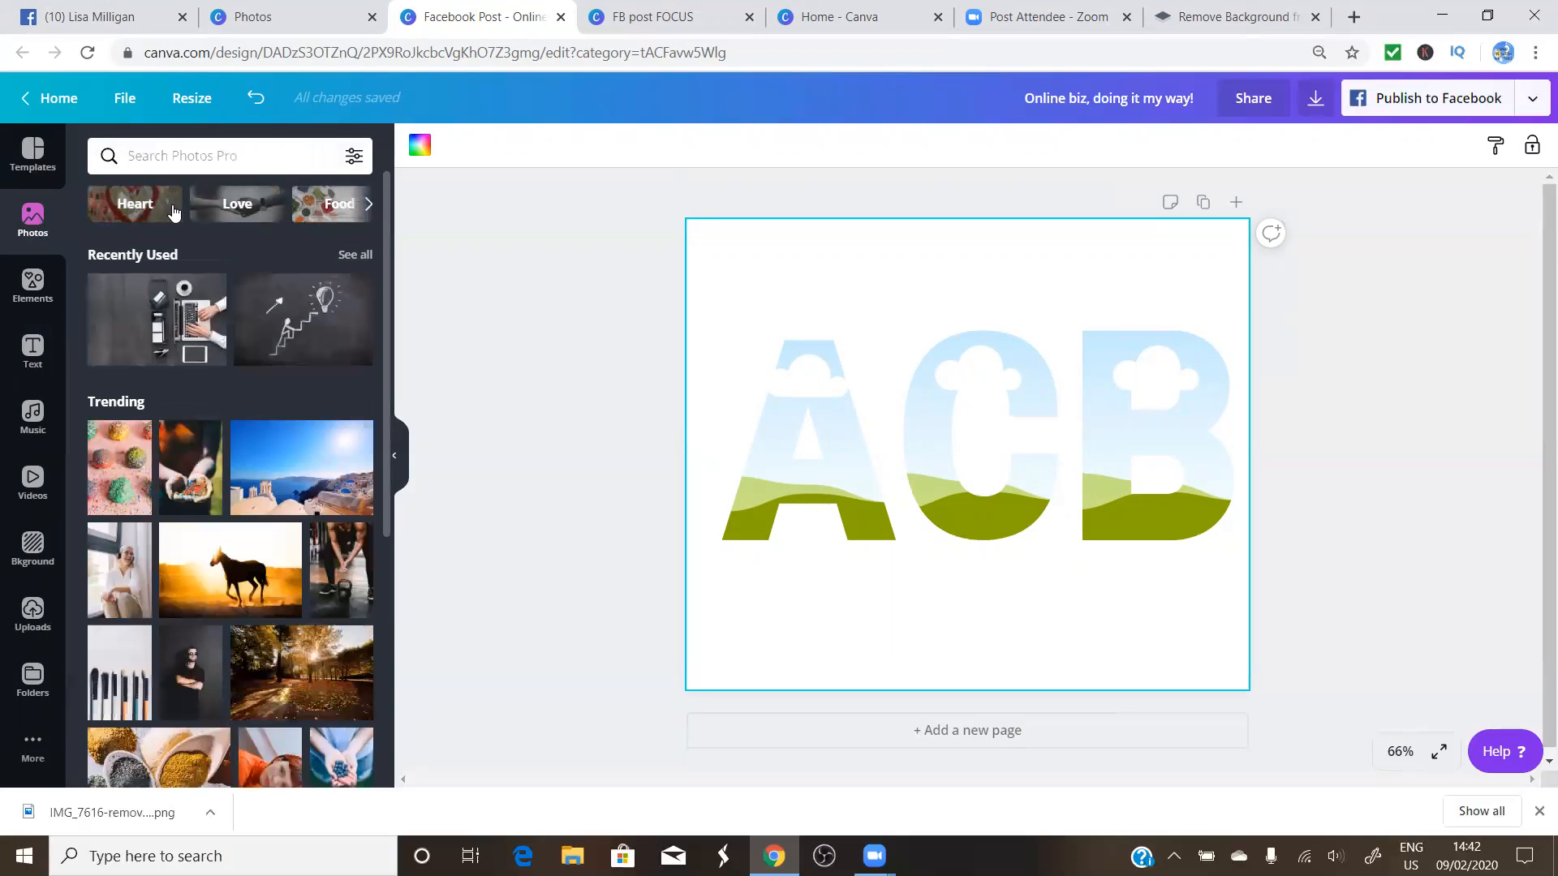
pyautogui.click(163, 152)
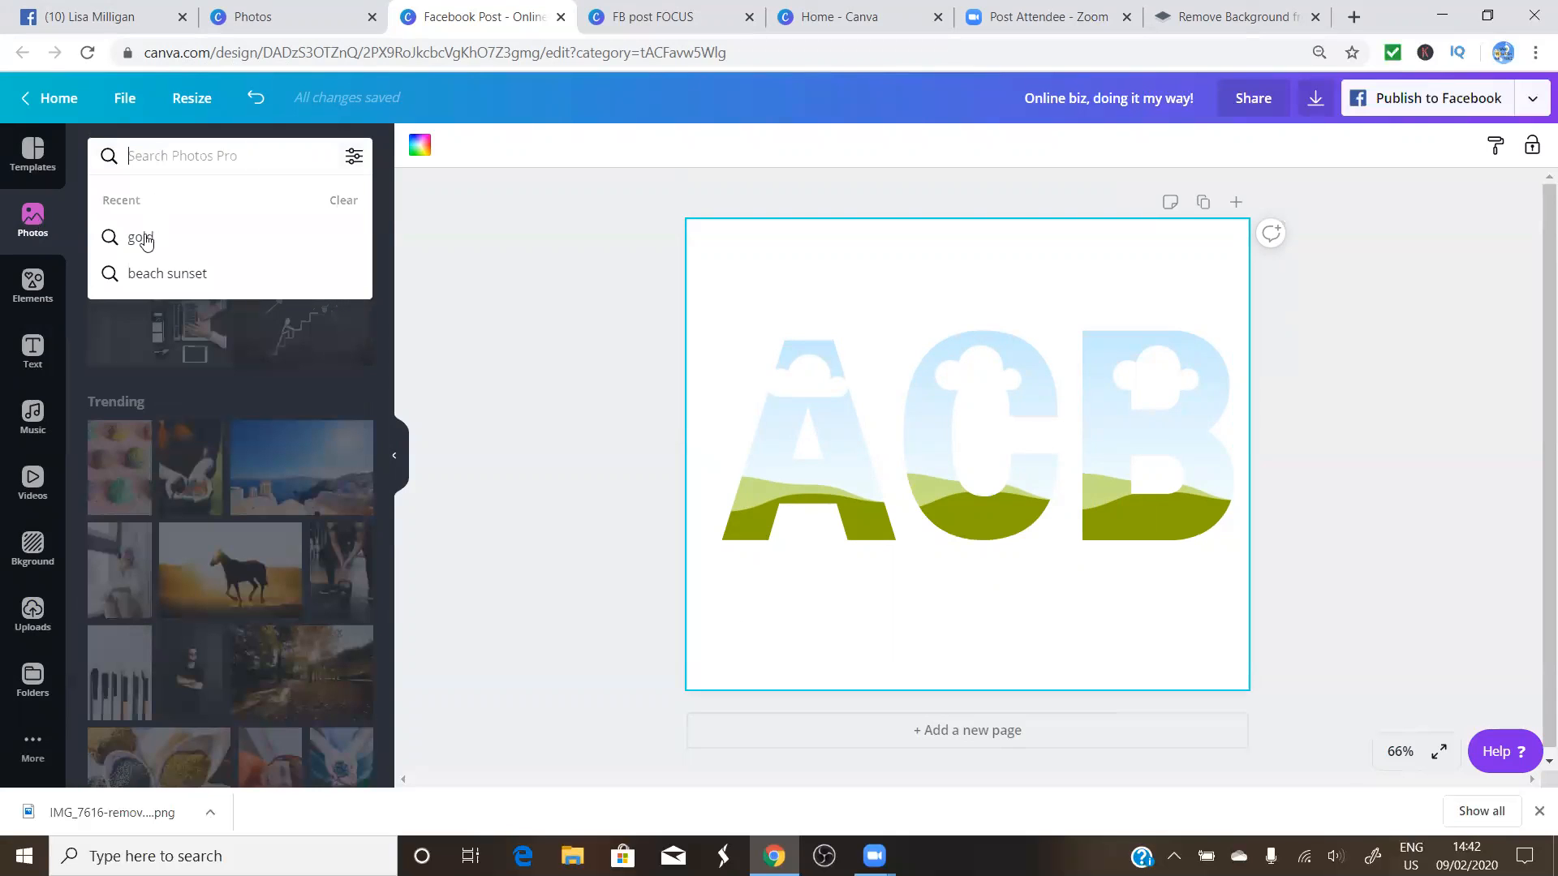
pyautogui.click(142, 239)
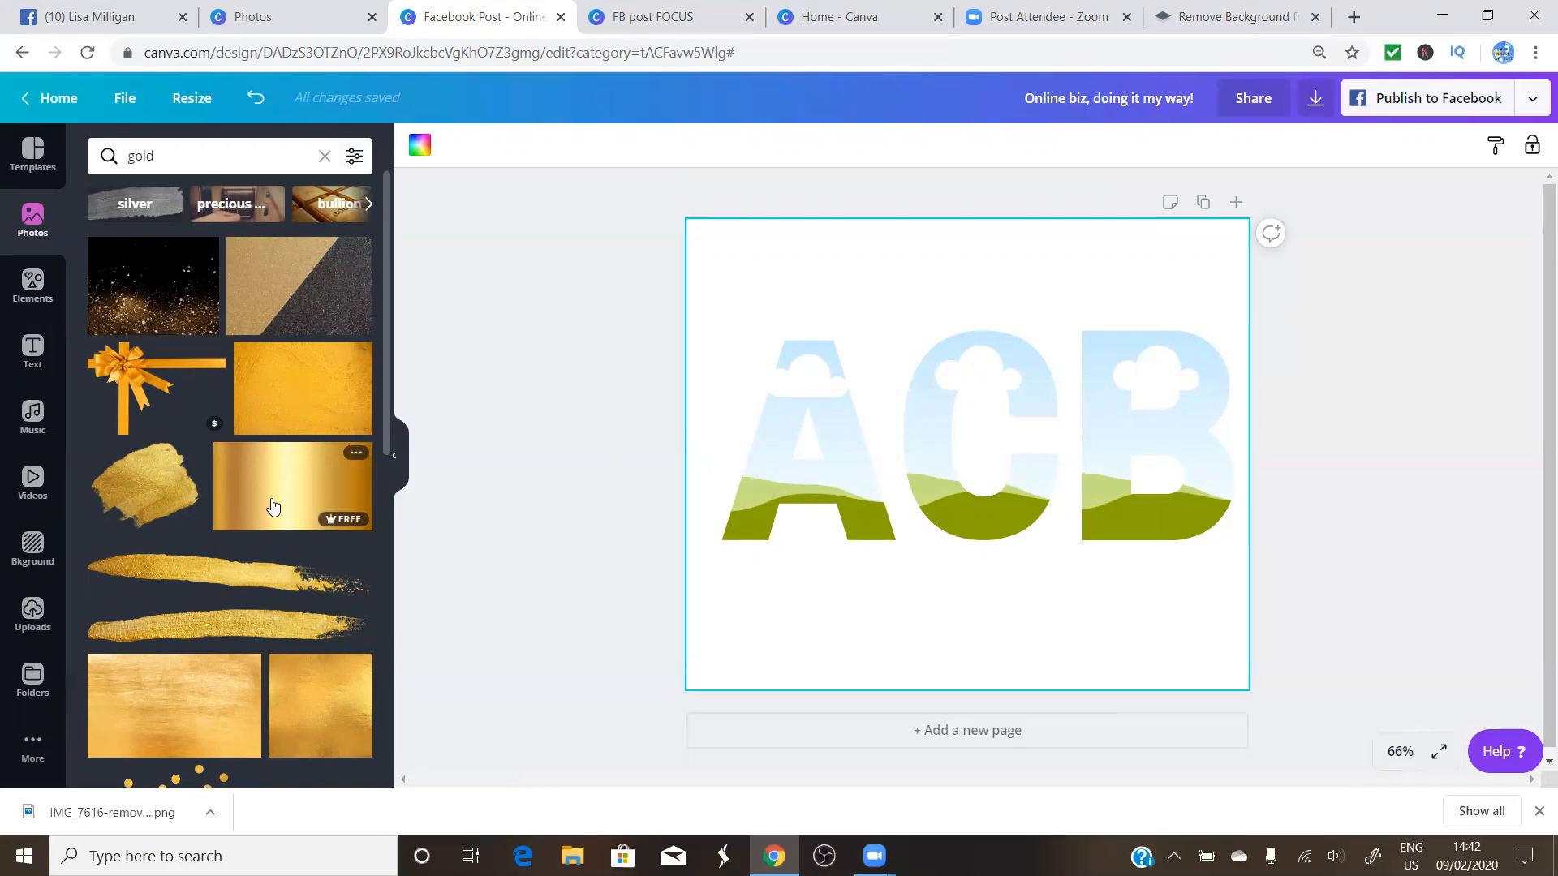
# Fill the A frame with the gold gradient photo and the C and B frames with gold texture
pyautogui.moveTo(324, 490); pyautogui.dragTo(792, 396)
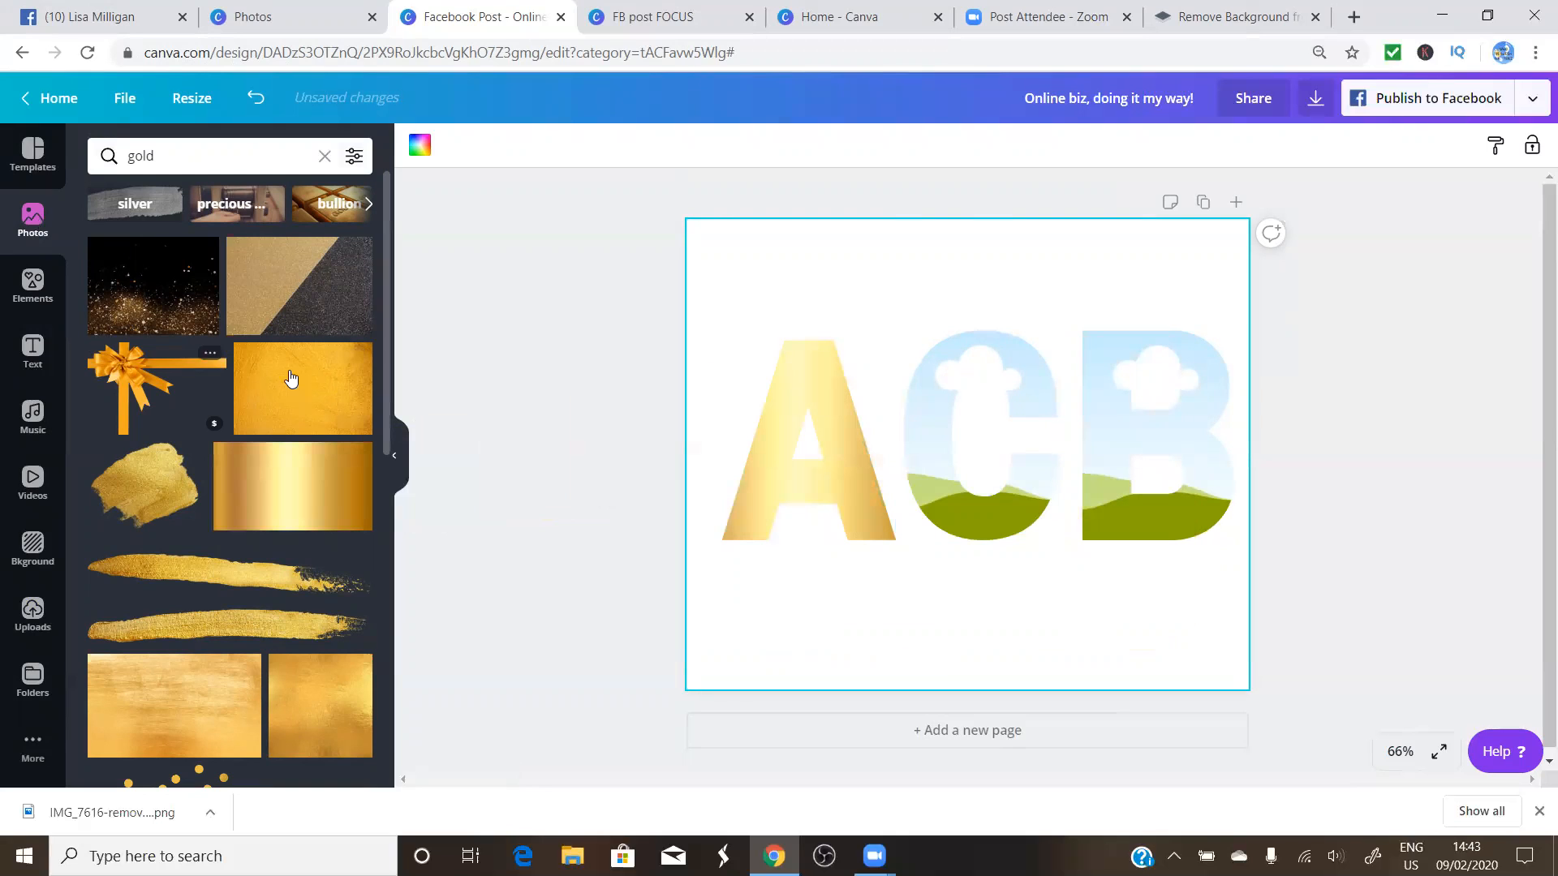
pyautogui.moveTo(302, 380); pyautogui.dragTo(957, 374)
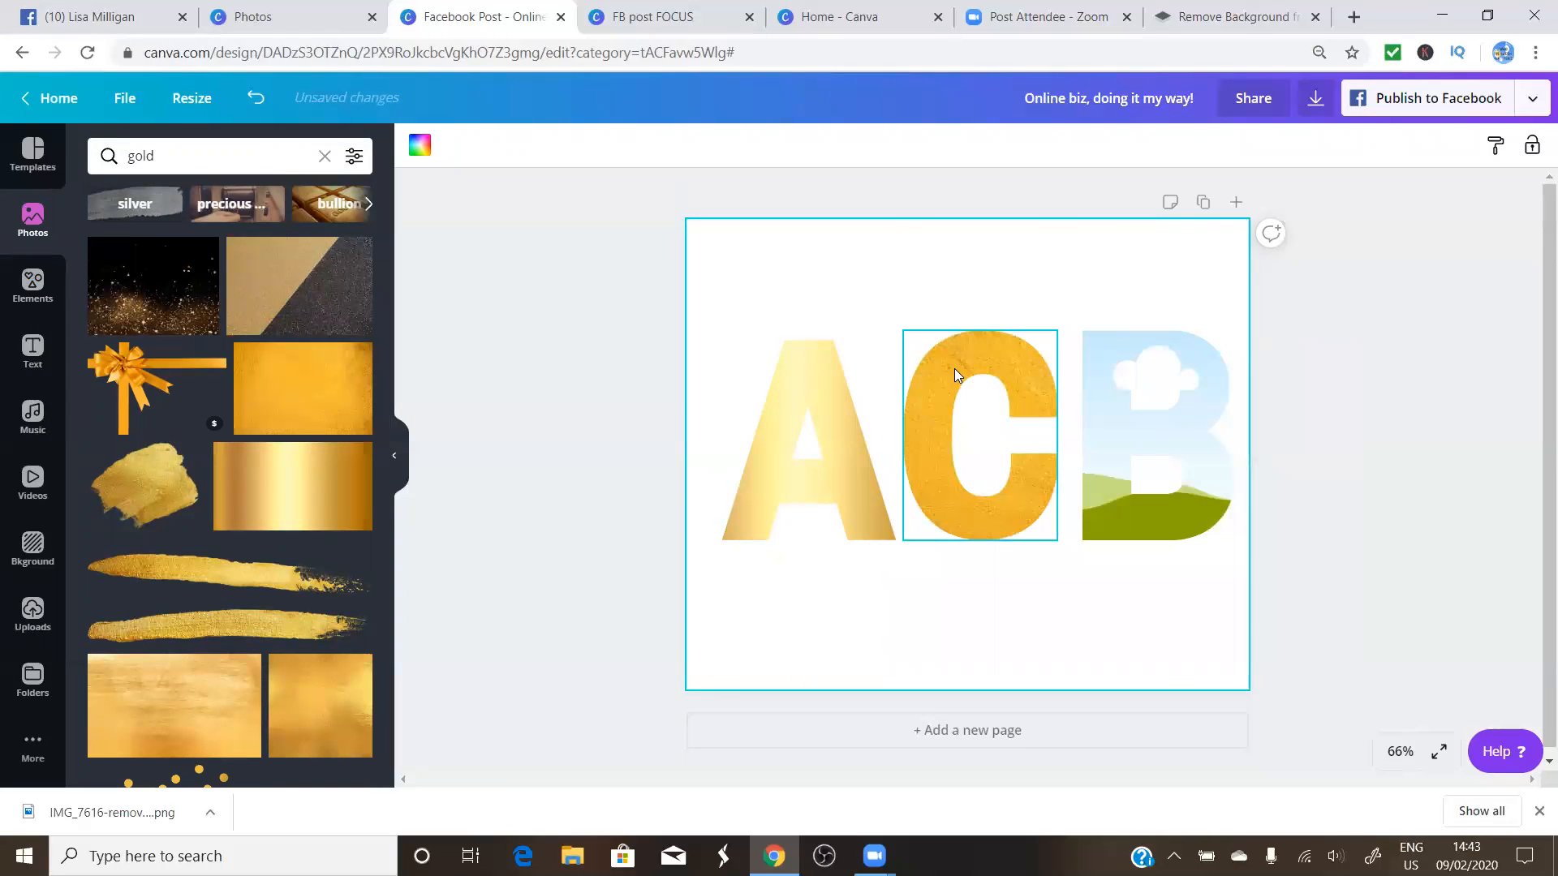
pyautogui.moveTo(297, 388); pyautogui.dragTo(1118, 376)
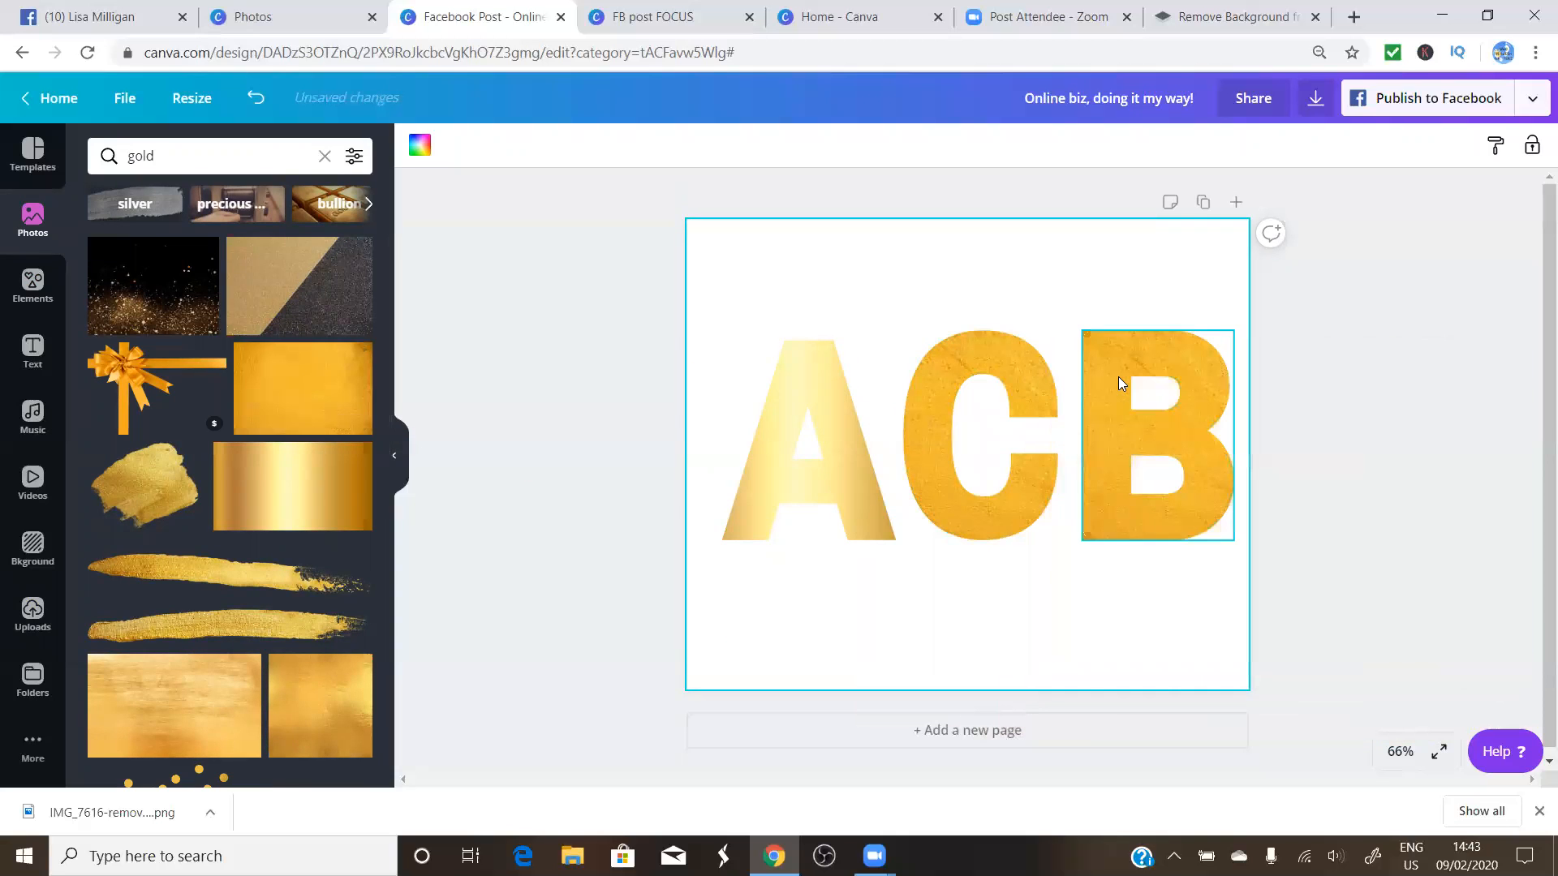
pyautogui.click(870, 586)
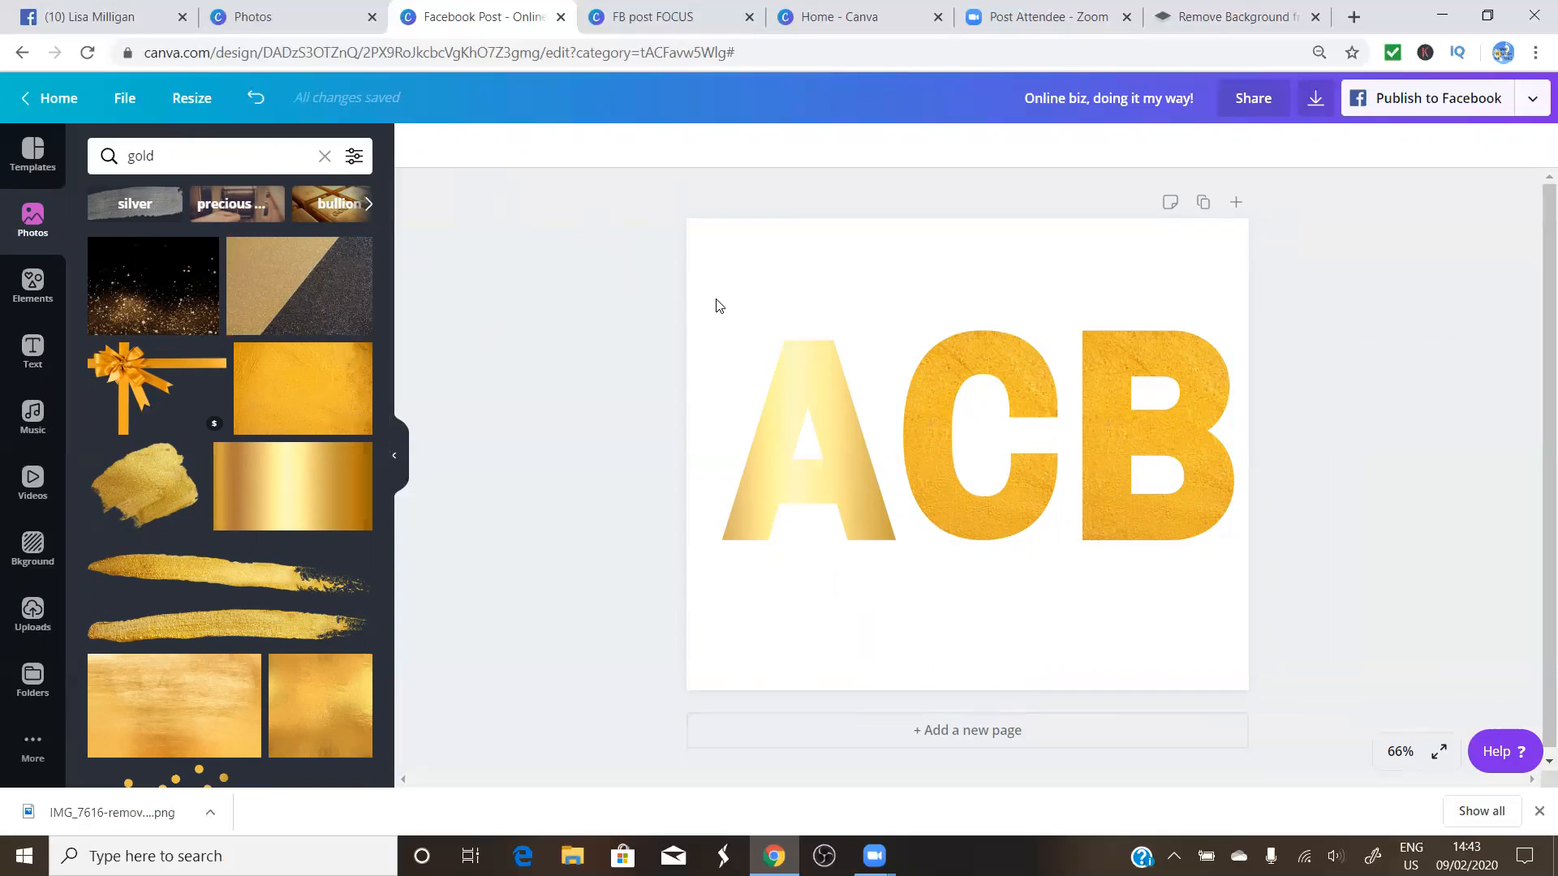
pyautogui.click(31, 550)
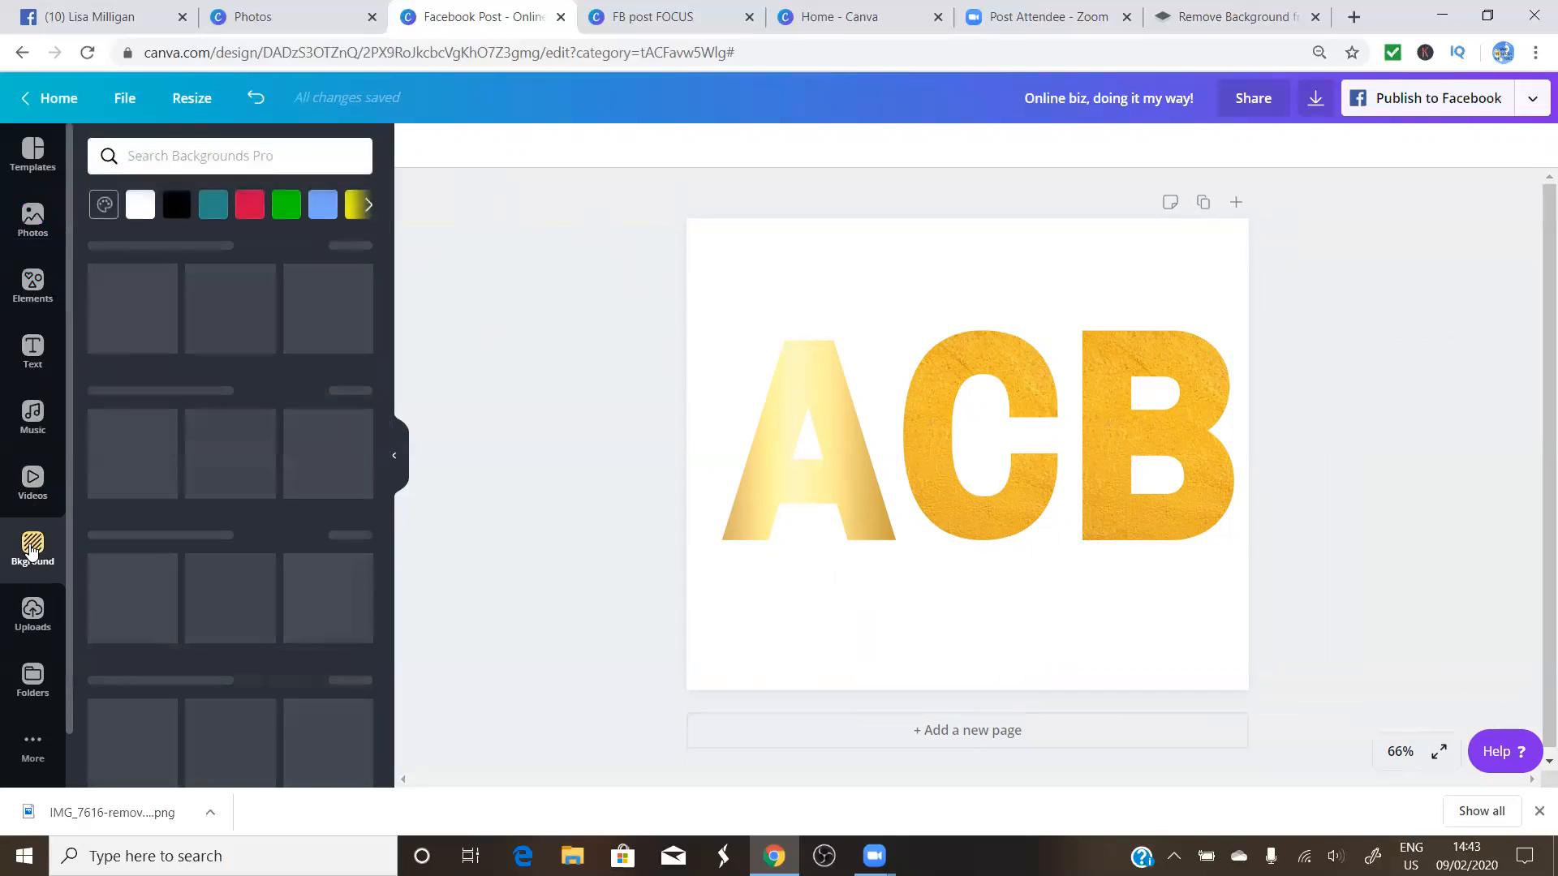
# Apply the recently used pink feather photo as the page background
pyautogui.click(771, 293)
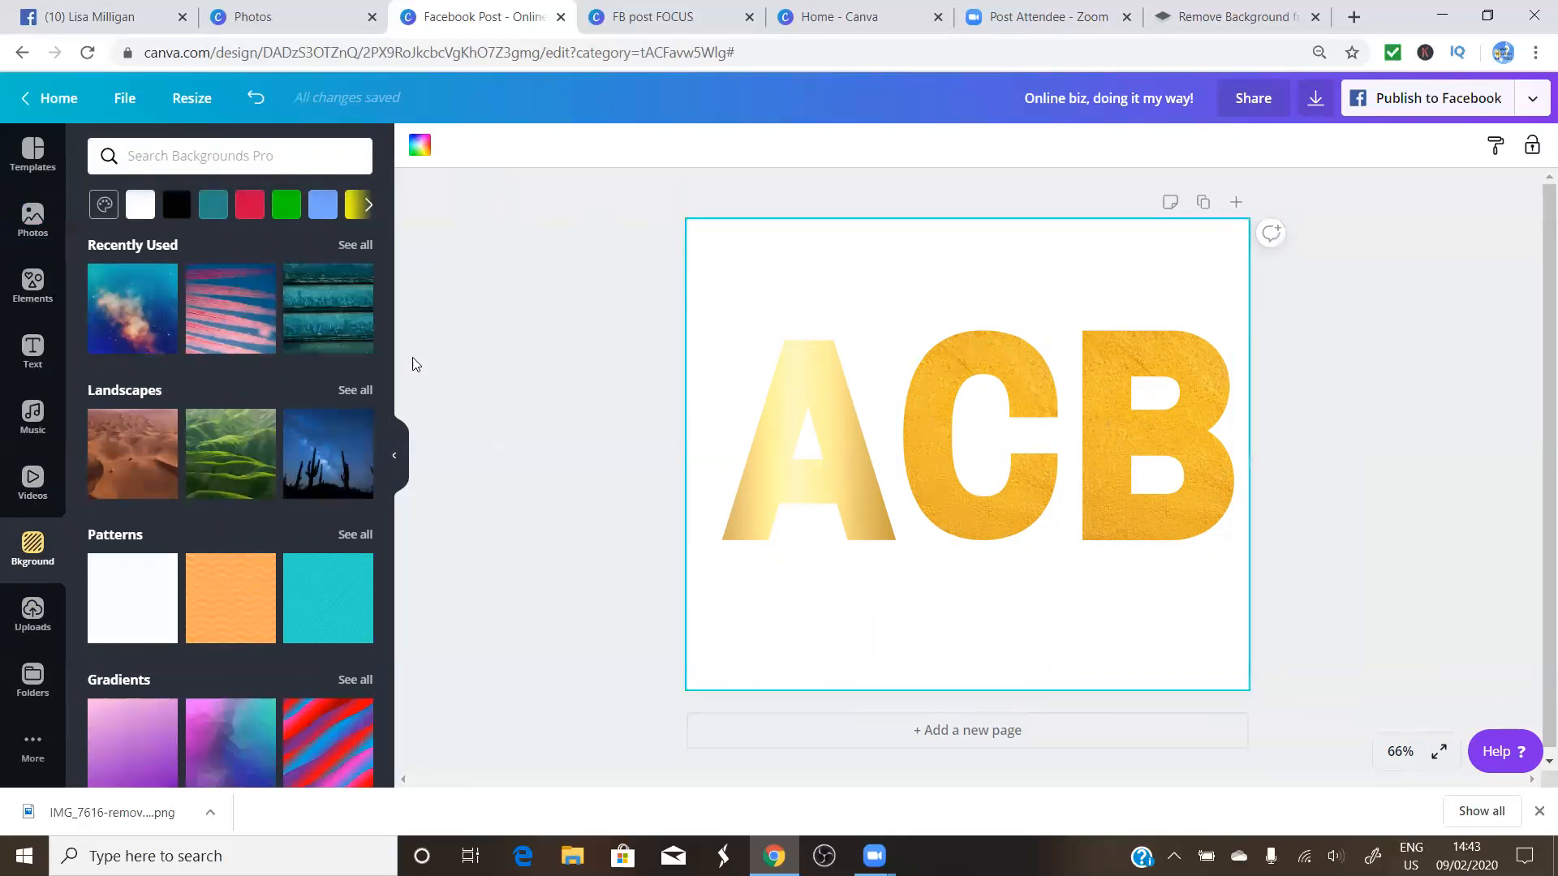
pyautogui.click(241, 326)
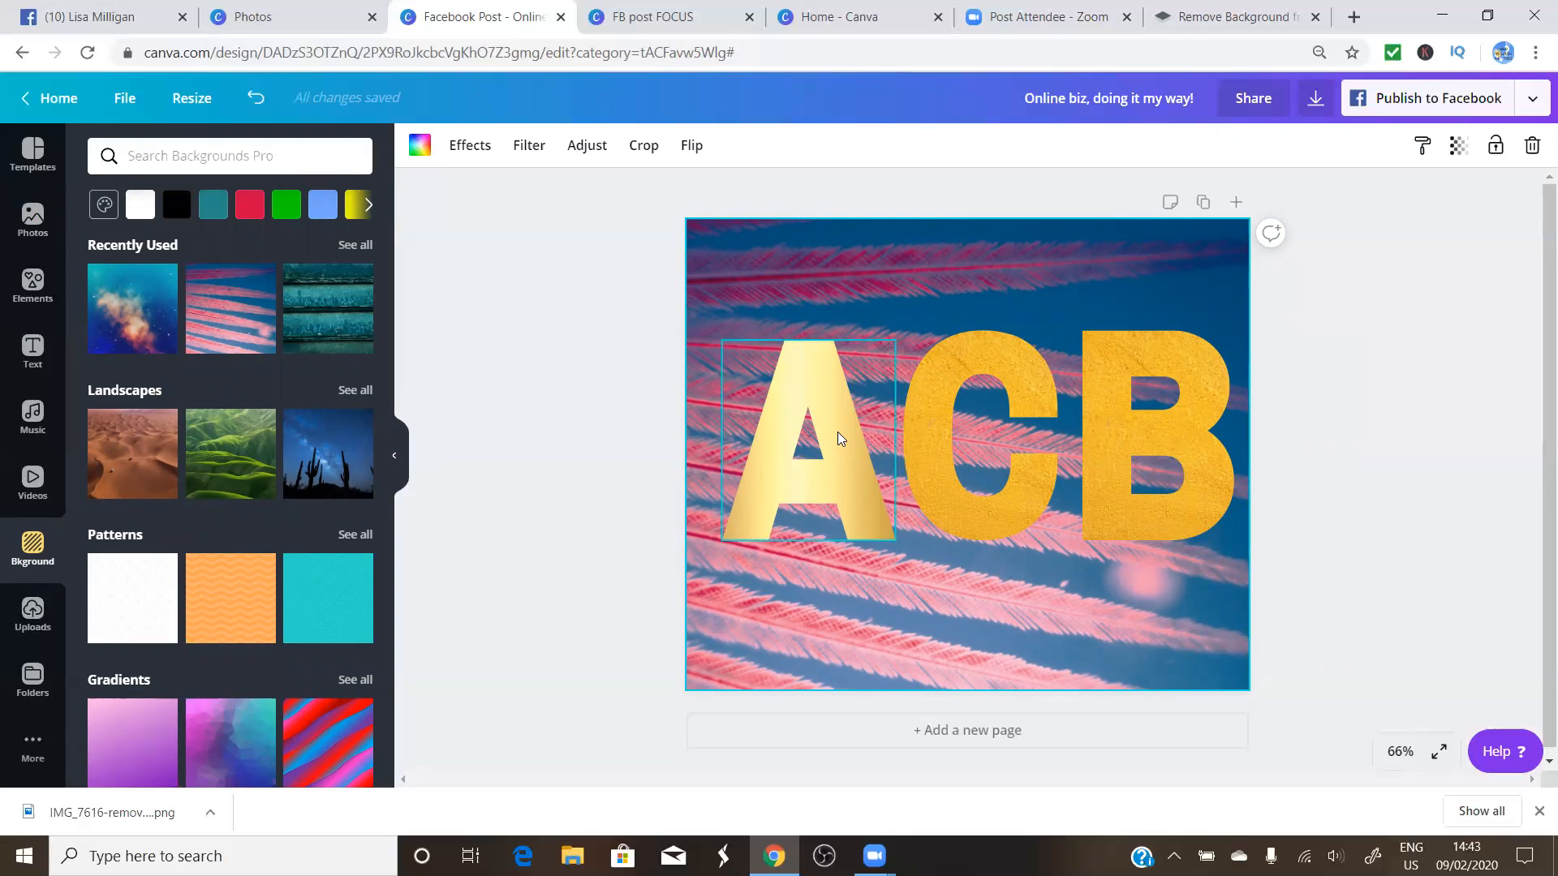
pyautogui.click(781, 460)
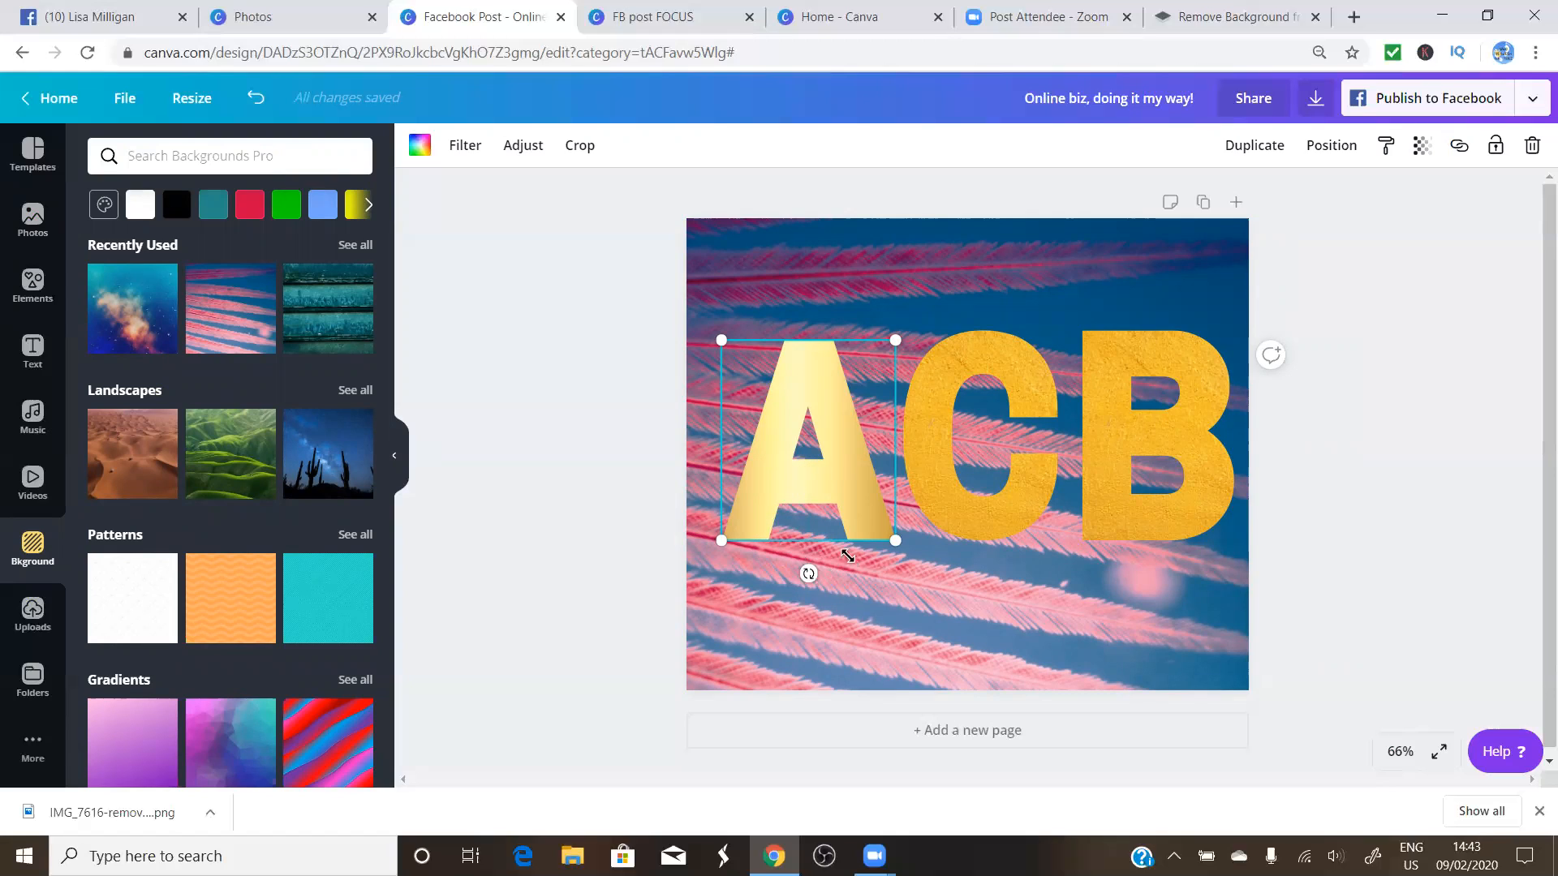
# Tilt the A to -25°, raise the C and rotate it about 15°
pyautogui.moveTo(808, 574); pyautogui.dragTo(920, 566)
pyautogui.click(975, 495)
pyautogui.moveTo(977, 428); pyautogui.dragTo(985, 355)
pyautogui.moveTo(945, 528); pyautogui.dragTo(921, 528)
# Move the B below the C and enlarge it, then nudge the C slightly
pyautogui.click(1122, 517)
pyautogui.moveTo(1108, 524); pyautogui.dragTo(1129, 592)
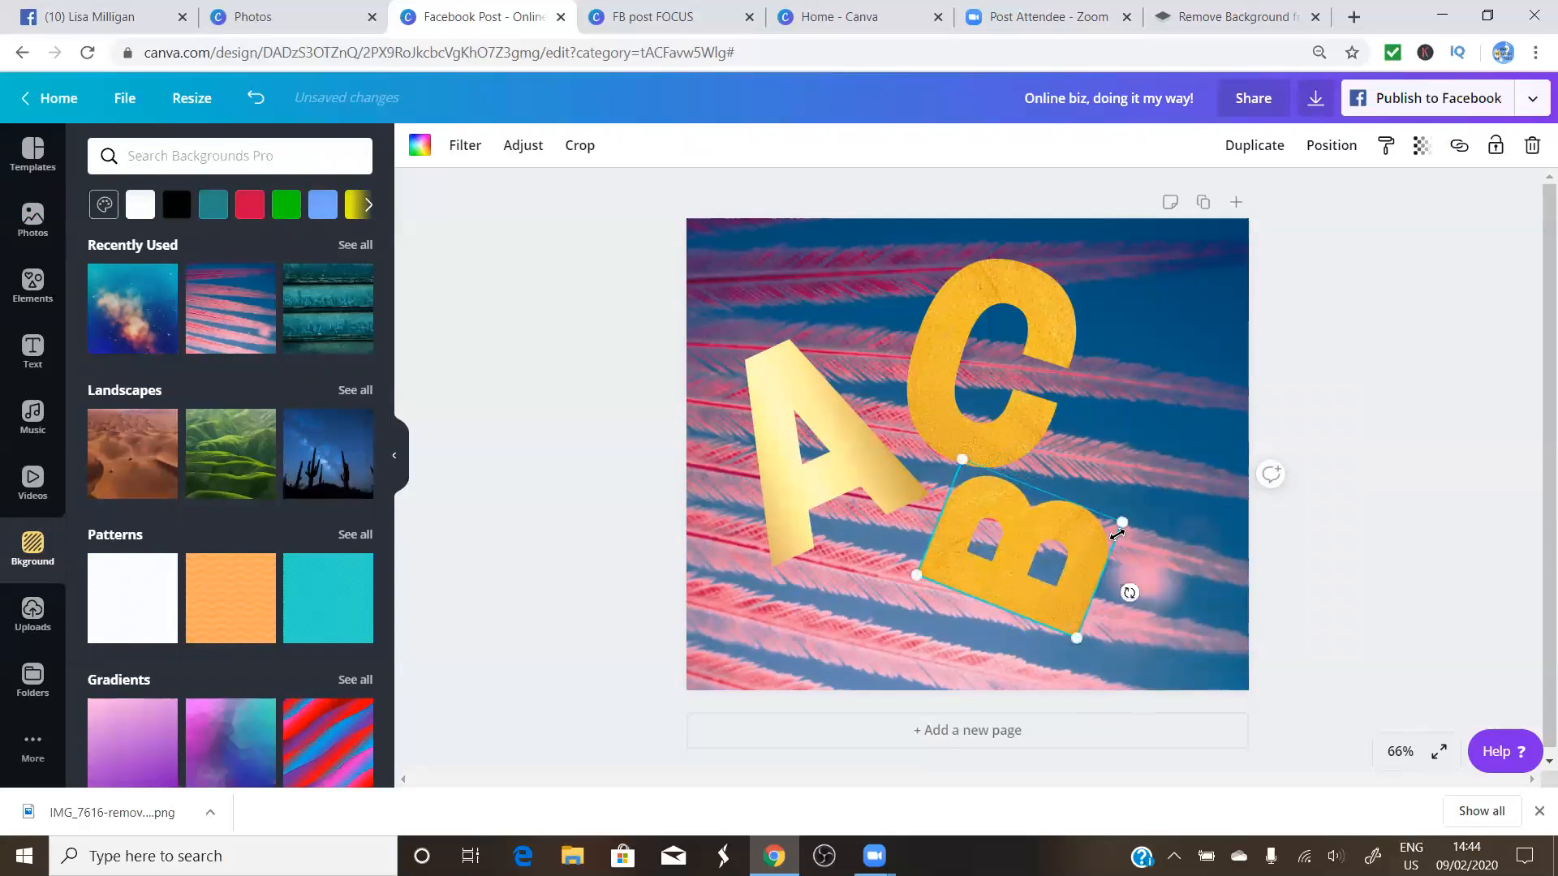
pyautogui.moveTo(1132, 520); pyautogui.dragTo(1212, 504)
pyautogui.moveTo(961, 321)
pyautogui.mouseDown()
pyautogui.moveTo(1043, 295)
pyautogui.moveTo(987, 292)
pyautogui.moveTo(1001, 348)
pyautogui.moveTo(985, 292)
pyautogui.moveTo(978, 371)
pyautogui.moveTo(967, 302)
pyautogui.mouseUp()
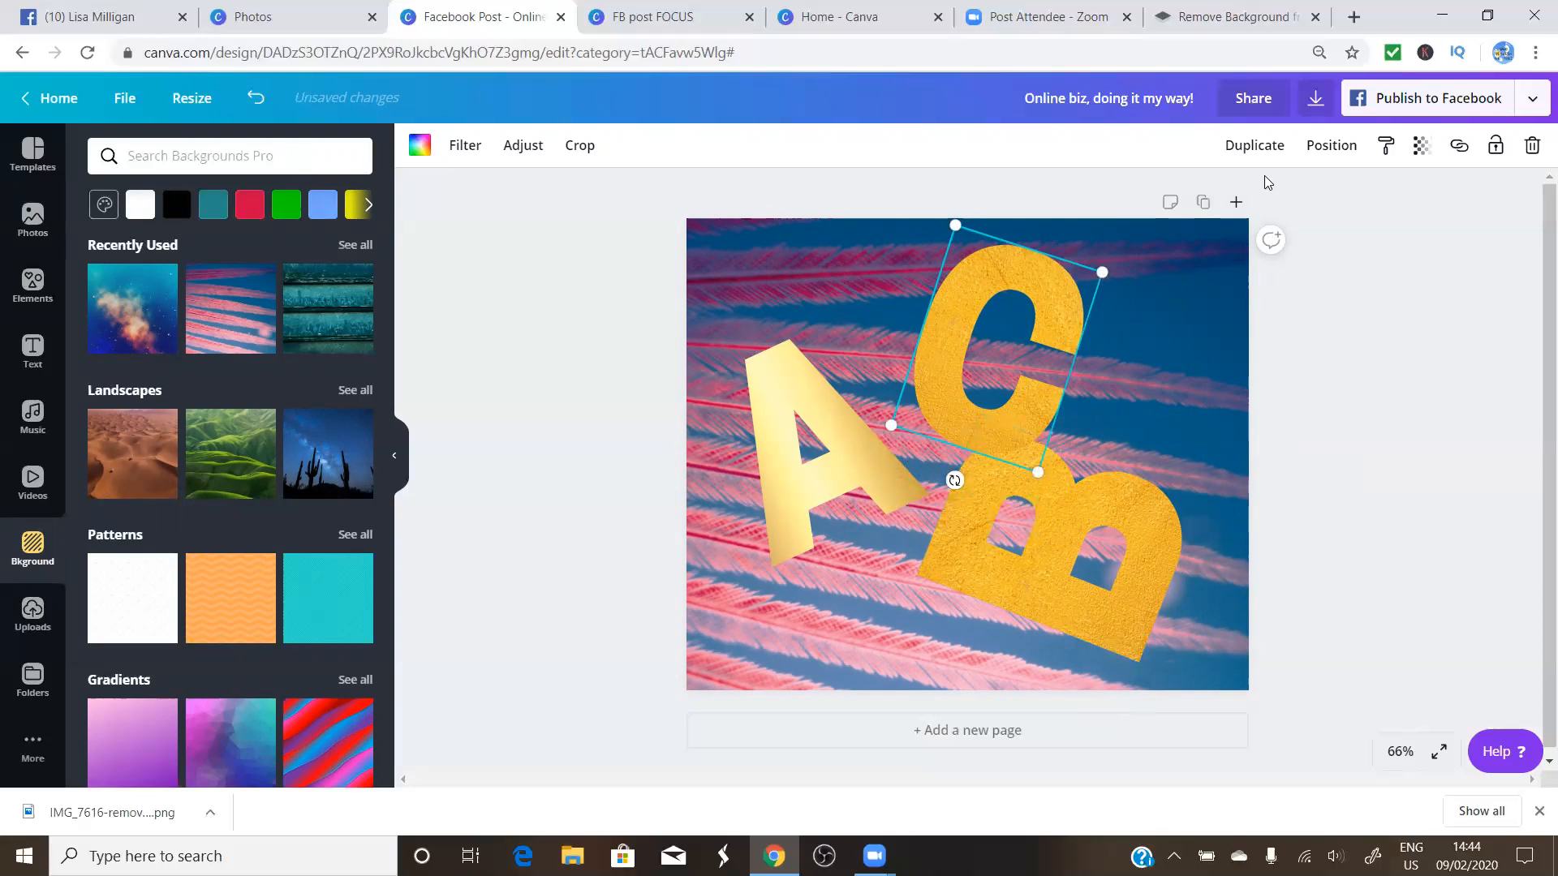
# Send the C one layer back and shift the B down and left toward it
pyautogui.click(1333, 148)
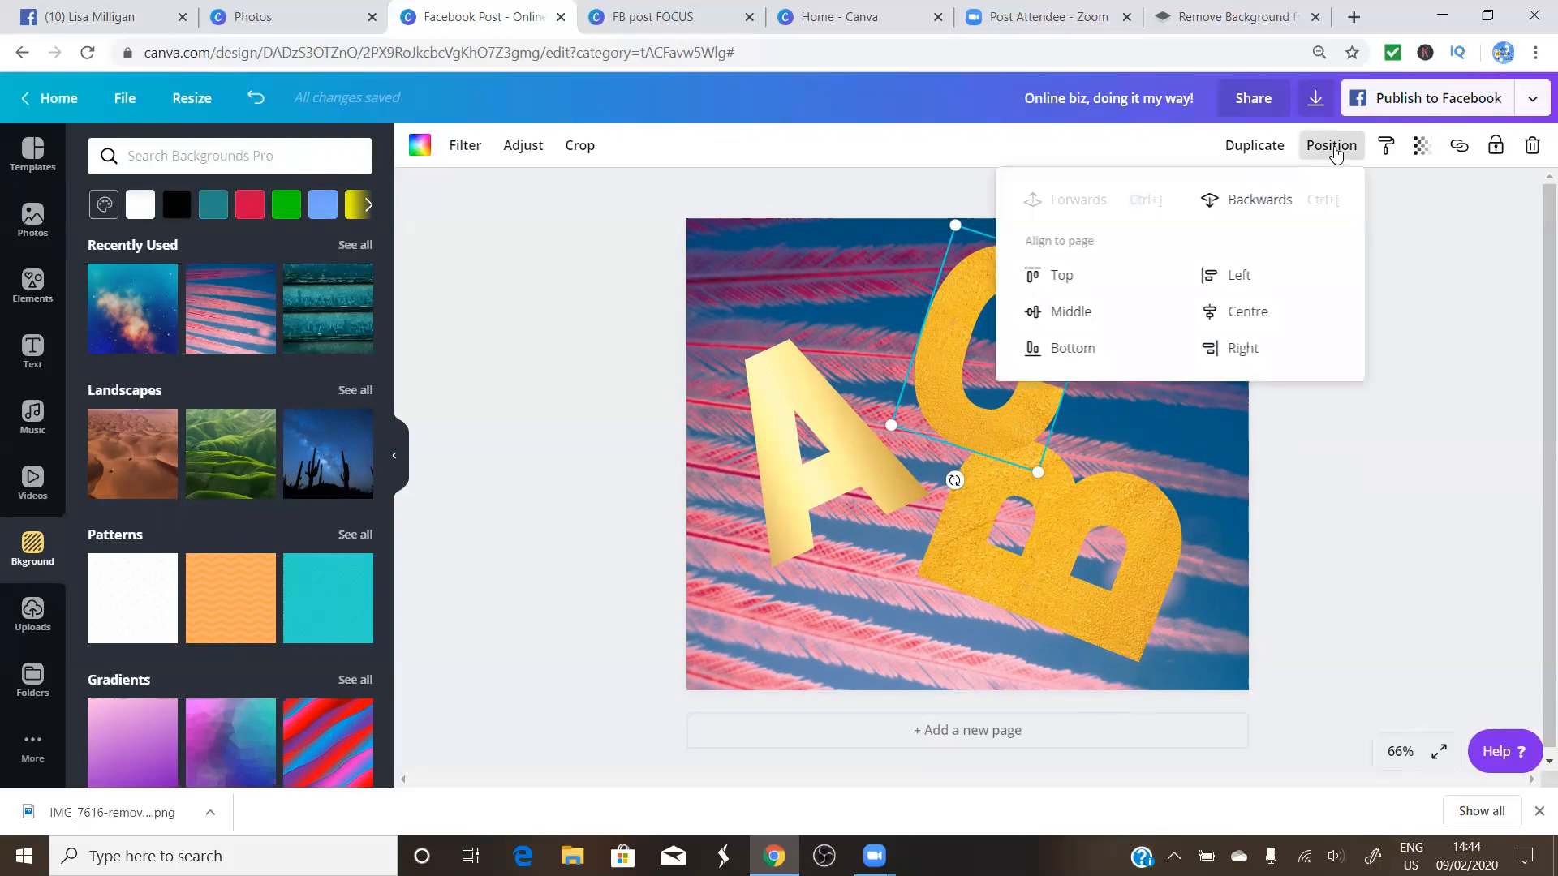
pyautogui.click(1250, 208)
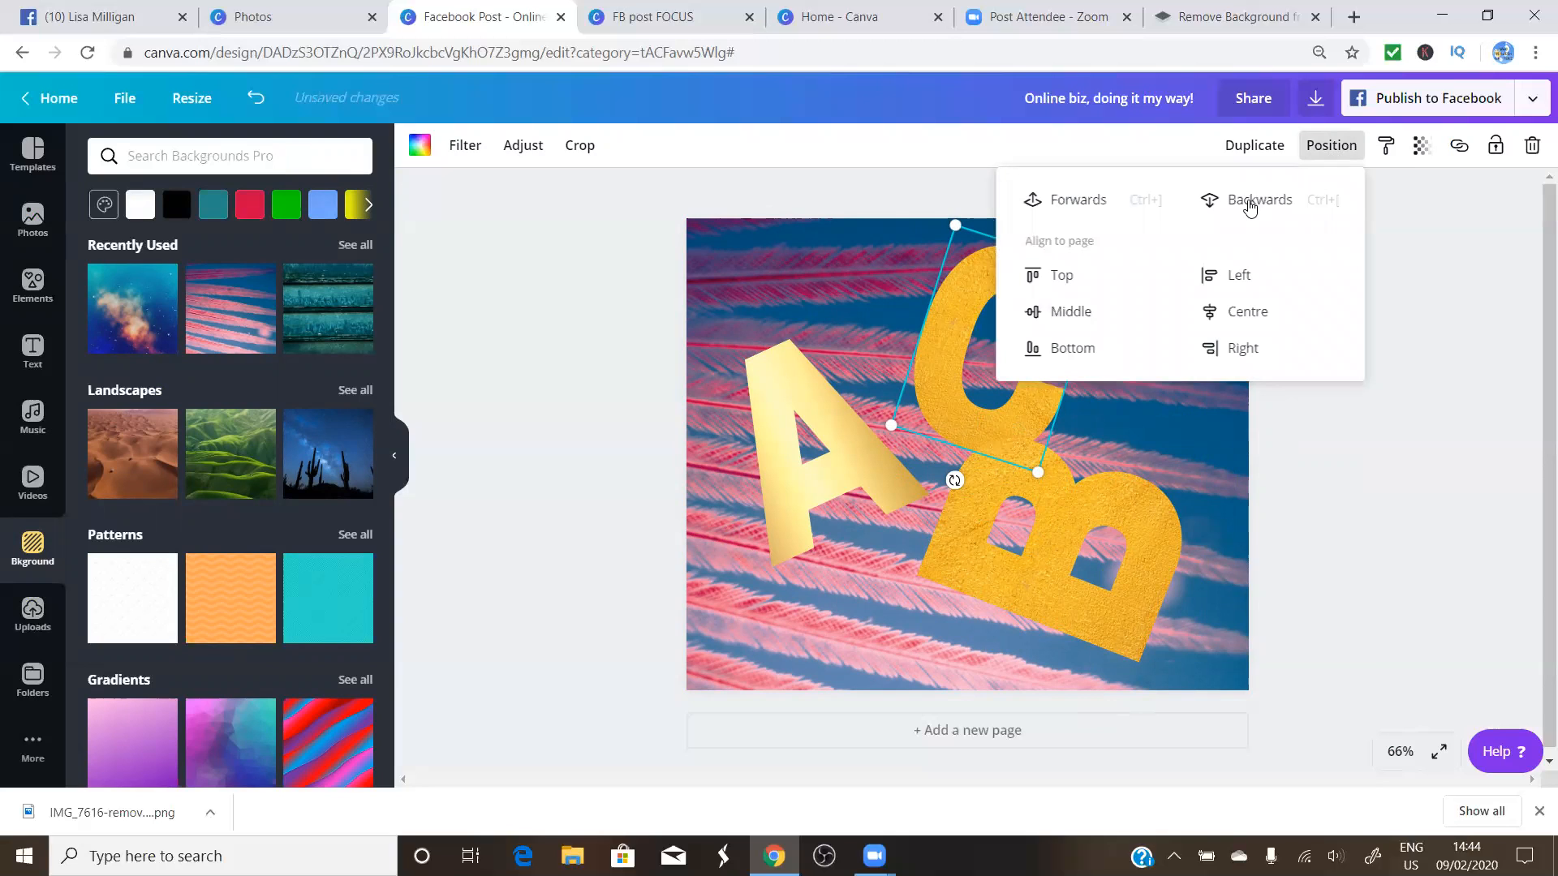
pyautogui.click(1358, 477)
pyautogui.moveTo(1034, 544); pyautogui.dragTo(1058, 568)
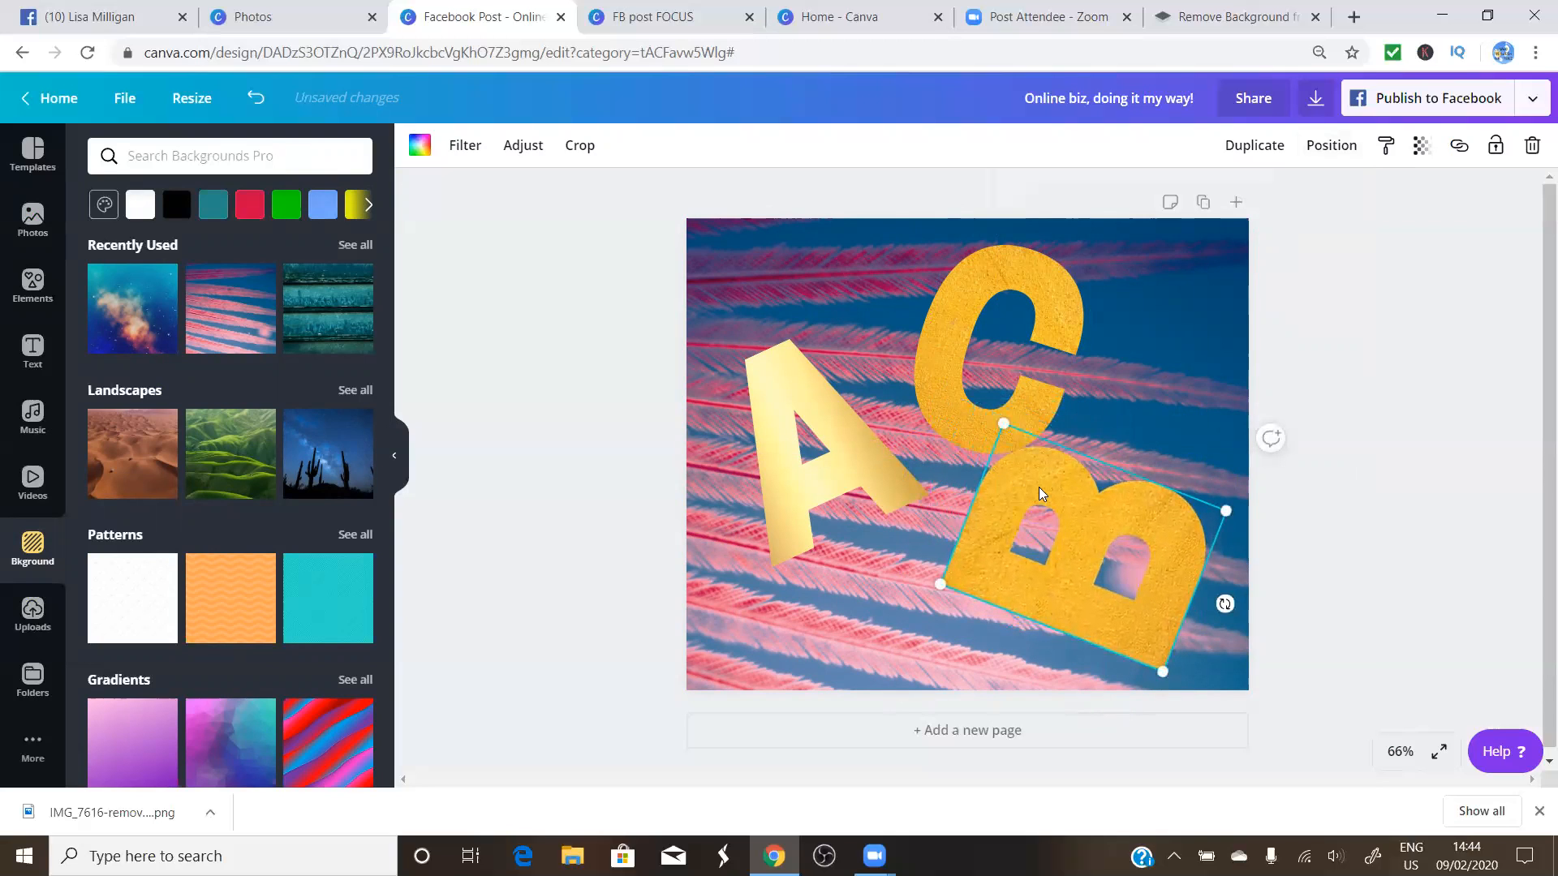
pyautogui.moveTo(979, 509); pyautogui.dragTo(946, 493)
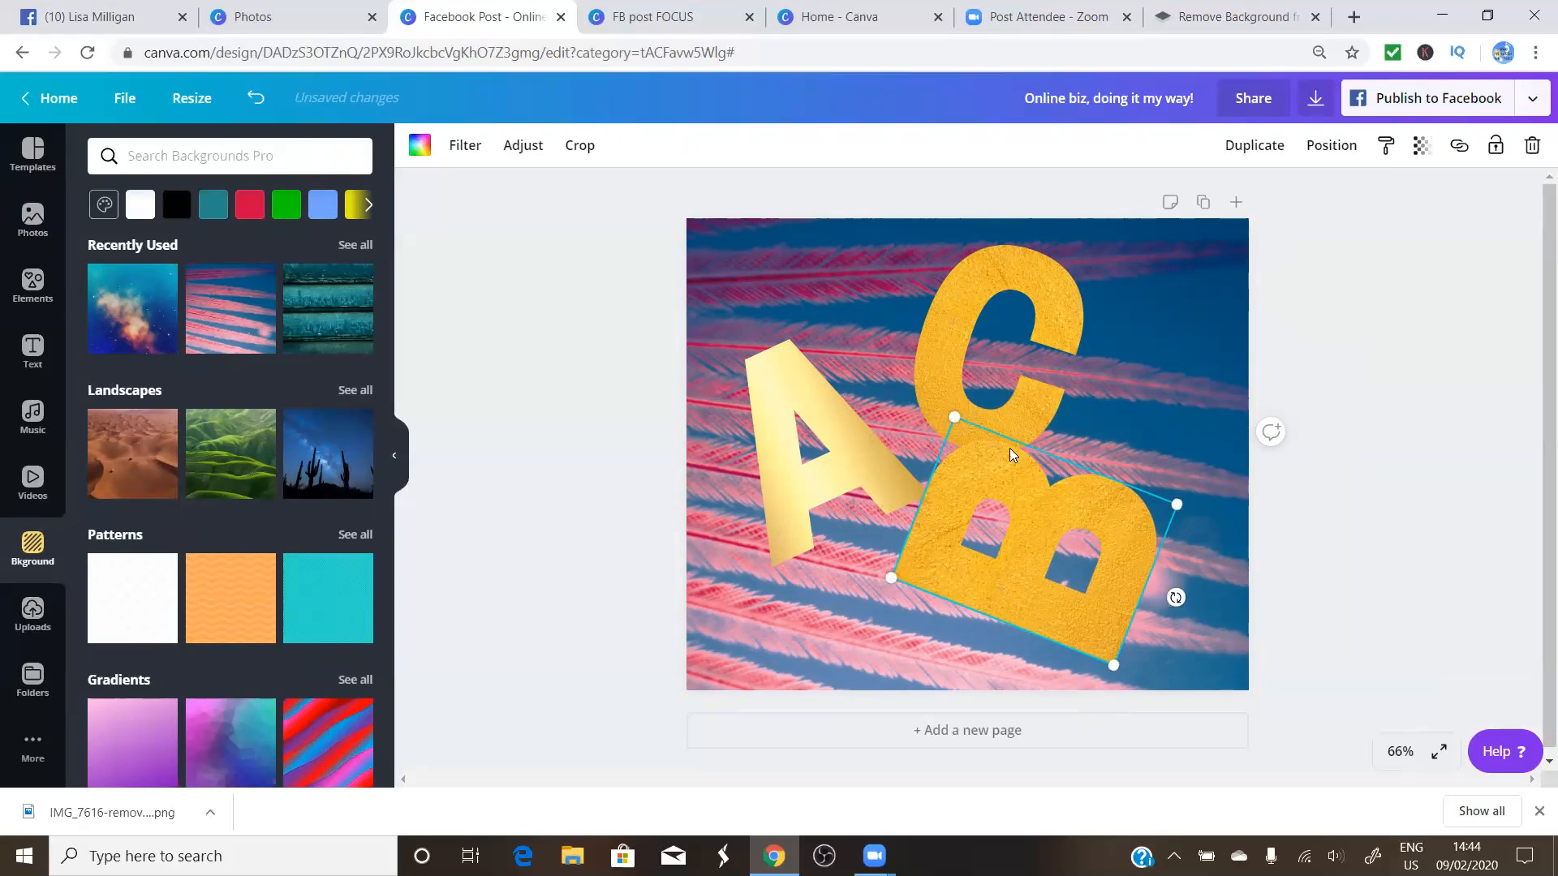
# Send the B to the bottom layer and tuck it up beneath the C's lower edge
pyautogui.click(1331, 150)
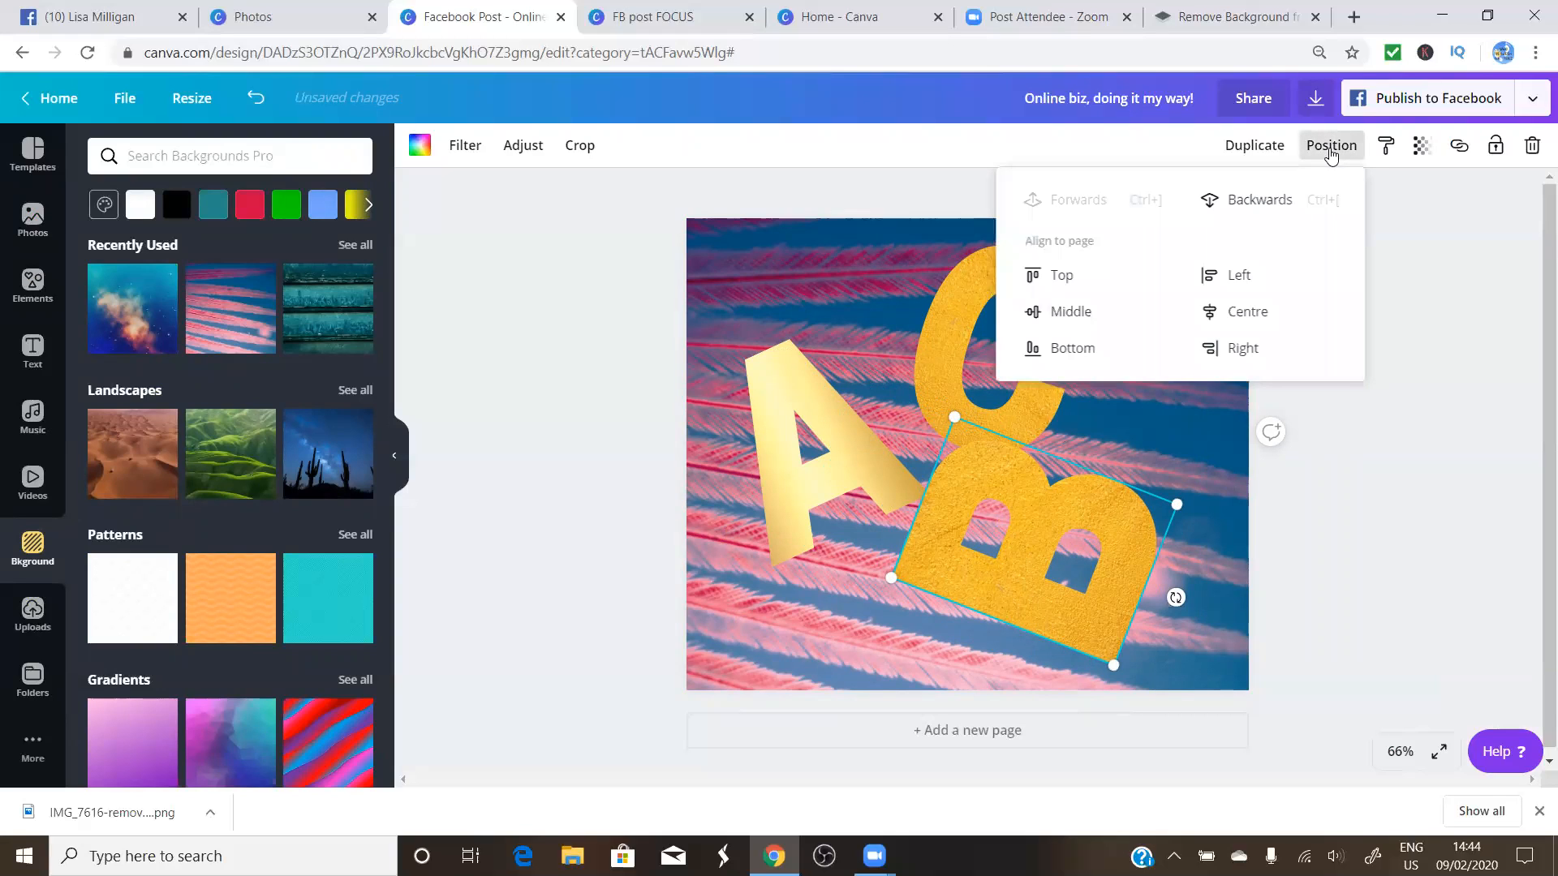
pyautogui.click(1259, 203)
pyautogui.click(1258, 205)
pyautogui.moveTo(1034, 523)
pyautogui.mouseDown()
pyautogui.moveTo(855, 424)
pyautogui.moveTo(811, 436)
pyautogui.moveTo(945, 503)
pyautogui.moveTo(882, 457)
pyautogui.moveTo(958, 495)
pyautogui.moveTo(1055, 504)
pyautogui.mouseUp()
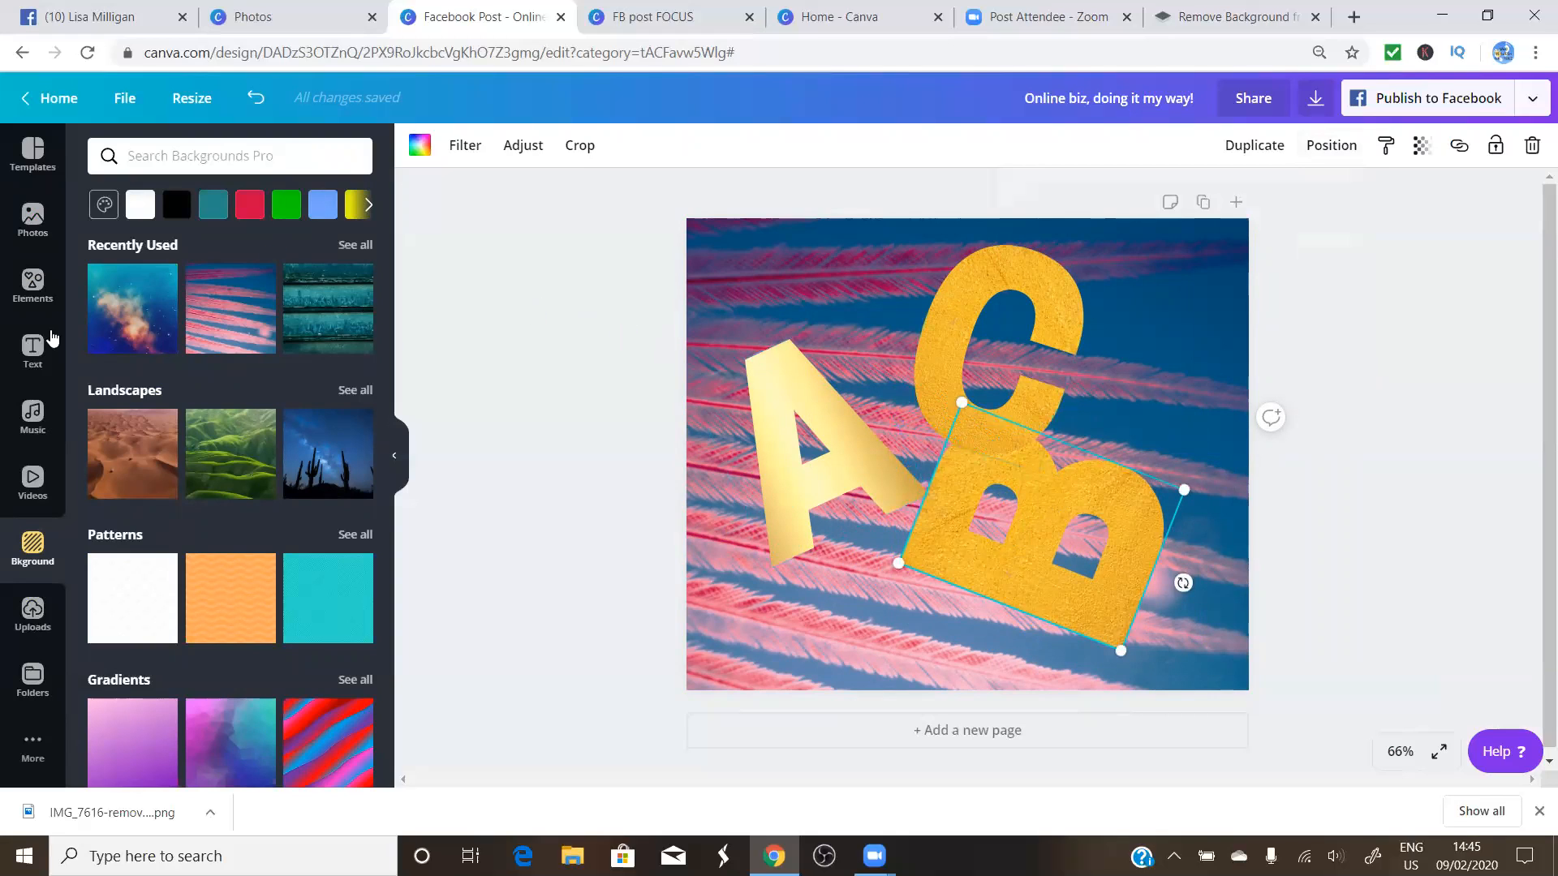
pyautogui.click(836, 461)
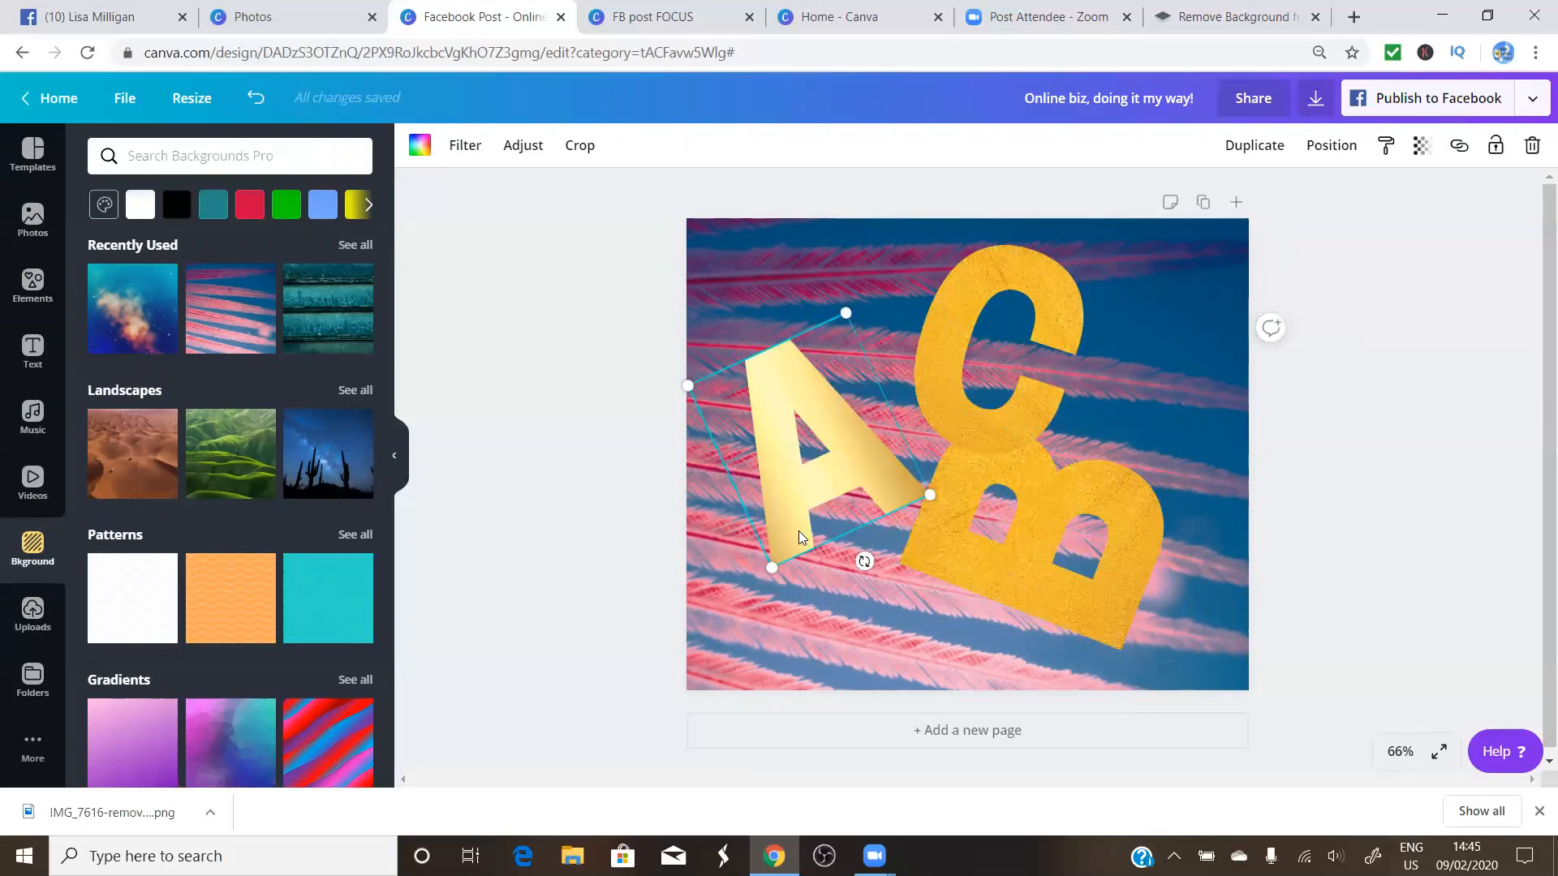
pyautogui.click(780, 607)
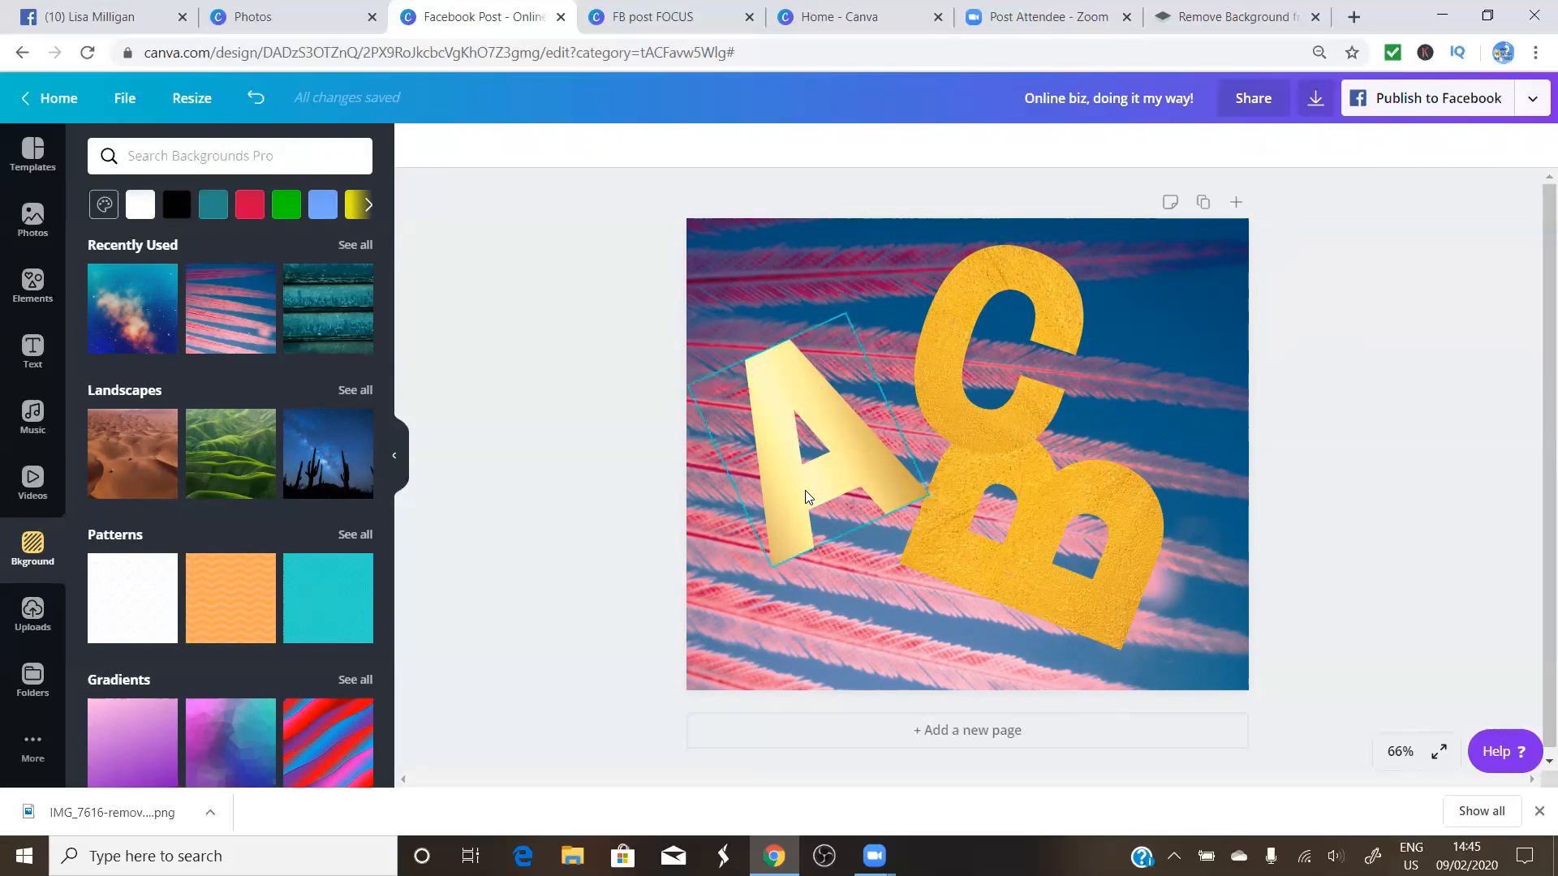
pyautogui.click(808, 493)
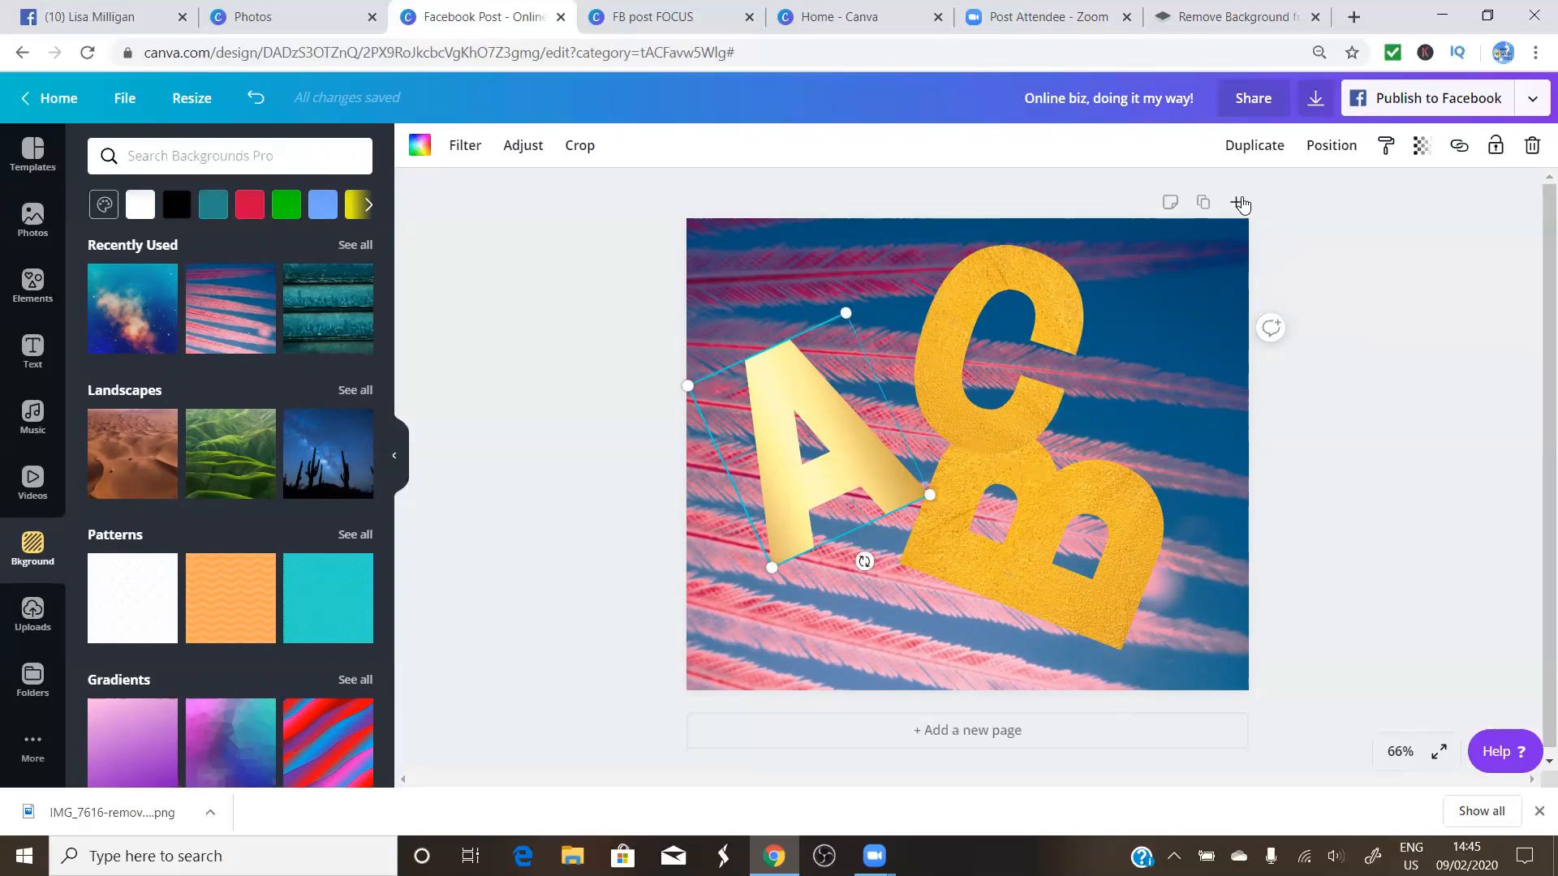
# Duplicate the gold A, tilt the copy, and set it against the right edge beside C
pyautogui.click(1276, 152)
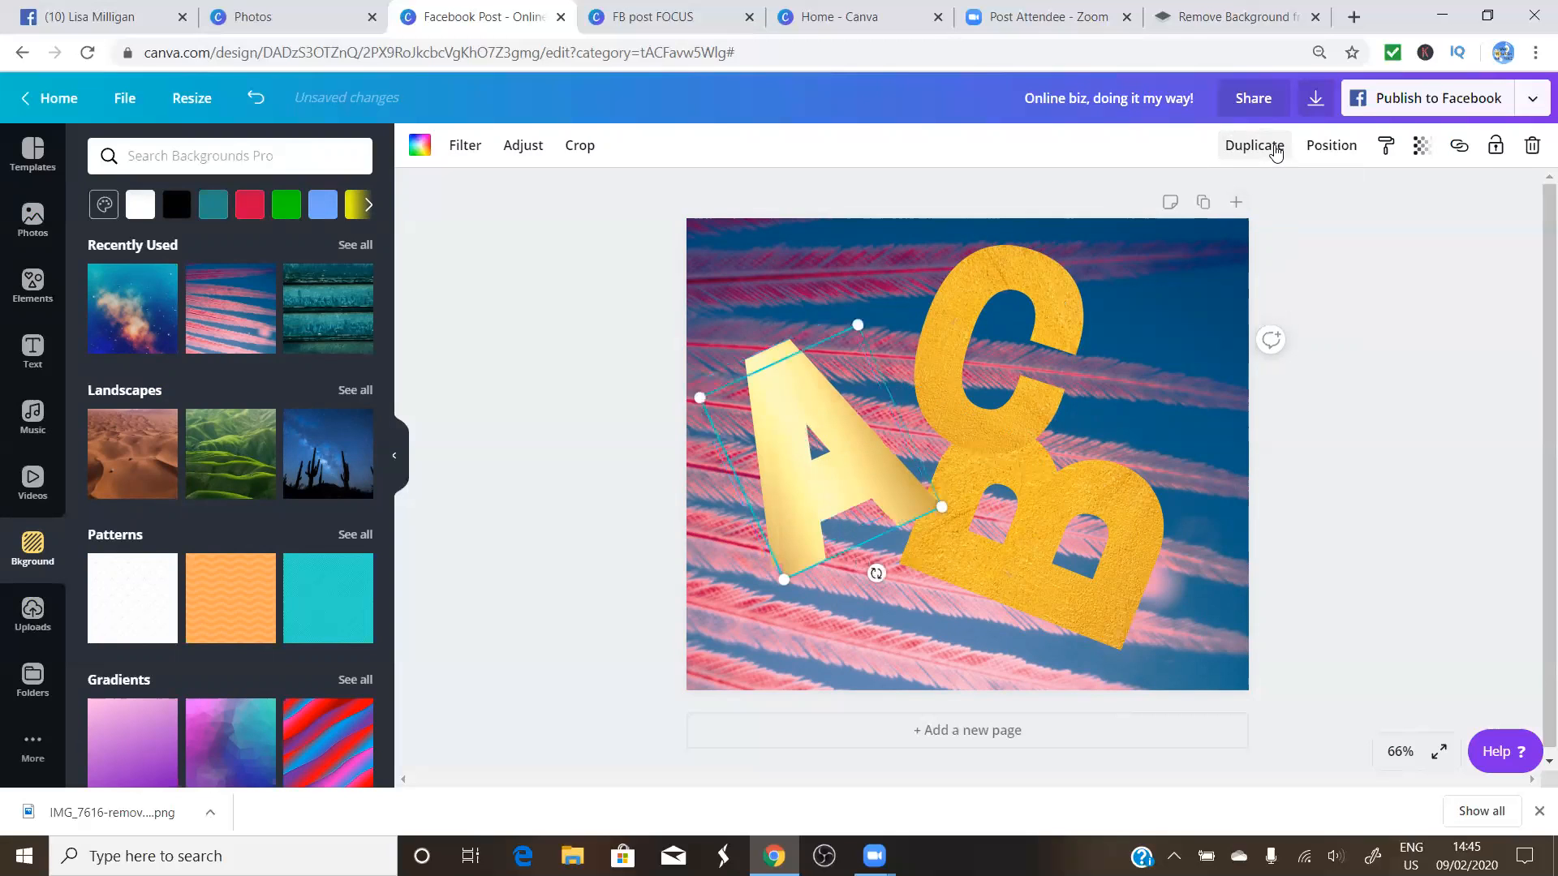
pyautogui.moveTo(847, 466); pyautogui.dragTo(1145, 362)
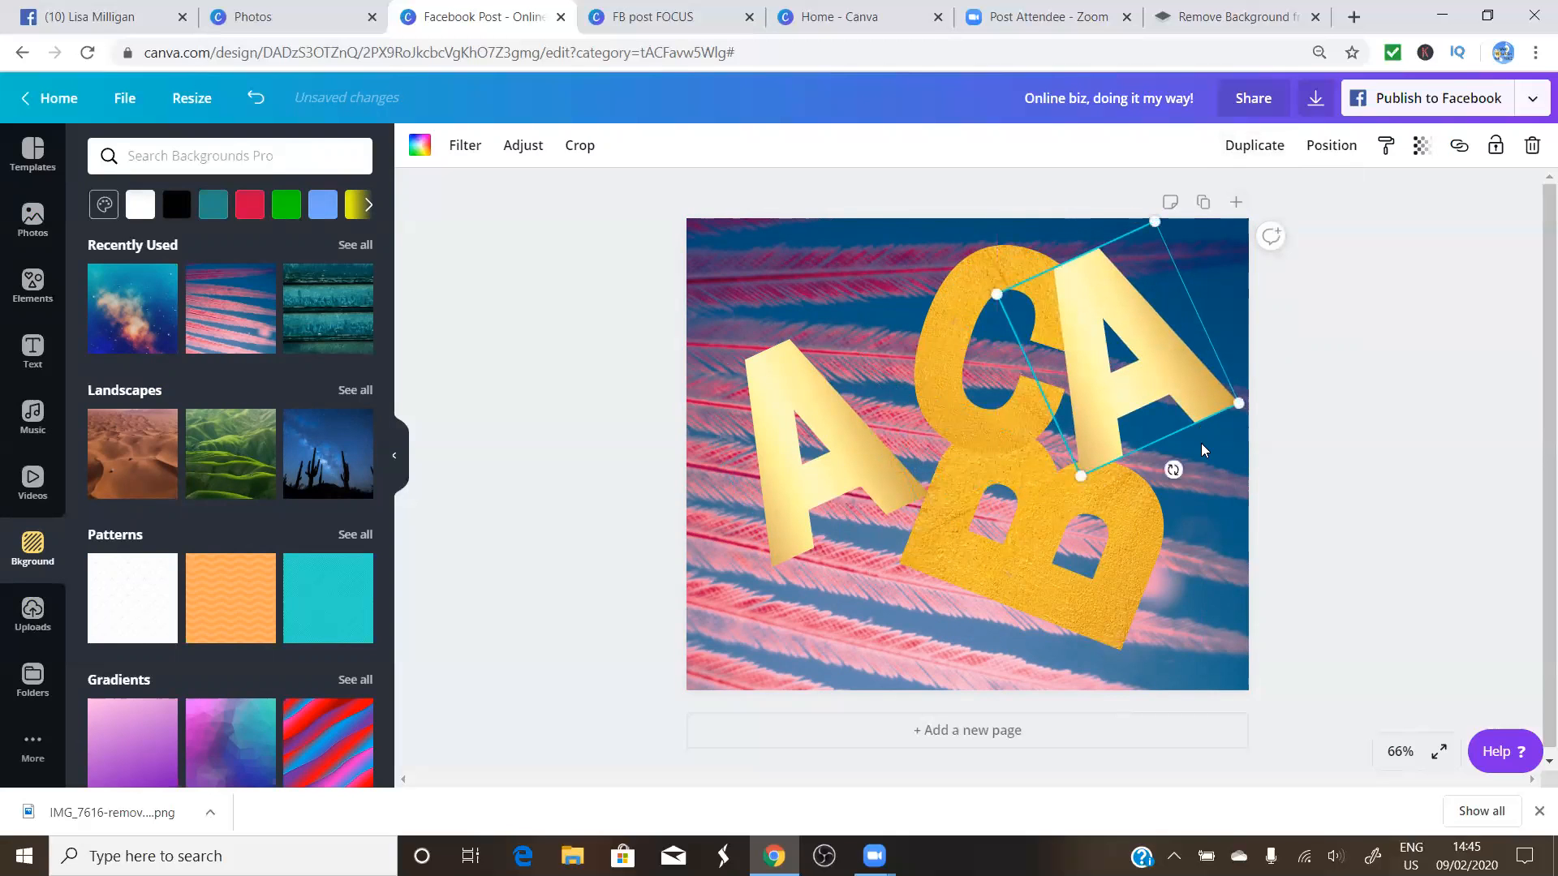
pyautogui.moveTo(1150, 486); pyautogui.dragTo(1164, 456)
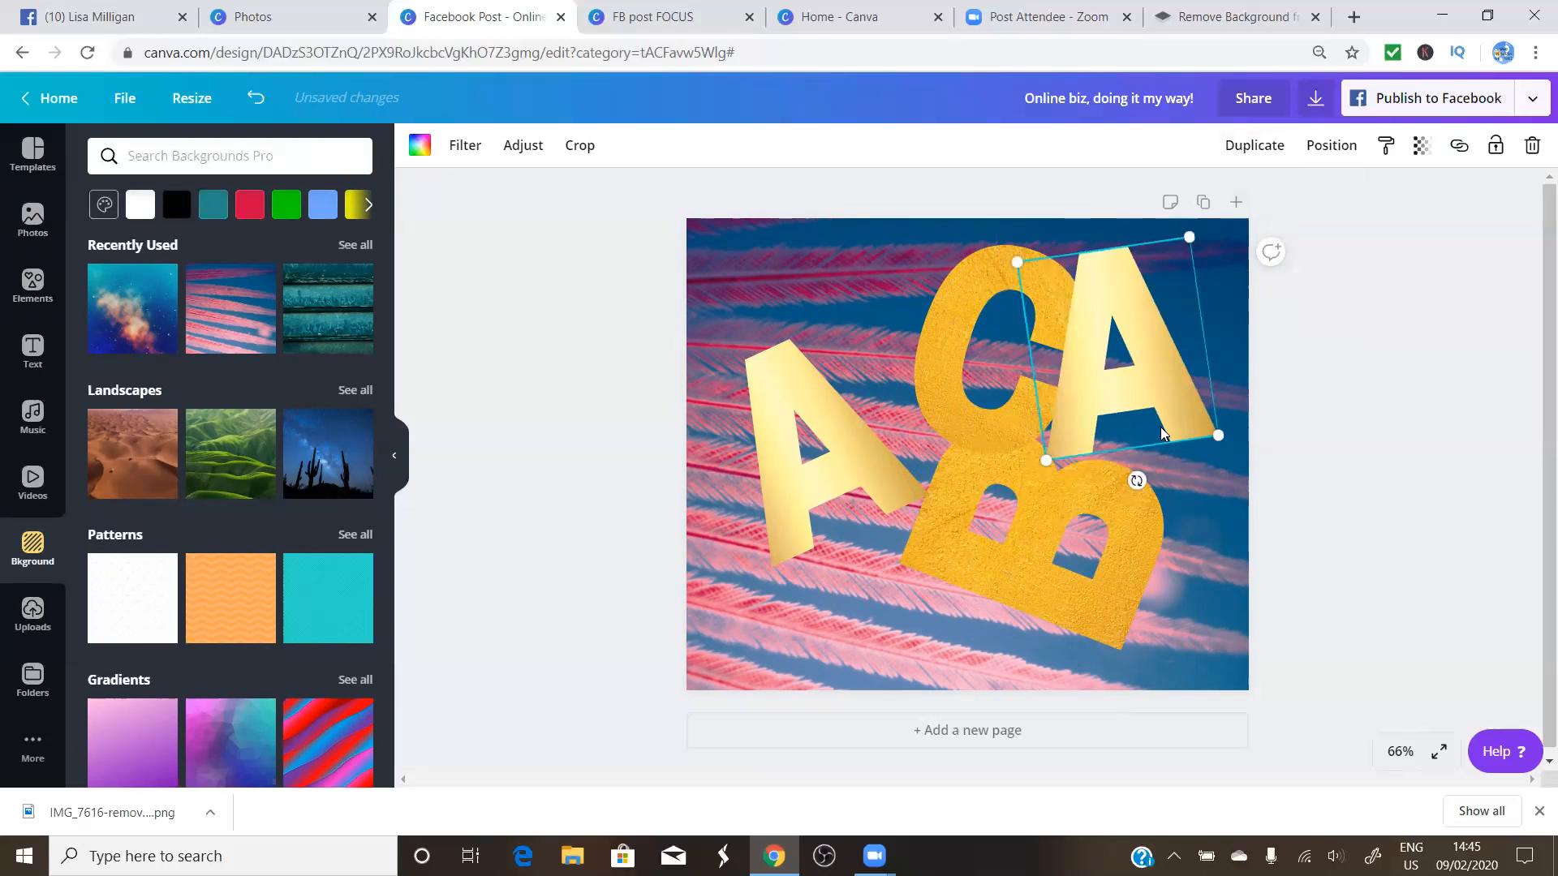
pyautogui.click(1189, 511)
pyautogui.click(1154, 419)
pyautogui.moveTo(1154, 419); pyautogui.dragTo(1182, 434)
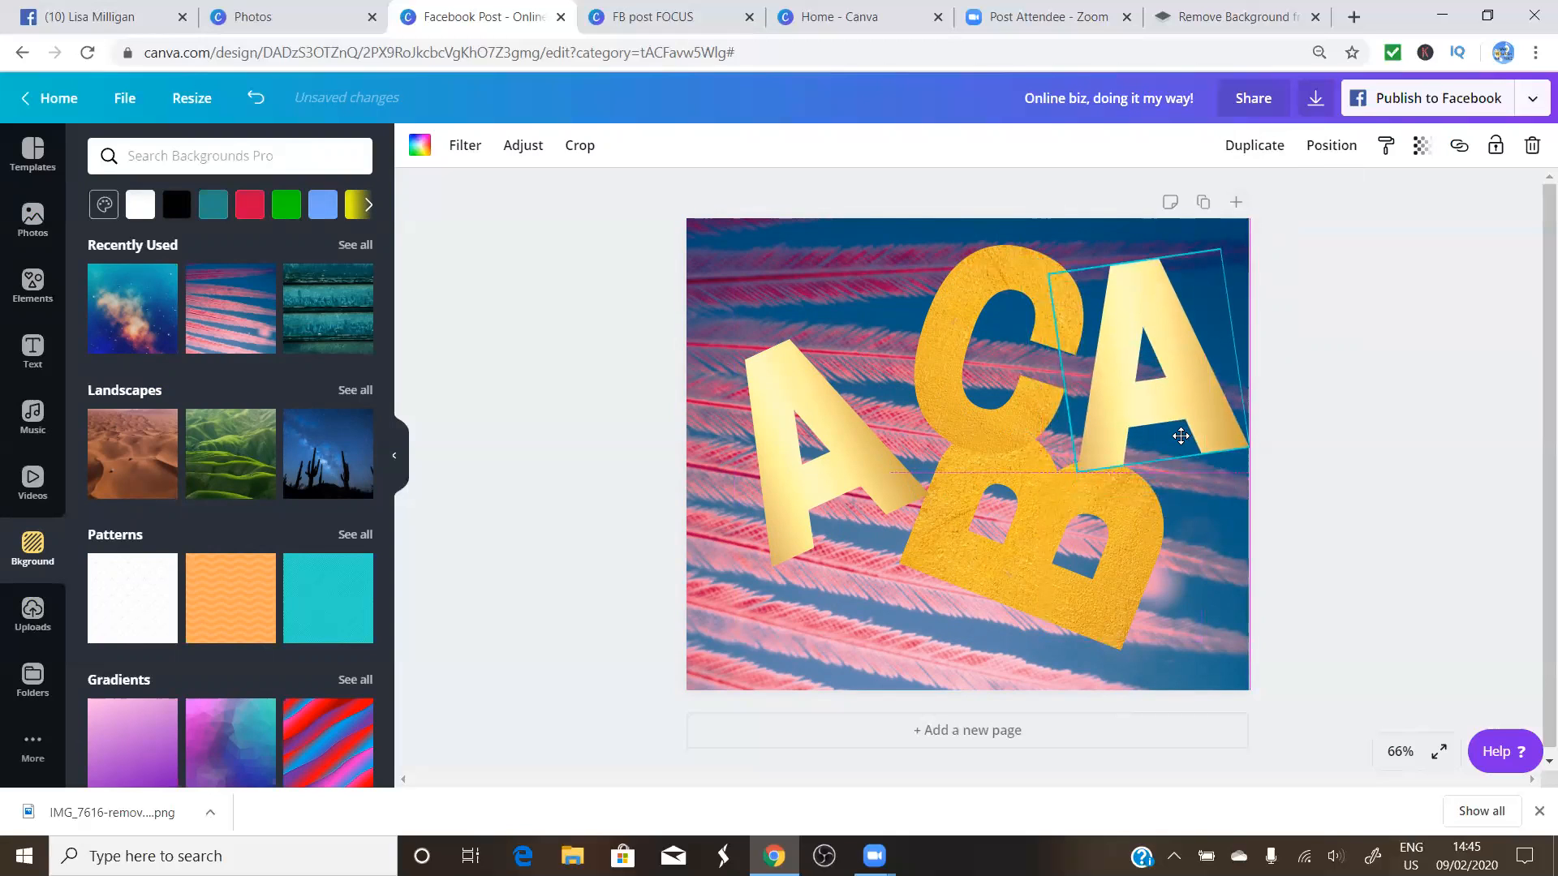
pyautogui.click(877, 586)
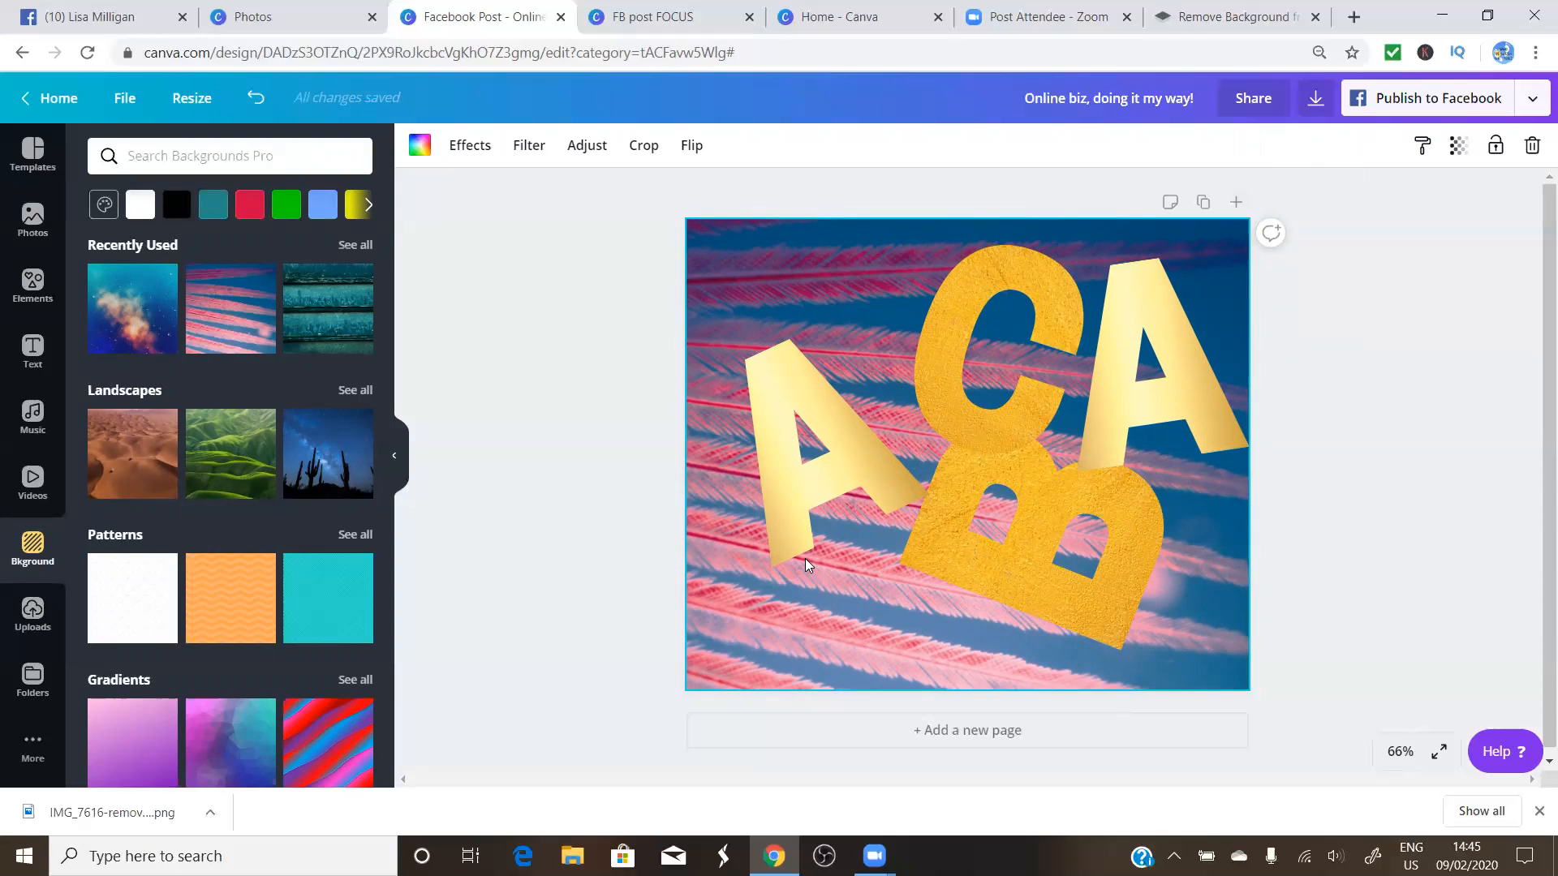
# Shift the gold C slightly to the left
pyautogui.click(943, 396)
pyautogui.moveTo(943, 396); pyautogui.dragTo(906, 389)
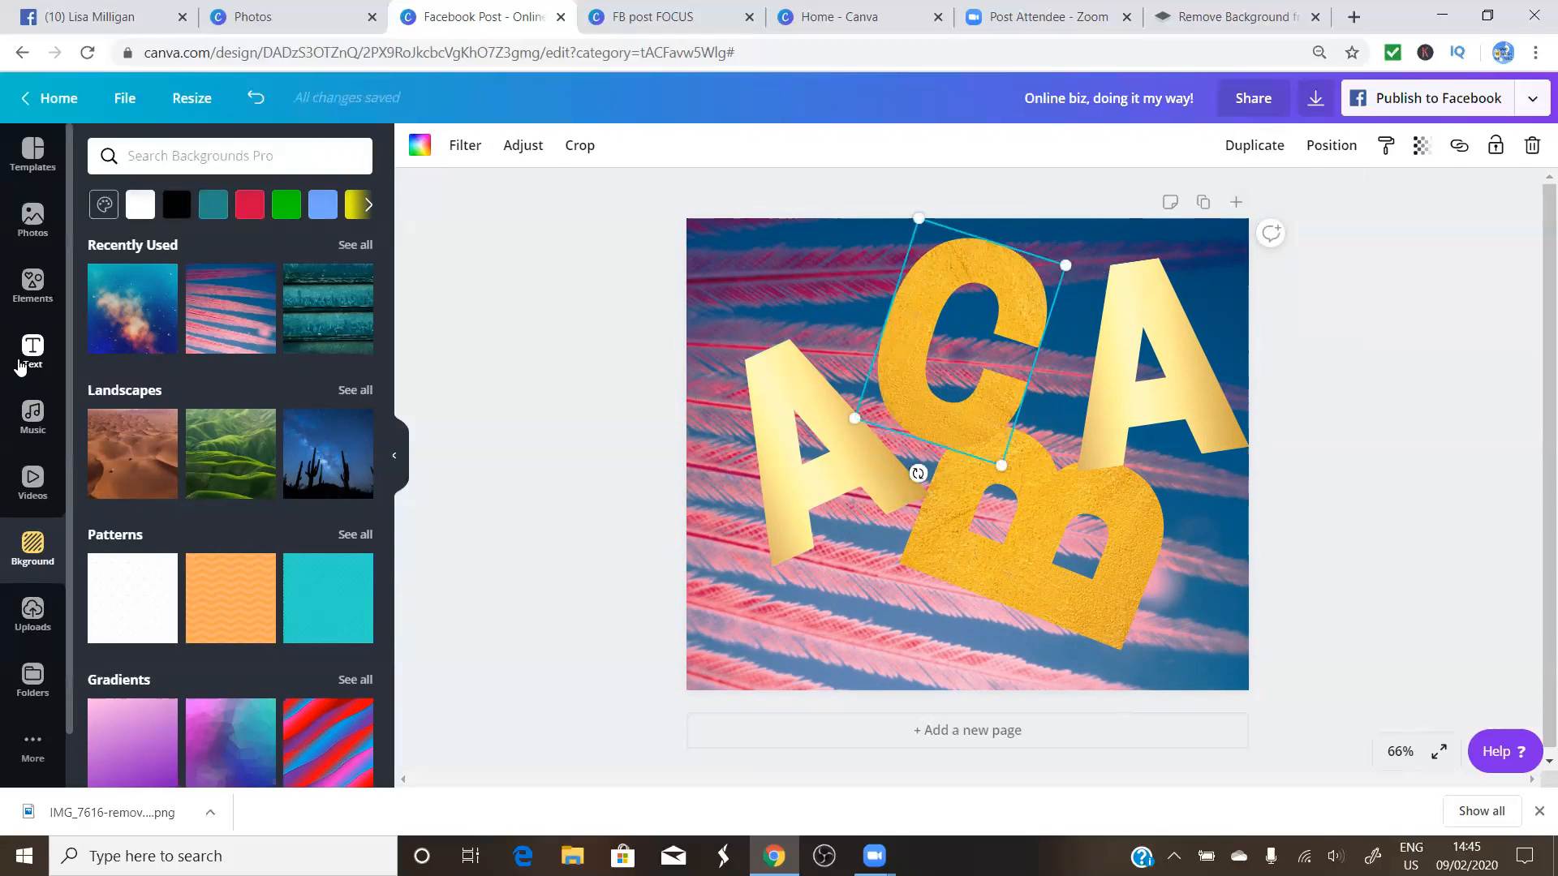
pyautogui.click(36, 283)
# Add a circle shape and shrink it to a small grey circle in the lower-left corner
pyautogui.scroll(15, 226, 365)
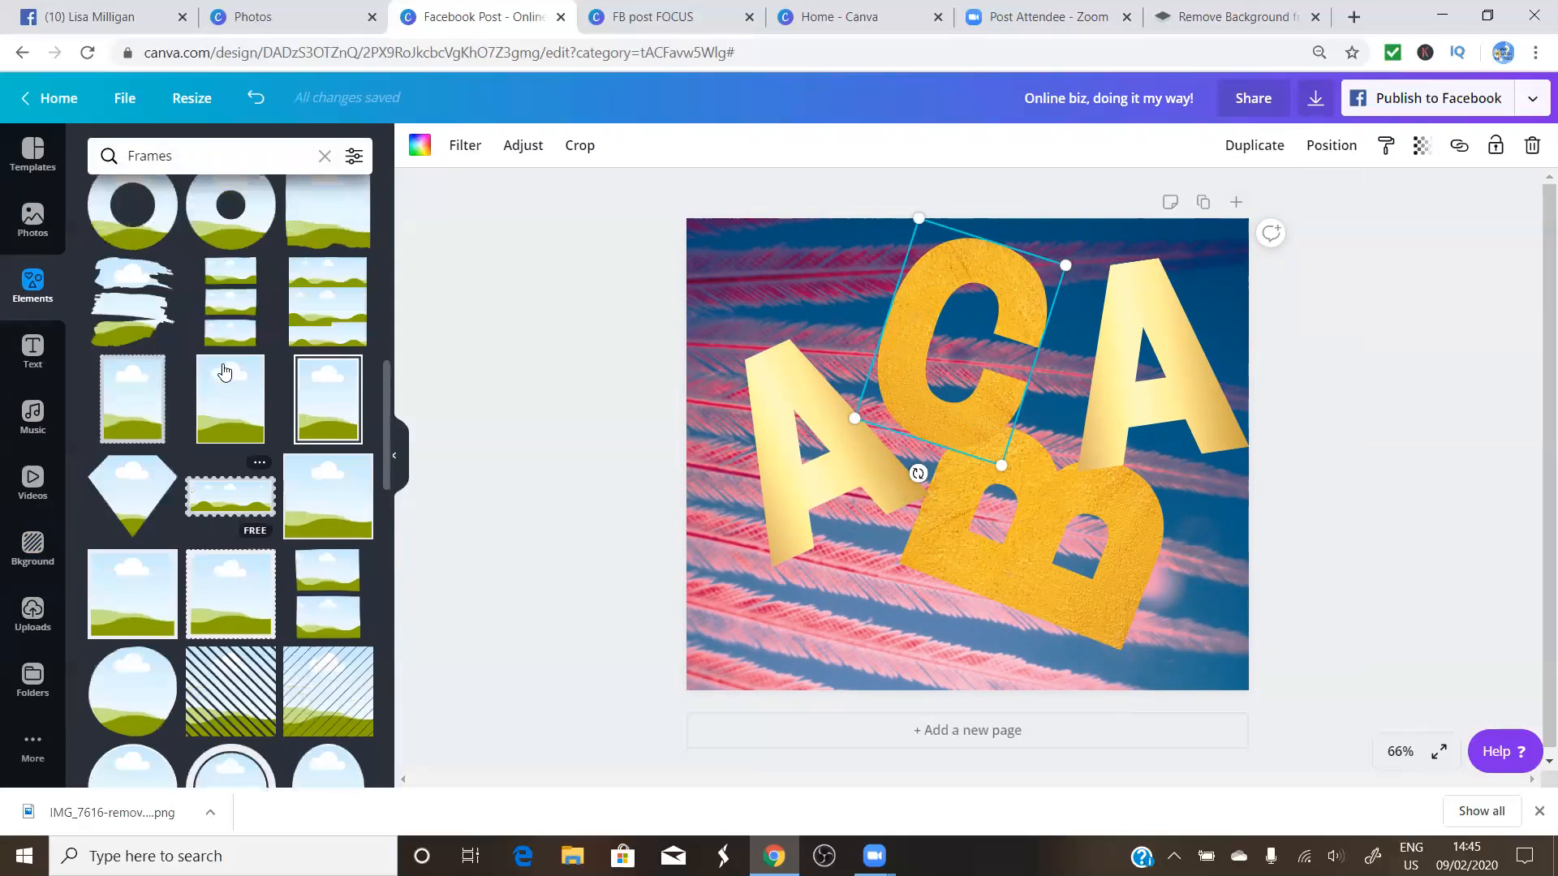
pyautogui.click(324, 156)
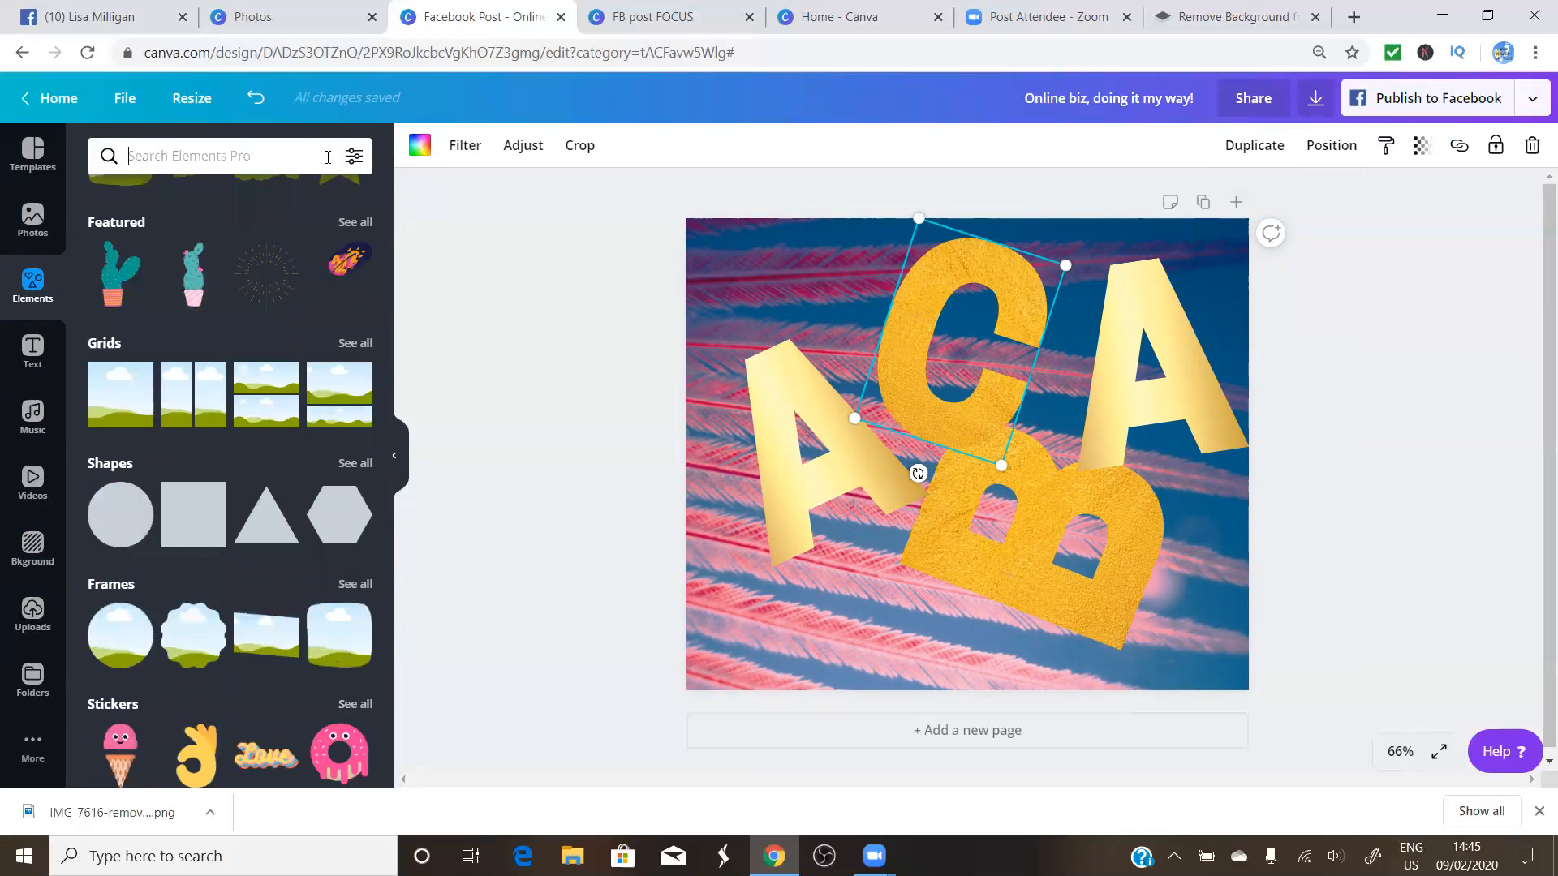
pyautogui.scroll(2, 245, 403)
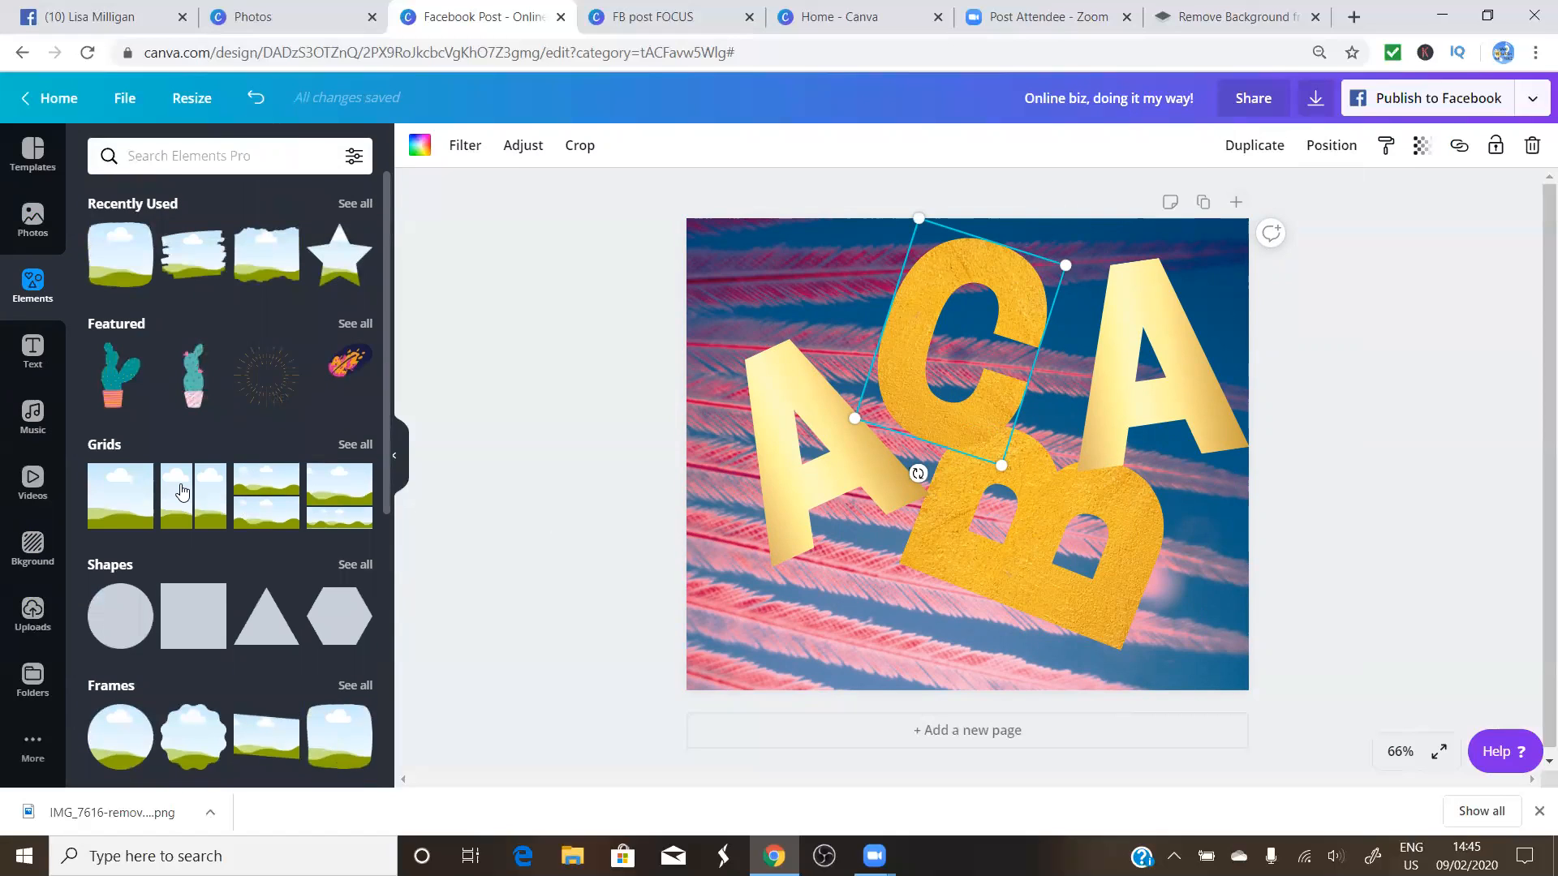
pyautogui.scroll(-2, 168, 482)
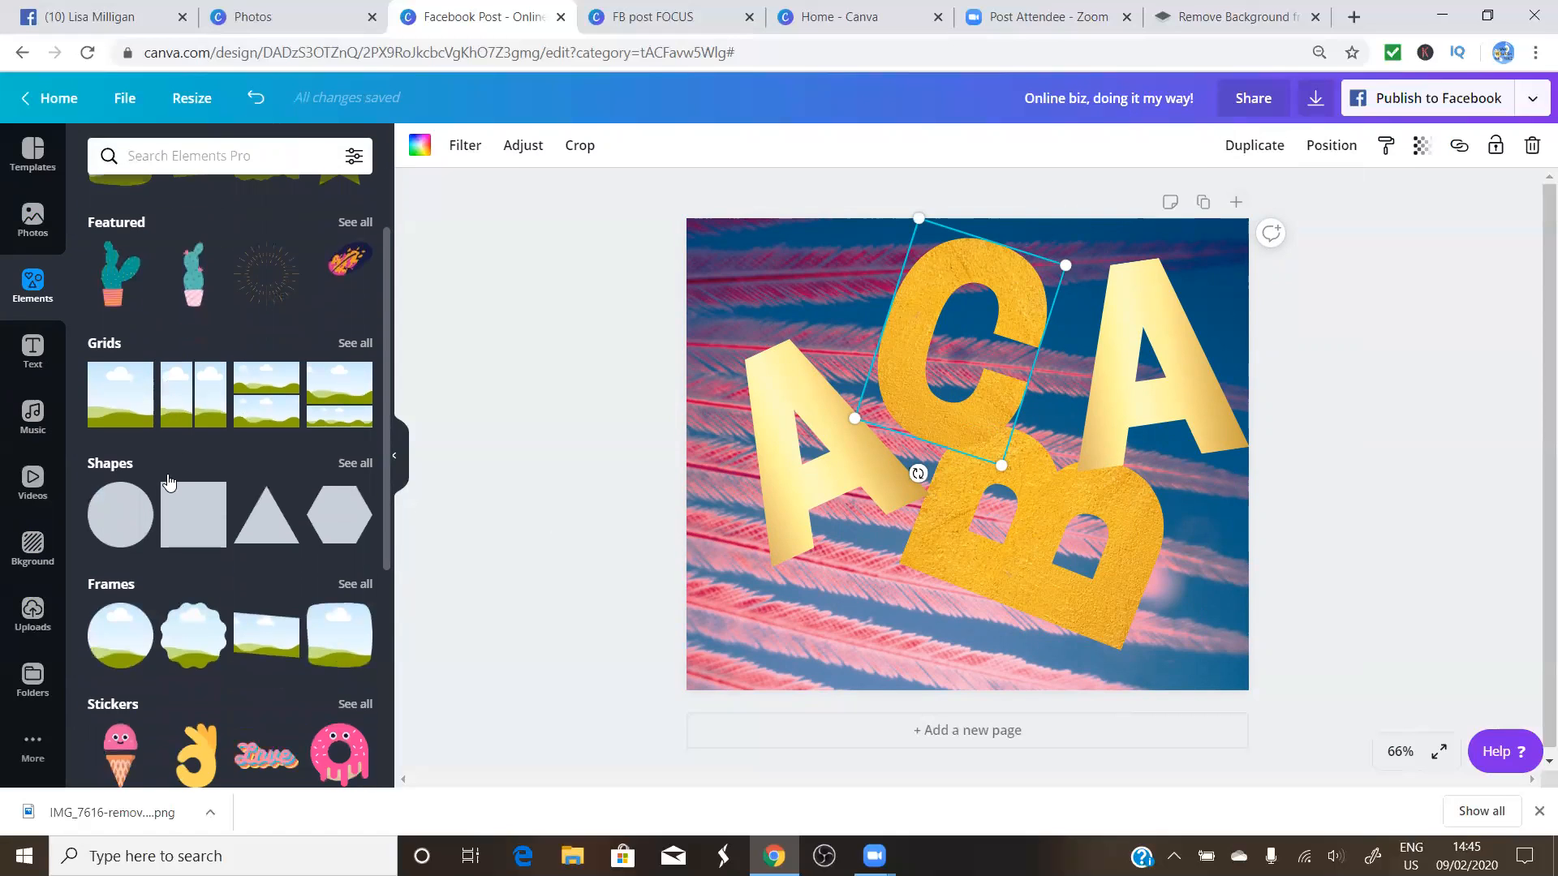
pyautogui.click(113, 509)
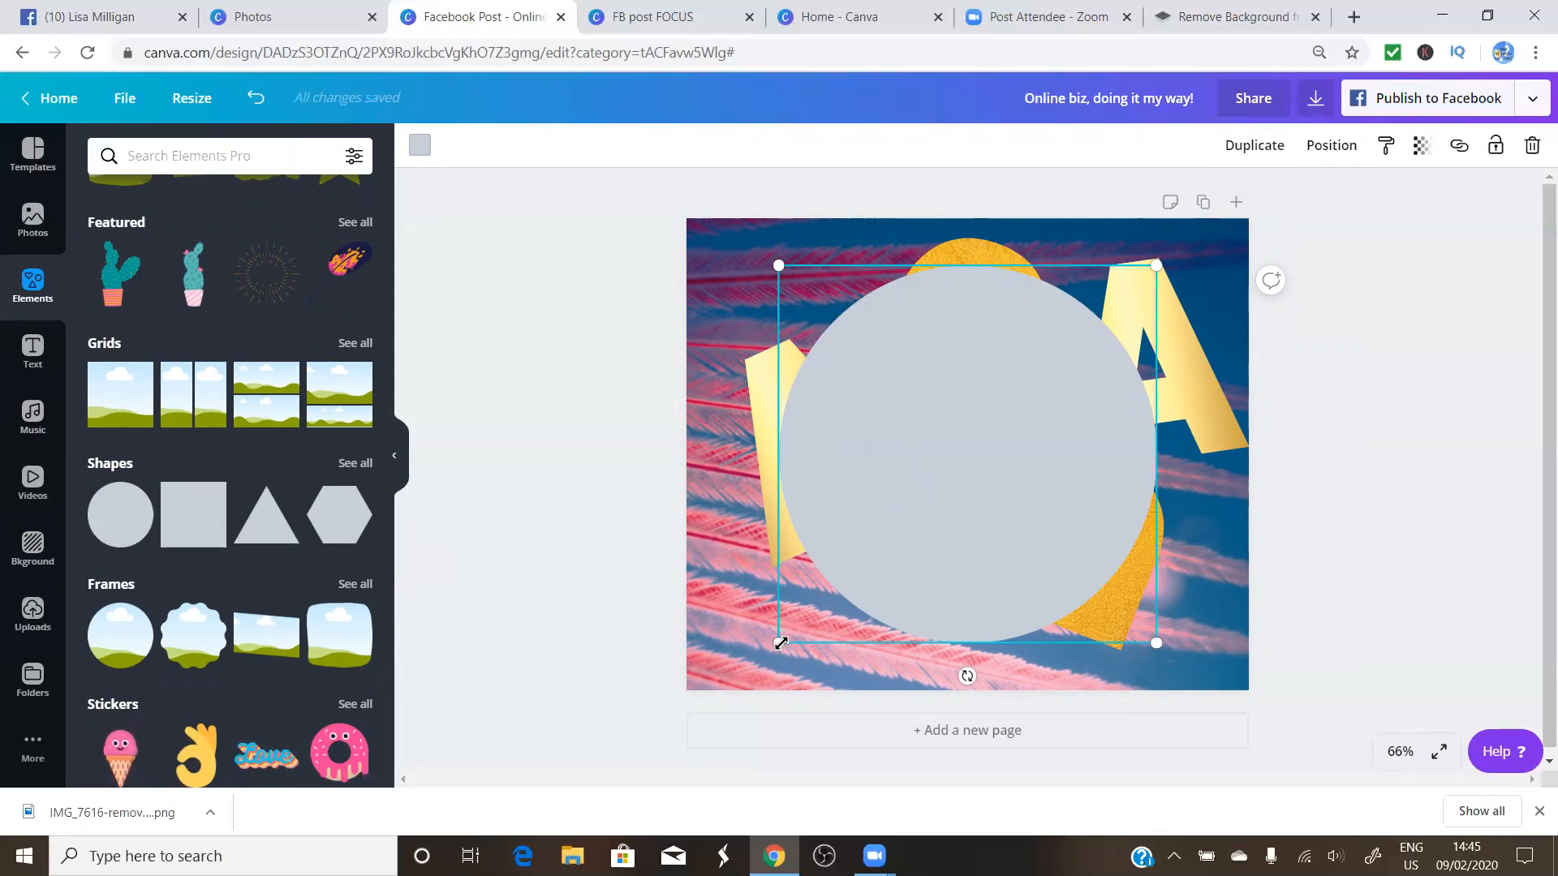
pyautogui.moveTo(781, 643)
pyautogui.mouseDown()
pyautogui.moveTo(1078, 432)
pyautogui.moveTo(1043, 379)
pyautogui.moveTo(743, 572)
pyautogui.moveTo(762, 636)
pyautogui.mouseUp()
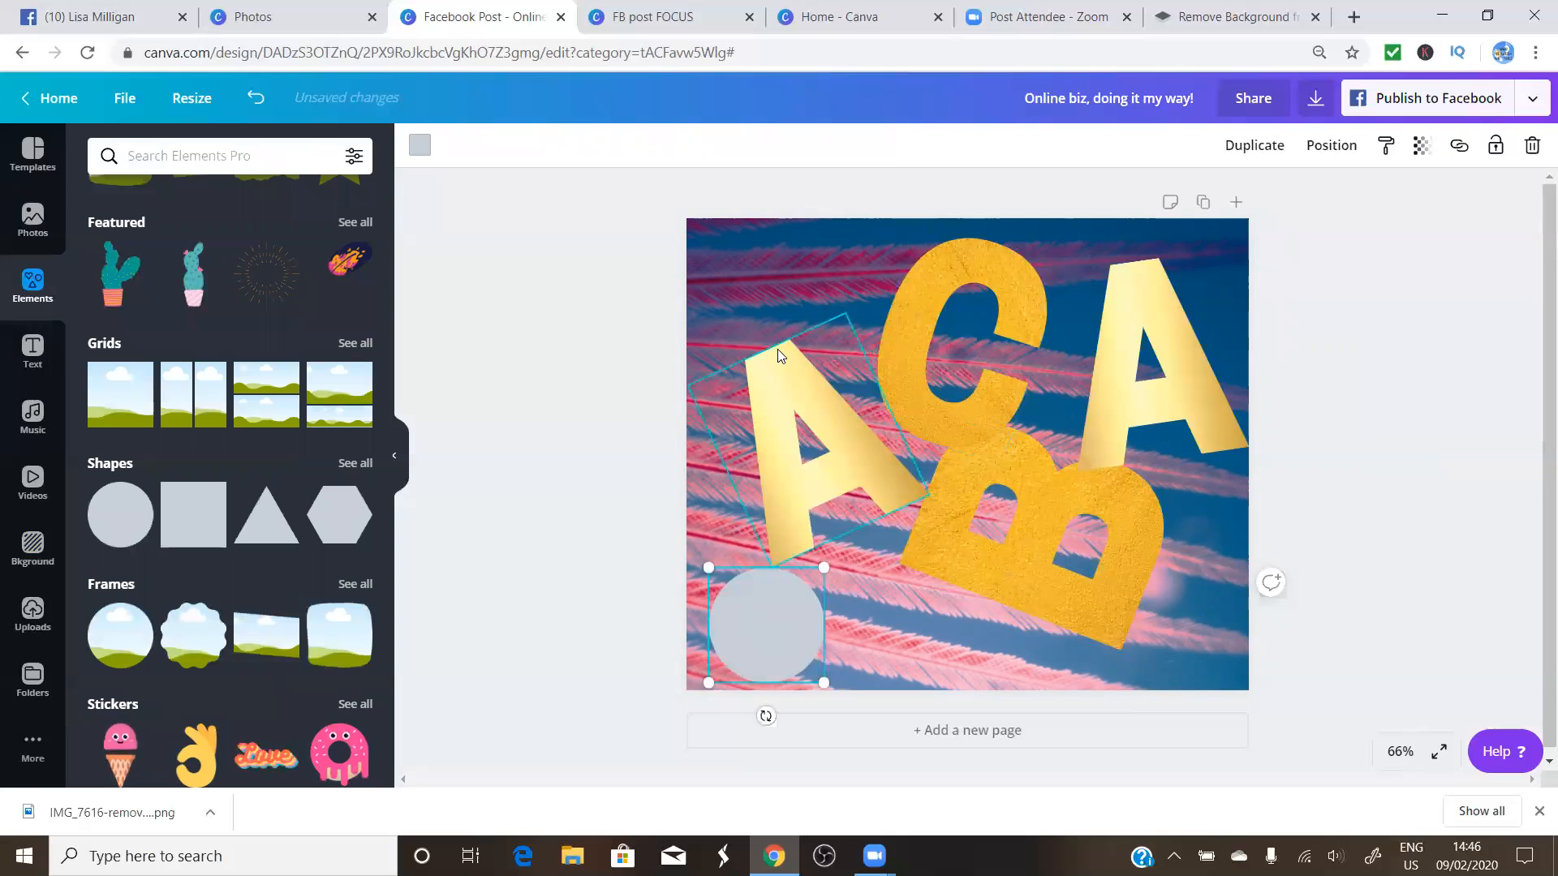
# Add a triangle, rotate it to -33° and enlarge it into the top-left corner
pyautogui.click(263, 528)
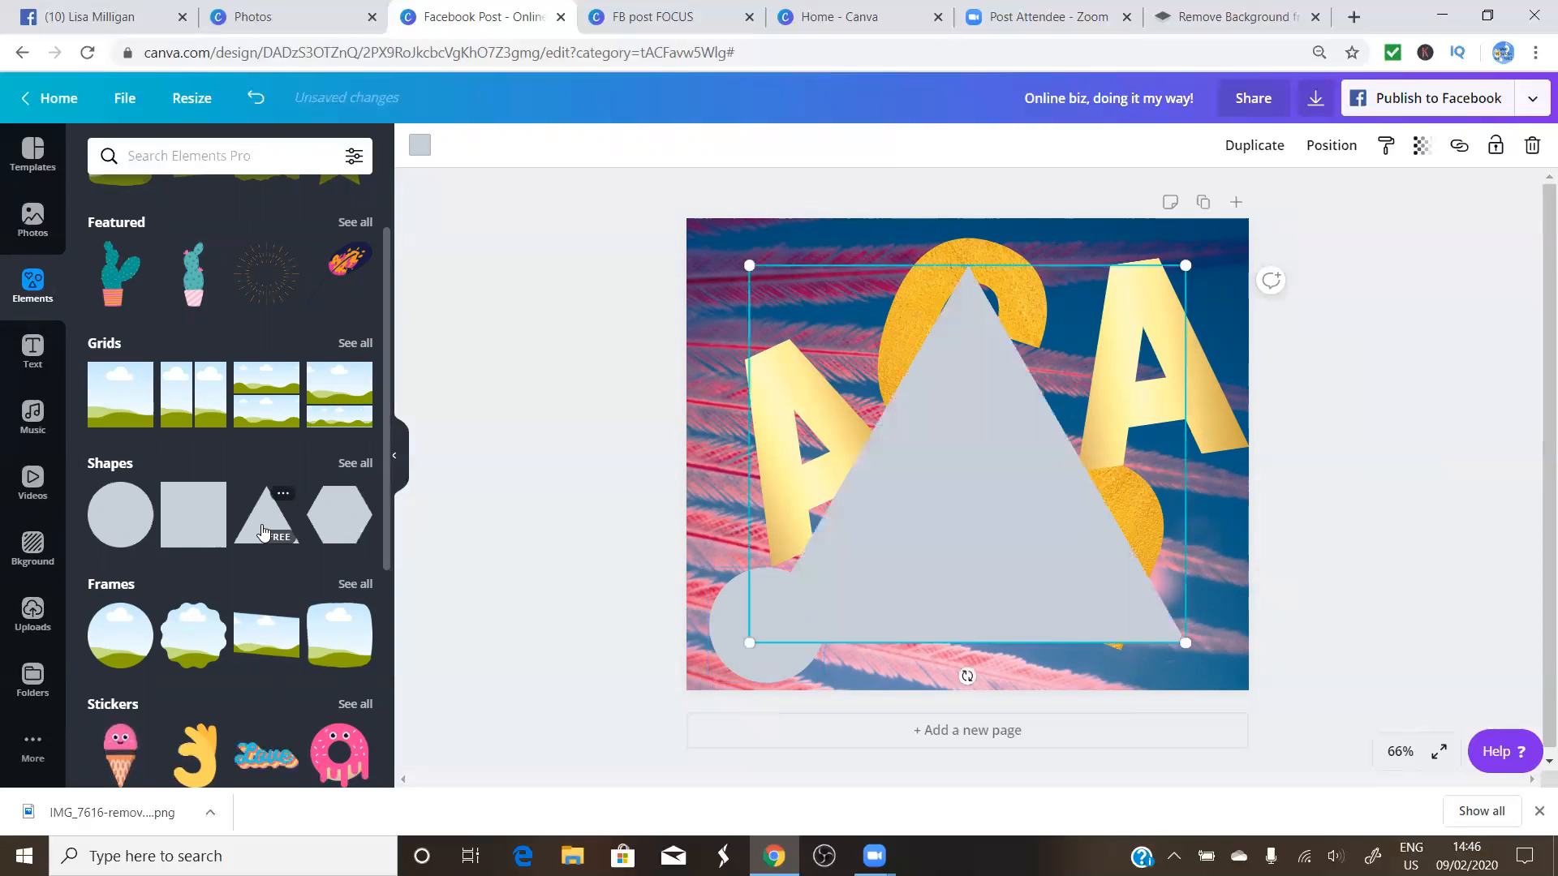
pyautogui.moveTo(745, 641); pyautogui.dragTo(699, 271)
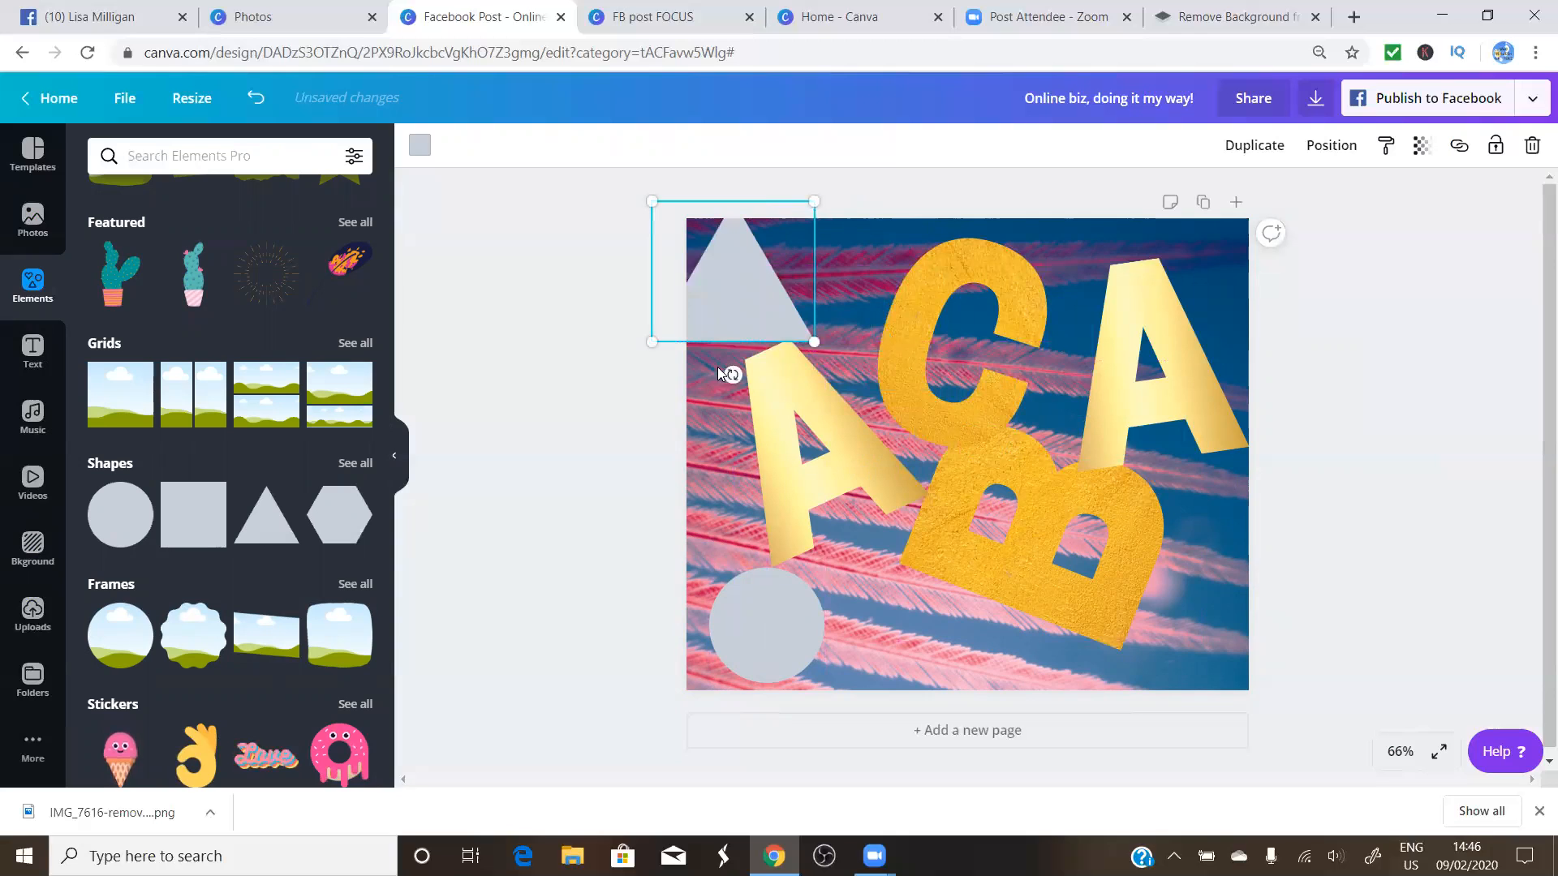
pyautogui.moveTo(732, 374); pyautogui.dragTo(919, 236)
pyautogui.moveTo(784, 299); pyautogui.dragTo(746, 252)
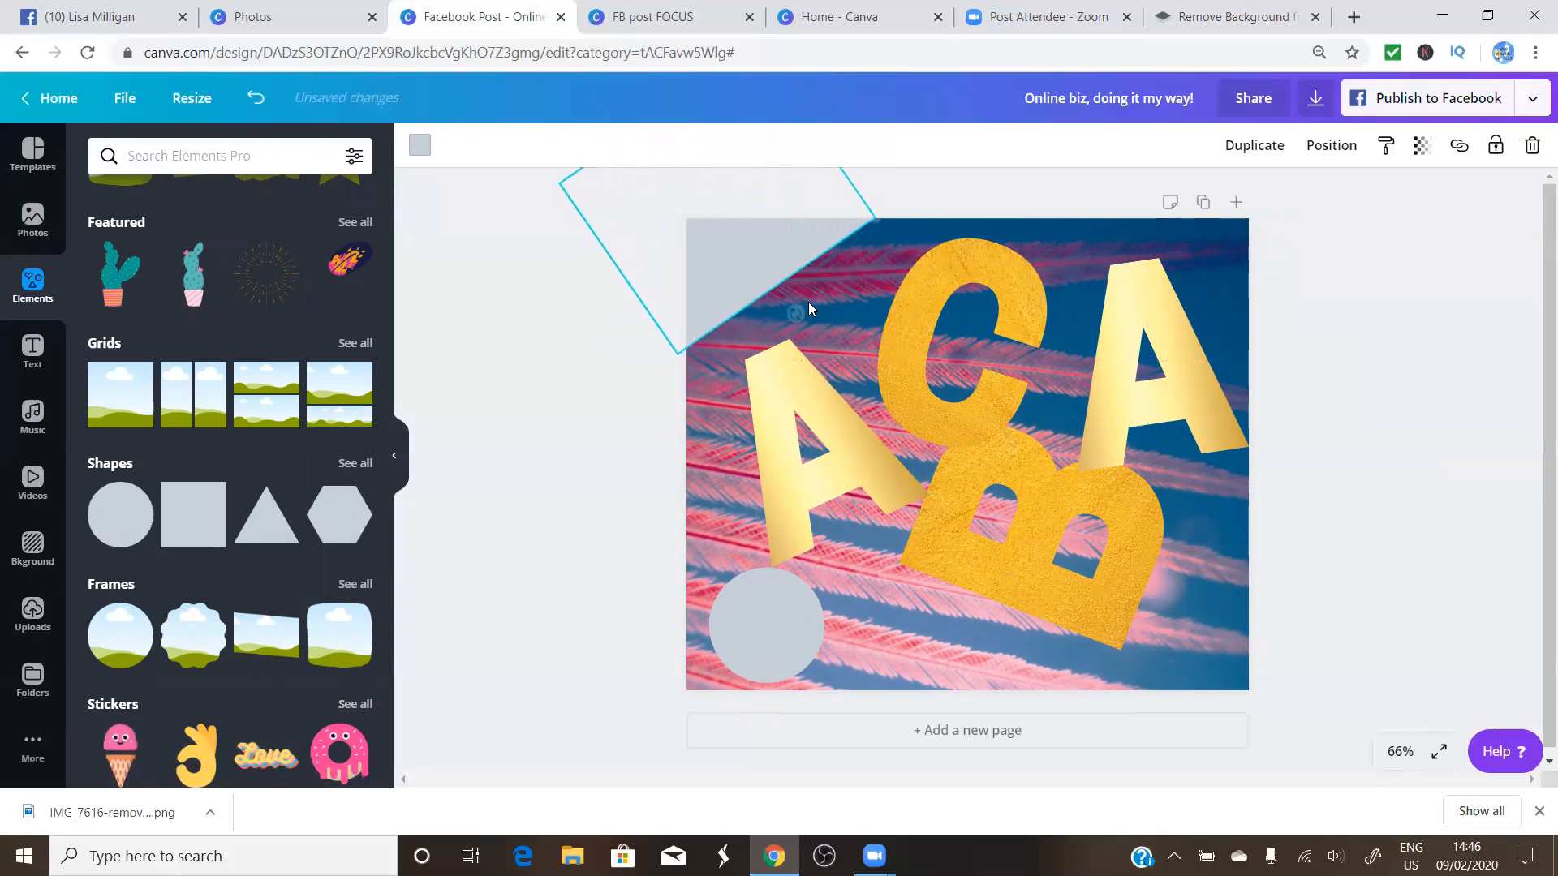
pyautogui.click(828, 323)
pyautogui.click(765, 247)
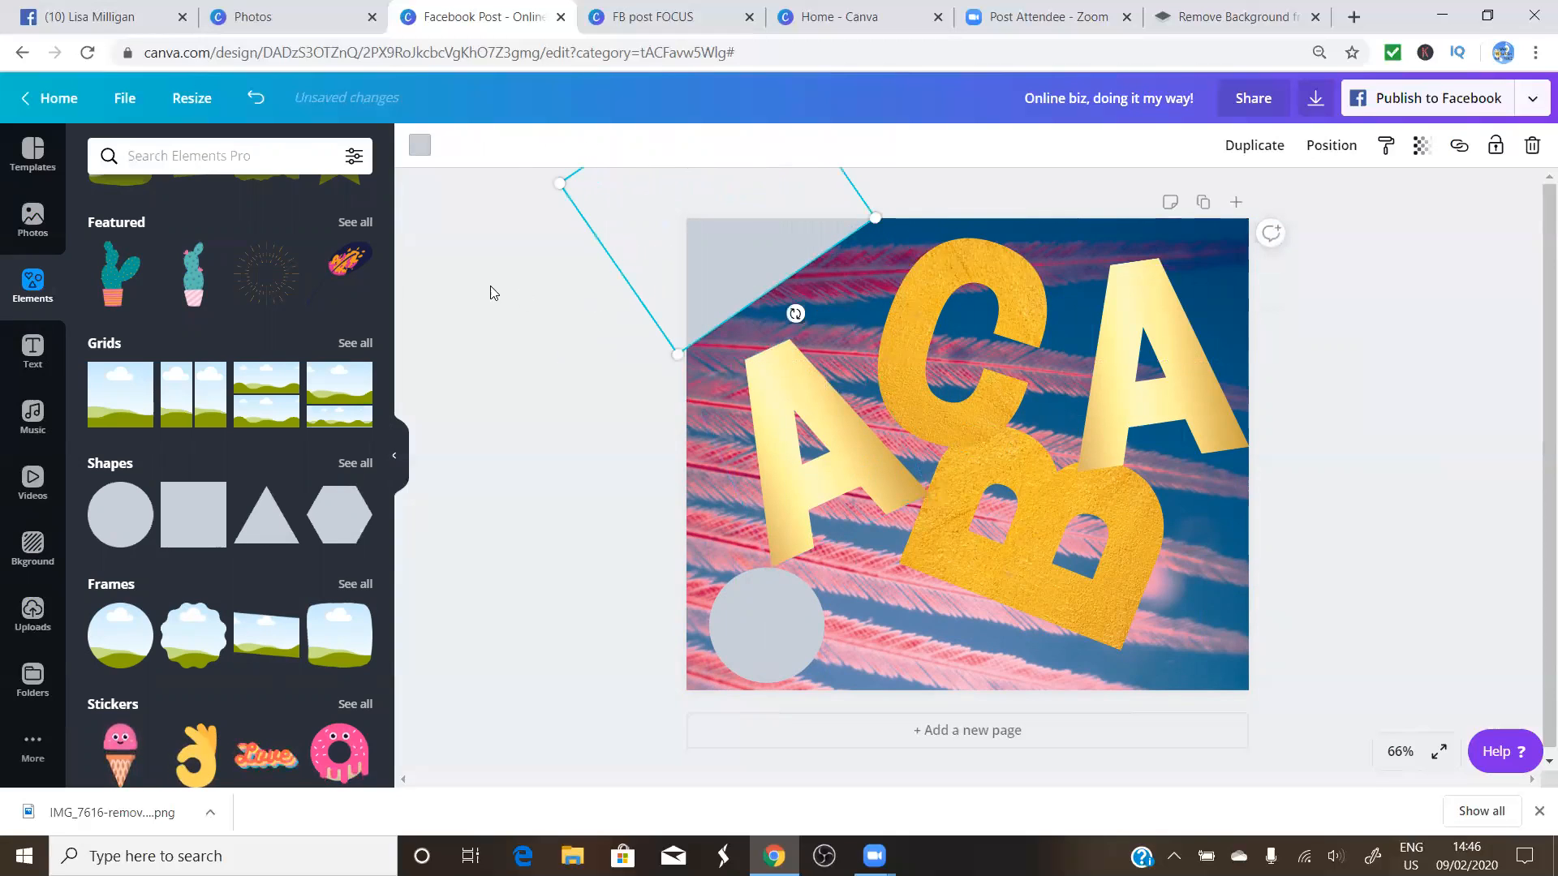
pyautogui.click(419, 145)
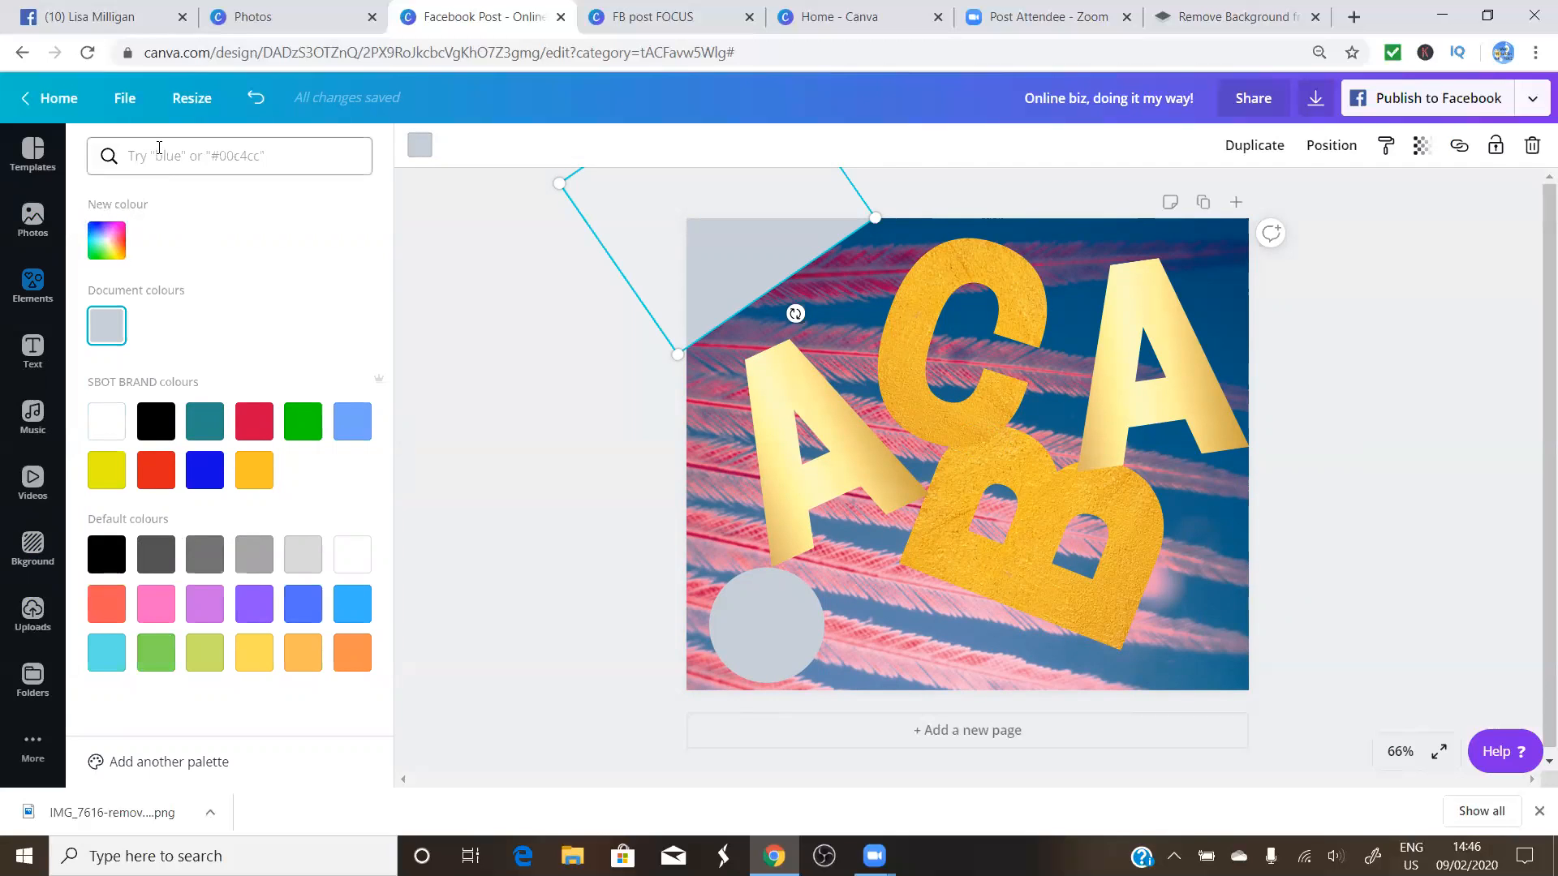
# Search 'pink' colours and fill the triangle with Sweet Orchid magenta
pyautogui.write('pink')
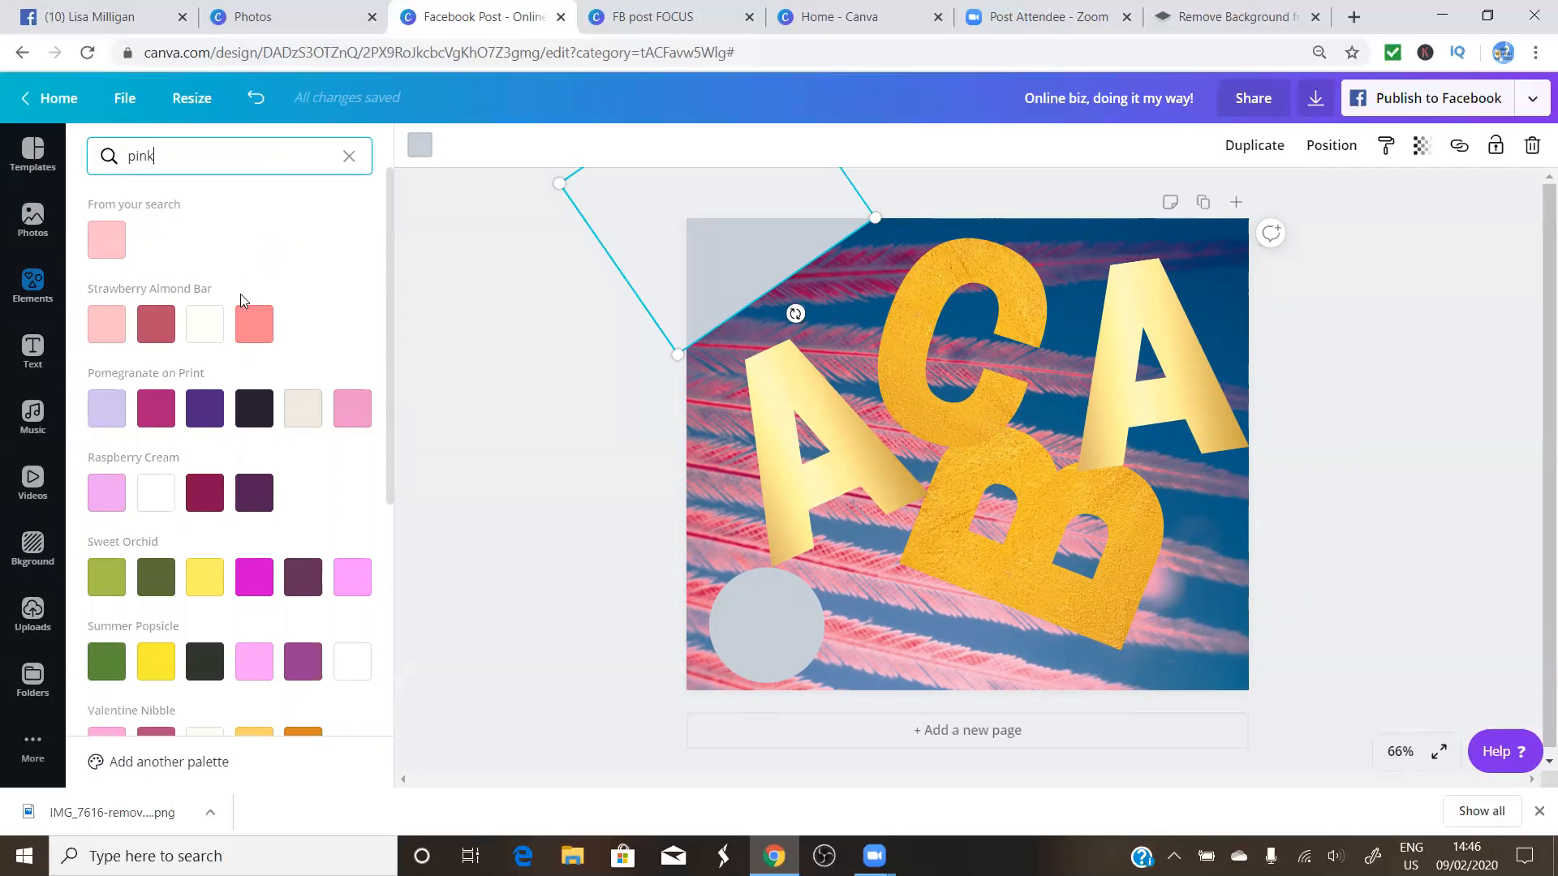
pyautogui.scroll(-3, 205, 492)
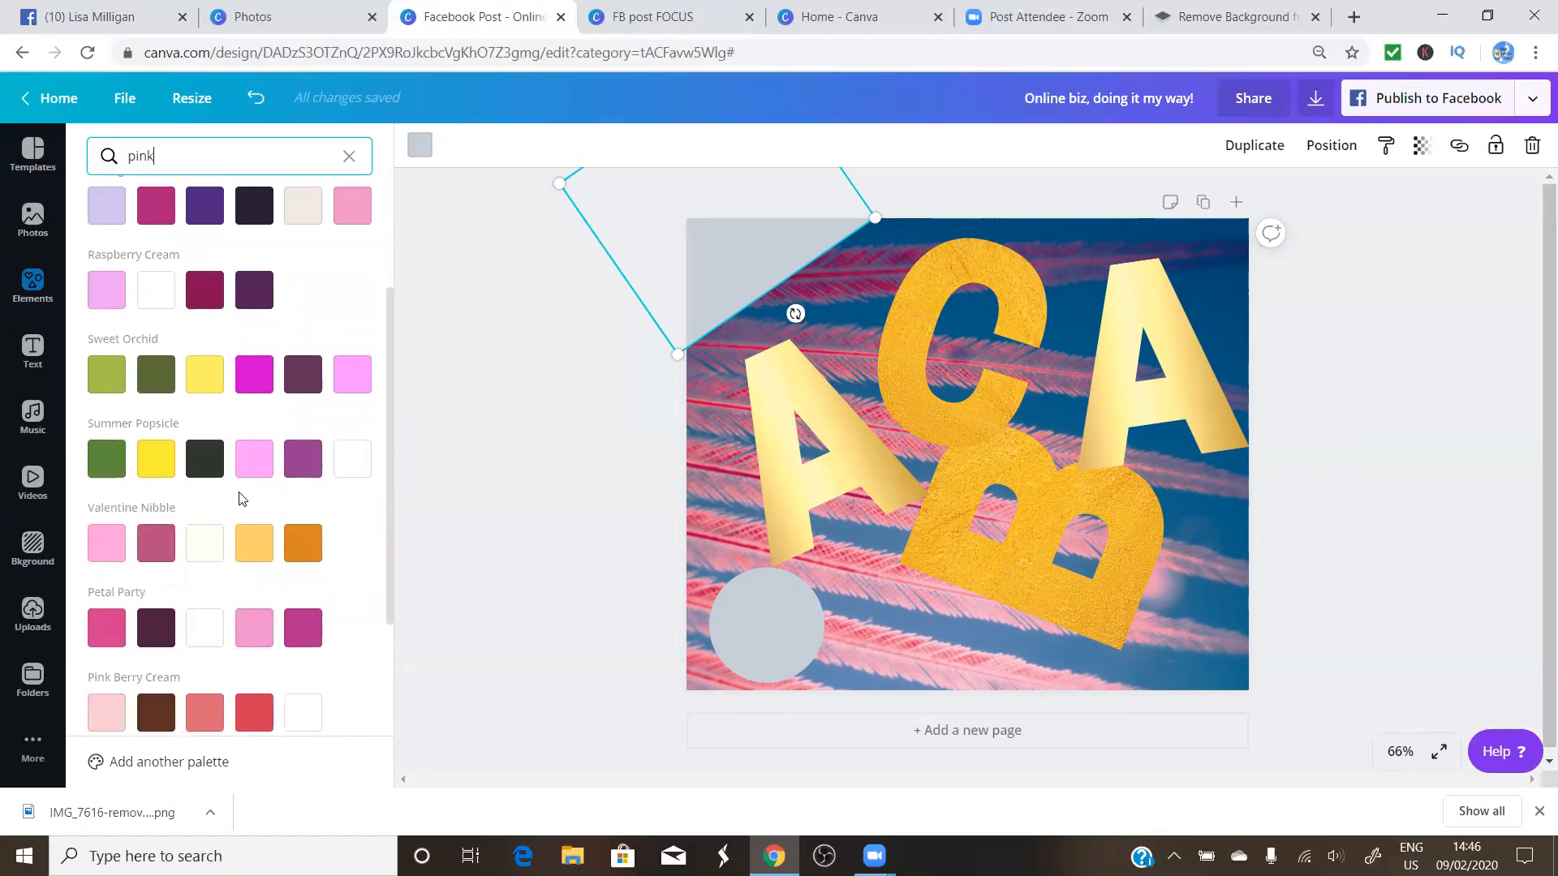
pyautogui.click(257, 384)
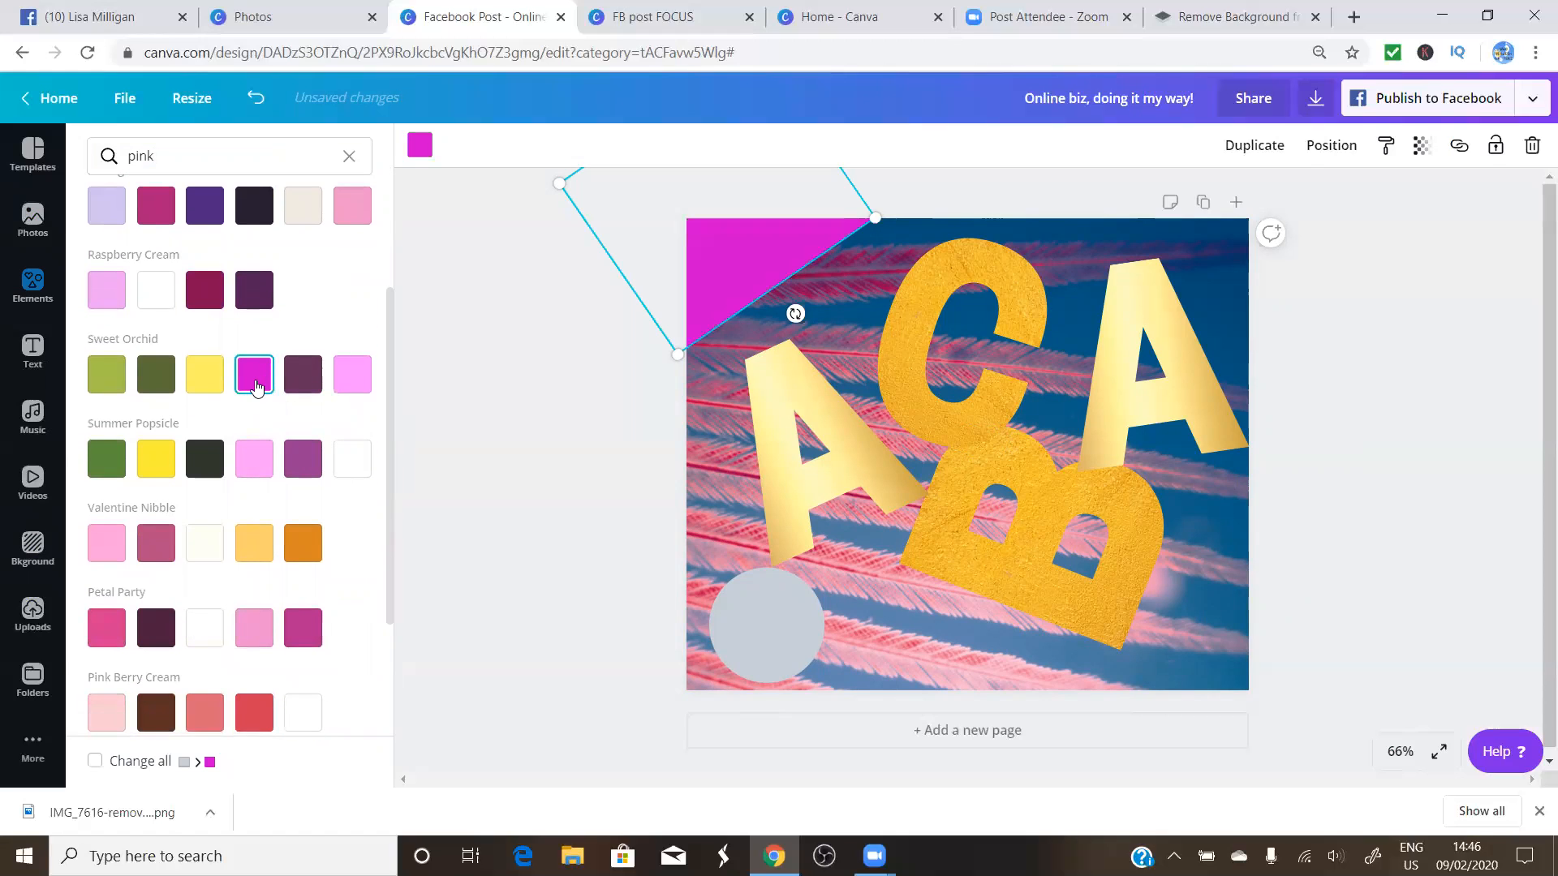
pyautogui.click(824, 329)
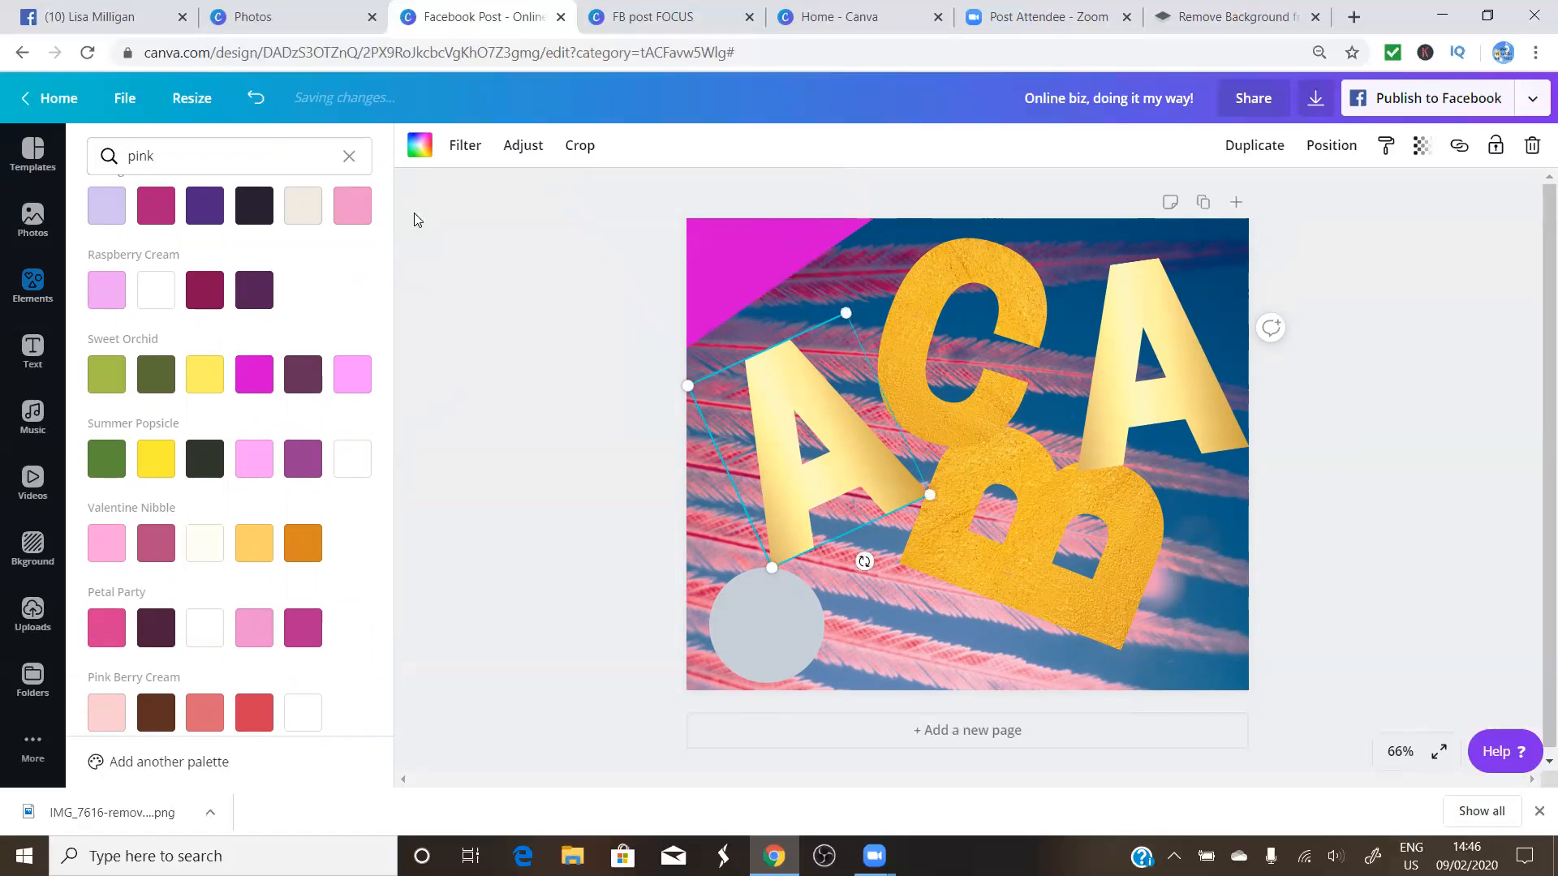
pyautogui.click(349, 157)
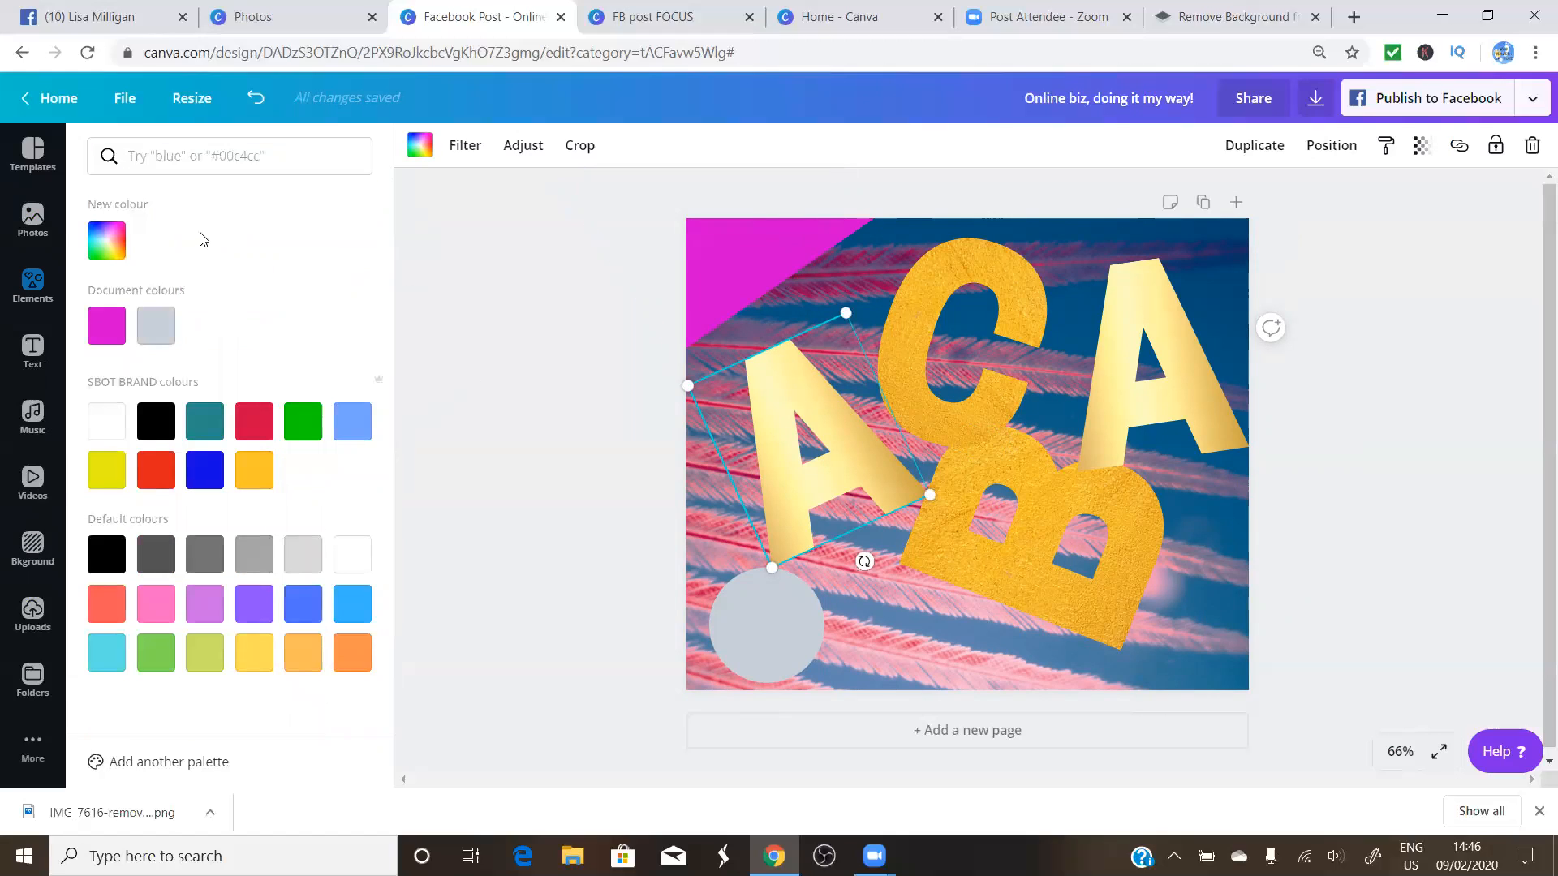
pyautogui.click(469, 250)
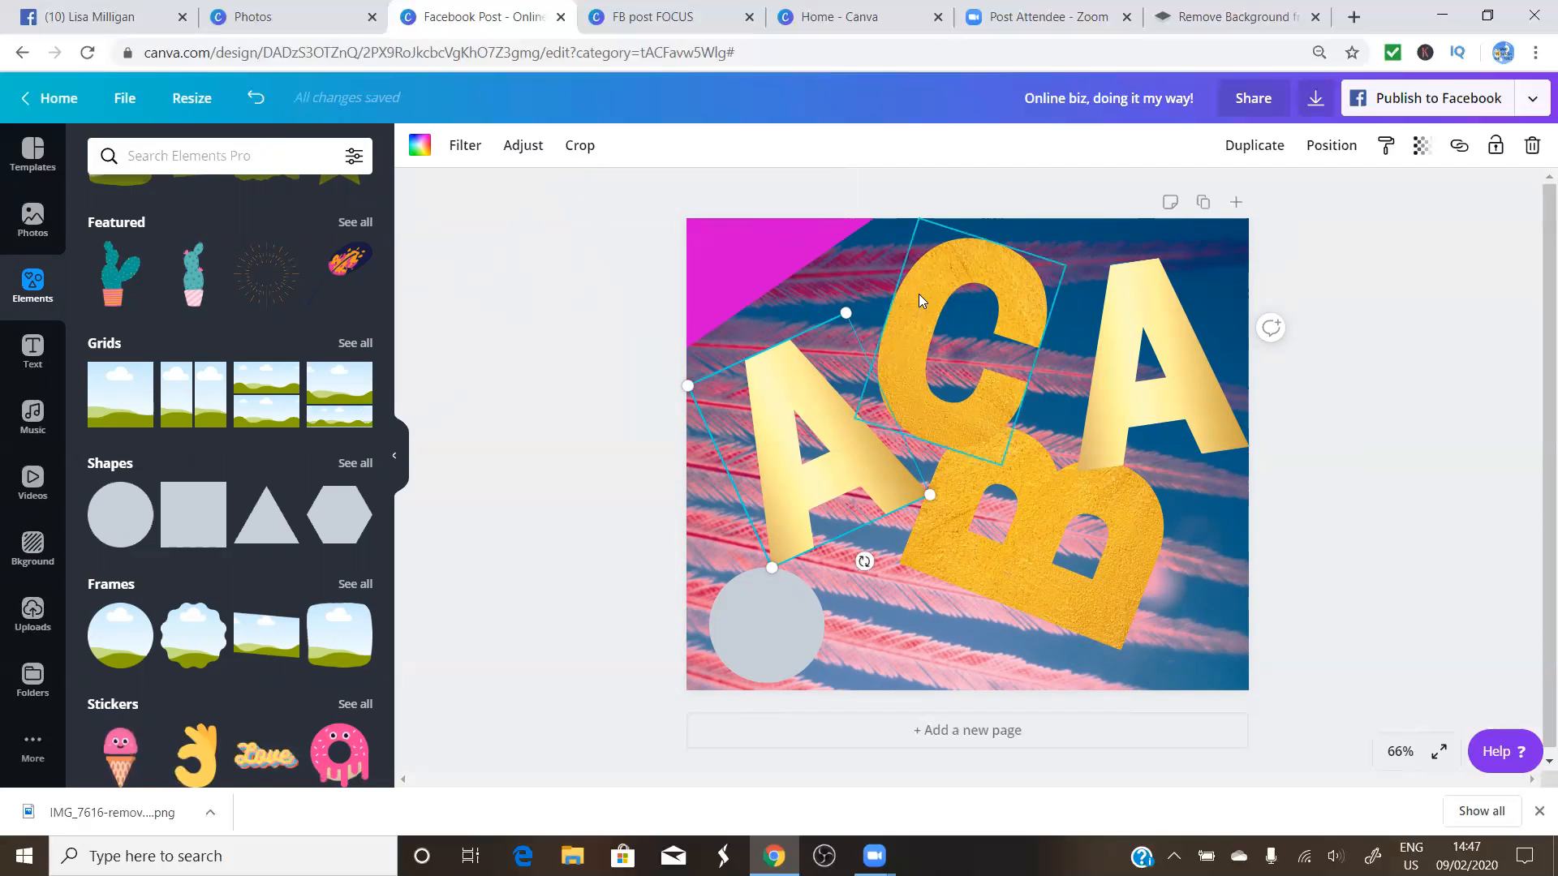
# Nudge the gold C up and left so it reaches the top edge
pyautogui.moveTo(919, 294); pyautogui.dragTo(925, 284)
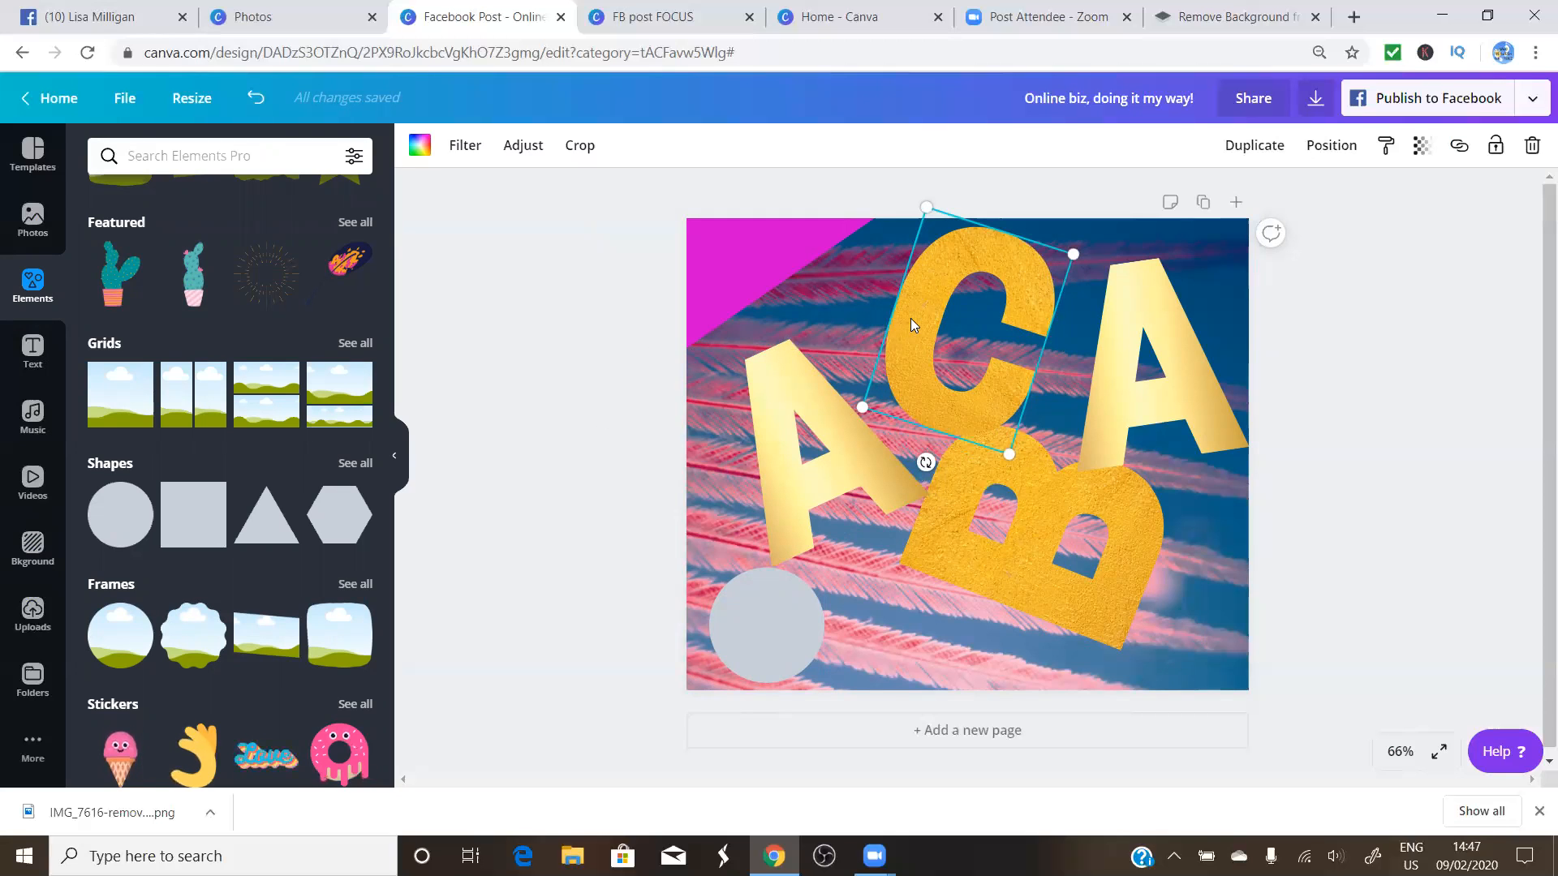
pyautogui.moveTo(910, 318); pyautogui.dragTo(886, 311)
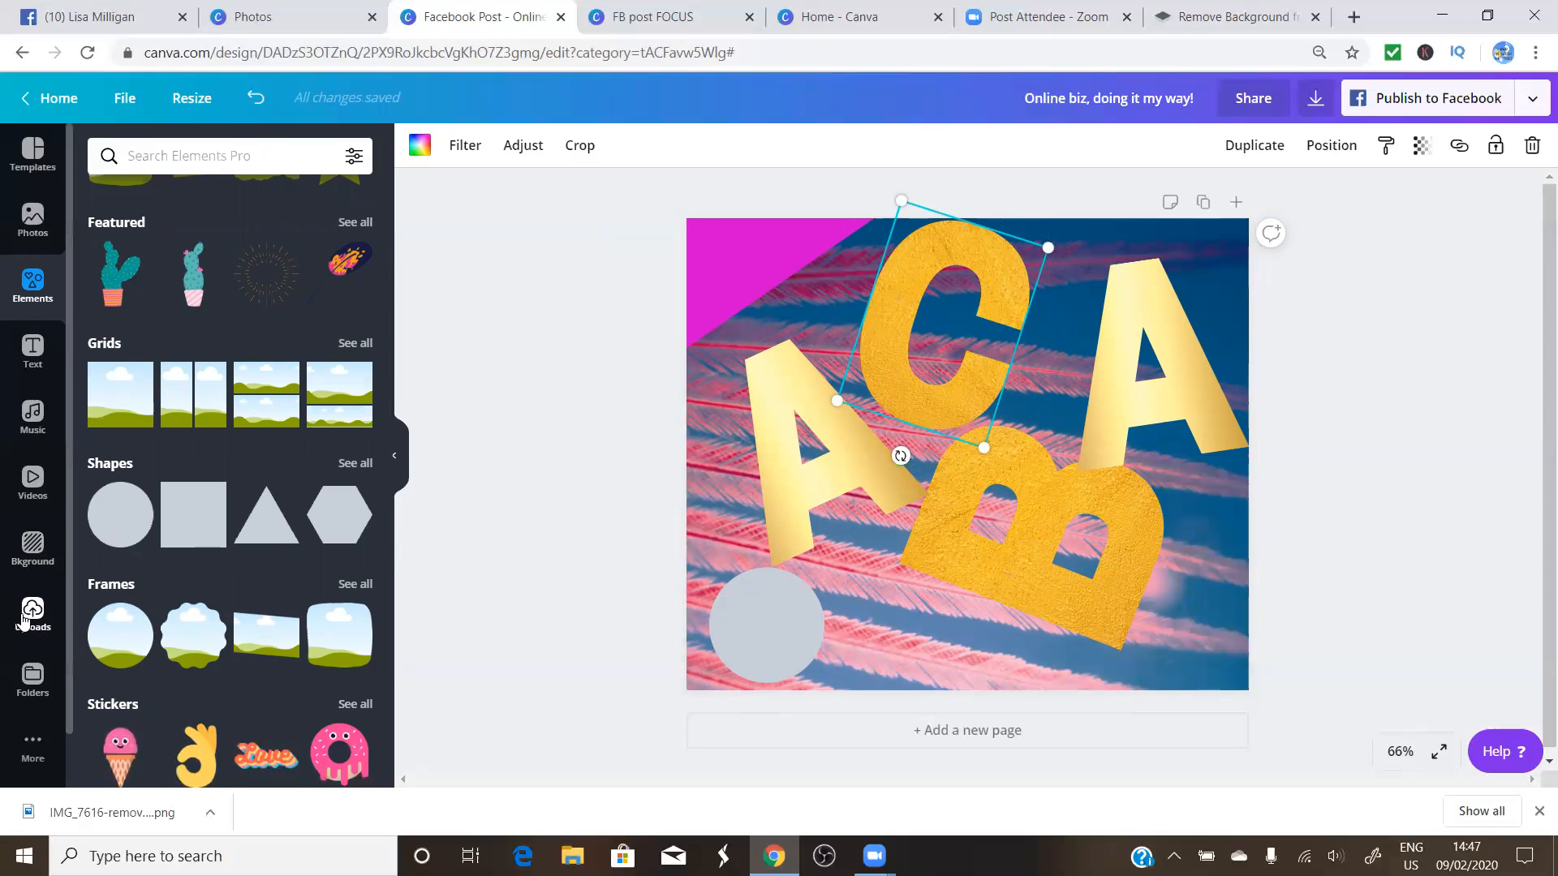
pyautogui.click(23, 621)
# Add the woman's uploaded photo, move it to the lower right, and flip it horizontally
pyautogui.click(96, 289)
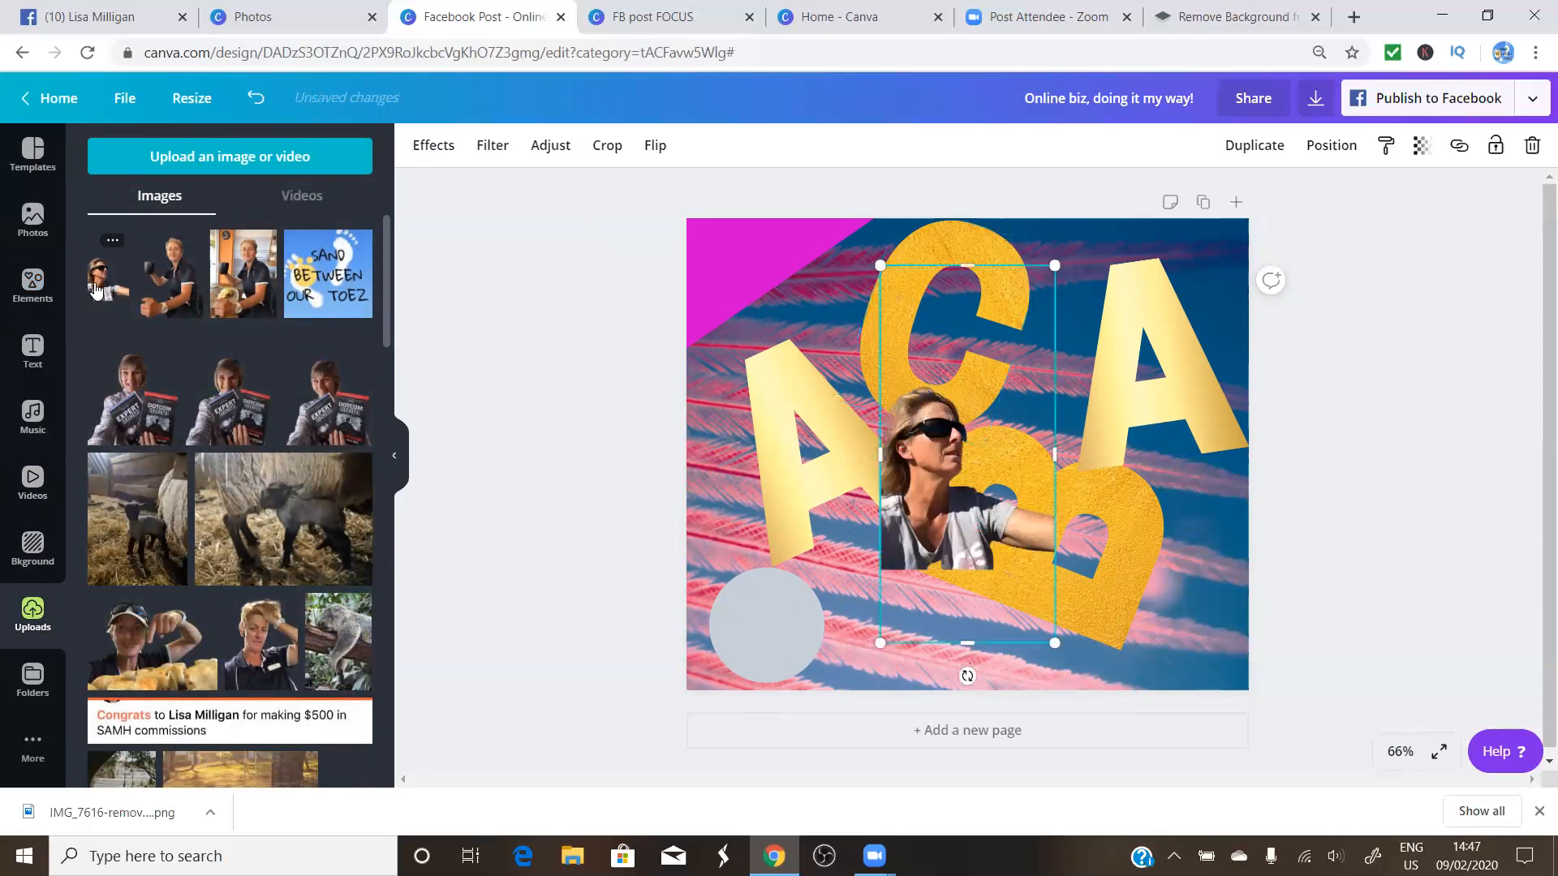
pyautogui.moveTo(964, 484); pyautogui.dragTo(1218, 595)
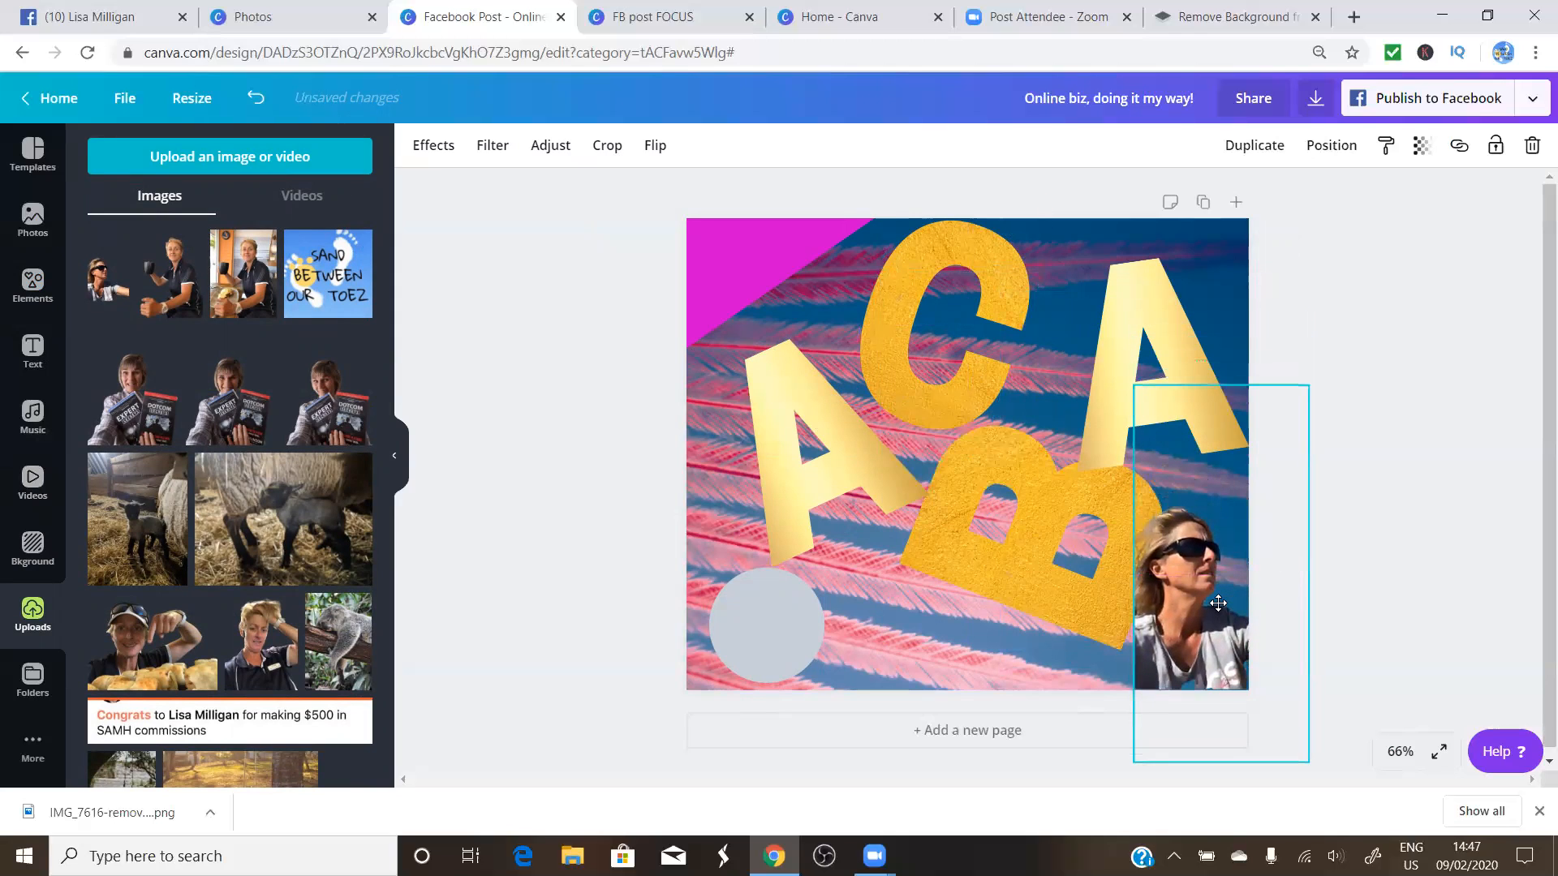
pyautogui.click(1368, 365)
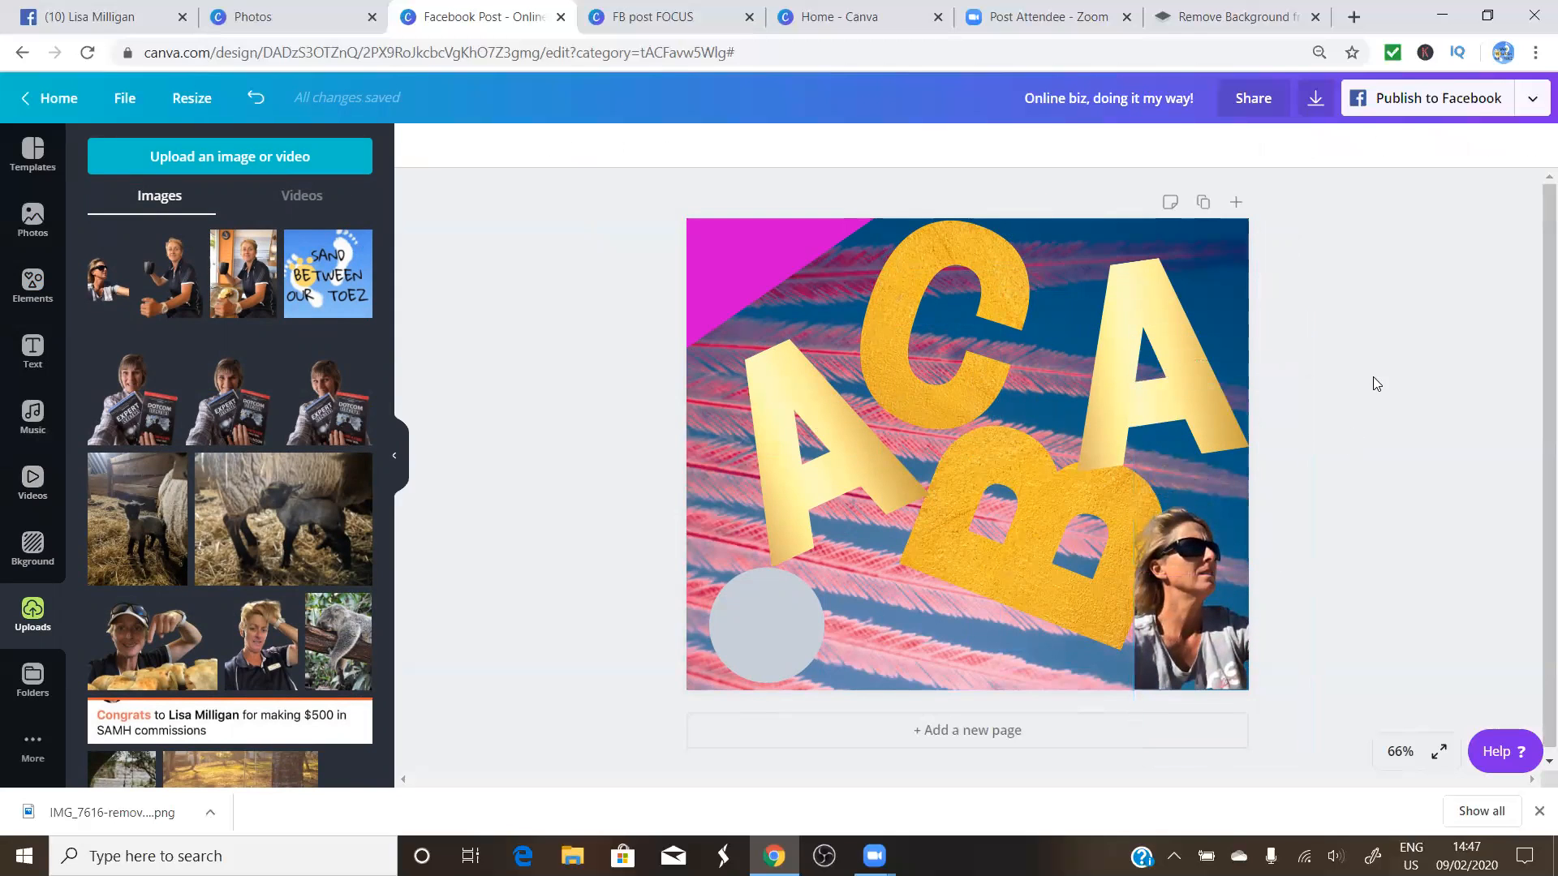
pyautogui.click(1188, 578)
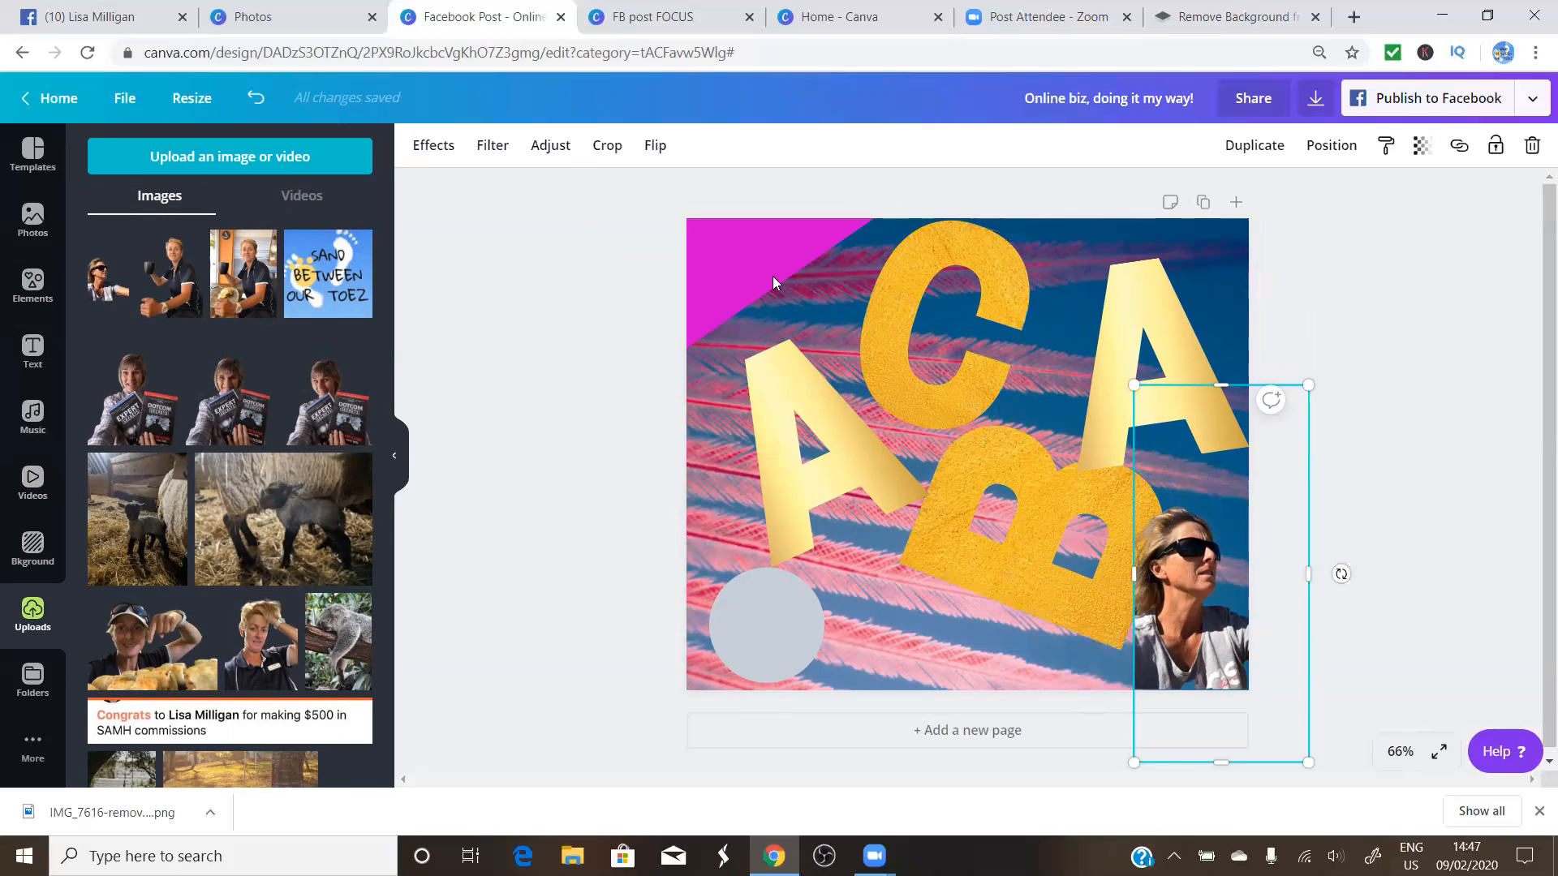
pyautogui.click(656, 149)
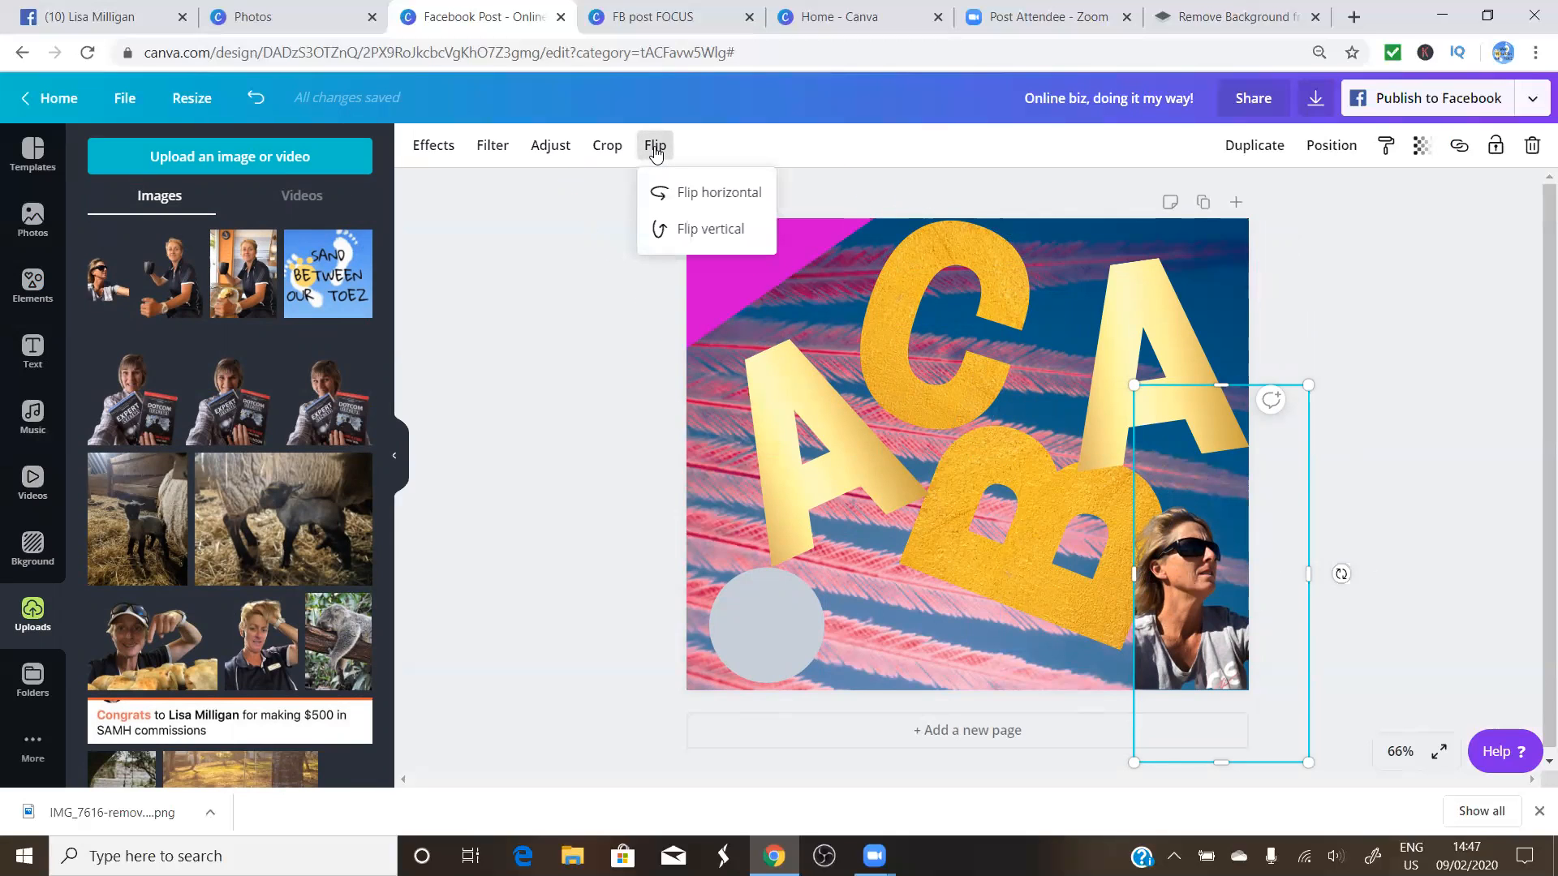
pyautogui.click(692, 196)
# Drop the flipped photo into the B letter frame, then delete it to leave B empty
pyautogui.moveTo(1181, 590); pyautogui.dragTo(1123, 593)
pyautogui.click(1373, 538)
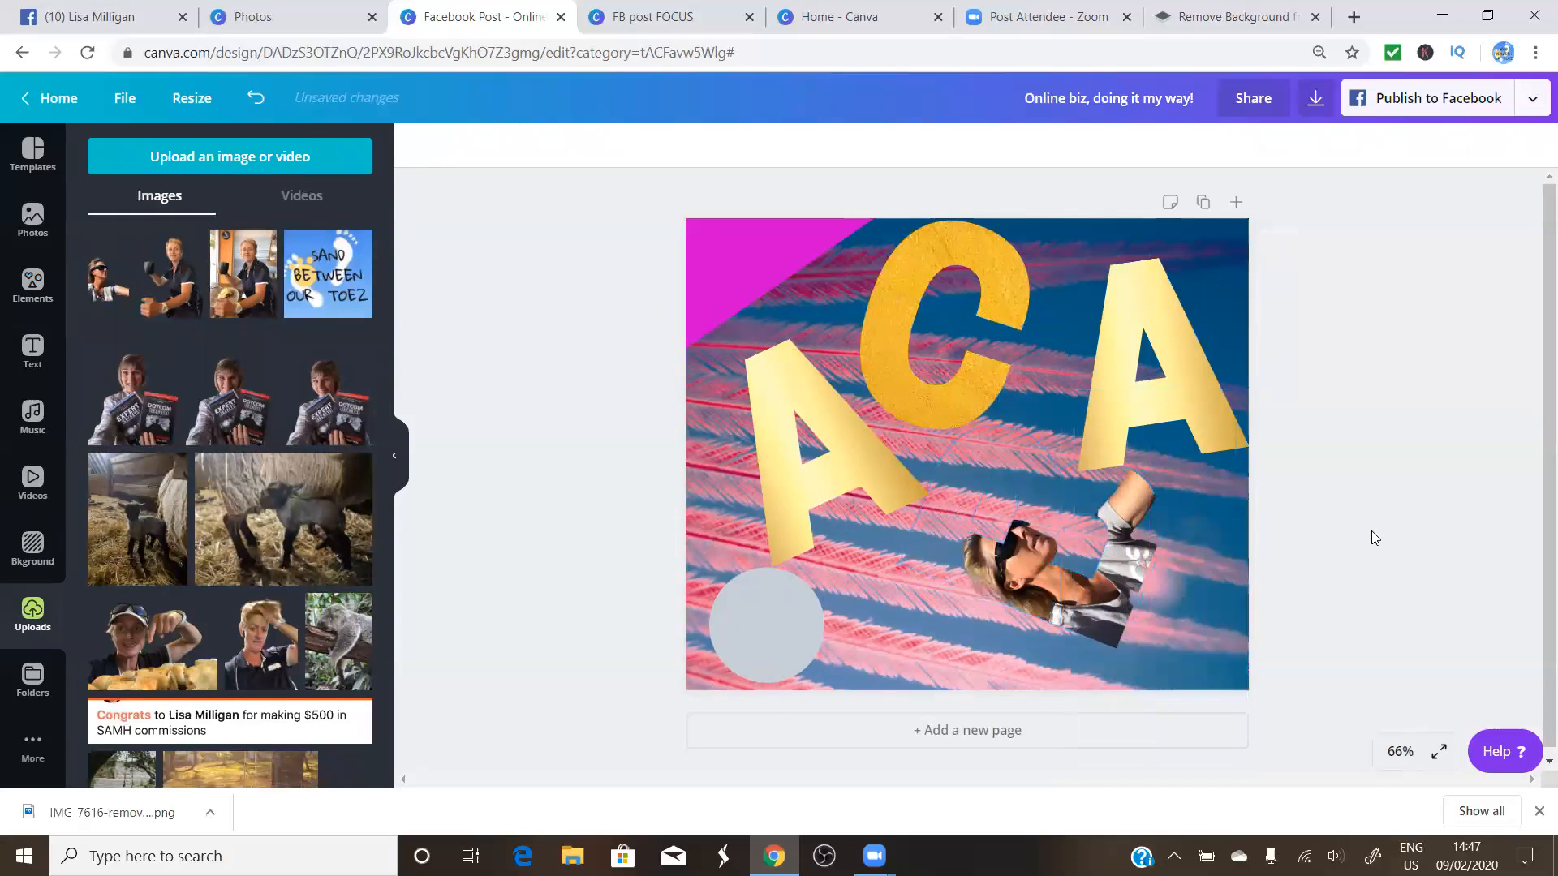
pyautogui.click(1064, 586)
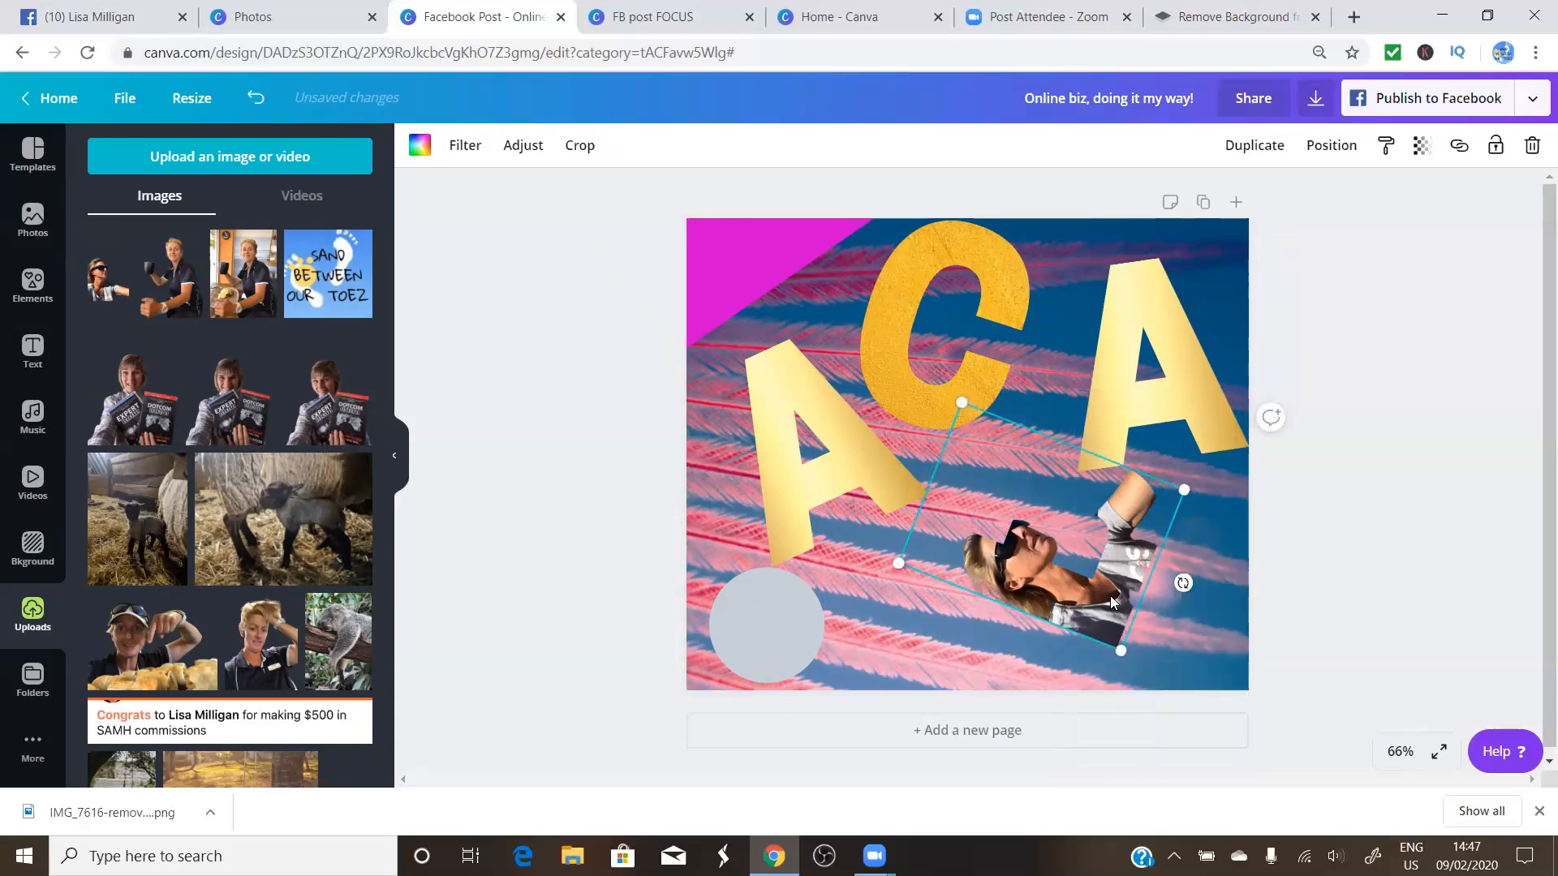
pyautogui.press('Delete')
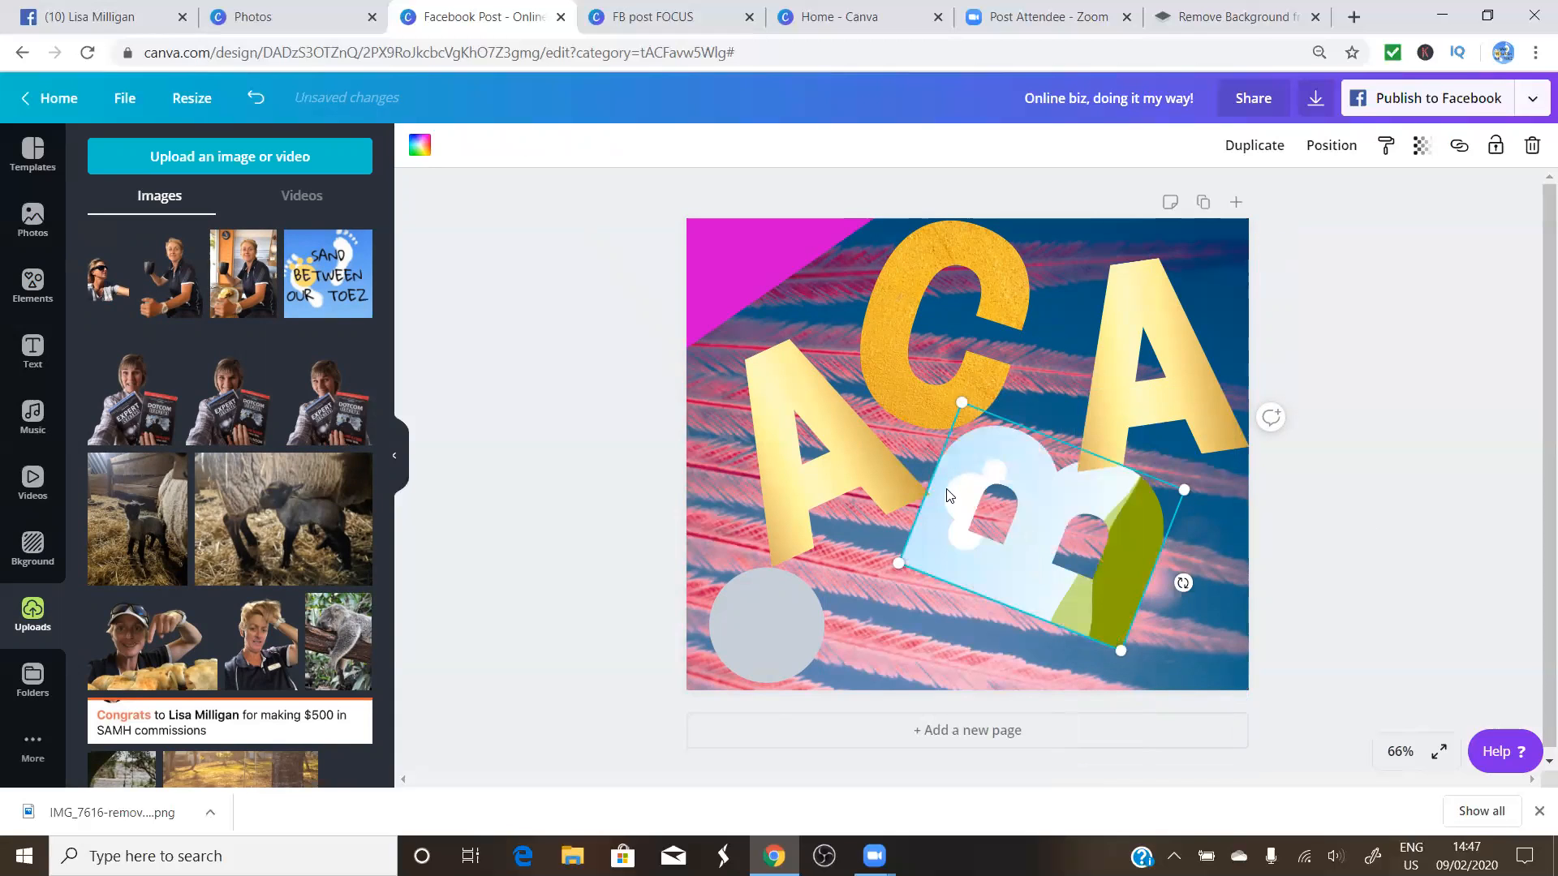
# Nudge the empty B frame until it sits just below the gold C between the A letters
pyautogui.moveTo(1058, 542); pyautogui.dragTo(976, 561)
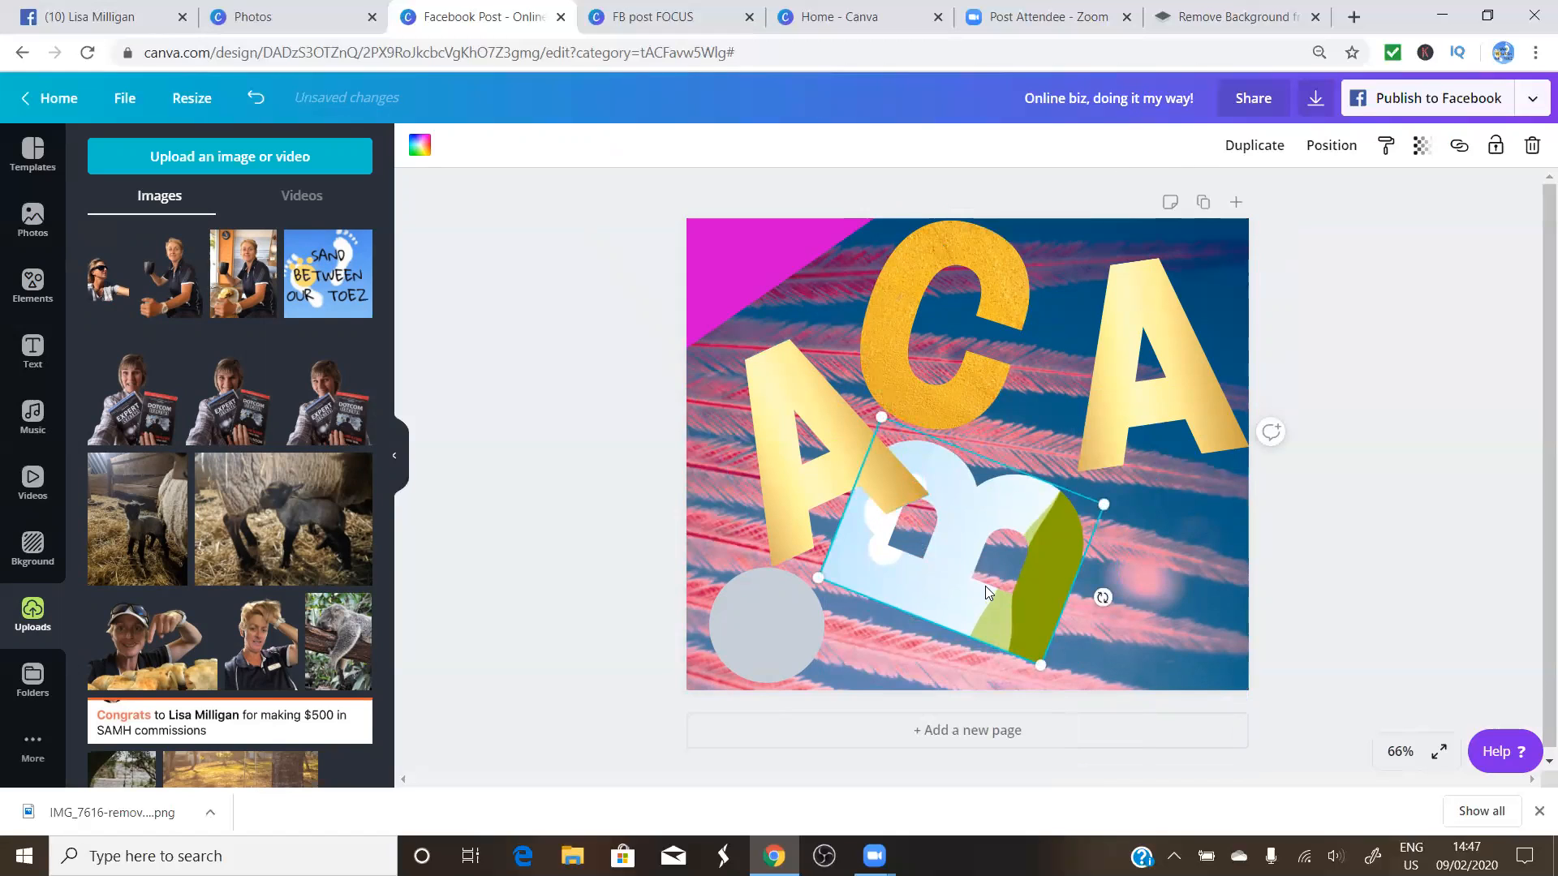
pyautogui.click(953, 389)
pyautogui.moveTo(972, 559); pyautogui.dragTo(1049, 542)
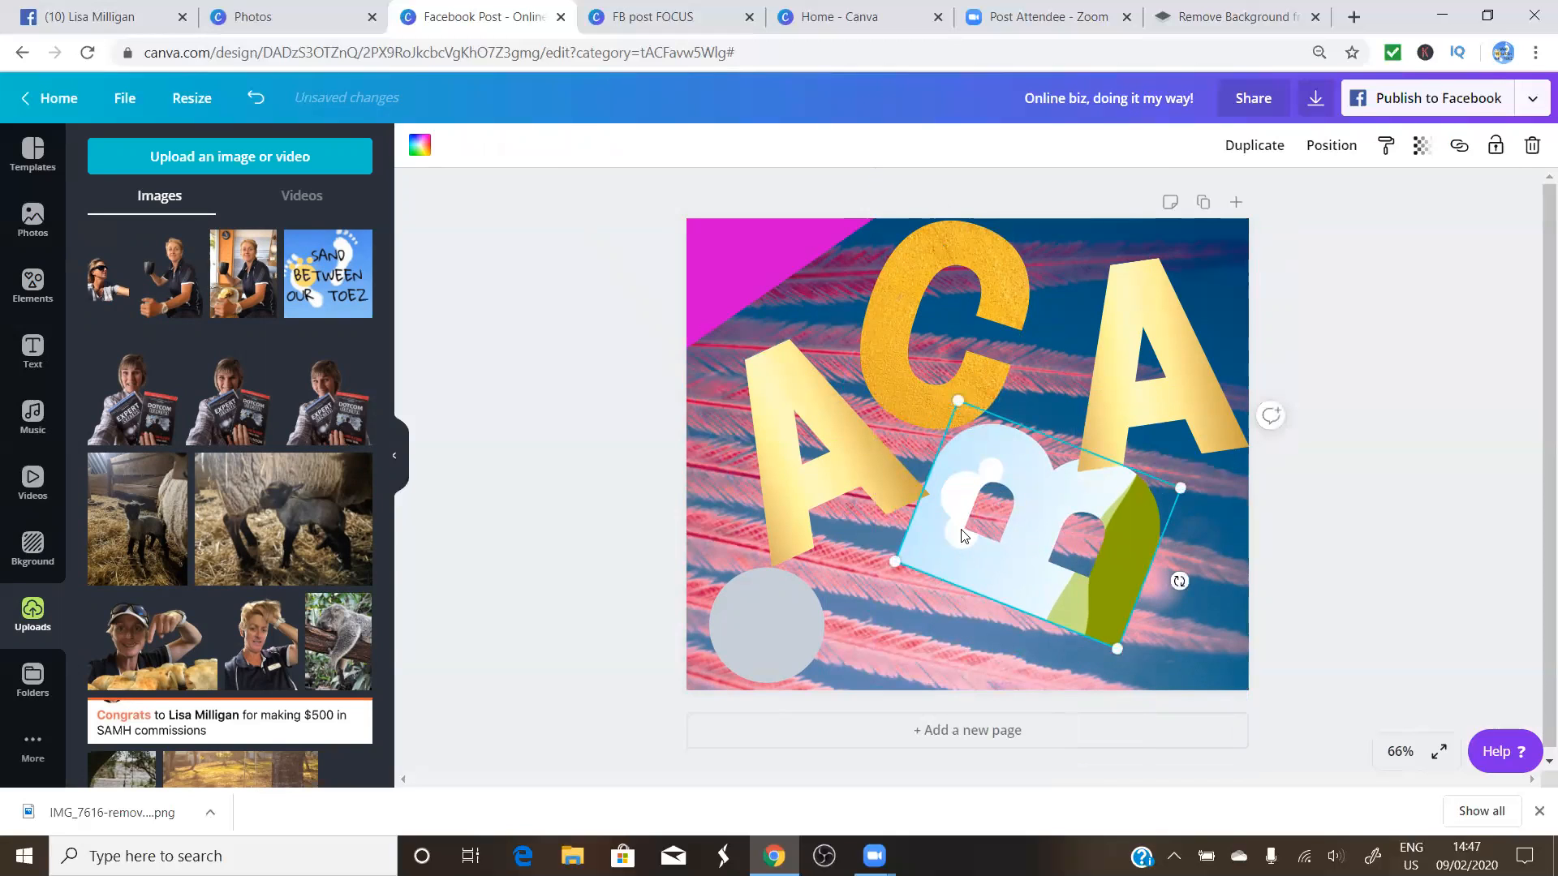
pyautogui.moveTo(1013, 529); pyautogui.dragTo(1011, 558)
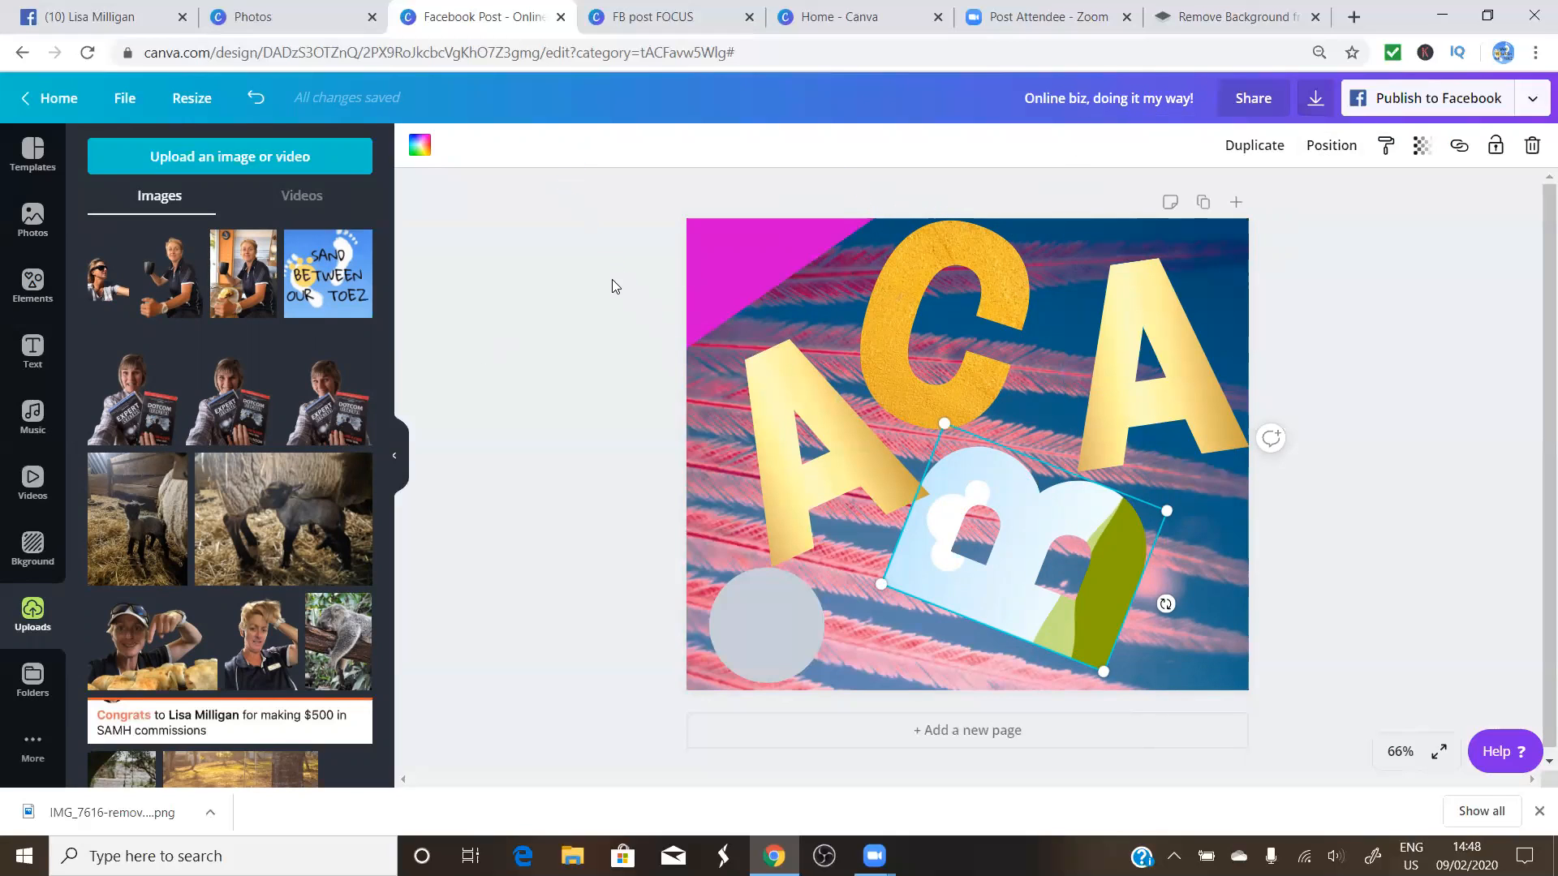
pyautogui.click(1230, 21)
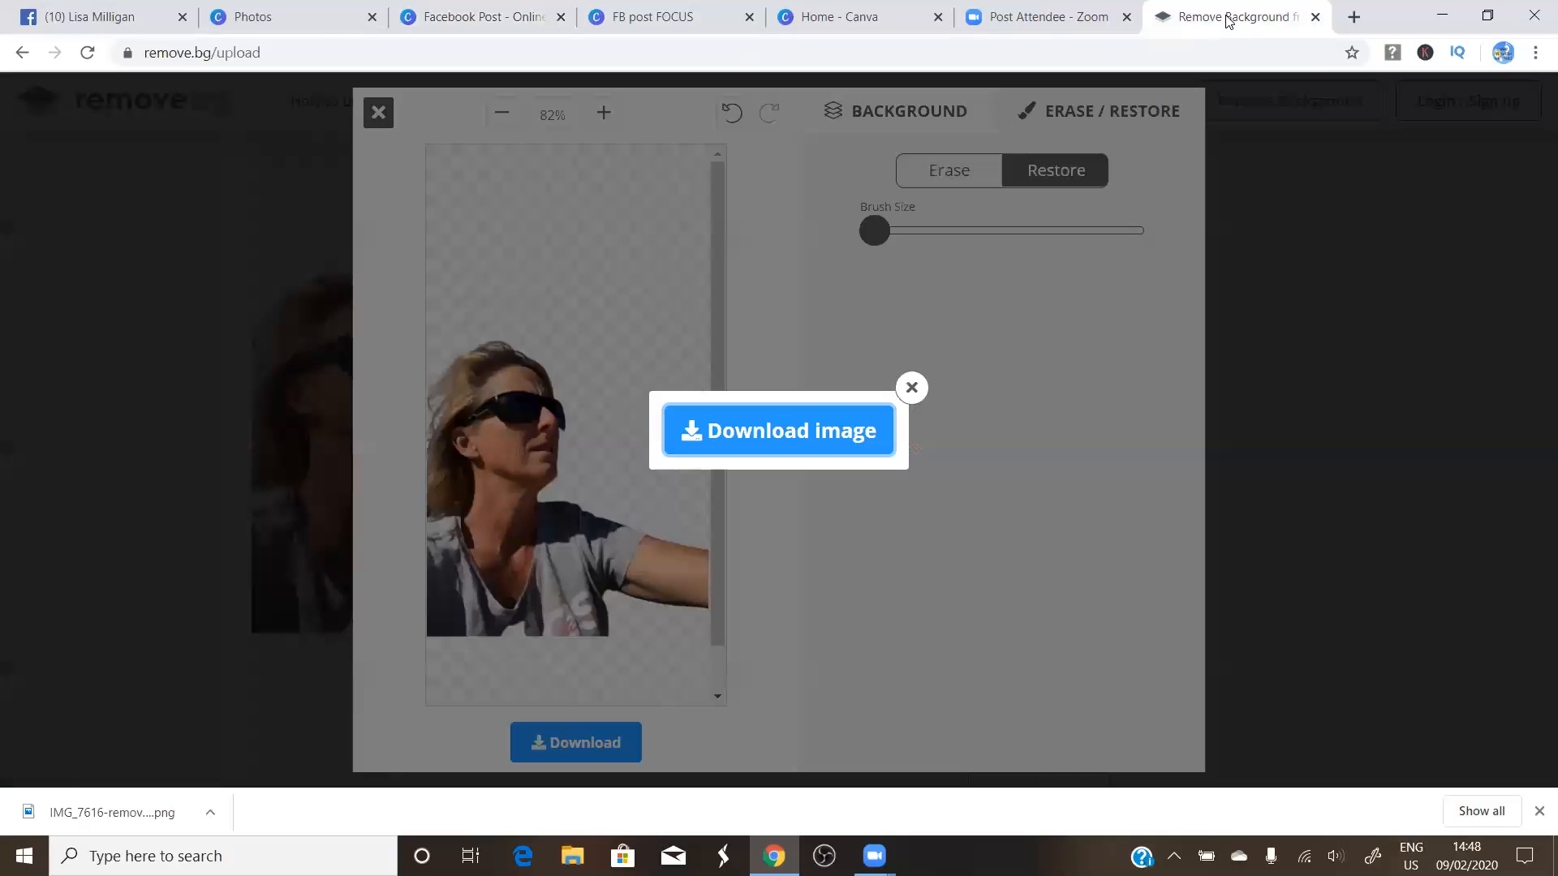
pyautogui.click(925, 391)
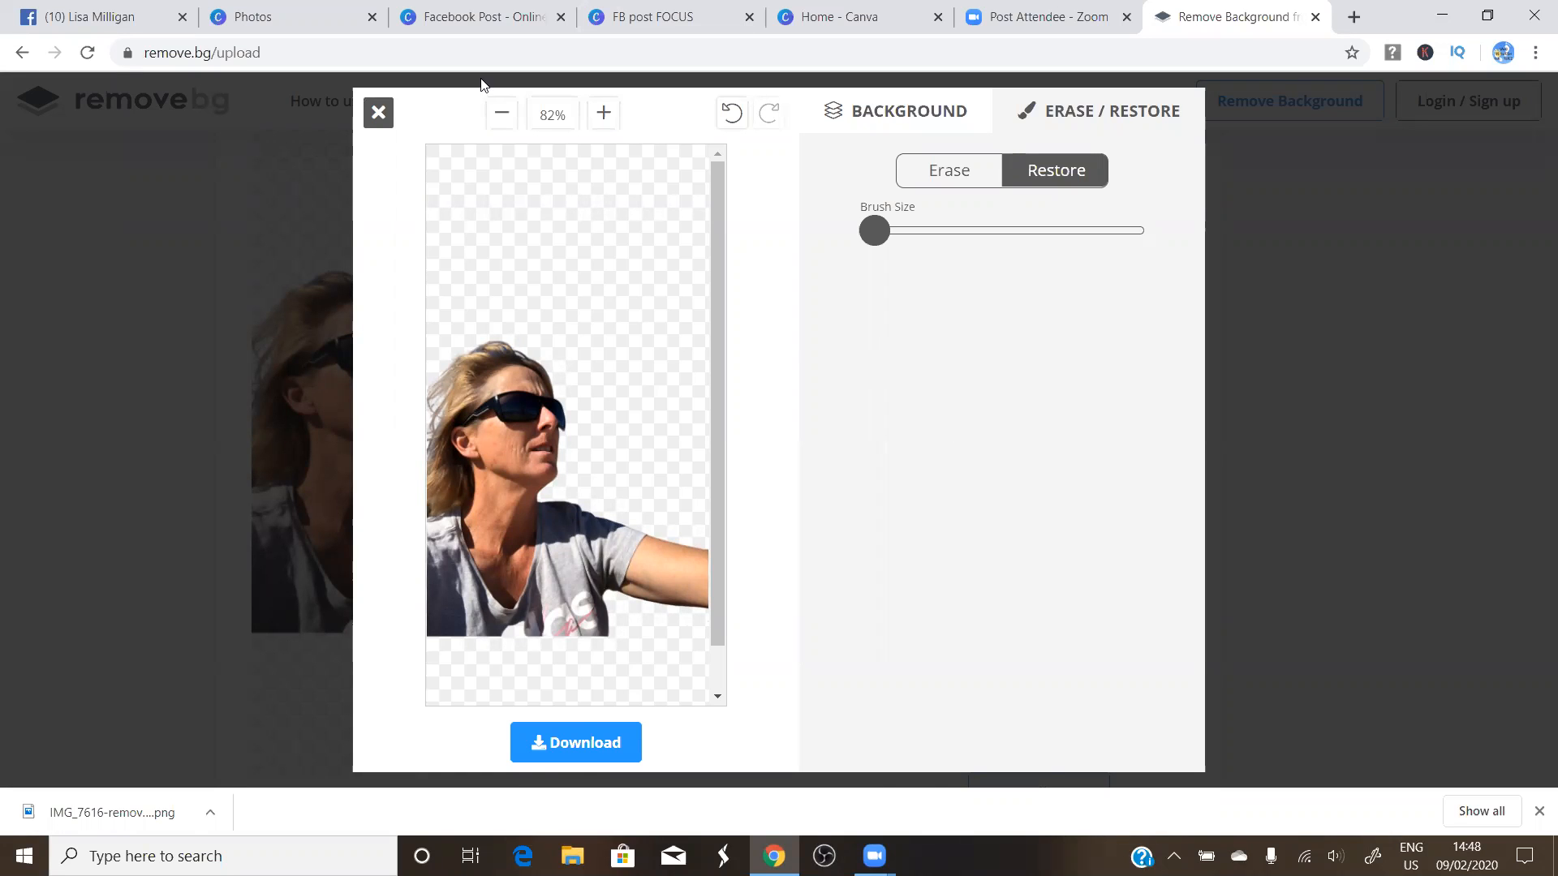
pyautogui.click(377, 113)
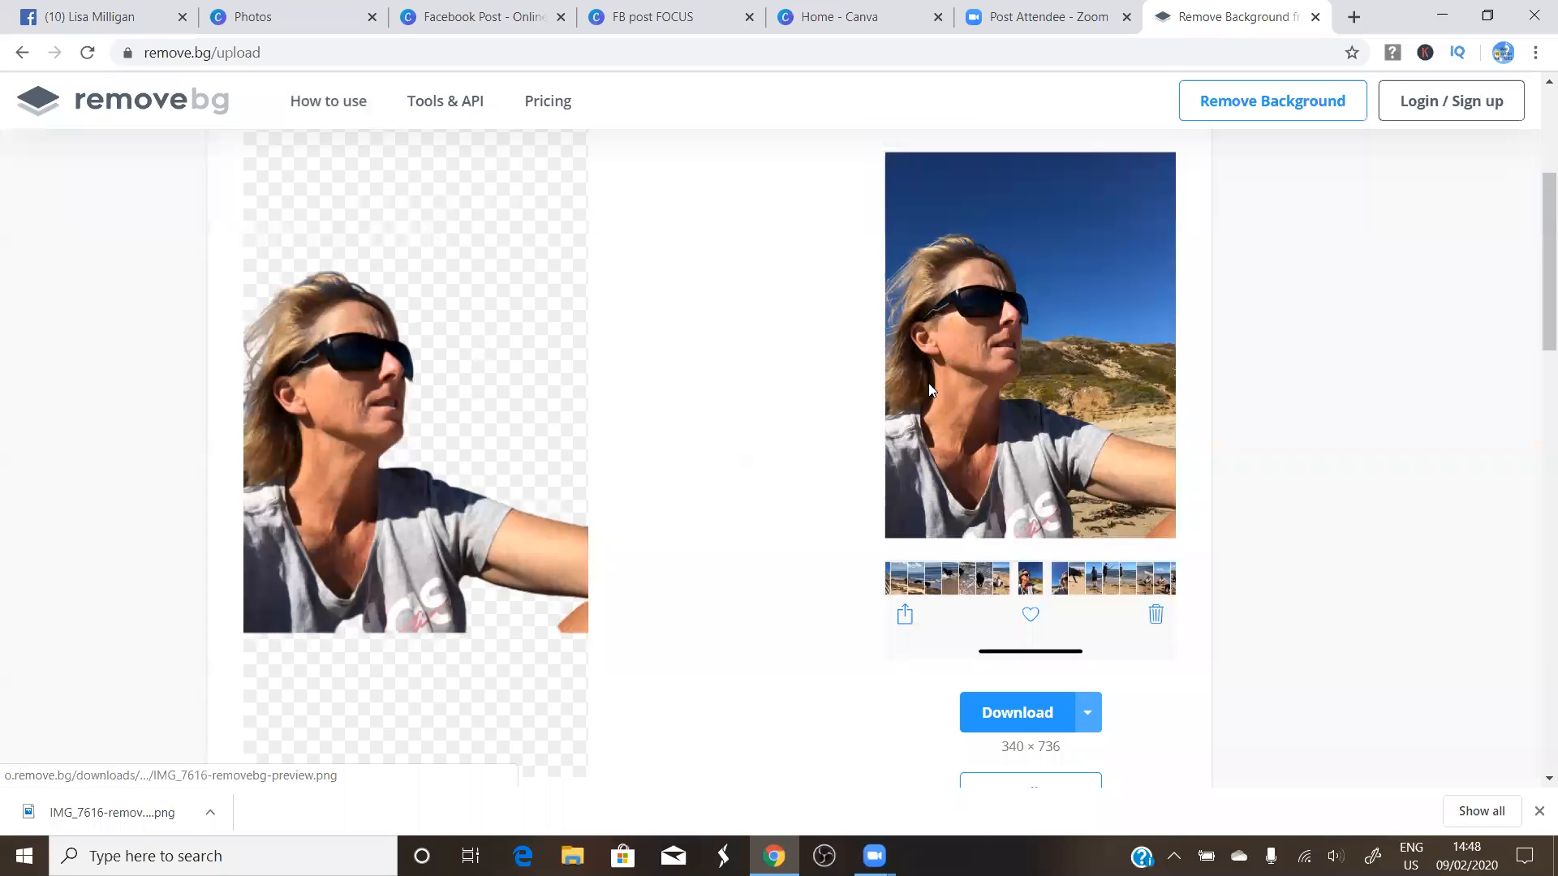
pyautogui.scroll(-10, 928, 383)
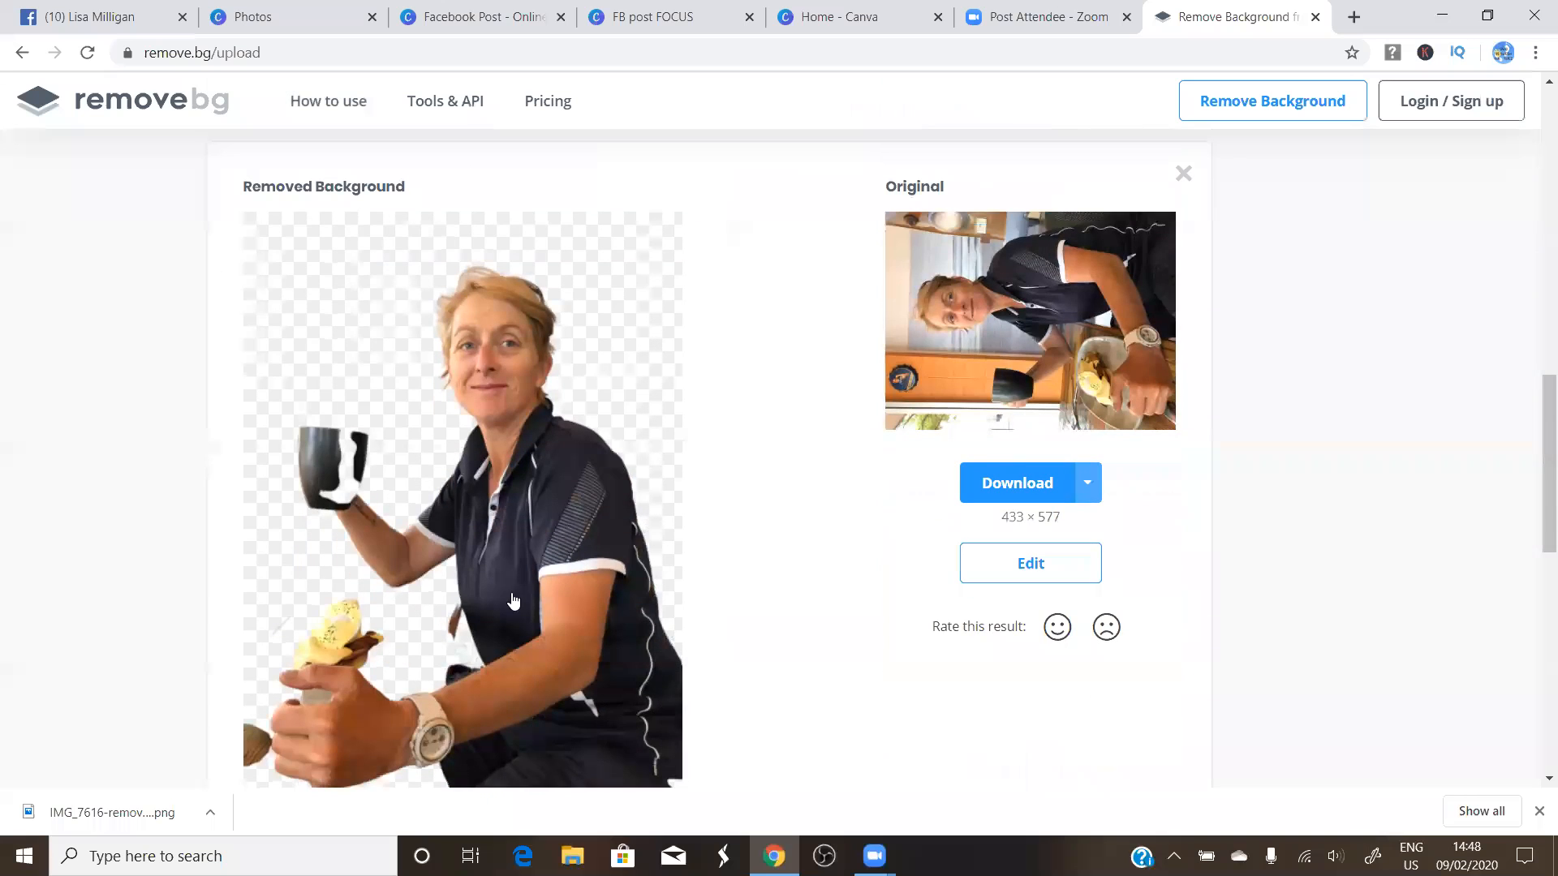
pyautogui.scroll(-1, 373, 584)
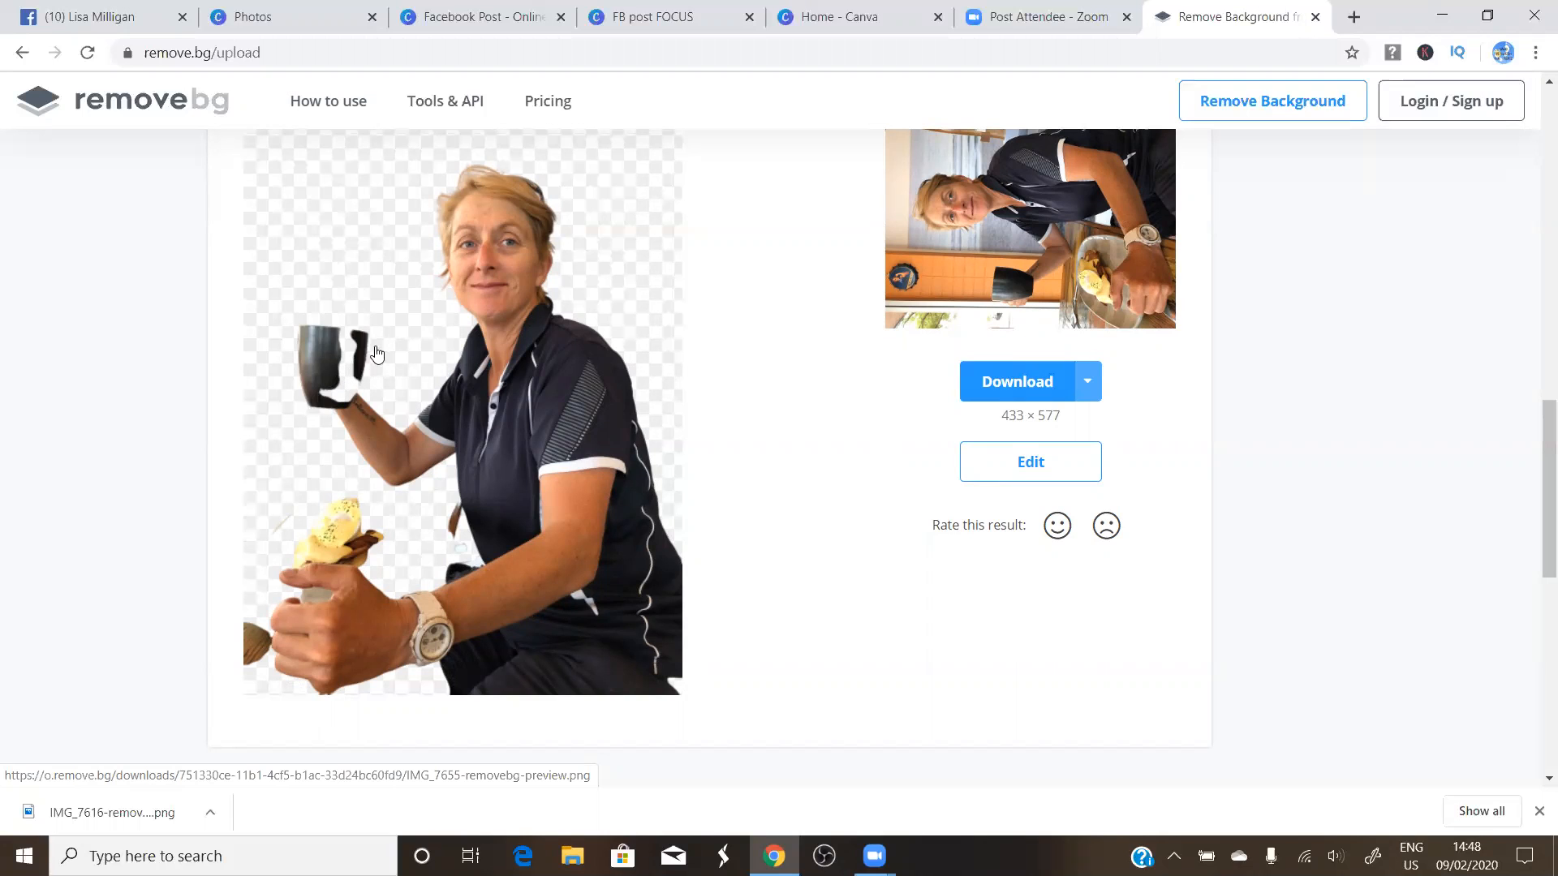
pyautogui.scroll(1, 393, 357)
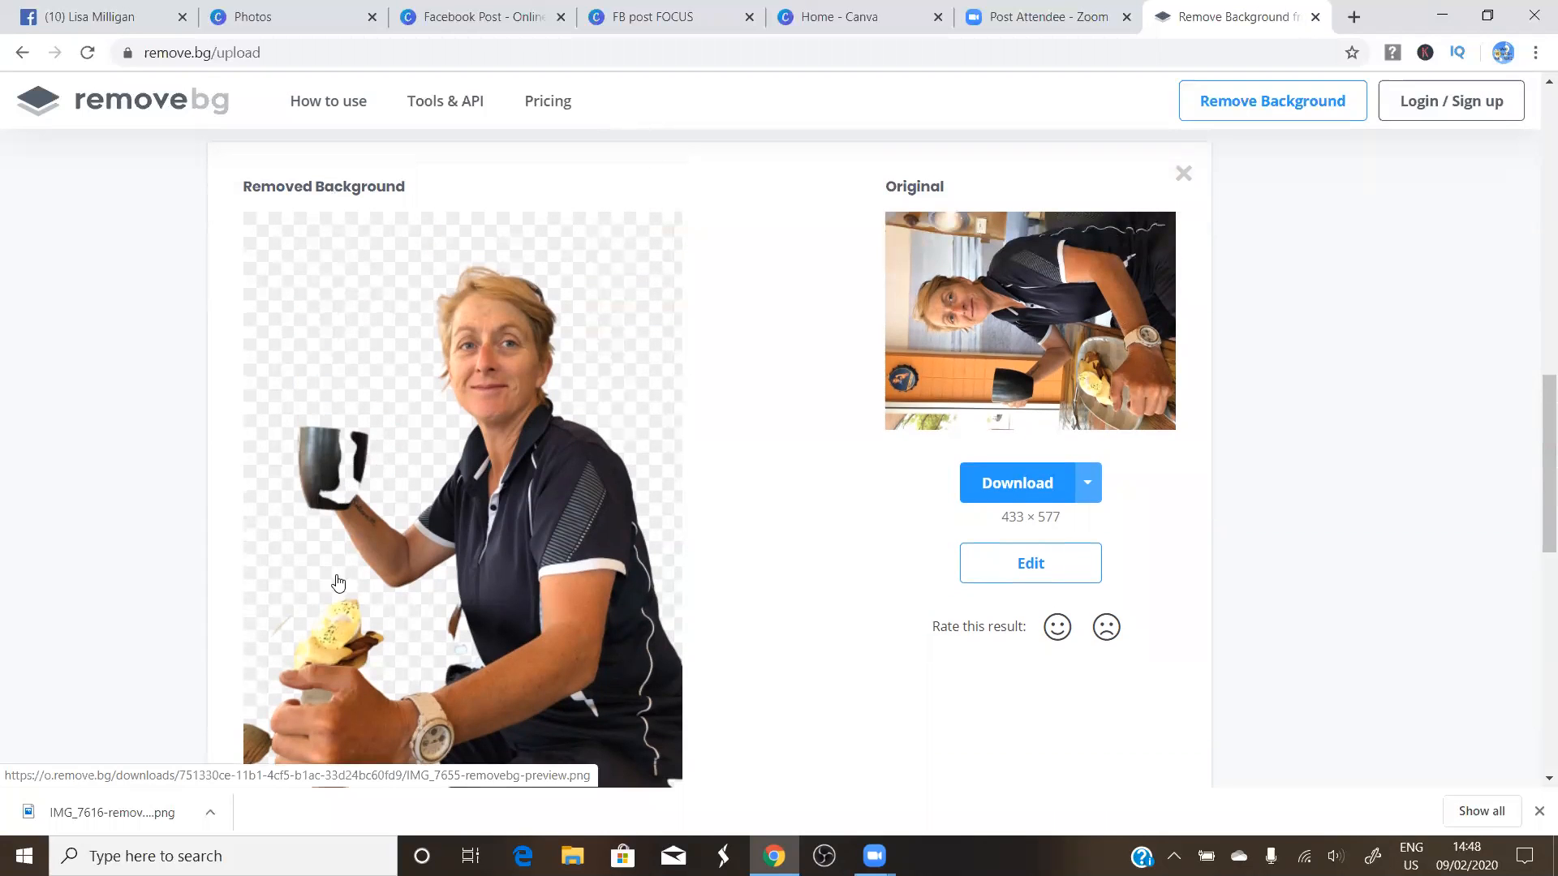
pyautogui.scroll(1, 734, 274)
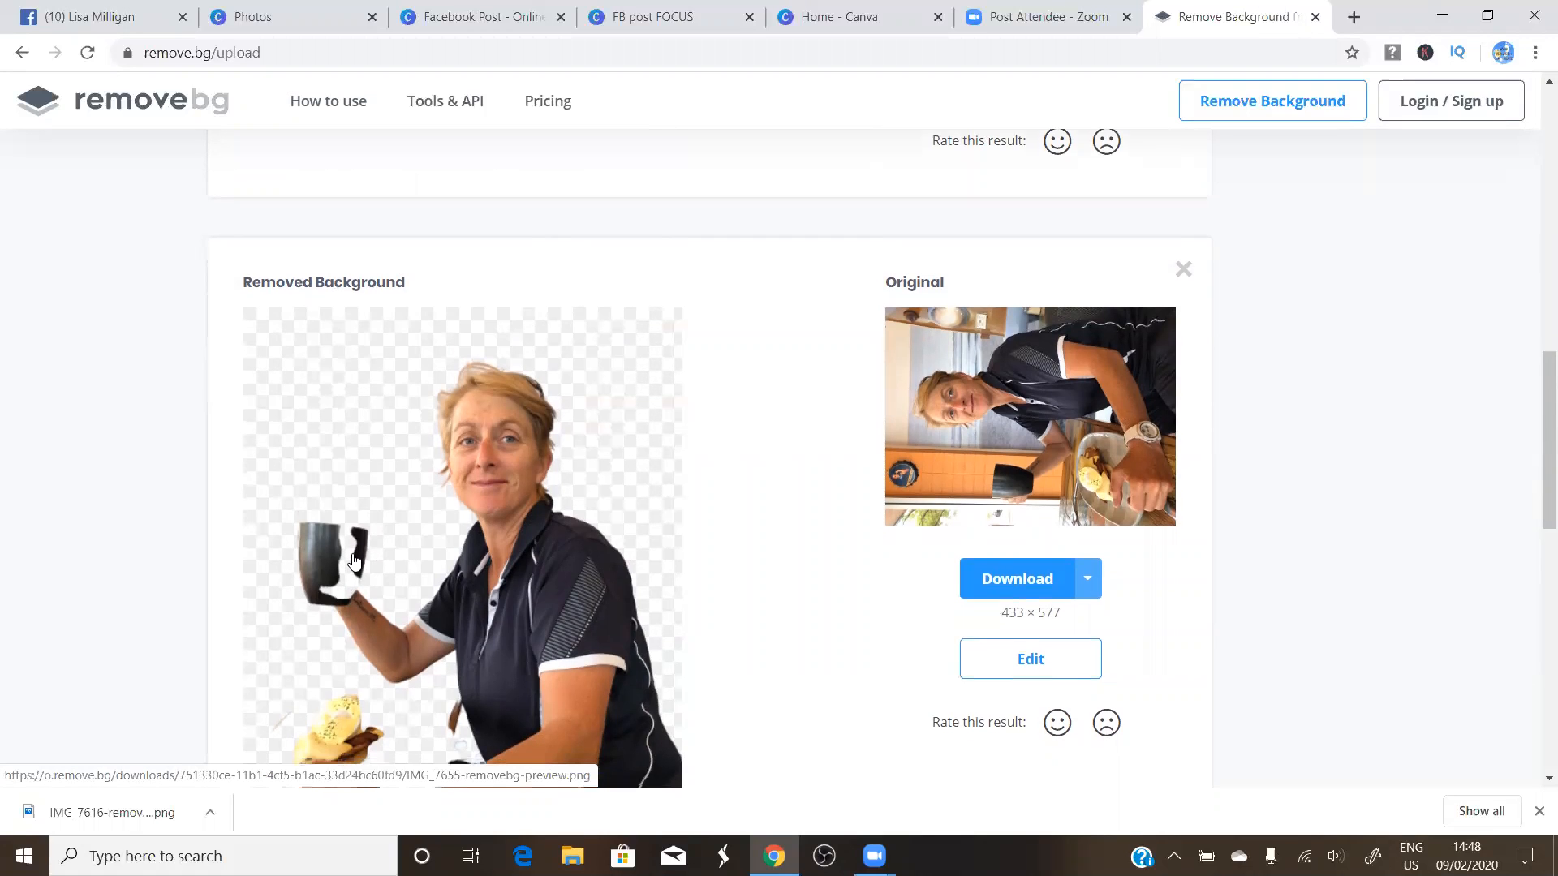
pyautogui.scroll(-1, 321, 560)
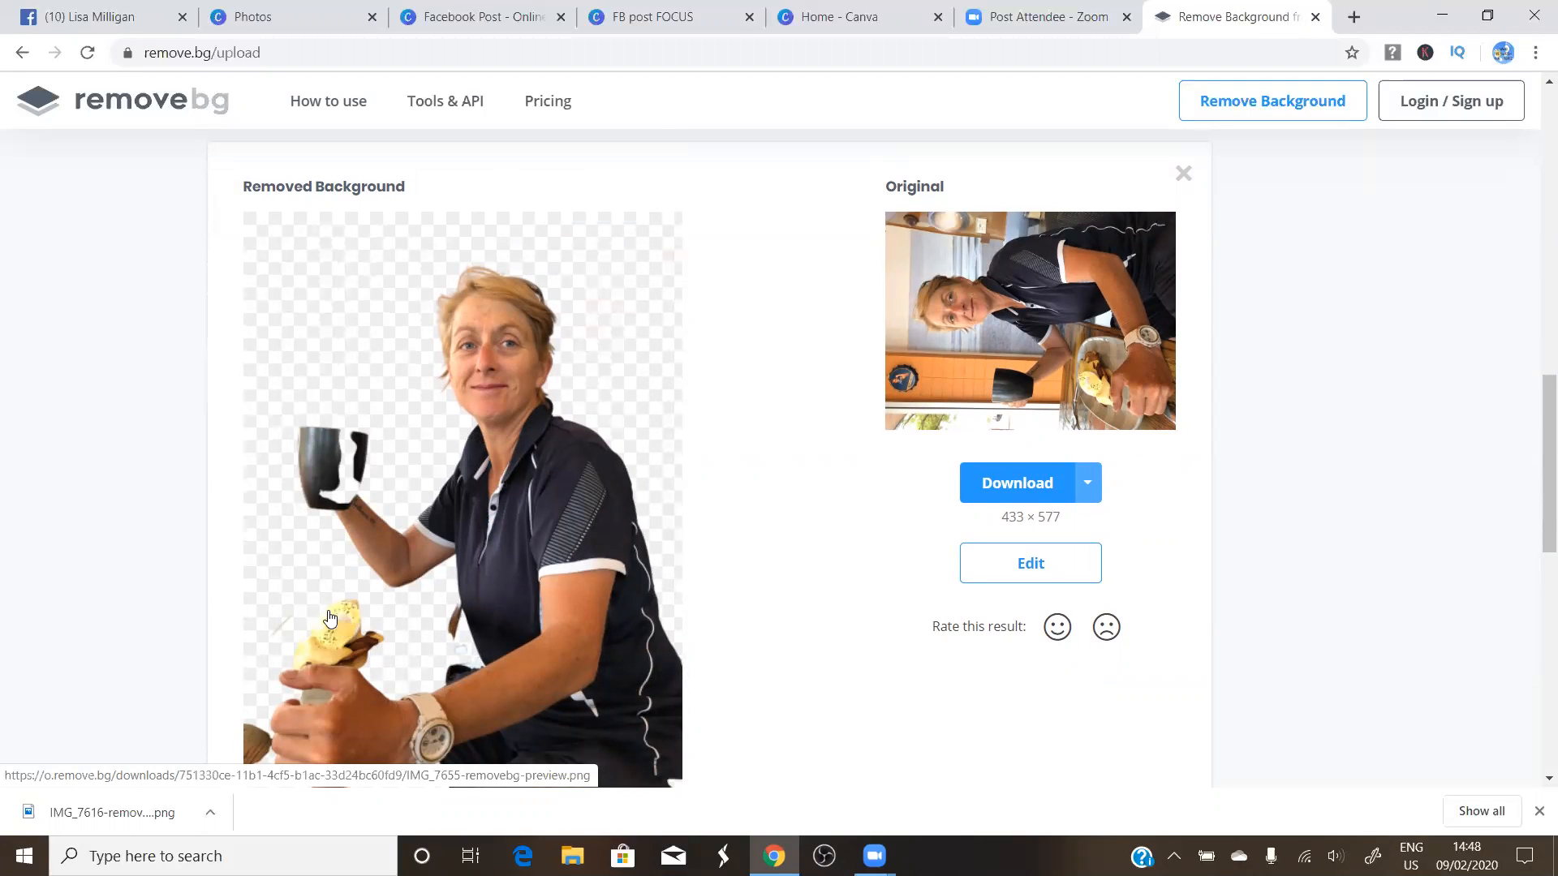
pyautogui.scroll(1, 330, 597)
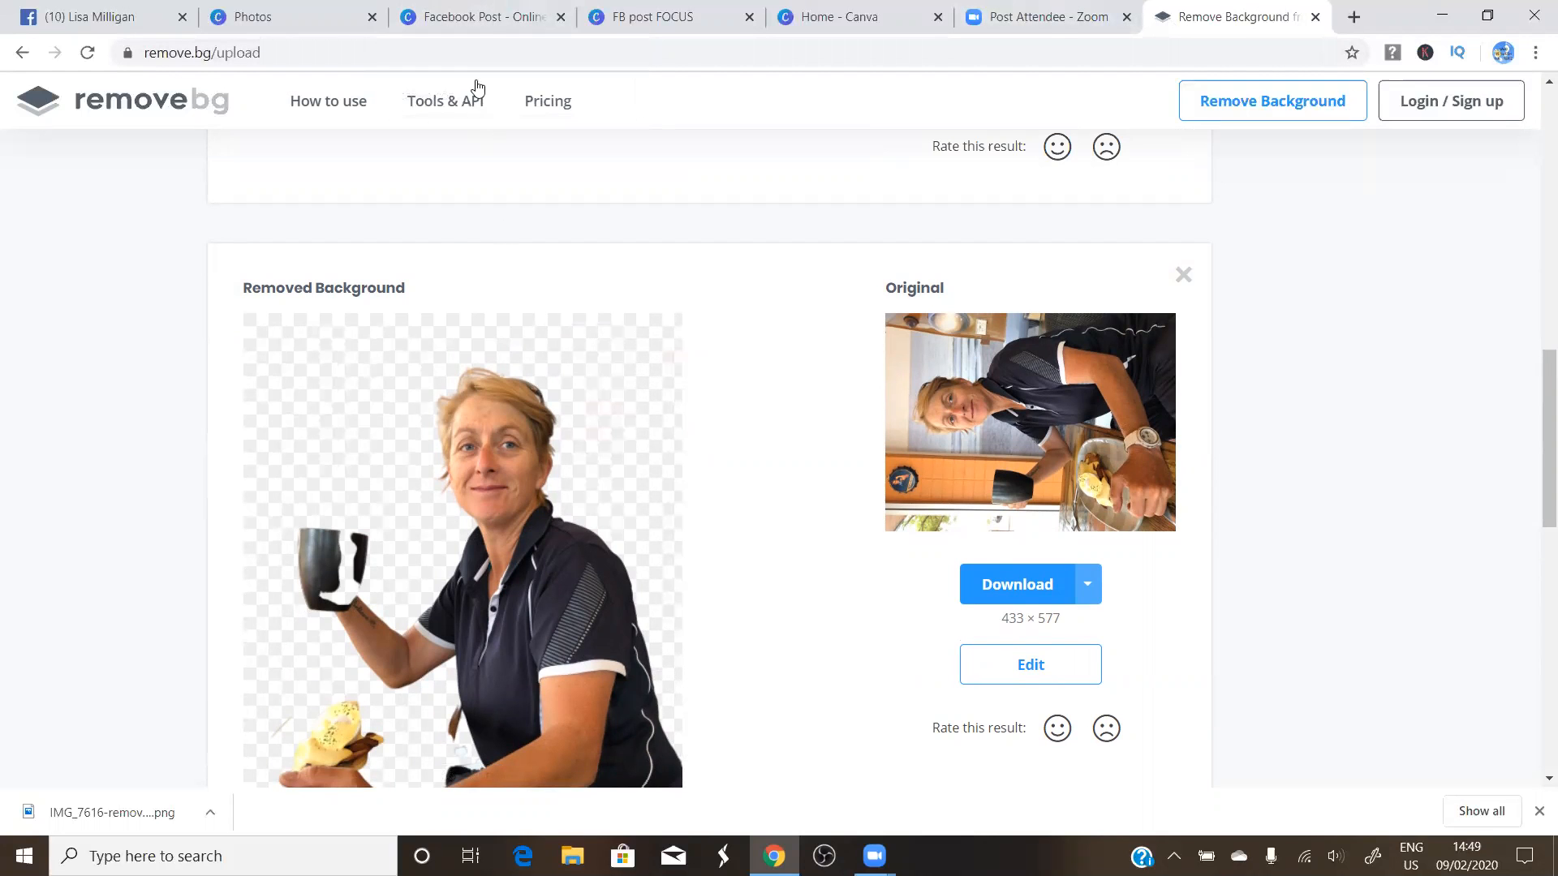
pyautogui.click(492, 22)
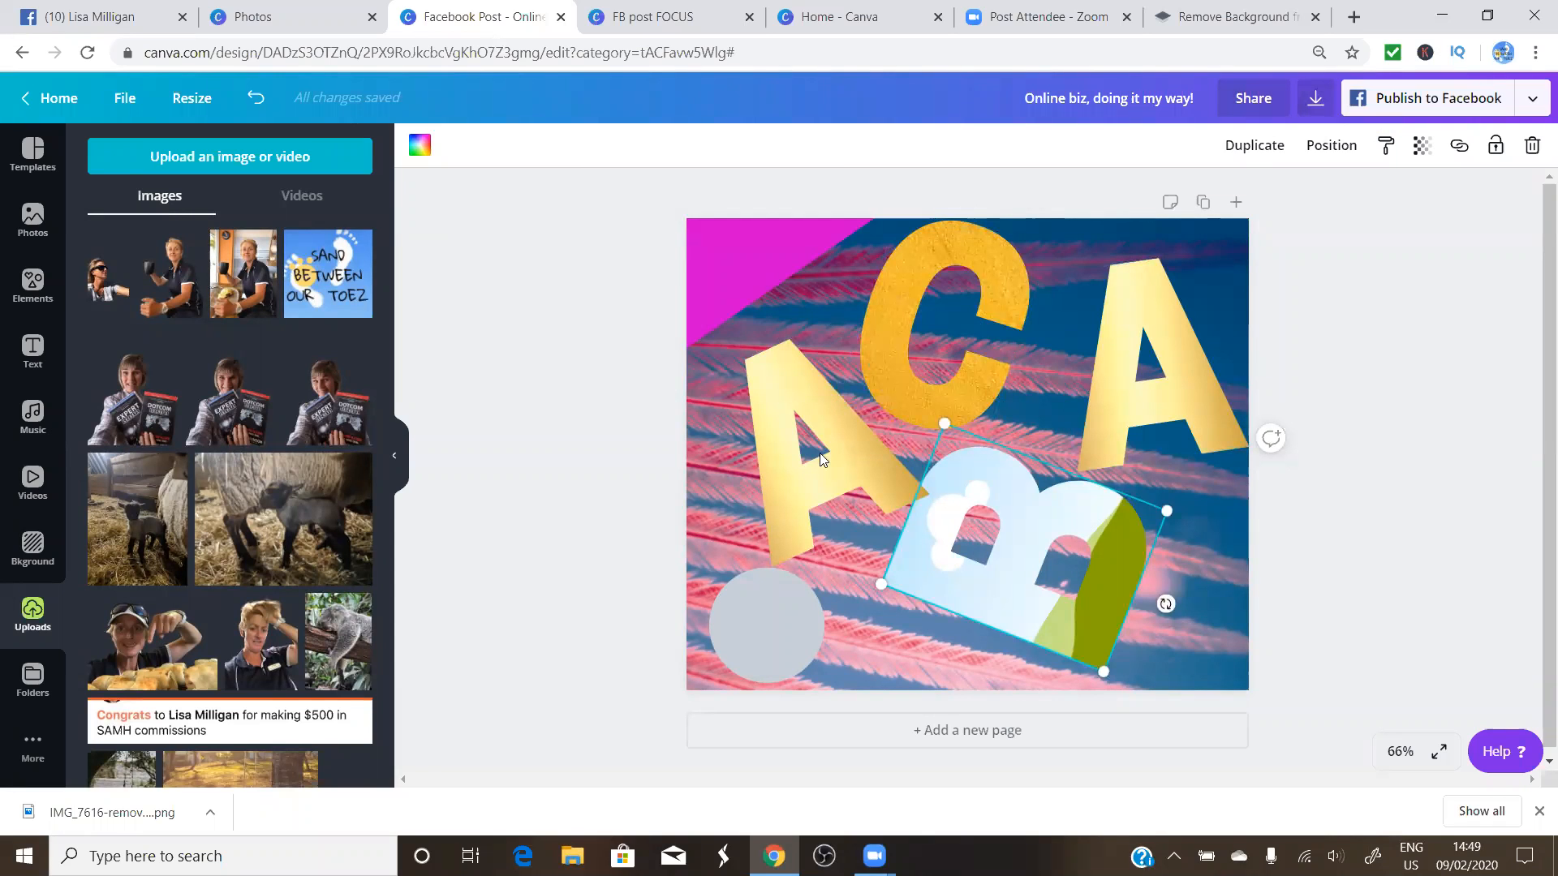
# Switch to the Facebook profile and start a Photo/Video post, cancelling the file picker
pyautogui.click(95, 23)
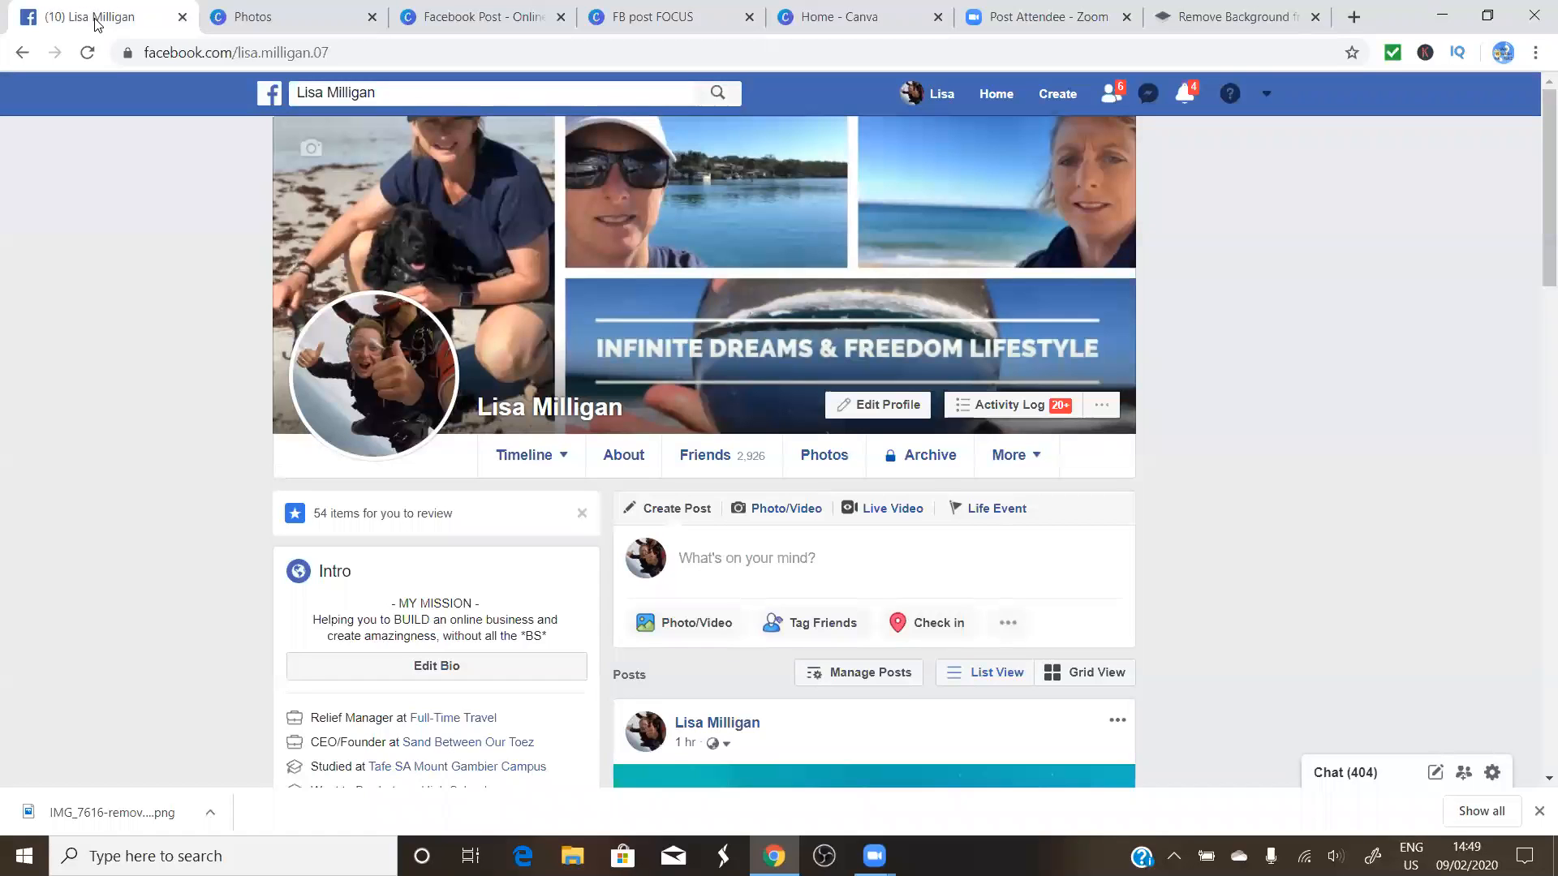
pyautogui.scroll(-1, 625, 543)
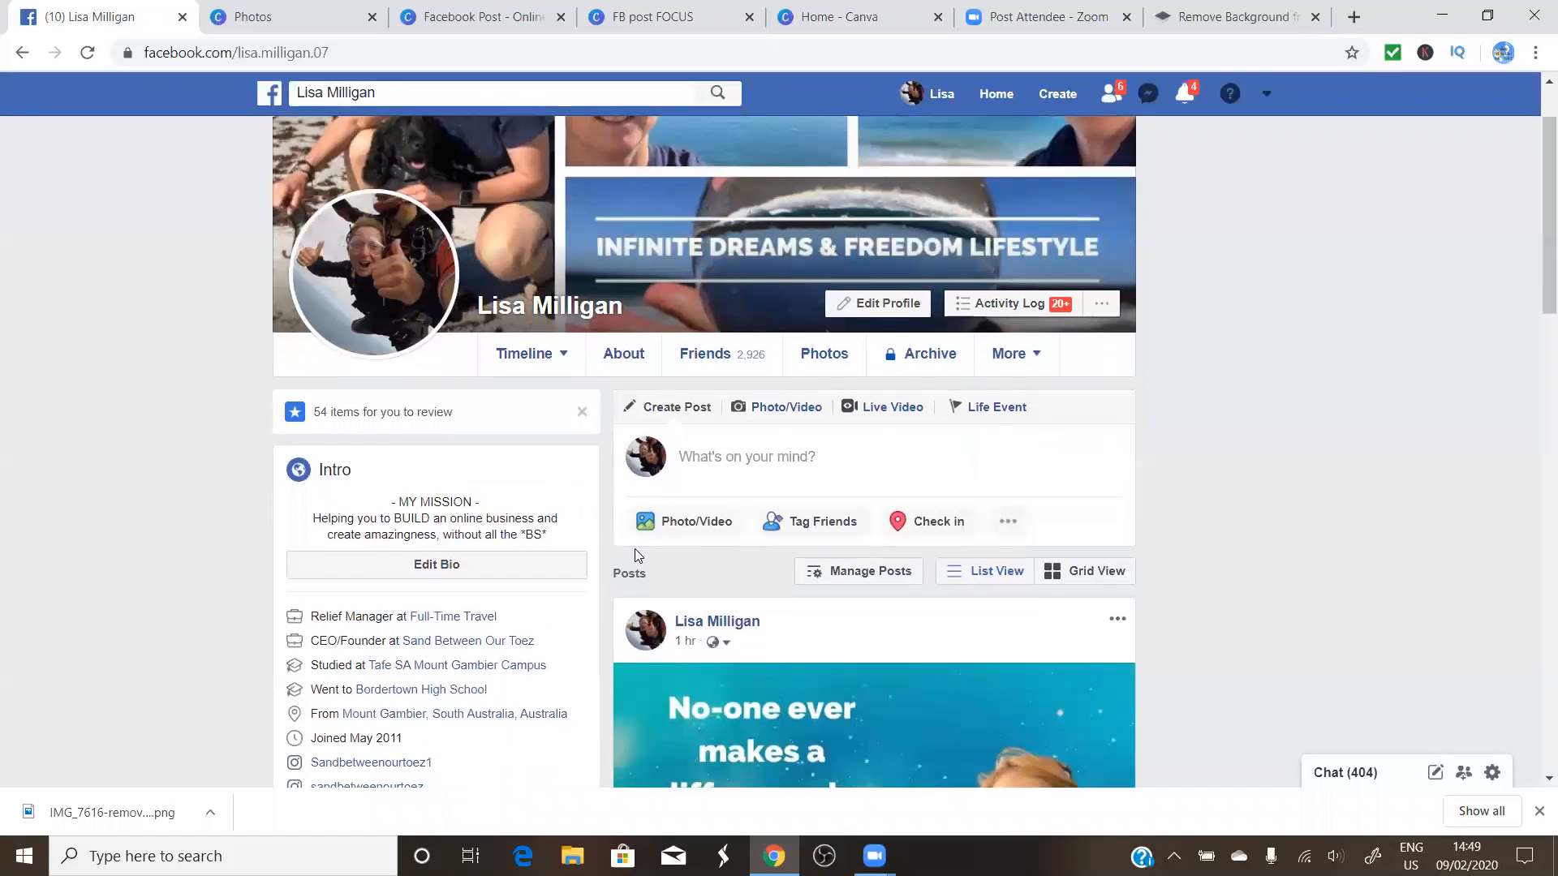
pyautogui.click(702, 522)
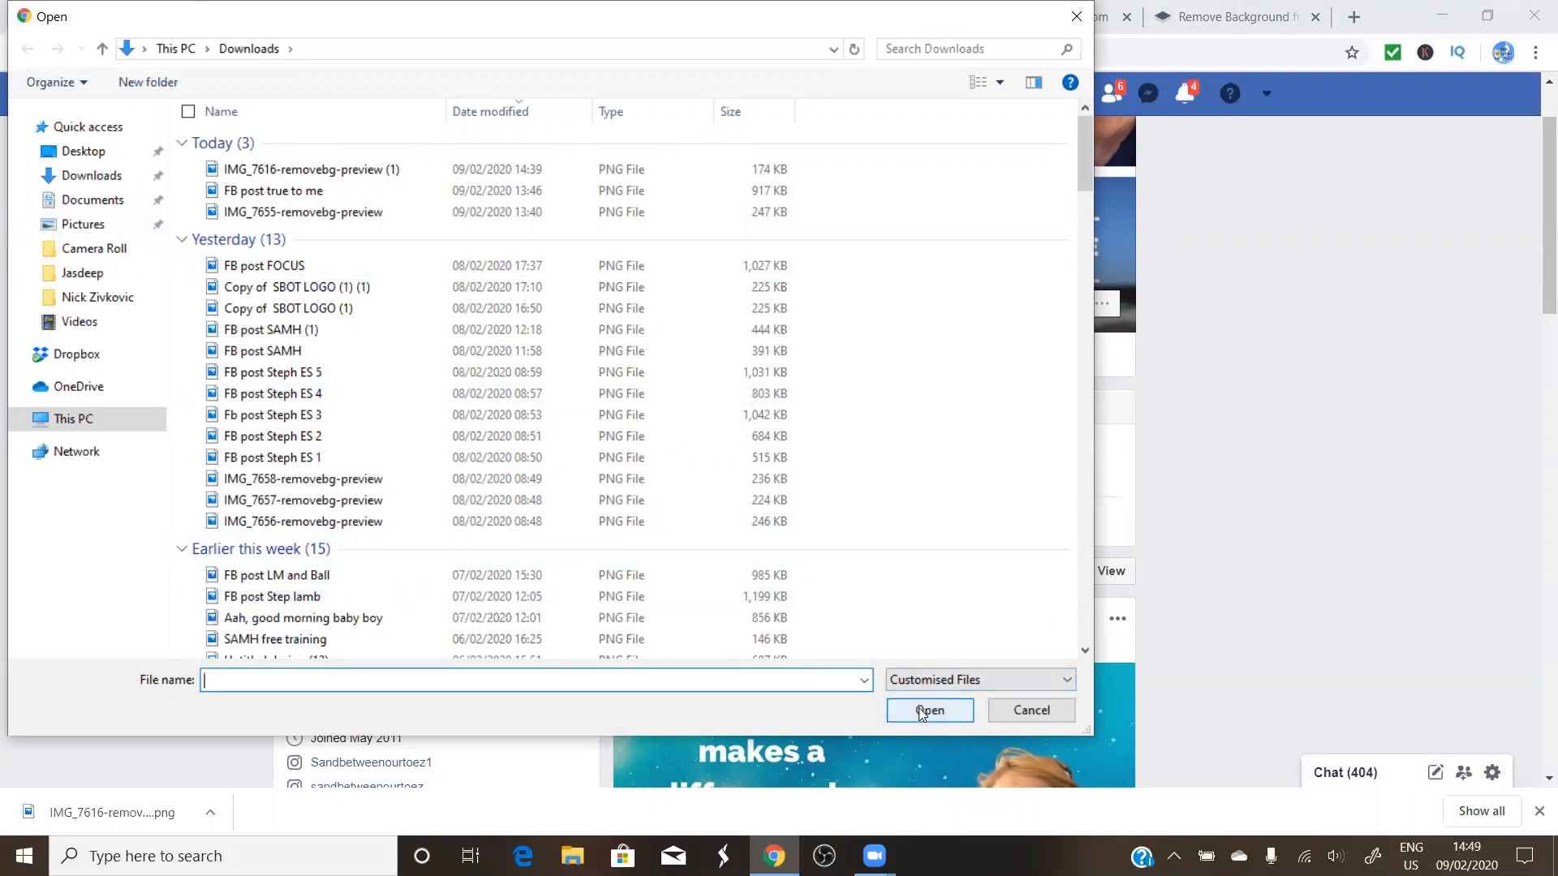
pyautogui.click(1032, 708)
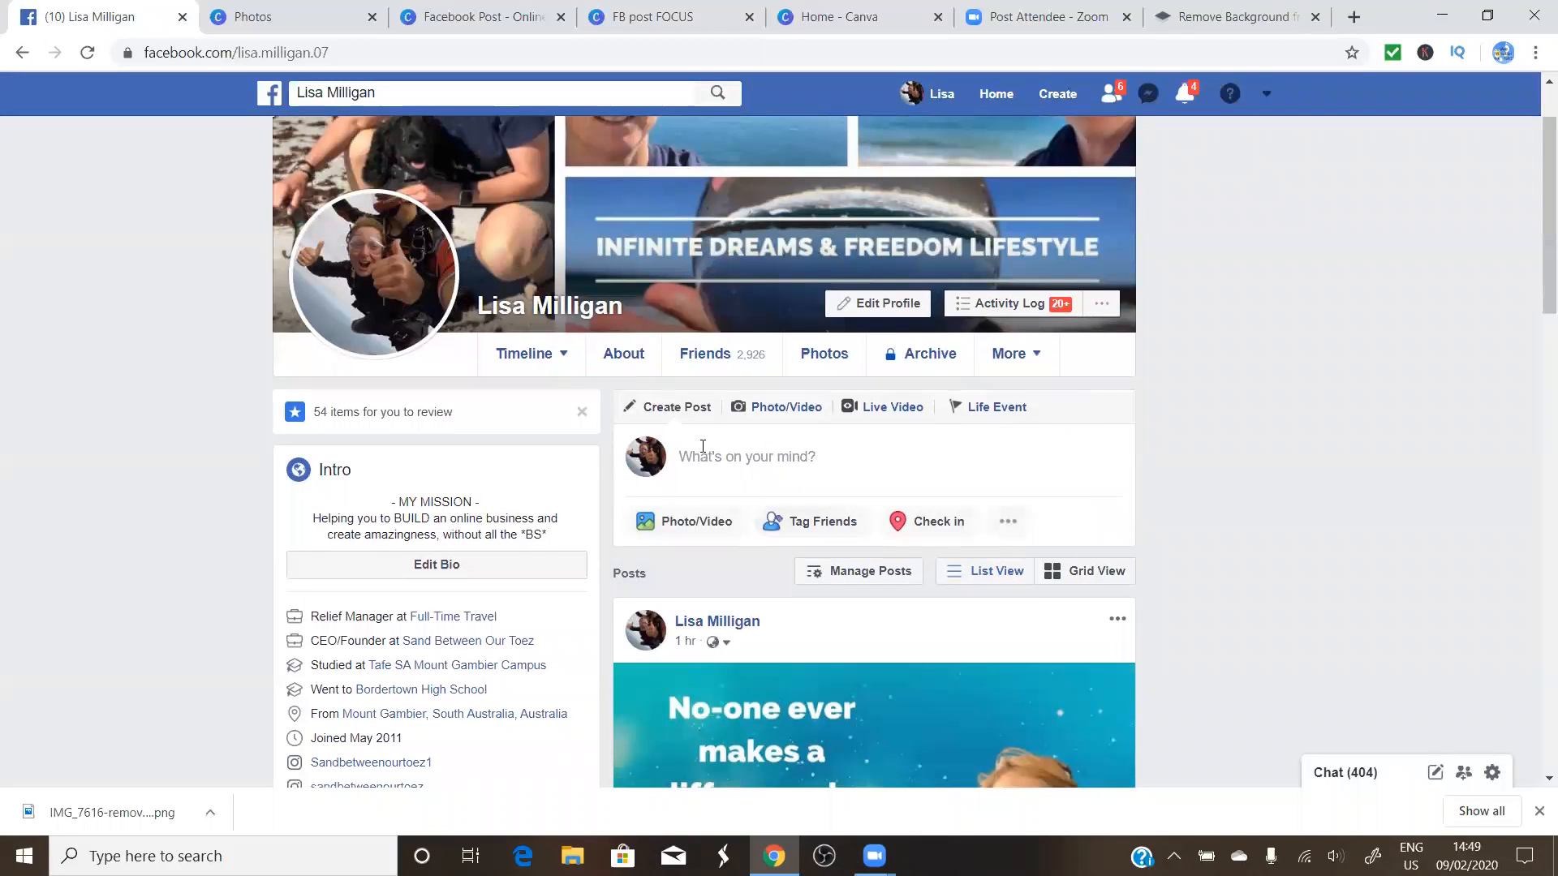
# Scroll the profile timeline back up to the create-post box
pyautogui.scroll(-5, 790, 473)
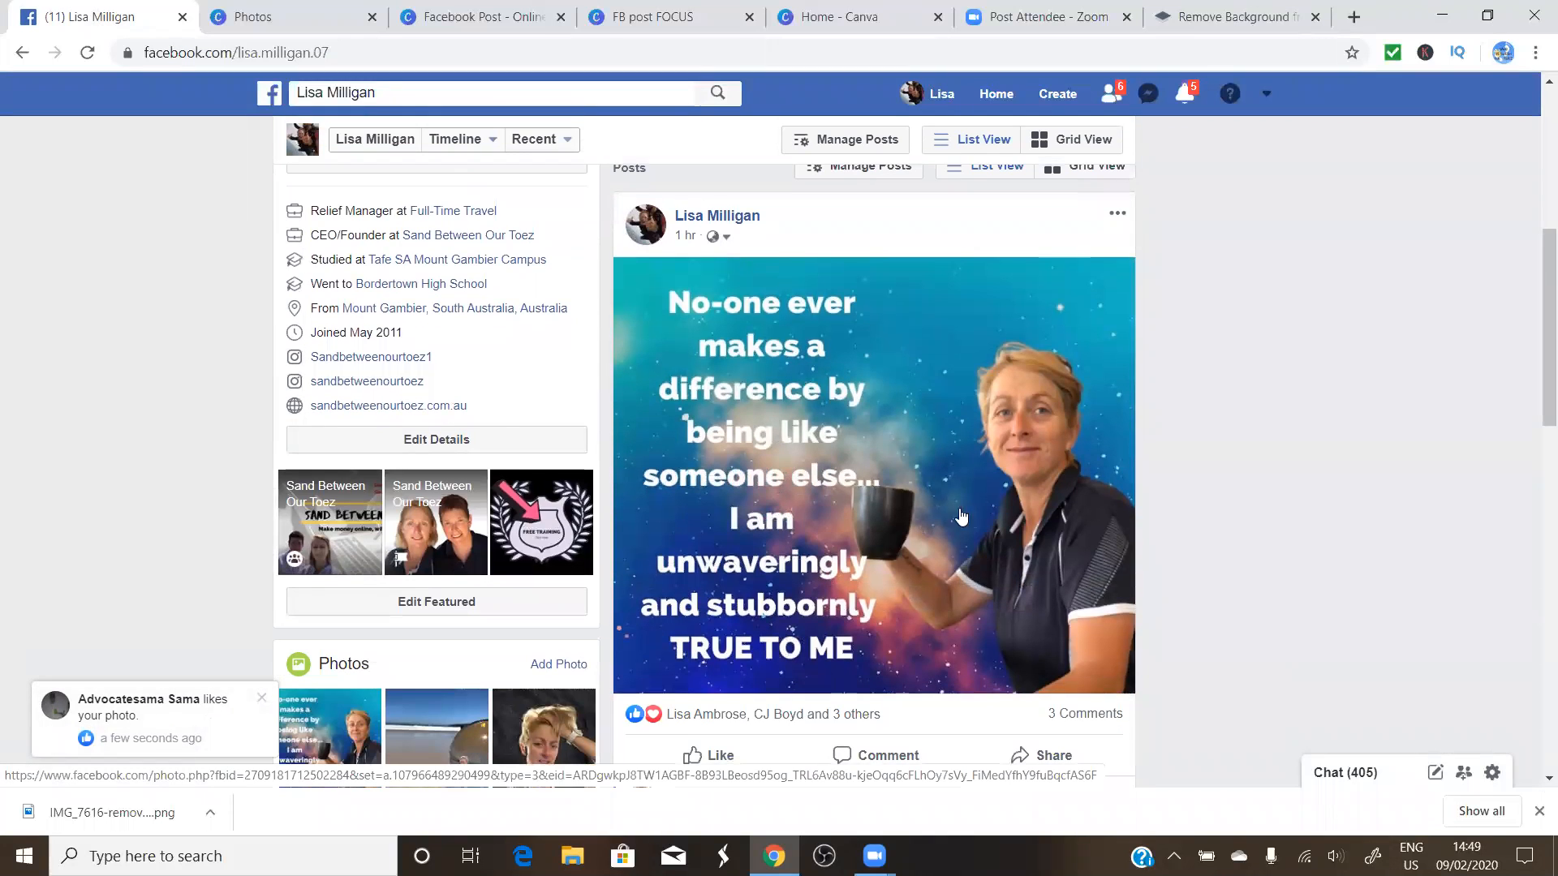
pyautogui.scroll(2, 904, 508)
pyautogui.scroll(1, 901, 509)
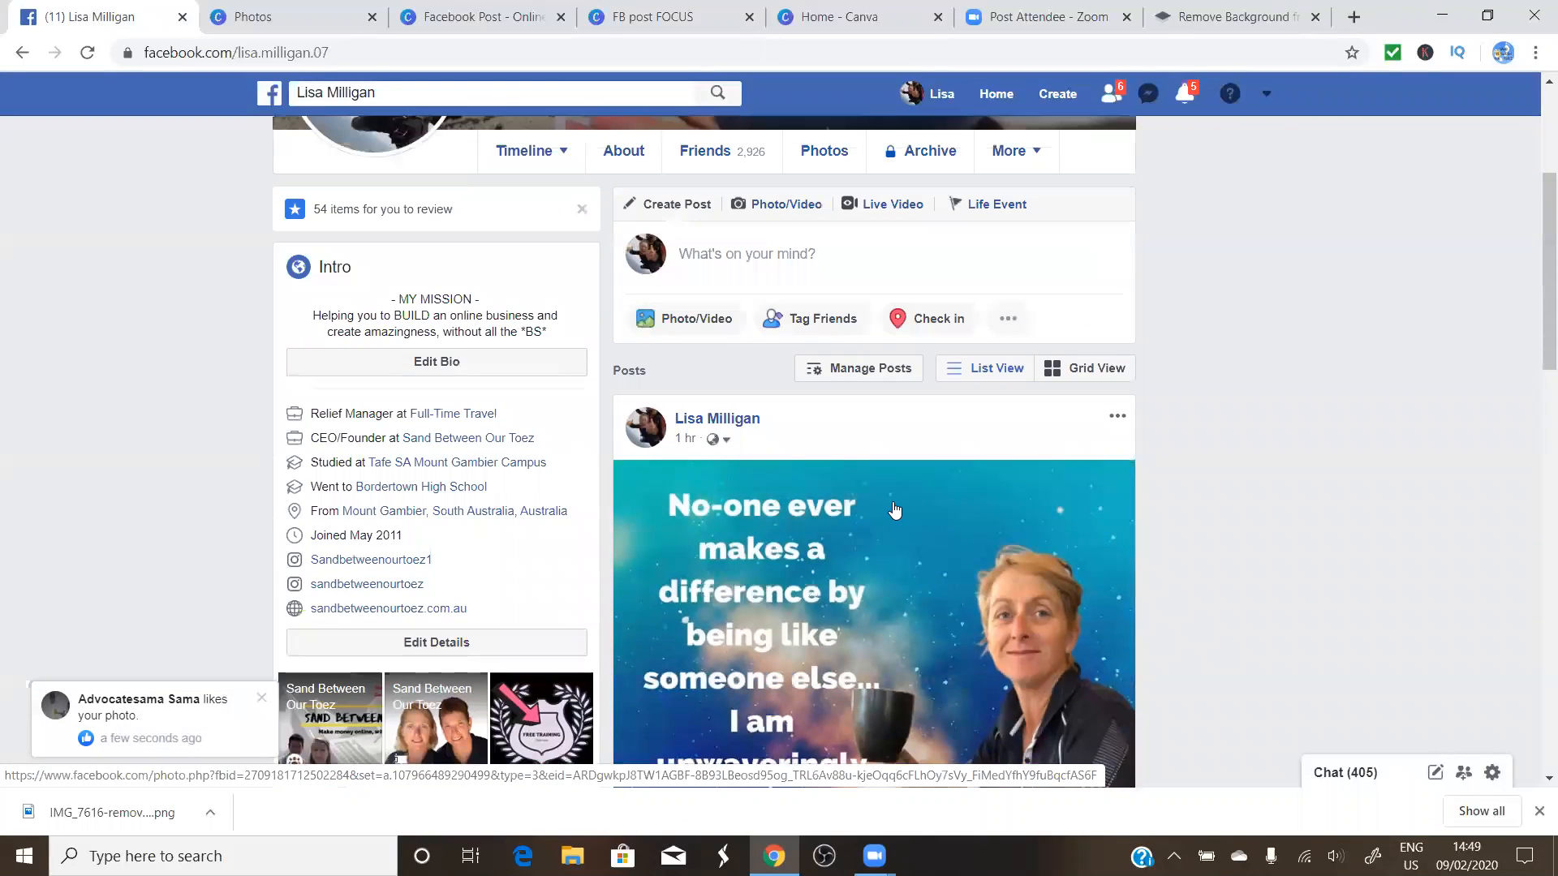
pyautogui.scroll(4, 895, 510)
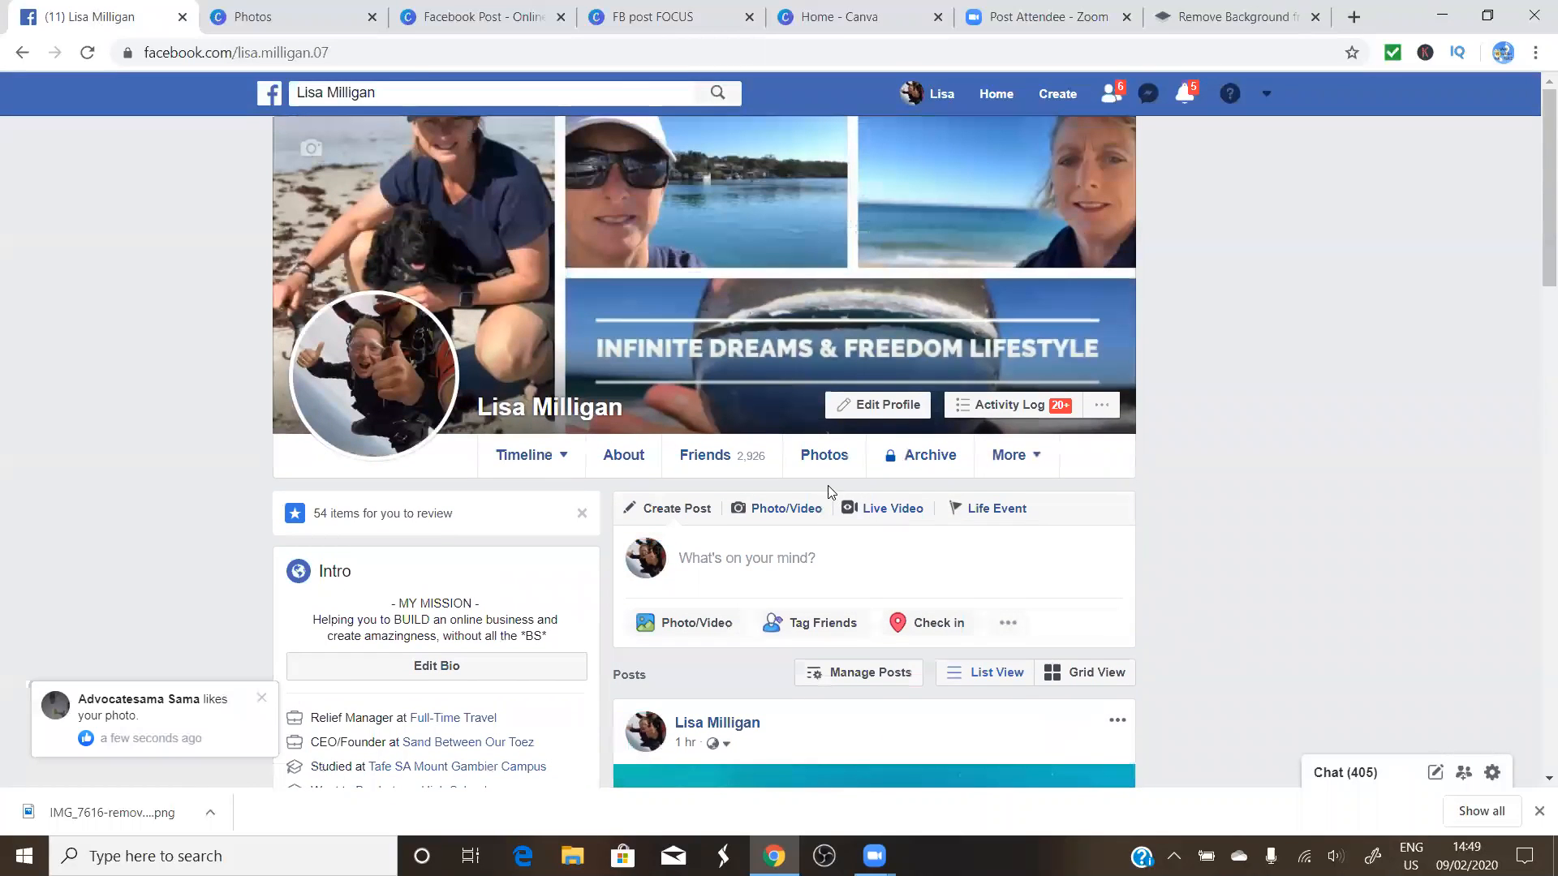